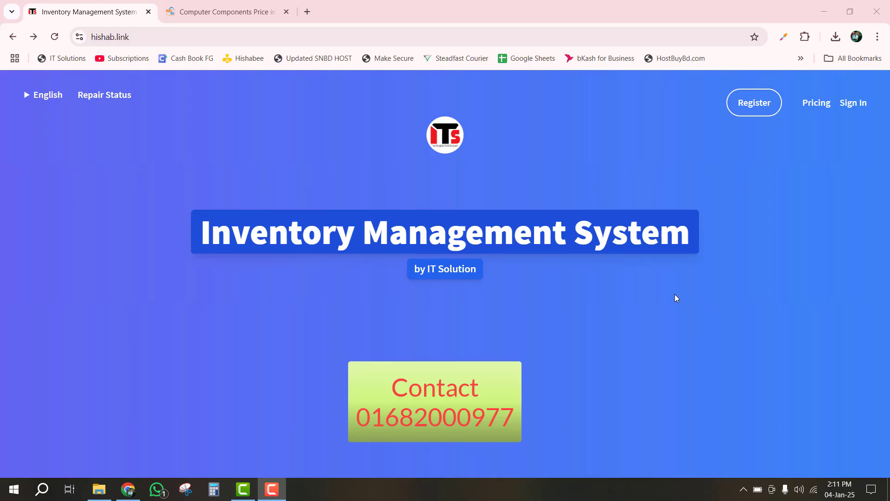
- Load the hishab.link website in the browser
{"action": "left_click", "coordinate": [144, 37]}
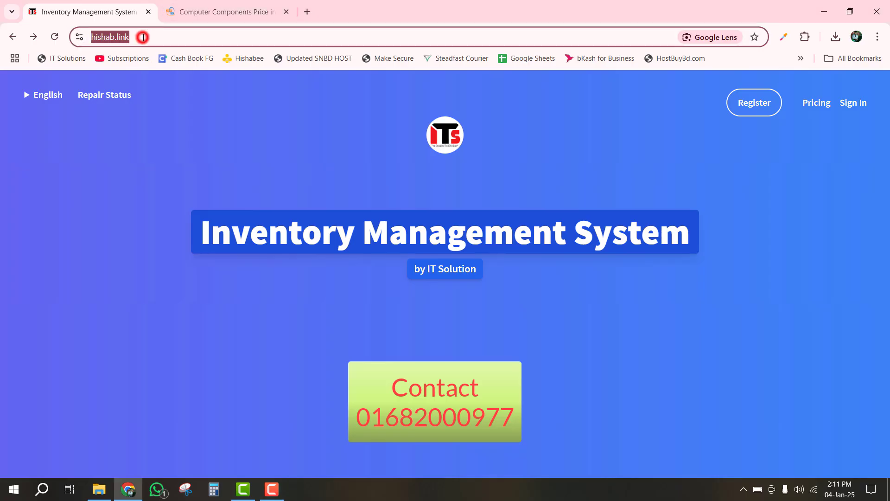
{"action": "type", "text": "hishabl."}
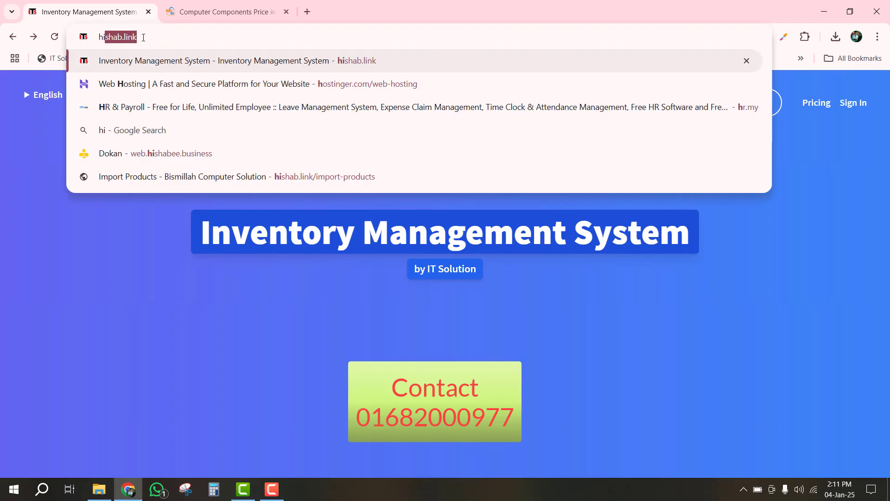
{"action": "key", "text": "BackSpace"}
{"action": "key", "text": "BackSpace"}
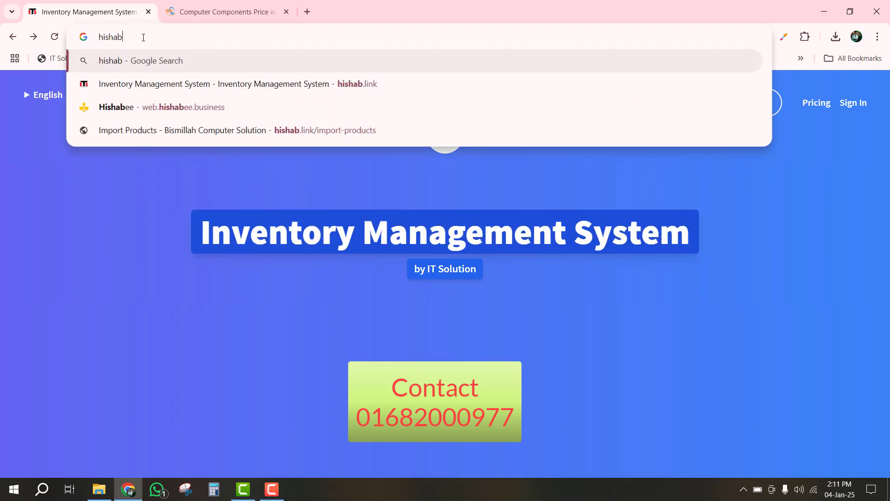
{"action": "type", "text": ".link"}
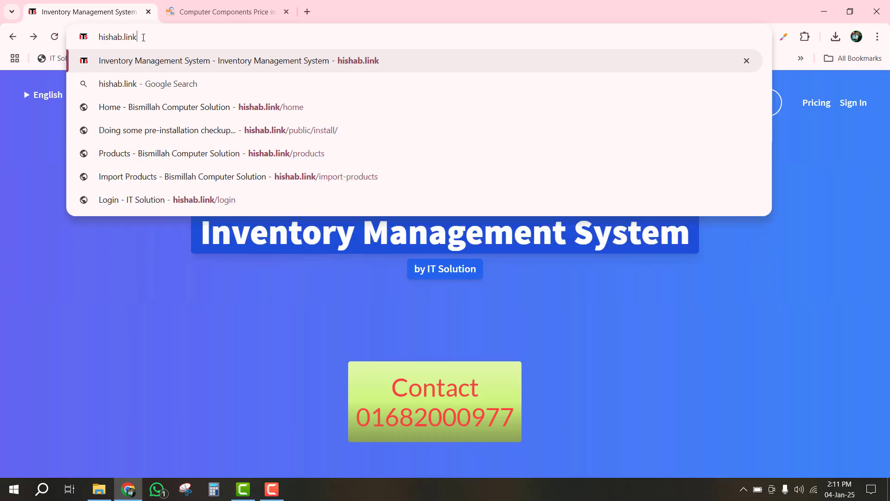
{"action": "key", "text": "Return"}
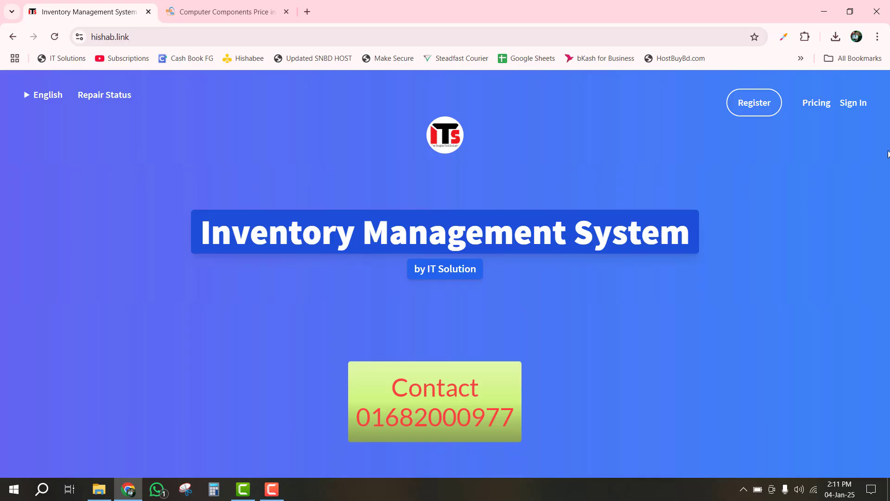
- Review the pricing packages and choose to register for the yearly ৳1,499.00 plan
{"action": "left_click", "coordinate": [855, 102]}
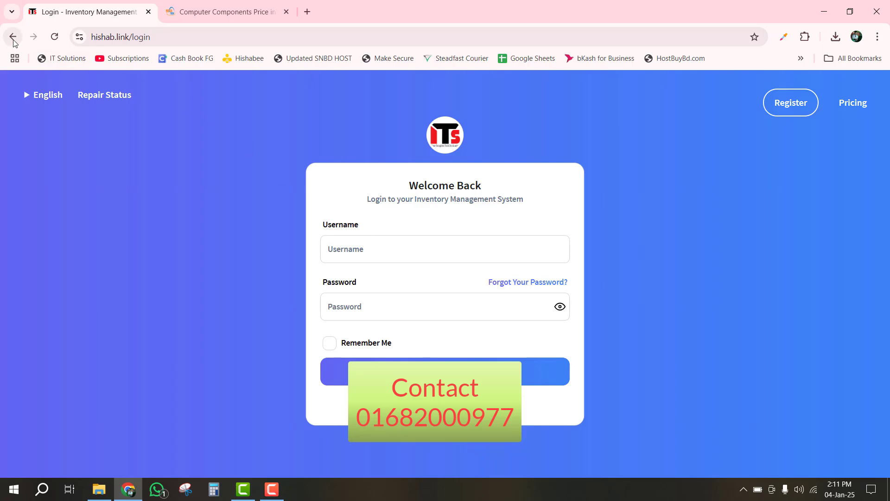
{"action": "left_click", "coordinate": [859, 103]}
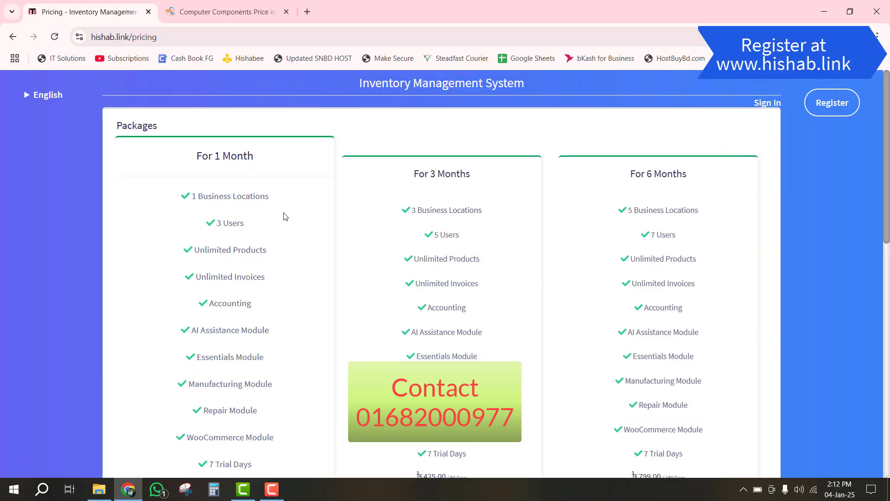
{"action": "scroll", "coordinate": [294, 218], "scroll_direction": "down", "scroll_amount": 7}
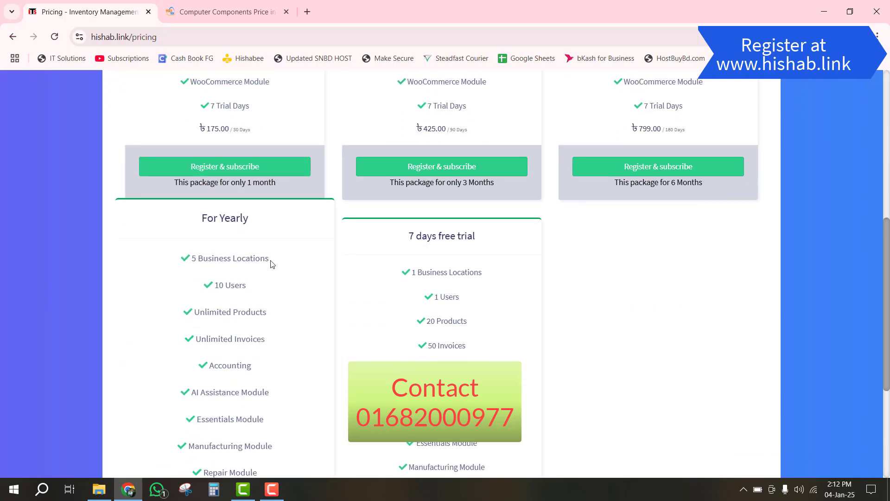
{"action": "scroll", "coordinate": [273, 264], "scroll_direction": "down", "scroll_amount": 1}
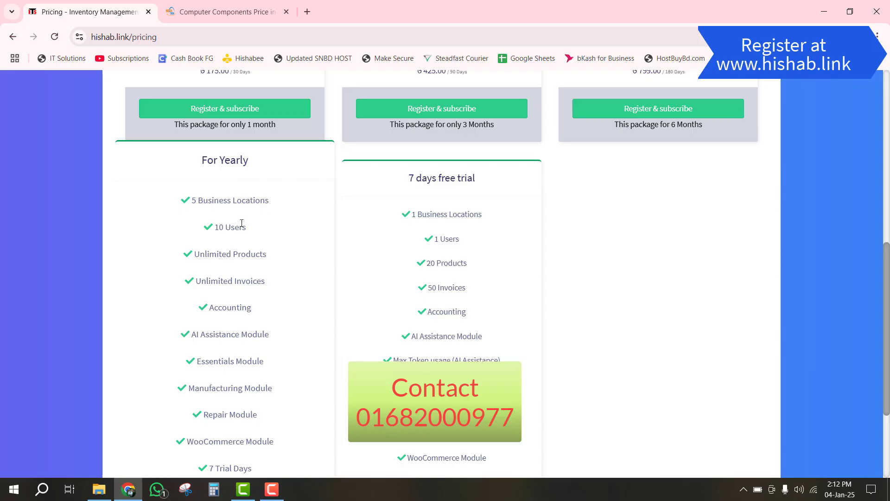
{"action": "scroll", "coordinate": [255, 230], "scroll_direction": "down", "scroll_amount": 2}
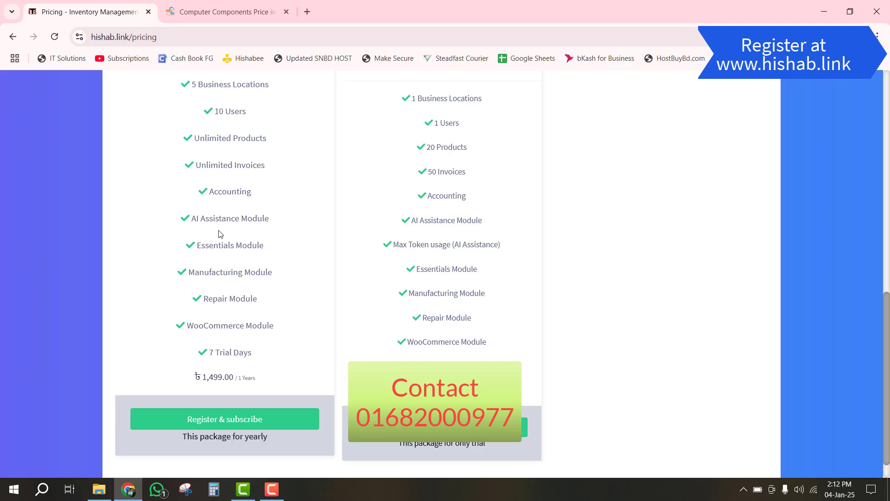
{"action": "scroll", "coordinate": [259, 237], "scroll_direction": "down", "scroll_amount": 1}
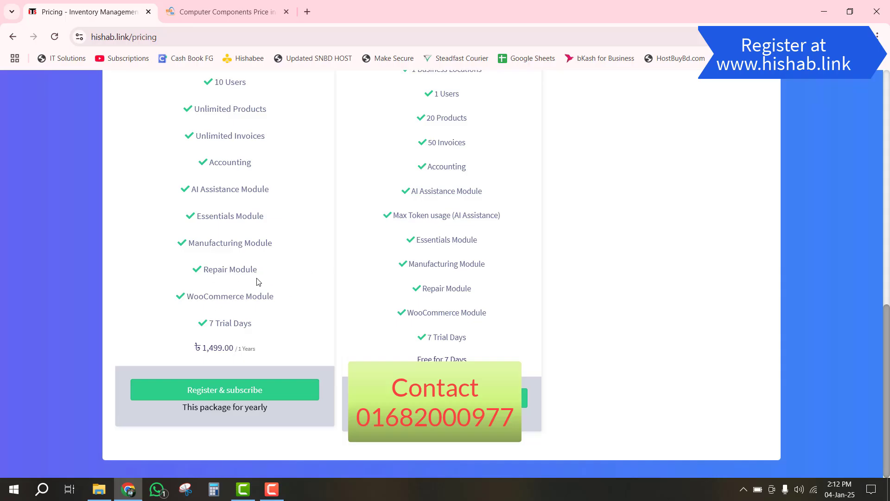
{"action": "scroll", "coordinate": [253, 267], "scroll_direction": "up", "scroll_amount": 5}
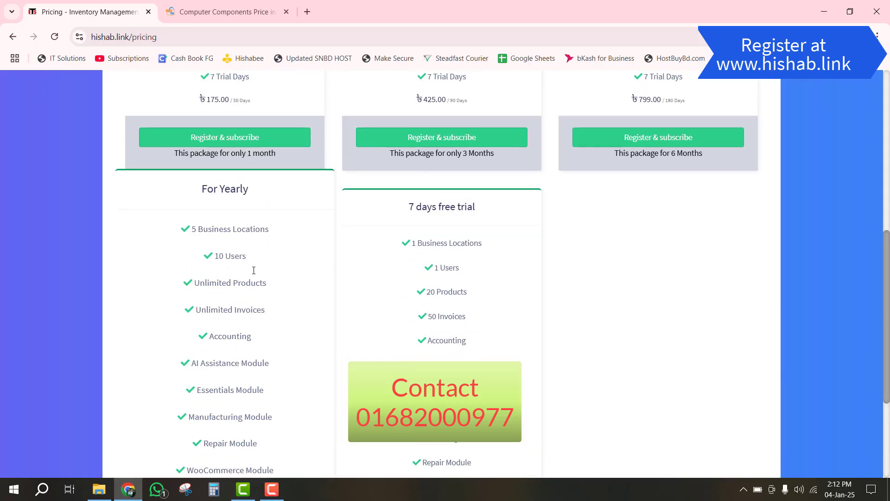
{"action": "scroll", "coordinate": [255, 275], "scroll_direction": "down", "scroll_amount": 5}
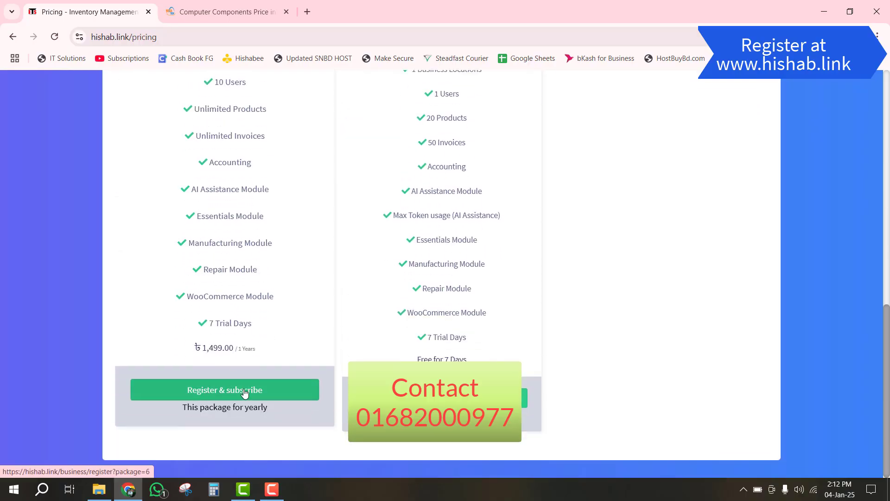
{"action": "left_click", "coordinate": [244, 390]}
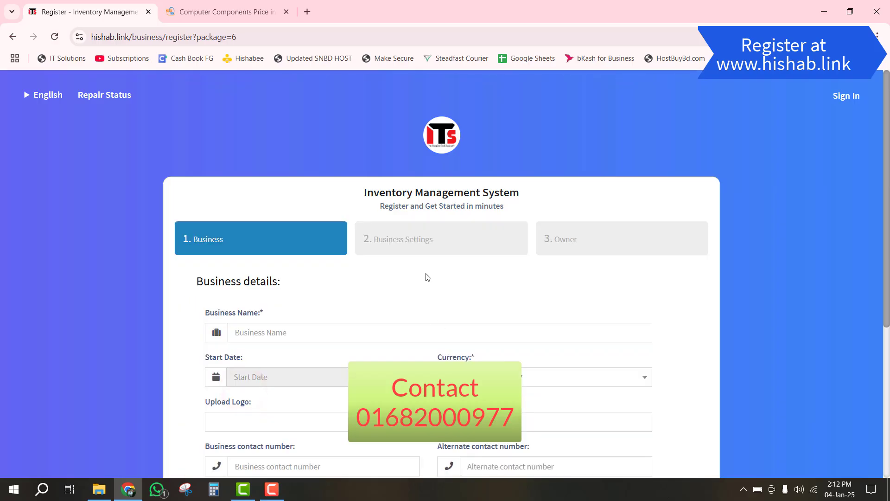
- Enter Computer Dot Com as the business name
{"action": "scroll", "coordinate": [425, 269], "scroll_direction": "down", "scroll_amount": 1}
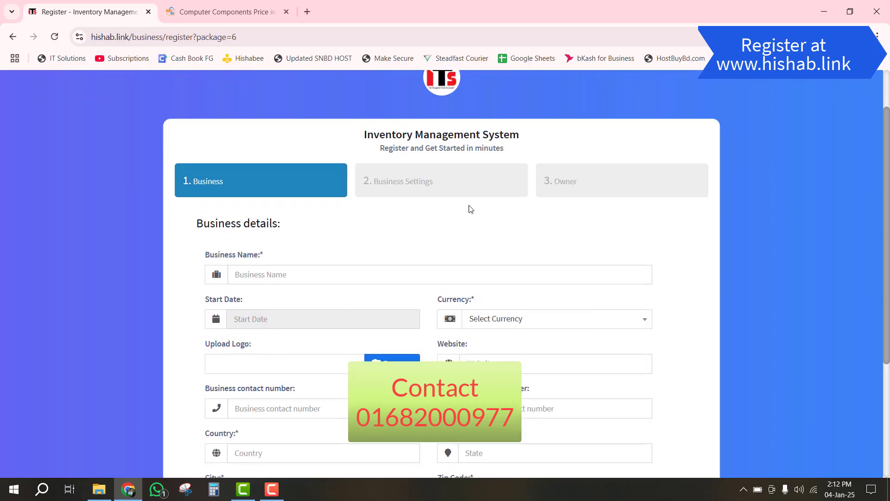
{"action": "scroll", "coordinate": [320, 200], "scroll_direction": "down", "scroll_amount": 2}
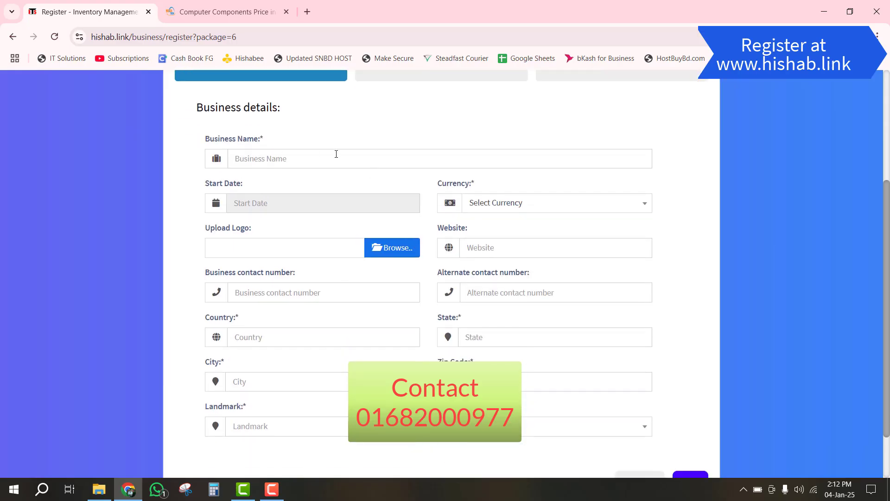
{"action": "scroll", "coordinate": [181, 209], "scroll_direction": "up", "scroll_amount": 2}
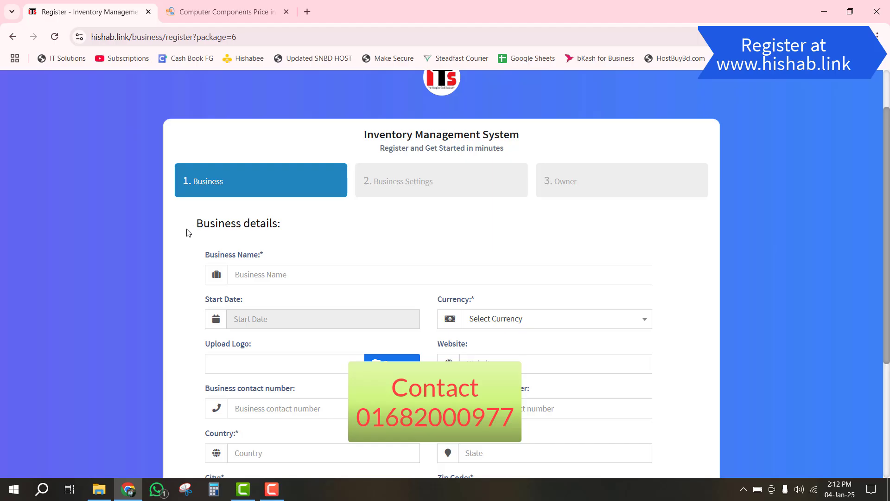
{"action": "left_click", "coordinate": [285, 274]}
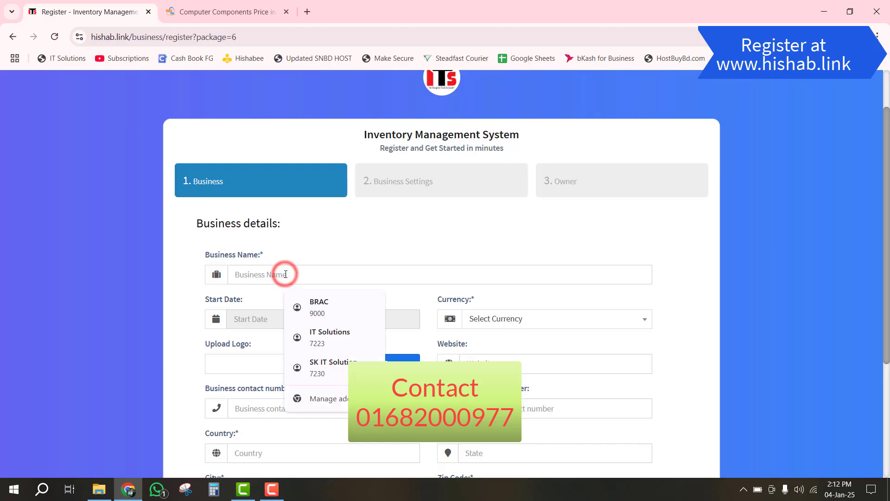
{"action": "scroll", "coordinate": [312, 235], "scroll_direction": "down", "scroll_amount": 1}
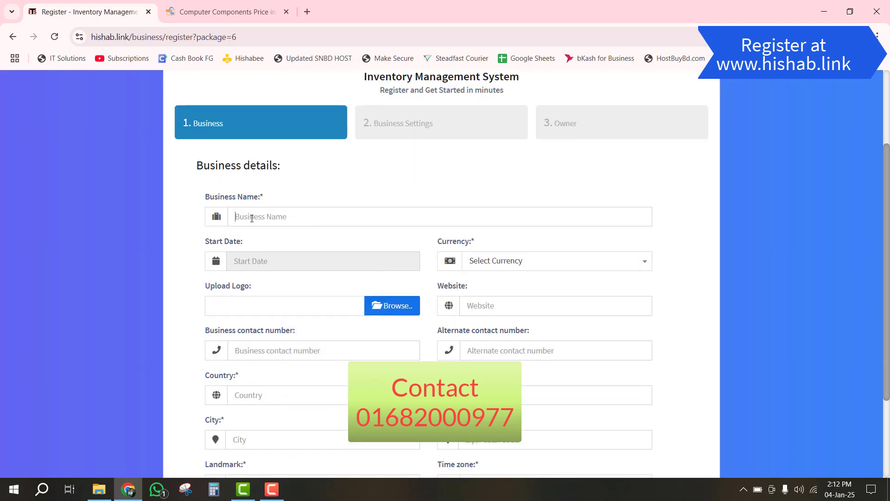
{"action": "type", "text": "Computer "}
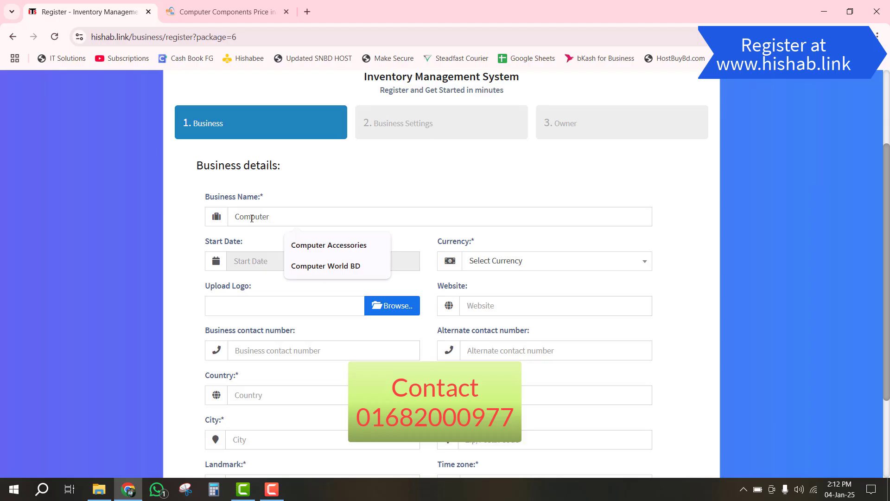
{"action": "type", "text": "Dot Com"}
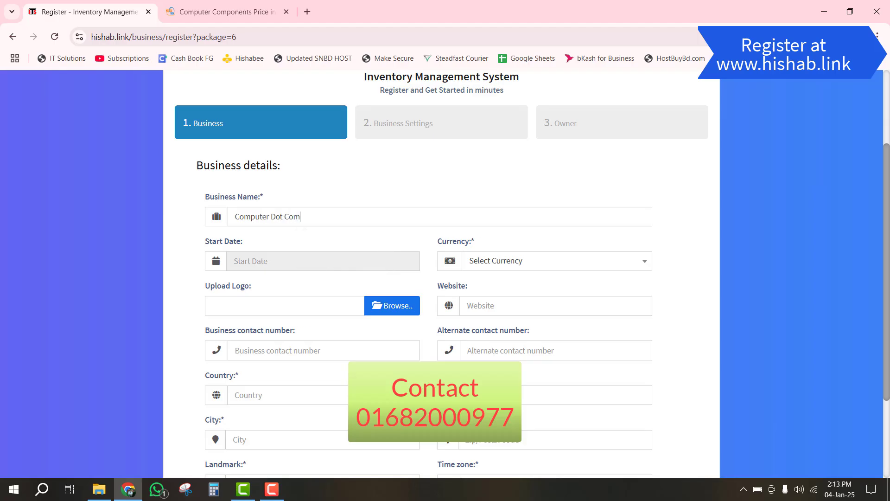
{"action": "key", "text": "Tab"}
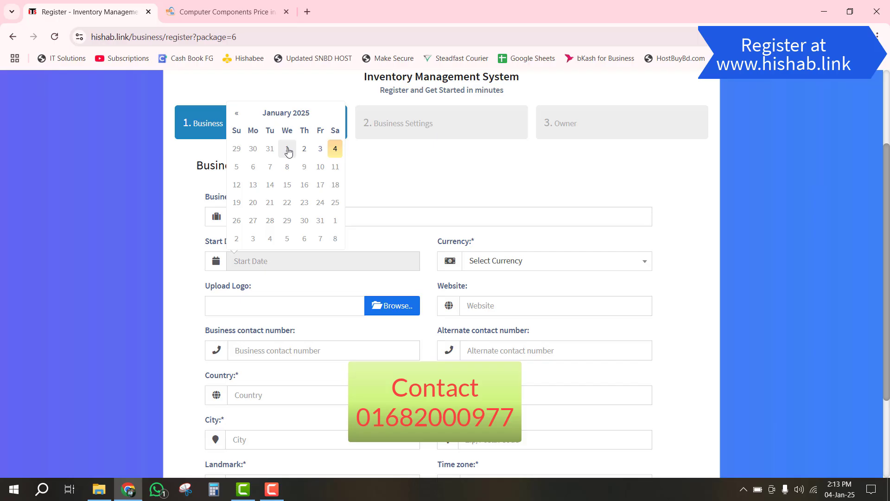
- Set the start date to 01/01/2025 and the currency to Bangladesh - Taka(BDT)
{"action": "left_click", "coordinate": [288, 150]}
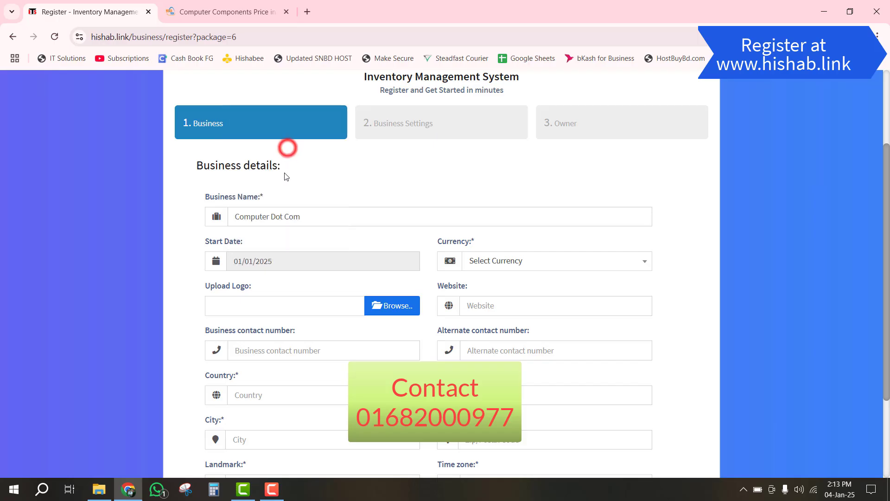
{"action": "left_click", "coordinate": [519, 261]}
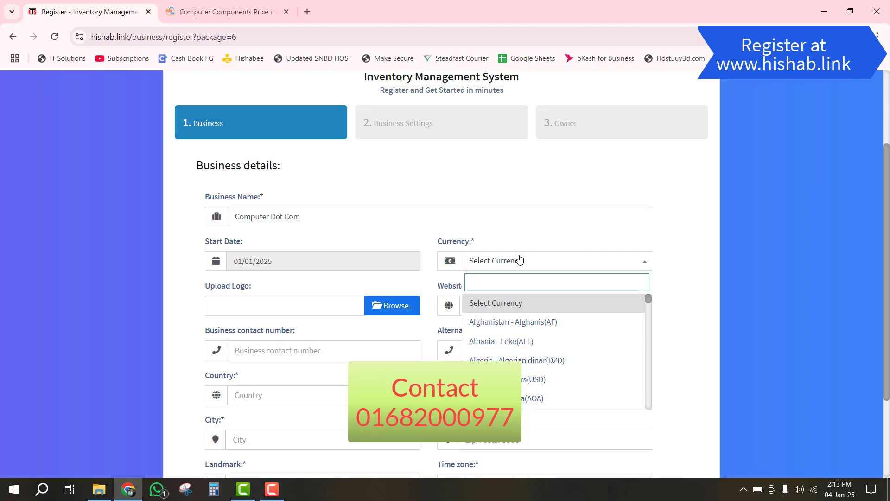
{"action": "type", "text": "bdt"}
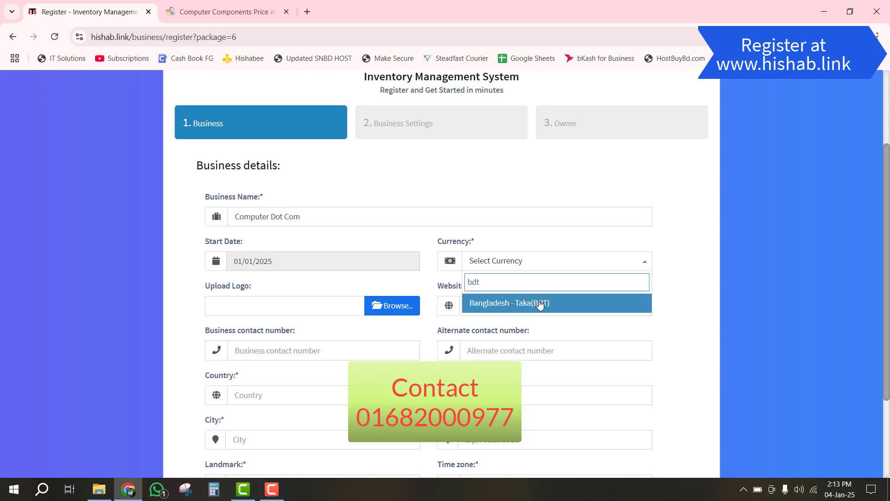
{"action": "left_click", "coordinate": [540, 303]}
- Attach logo.png as the business logo
{"action": "scroll", "coordinate": [262, 272], "scroll_direction": "down", "scroll_amount": 1}
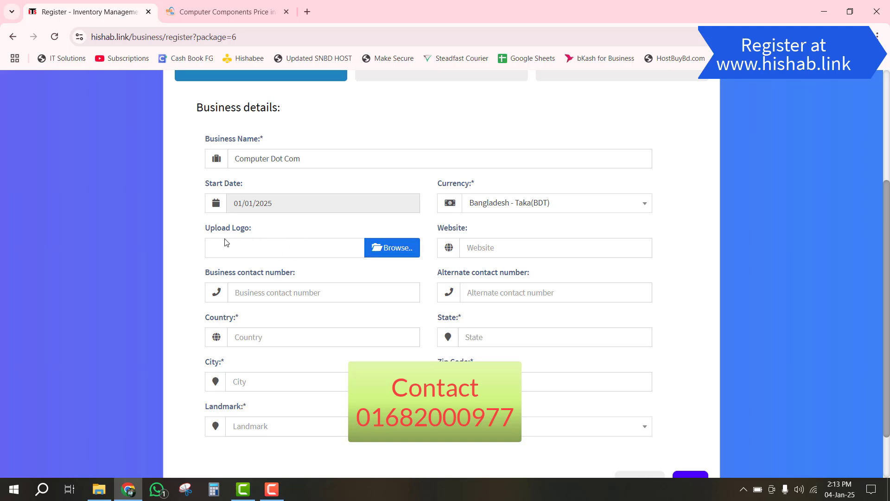
{"action": "left_click", "coordinate": [395, 250]}
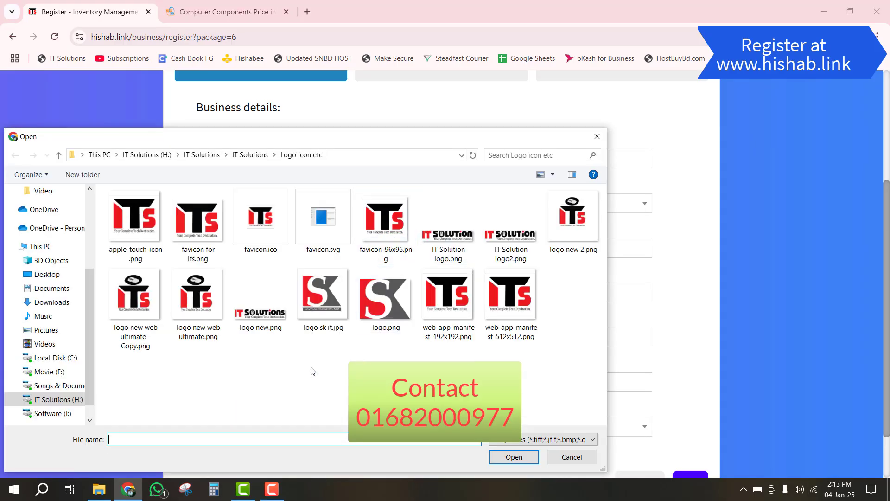
{"action": "left_click", "coordinate": [387, 308]}
{"action": "left_click", "coordinate": [514, 457]}
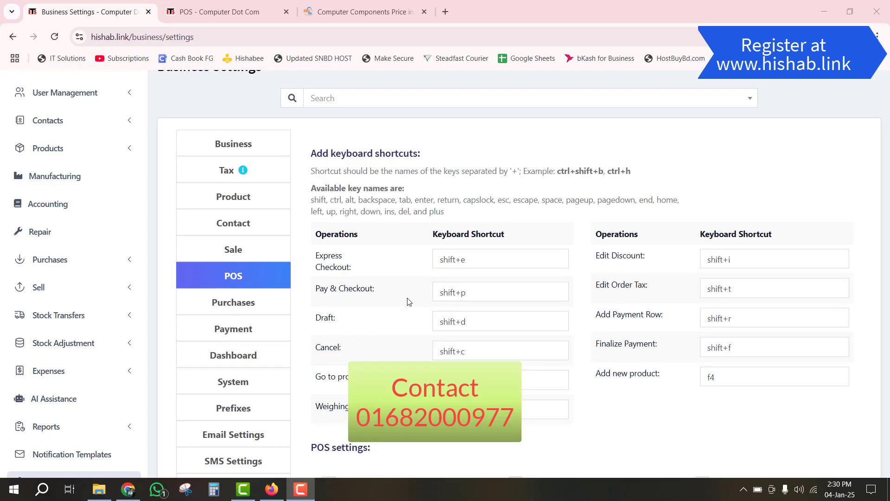
{"action": "scroll", "coordinate": [413, 306], "scroll_direction": "down", "scroll_amount": 3}
{"action": "scroll", "coordinate": [436, 311], "scroll_direction": "down", "scroll_amount": 2}
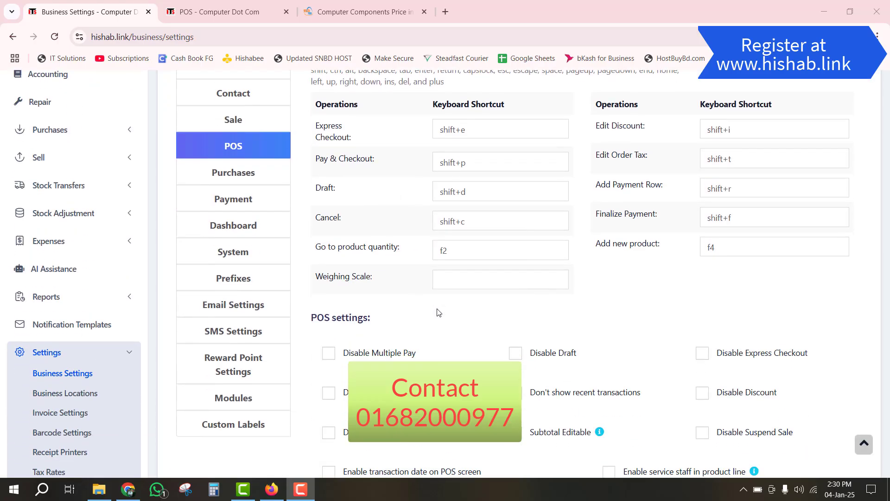
{"action": "scroll", "coordinate": [471, 326], "scroll_direction": "down", "scroll_amount": 2}
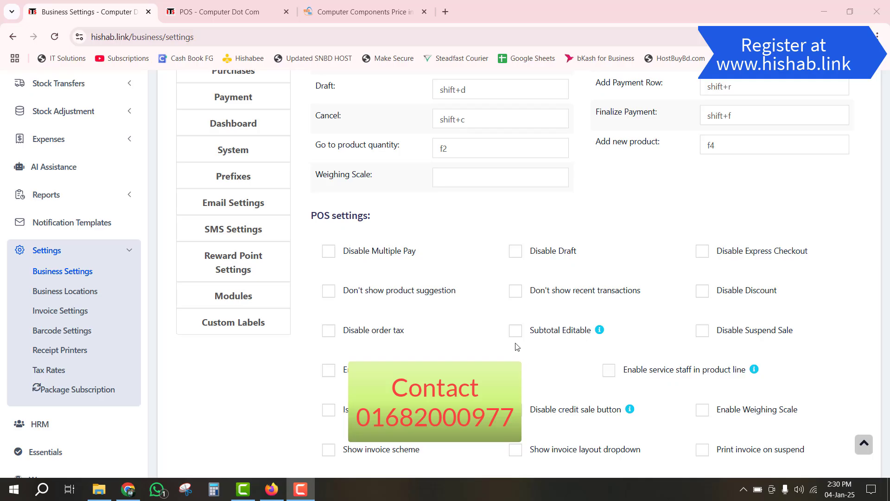
{"action": "scroll", "coordinate": [469, 354], "scroll_direction": "down", "scroll_amount": 3}
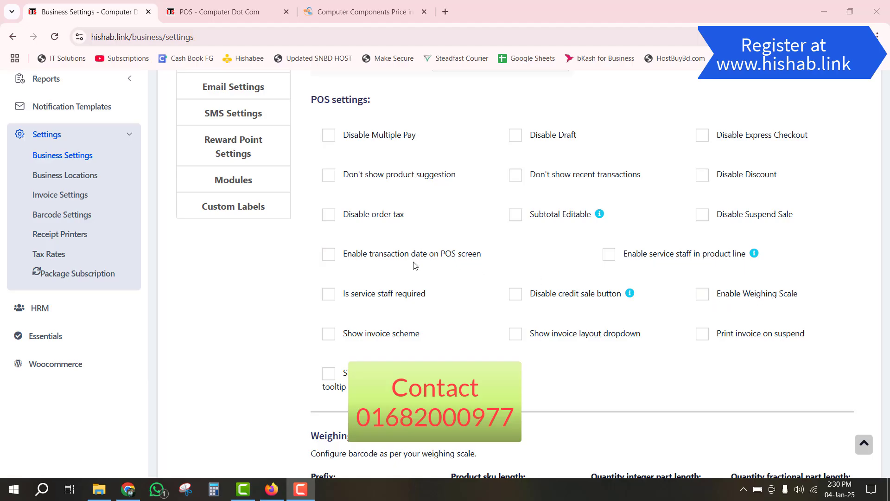
{"action": "scroll", "coordinate": [417, 266], "scroll_direction": "up", "scroll_amount": 2}
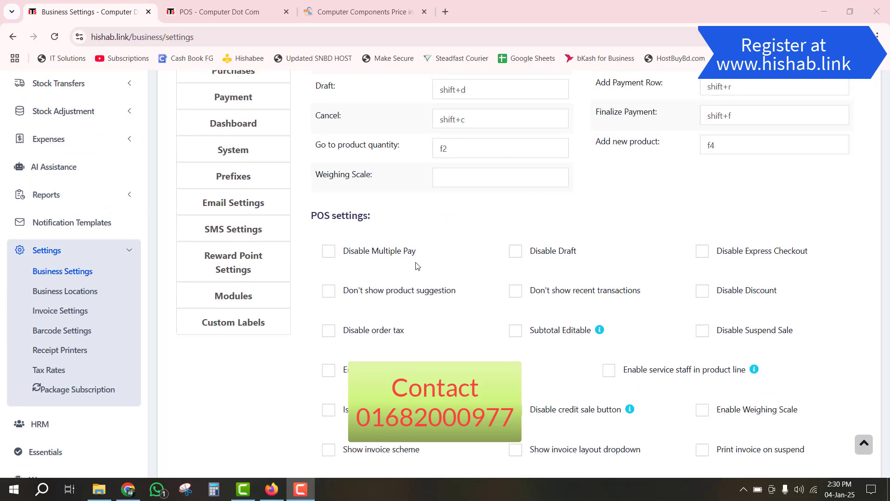
{"action": "scroll", "coordinate": [421, 258], "scroll_direction": "down", "scroll_amount": 4}
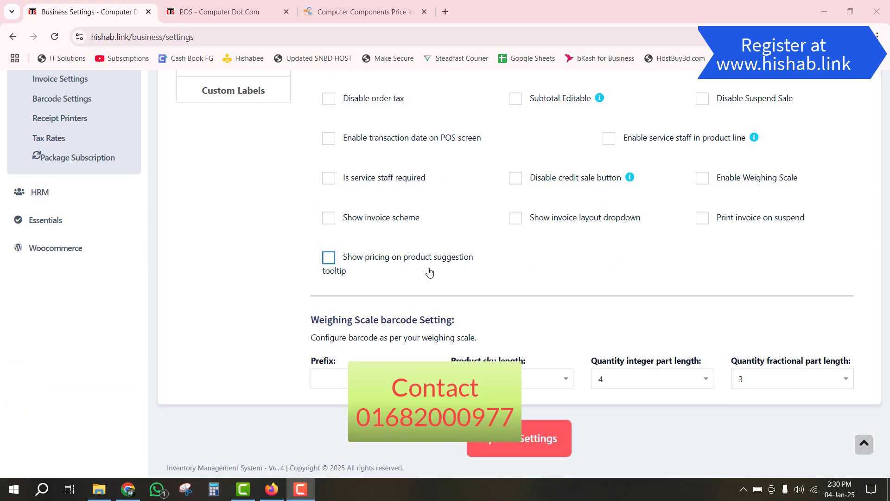
{"action": "scroll", "coordinate": [344, 277], "scroll_direction": "up", "scroll_amount": 8}
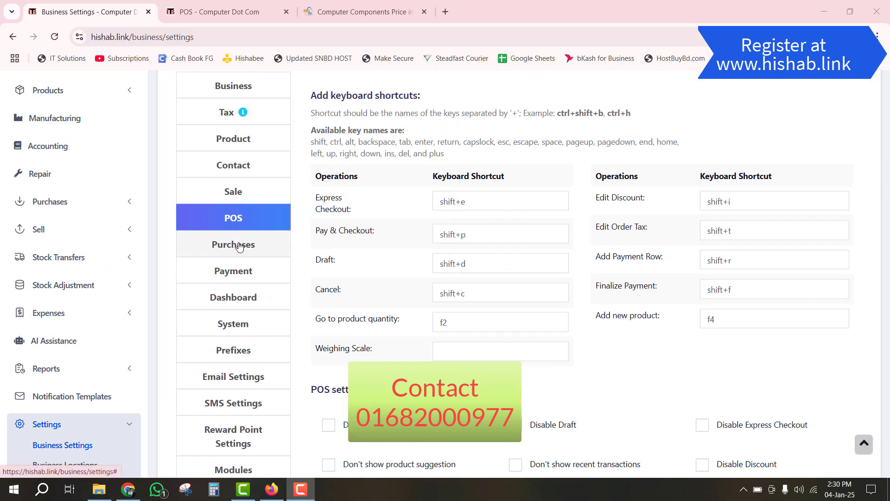
- Tick Enable Lot number under Purchases and save with Update Settings
{"action": "left_click", "coordinate": [238, 243]}
{"action": "scroll", "coordinate": [398, 236], "scroll_direction": "up", "scroll_amount": 1}
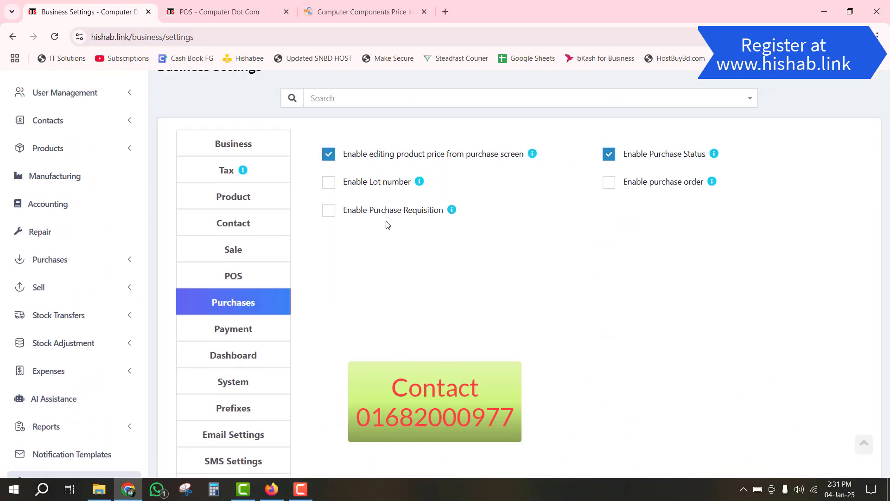
{"action": "left_click", "coordinate": [332, 185]}
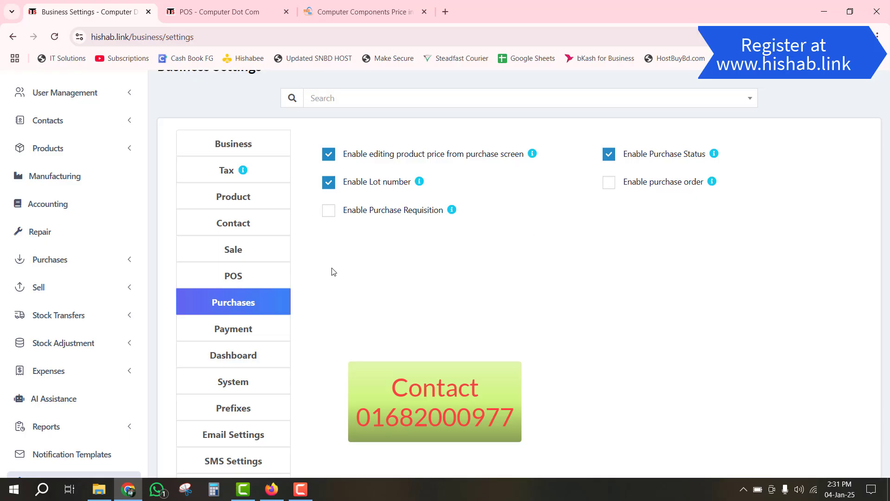
{"action": "scroll", "coordinate": [330, 270], "scroll_direction": "down", "scroll_amount": 3}
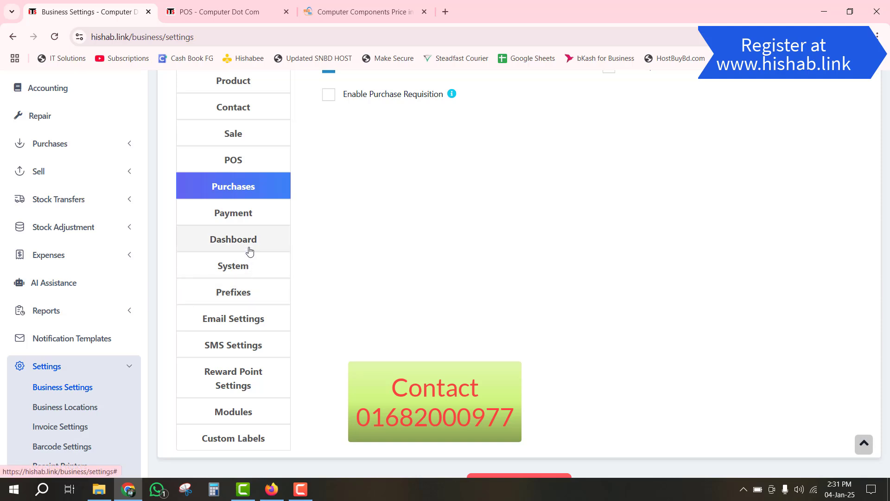
{"action": "scroll", "coordinate": [249, 251], "scroll_direction": "down", "scroll_amount": 3}
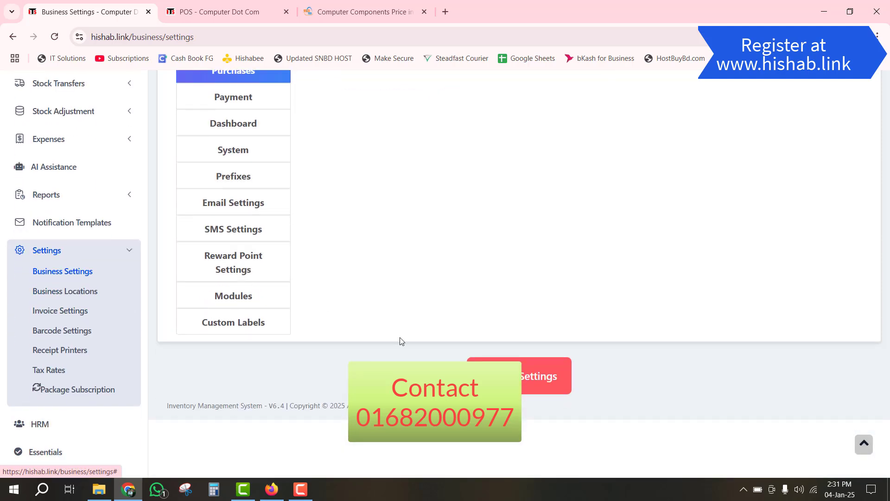
{"action": "scroll", "coordinate": [400, 342], "scroll_direction": "up", "scroll_amount": 1}
{"action": "left_click", "coordinate": [536, 444]}
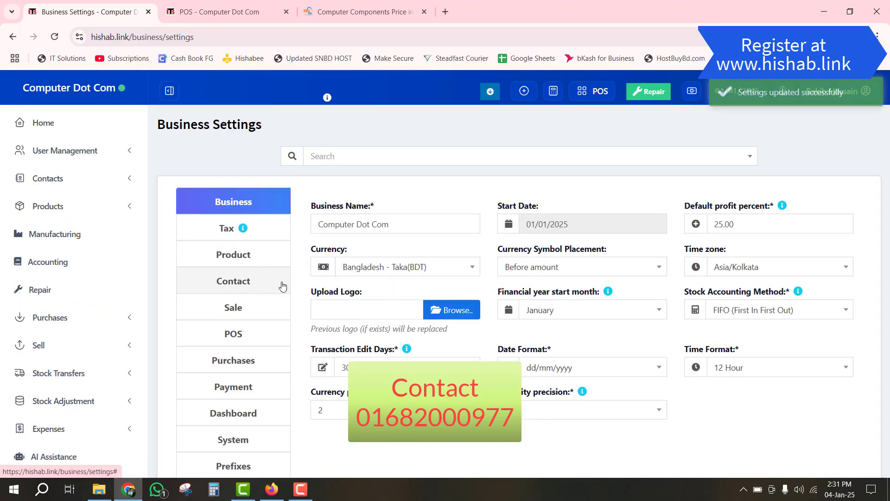
{"action": "scroll", "coordinate": [280, 284], "scroll_direction": "down", "scroll_amount": 4}
{"action": "scroll", "coordinate": [147, 327], "scroll_direction": "down", "scroll_amount": 3}
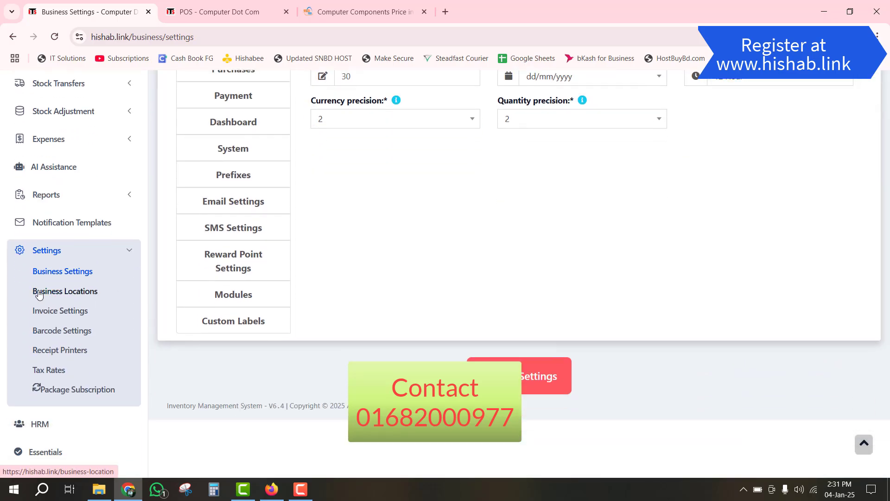
- Look over the Add business location form, including its POS invoice scheme options
{"action": "left_click", "coordinate": [73, 293]}
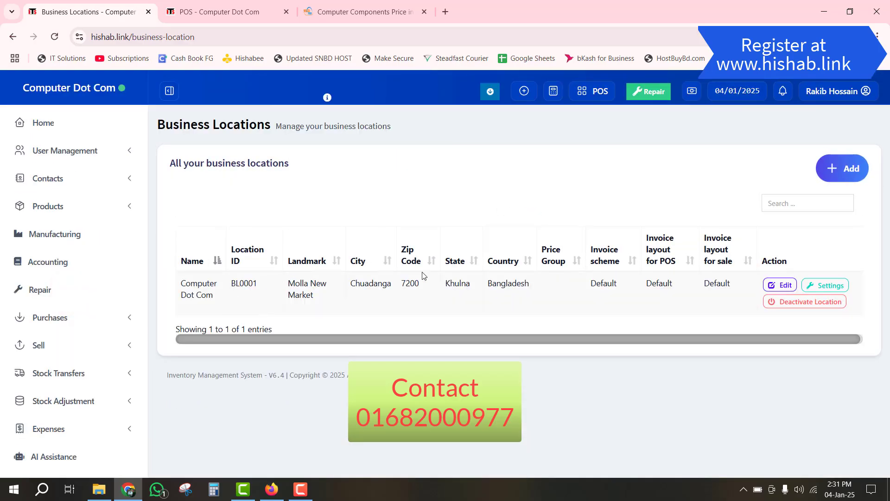
{"action": "left_click", "coordinate": [838, 175]}
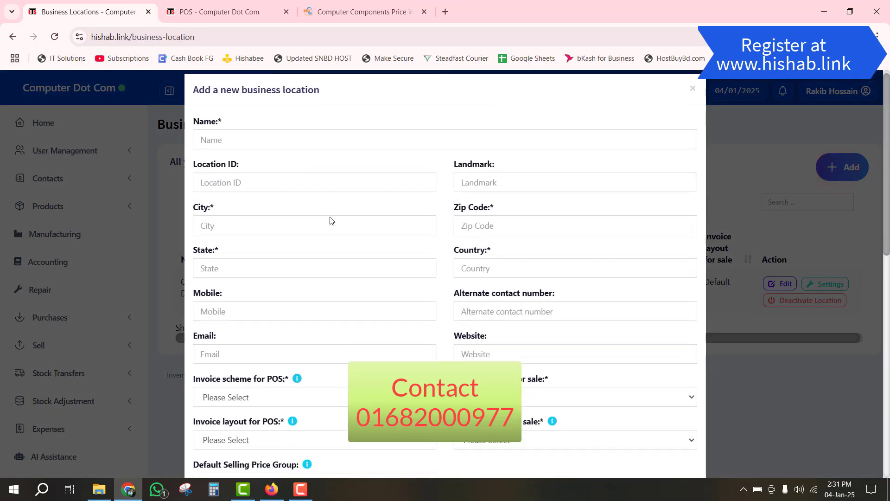
{"action": "scroll", "coordinate": [327, 279], "scroll_direction": "down", "scroll_amount": 3}
{"action": "scroll", "coordinate": [331, 296], "scroll_direction": "down", "scroll_amount": 1}
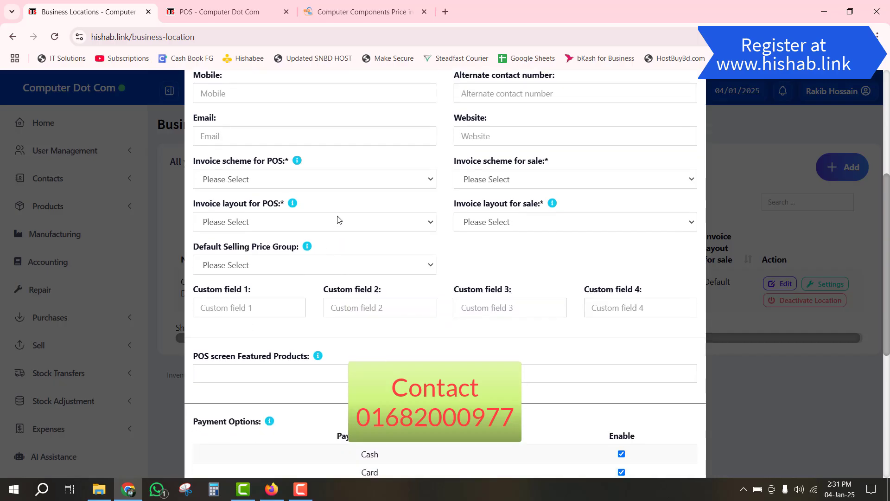
{"action": "left_click", "coordinate": [330, 184]}
{"action": "left_click", "coordinate": [329, 184]}
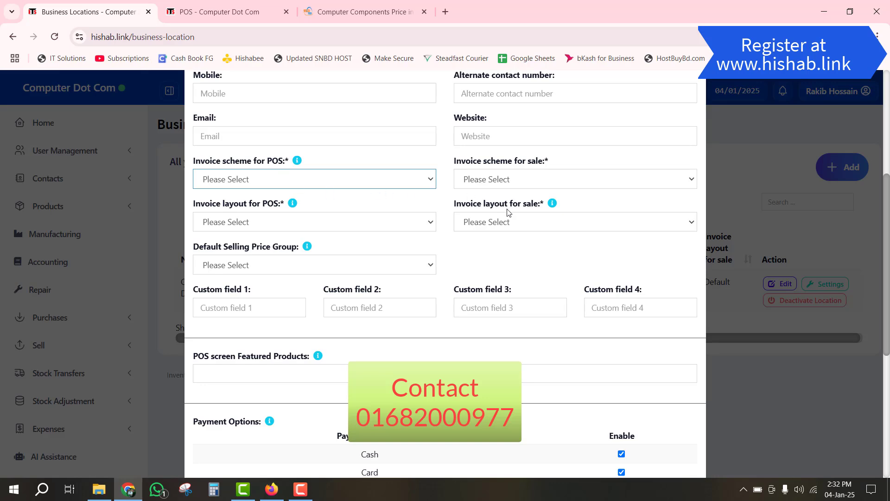
{"action": "scroll", "coordinate": [510, 223], "scroll_direction": "down", "scroll_amount": 4}
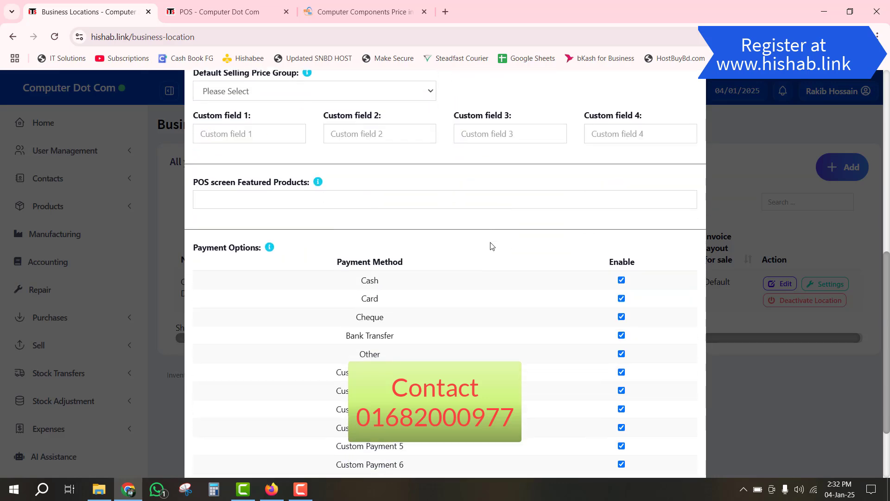
{"action": "scroll", "coordinate": [510, 255], "scroll_direction": "down", "scroll_amount": 5}
- Close the location form without saving and open Products > List Products
{"action": "left_click", "coordinate": [675, 436]}
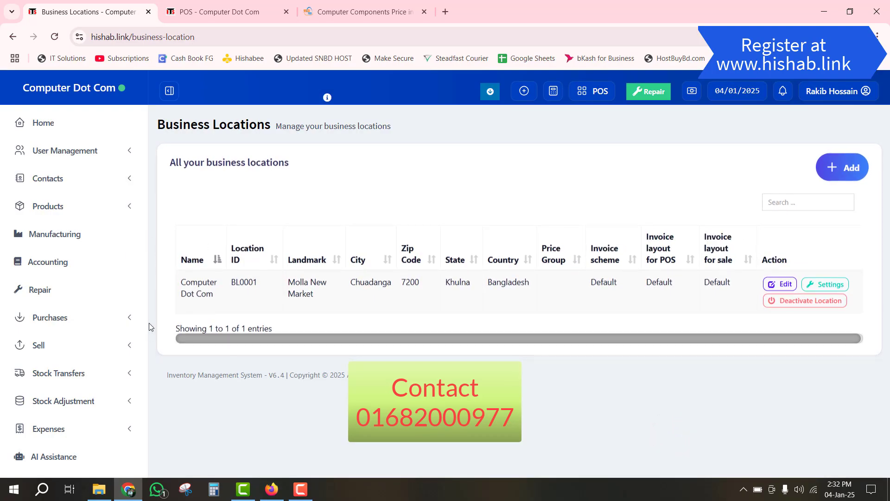
{"action": "left_click", "coordinate": [48, 206]}
{"action": "left_click", "coordinate": [64, 228]}
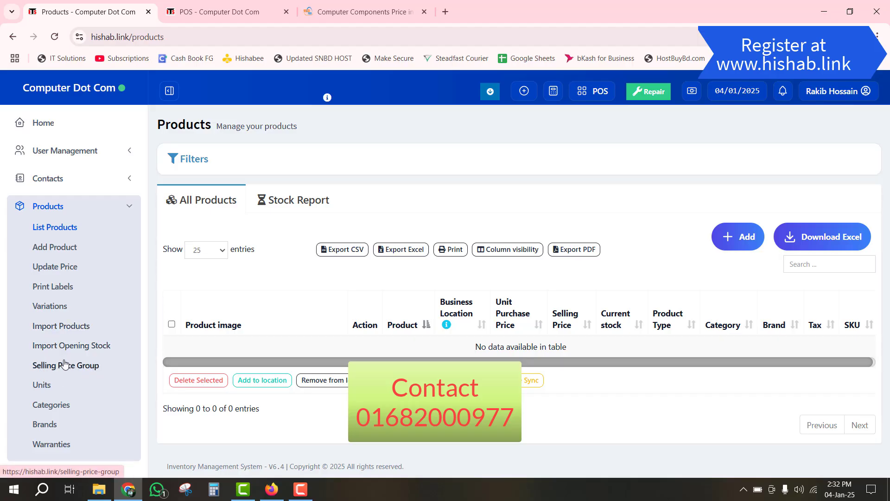
- Open the Units page, which lists only Pieces (Pc(s))
{"action": "left_click", "coordinate": [41, 385]}
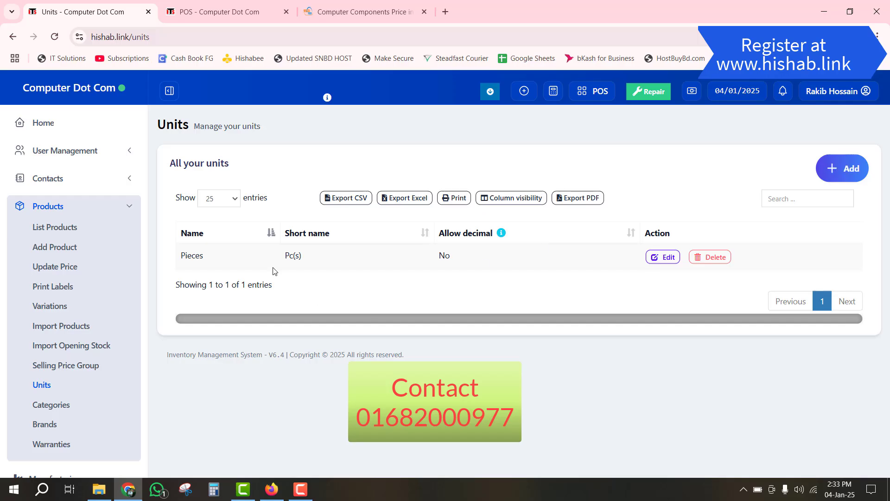
- Add a unit named KG with short name kg that allows decimals
{"action": "left_click", "coordinate": [842, 167]}
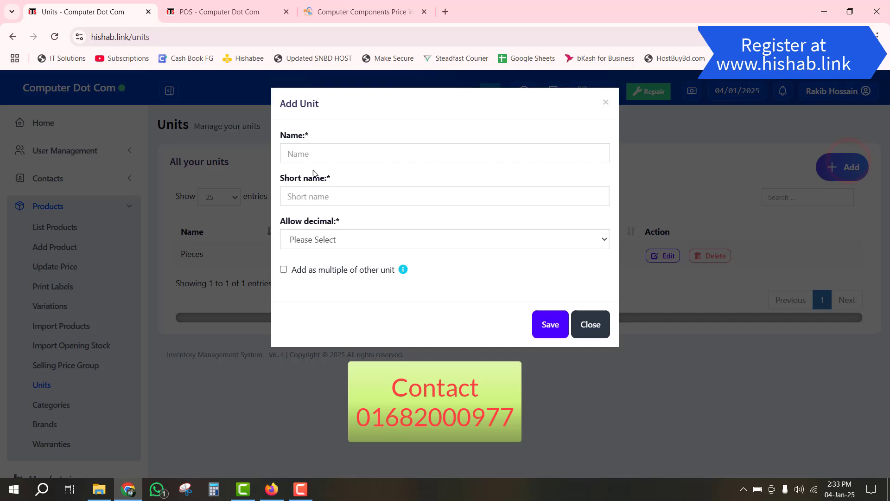
{"action": "left_click", "coordinate": [320, 157]}
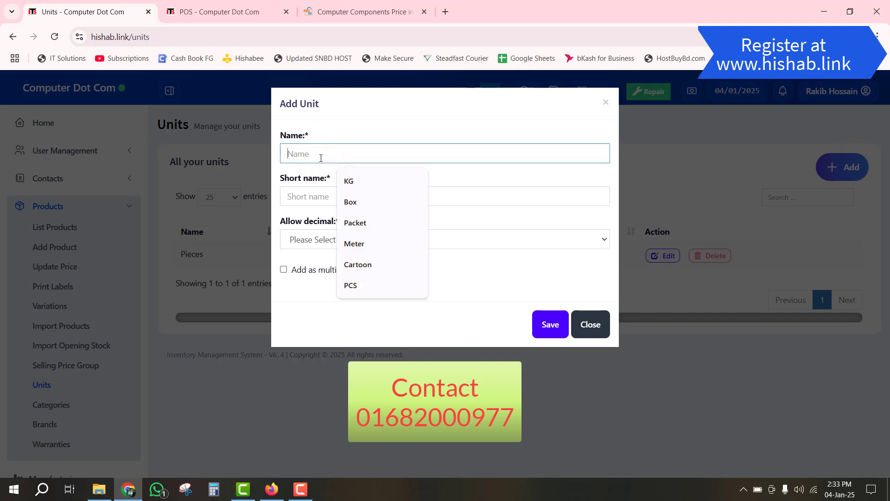
{"action": "left_click", "coordinate": [364, 181]}
{"action": "left_click", "coordinate": [344, 201]}
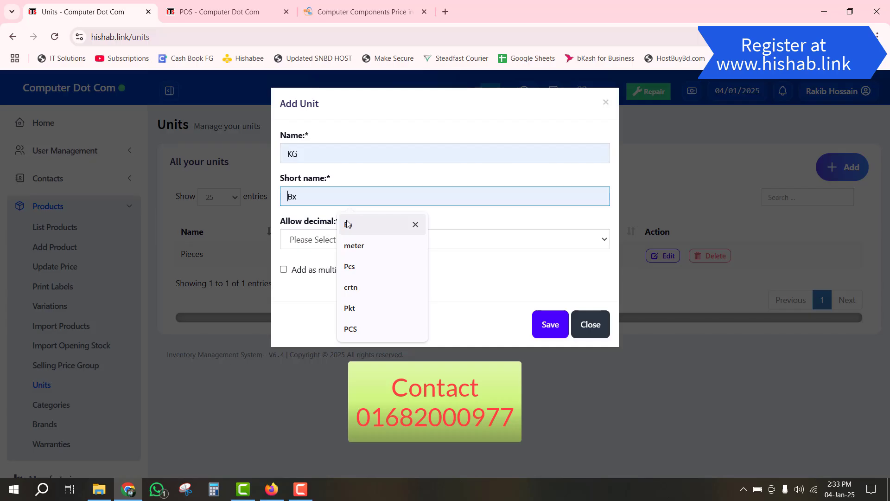
{"action": "type", "text": "kg"}
{"action": "left_click", "coordinate": [295, 239]}
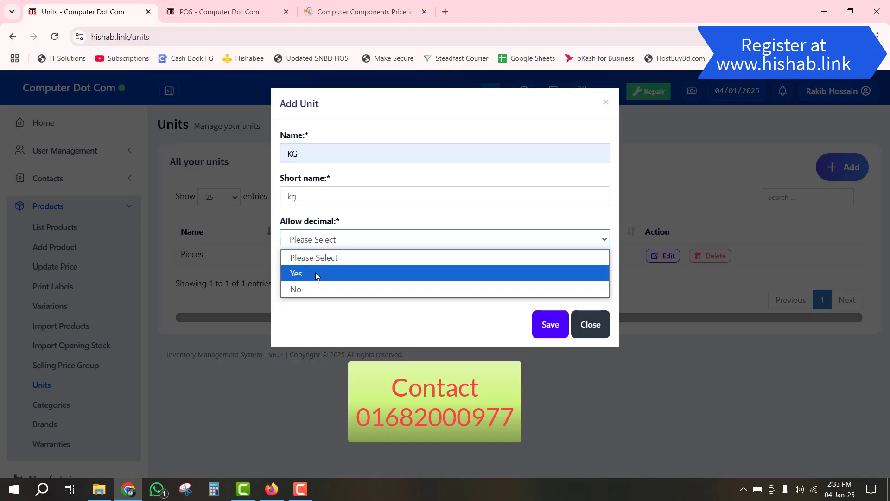
{"action": "left_click", "coordinate": [315, 274]}
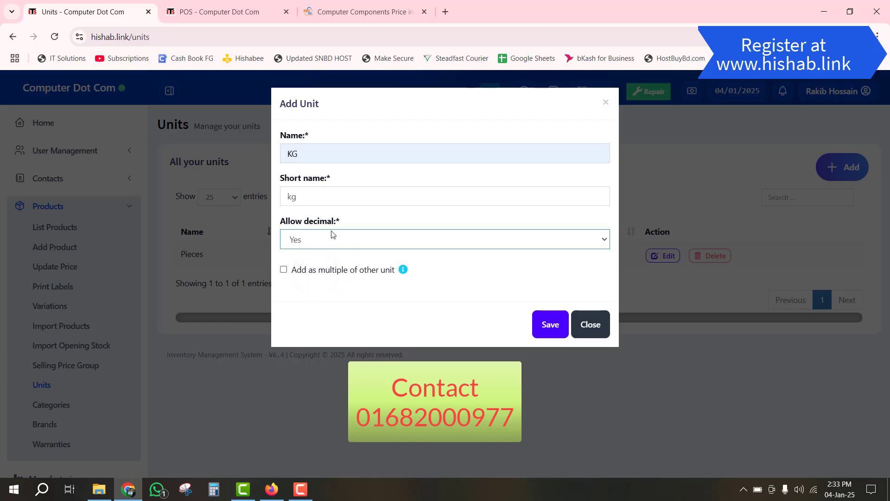
{"action": "left_click", "coordinate": [549, 327]}
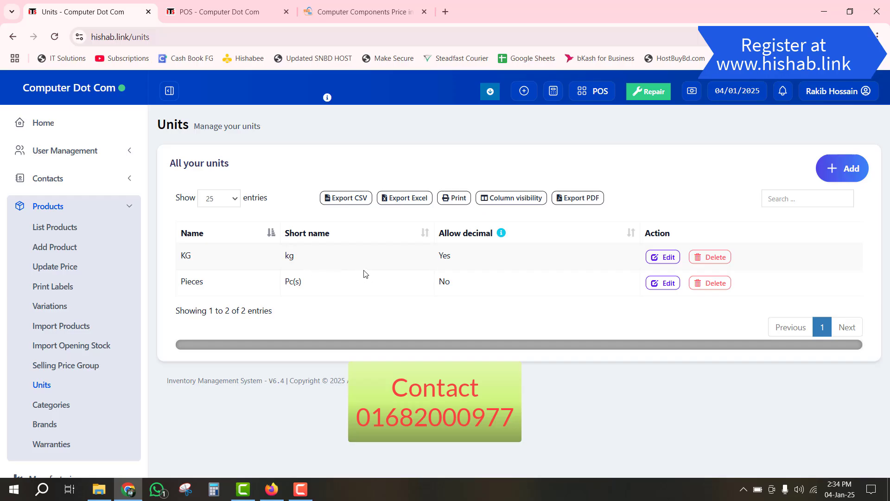
- Start a new unit named Mon, short name Mon, allowing decimals
{"action": "left_click", "coordinate": [847, 173]}
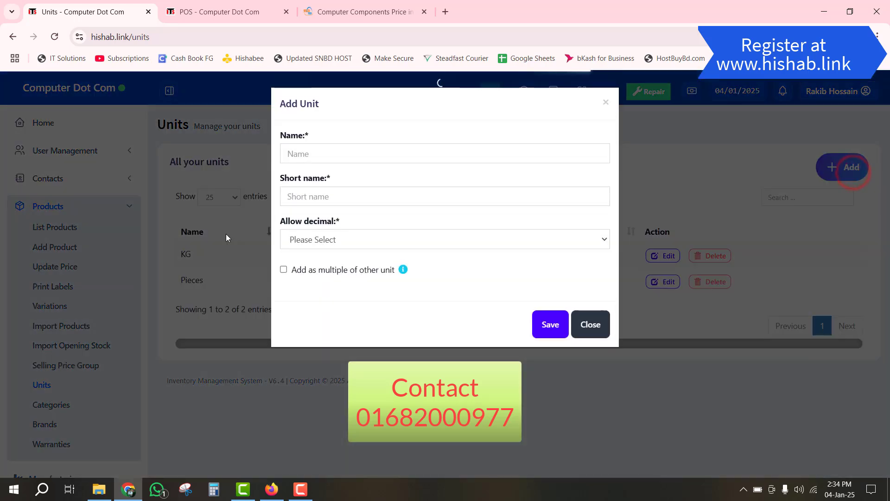
{"action": "left_click", "coordinate": [335, 152]}
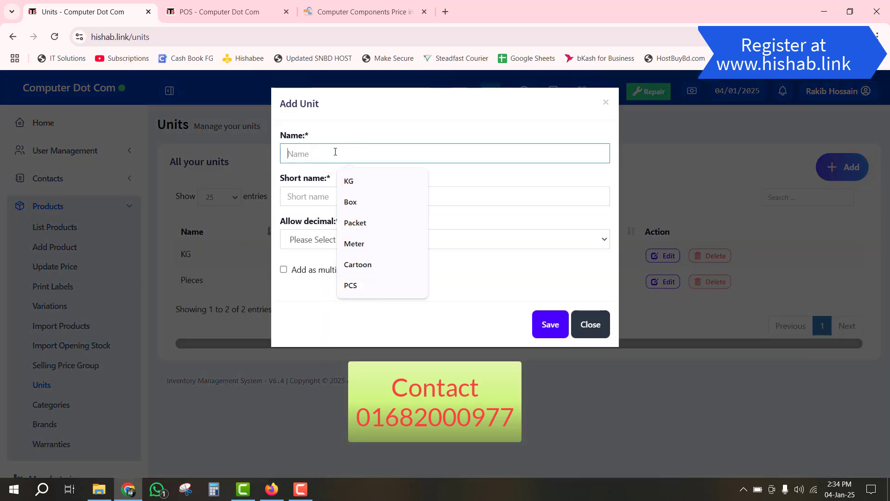
{"action": "type", "text": "Mon"}
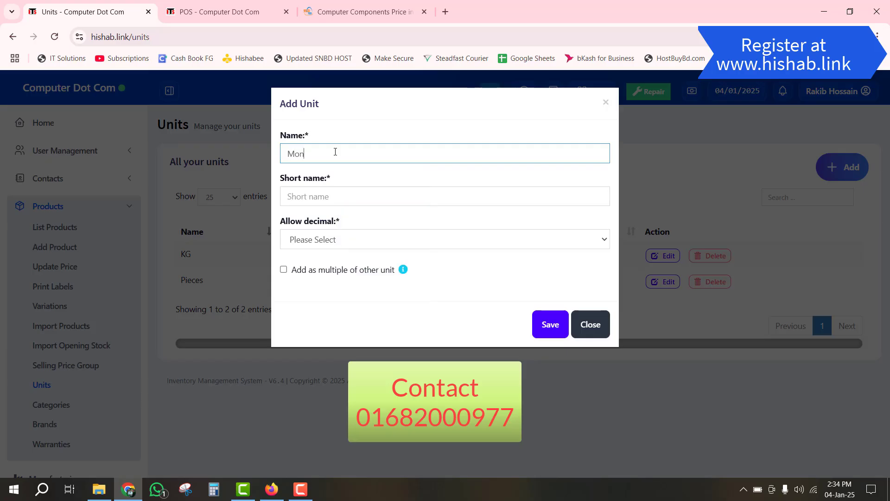
{"action": "left_click", "coordinate": [317, 198]}
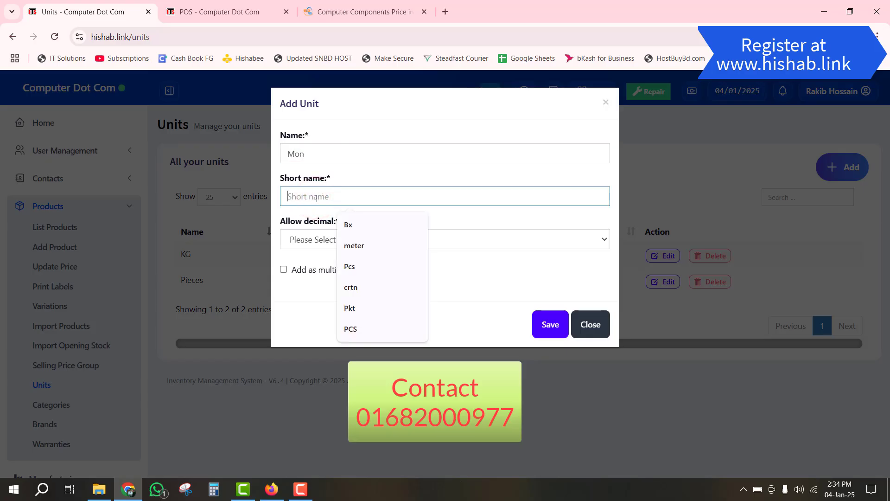
{"action": "type", "text": "Mon"}
{"action": "key", "text": "Tab"}
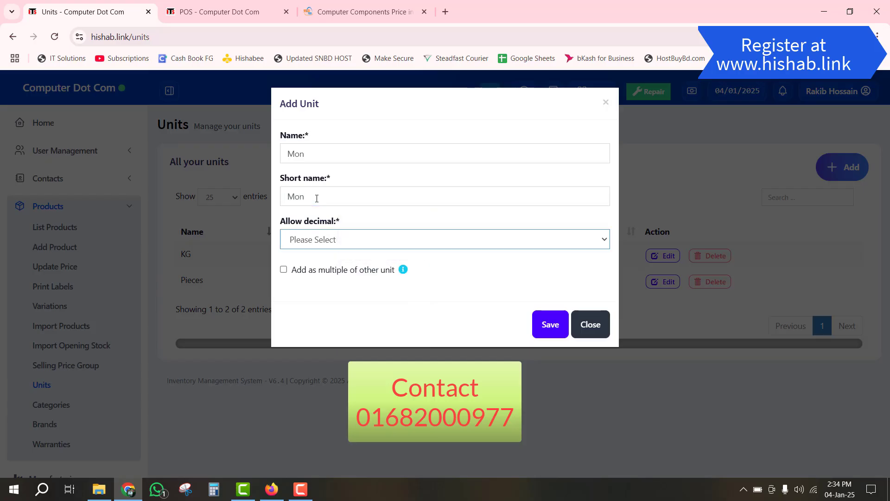
{"action": "left_click", "coordinate": [342, 245]}
{"action": "left_click", "coordinate": [302, 272]}
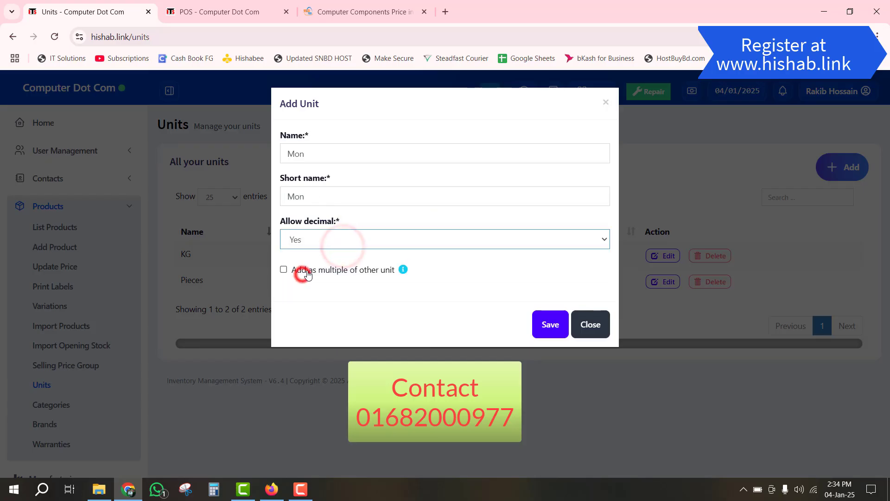
- Define 1 Mon as 40 KG and save the unit
{"action": "left_click", "coordinate": [308, 271]}
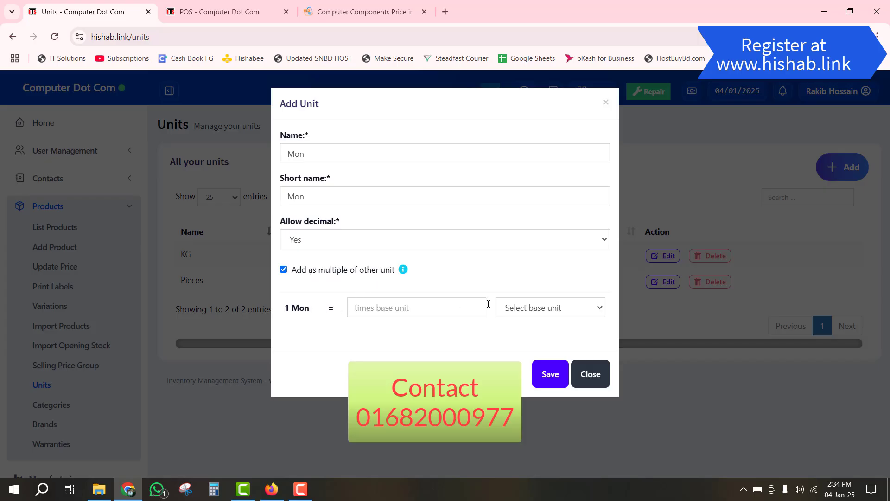
{"action": "left_click", "coordinate": [382, 308]}
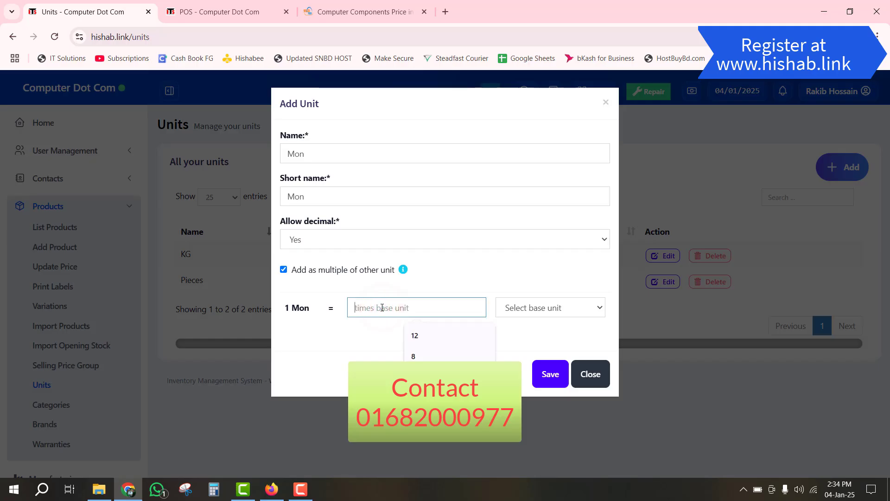
{"action": "type", "text": "40"}
{"action": "left_click", "coordinate": [578, 308]}
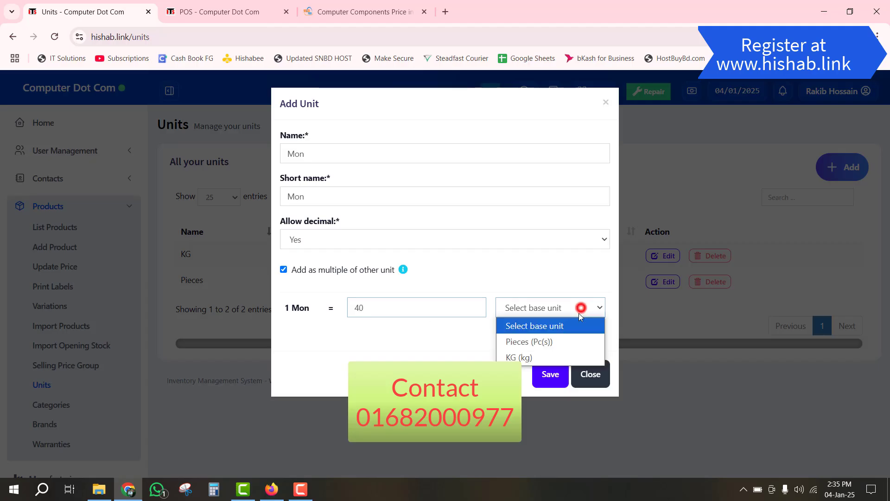
{"action": "left_click", "coordinate": [520, 356]}
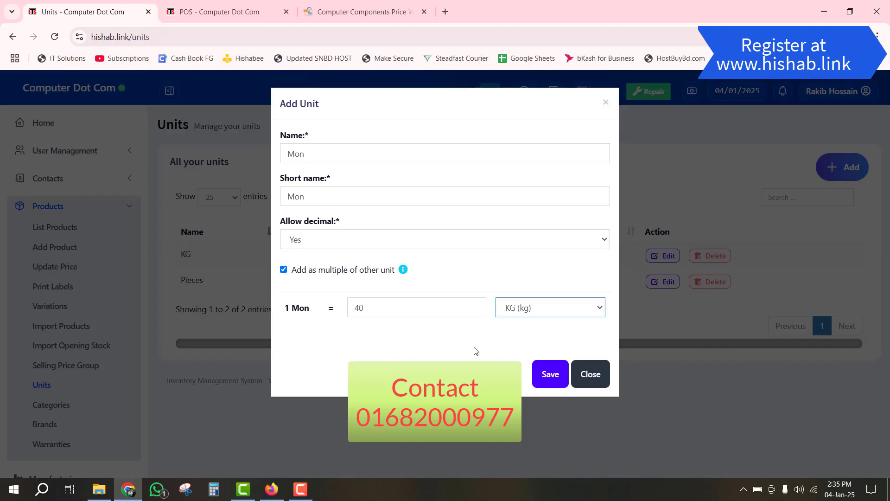
{"action": "left_click", "coordinate": [548, 370]}
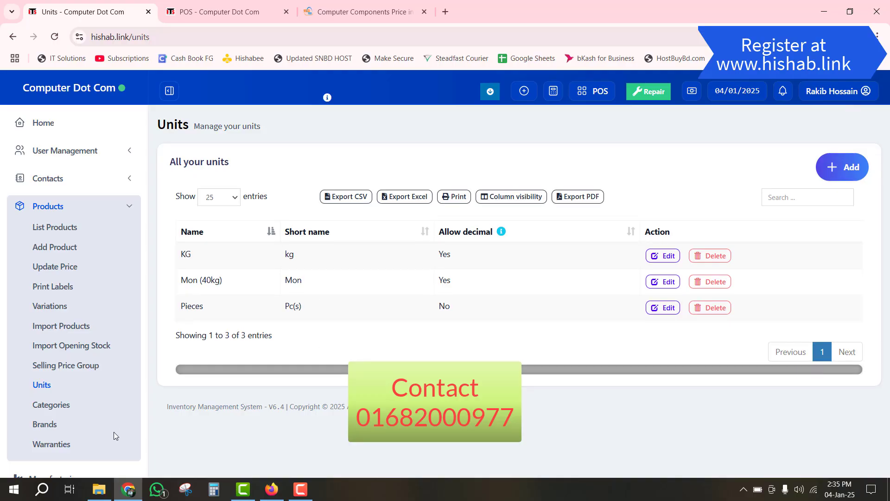
- Go to Products > Categories and open the Add category form
{"action": "left_click", "coordinate": [53, 408]}
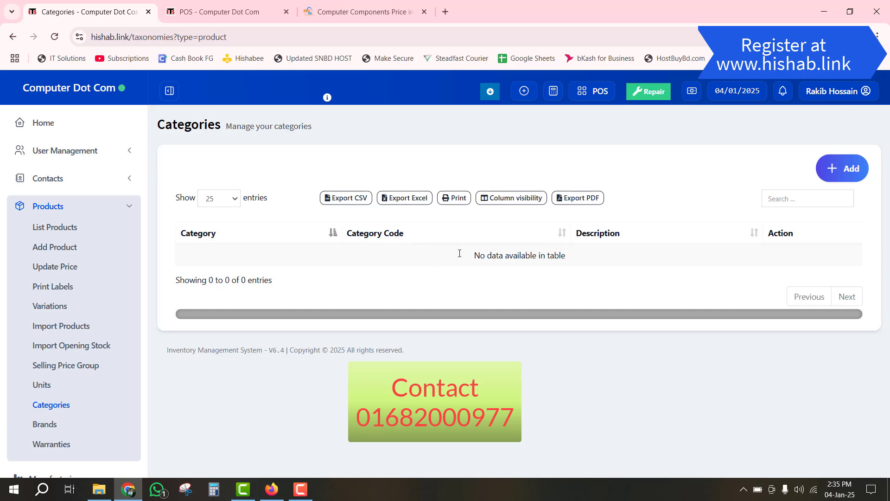
{"action": "left_click", "coordinate": [843, 173]}
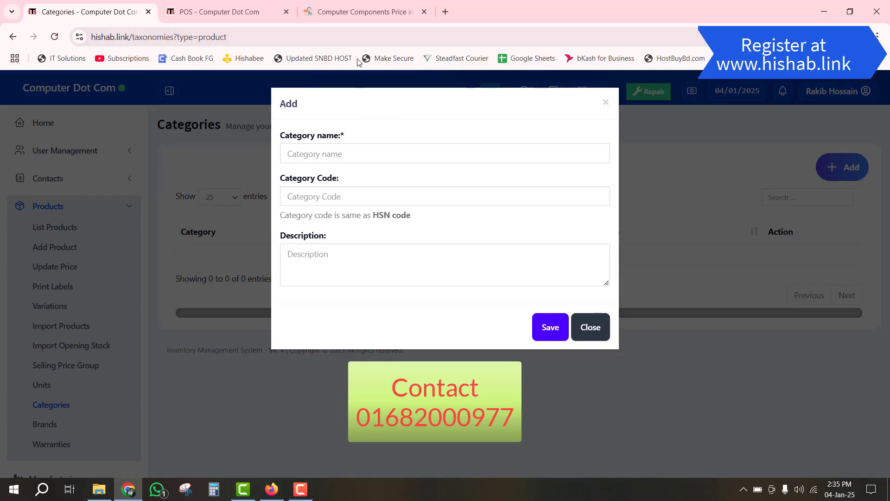
- On the Star Tech tab, browse the Server & Storage, Laptop and Component category menus
{"action": "left_click", "coordinate": [370, 12]}
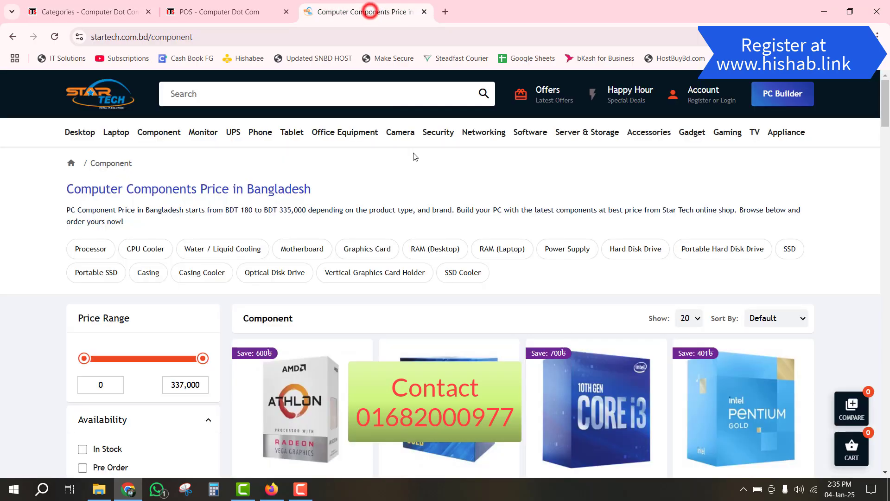
{"action": "mouse_move", "coordinate": [282, 132]}
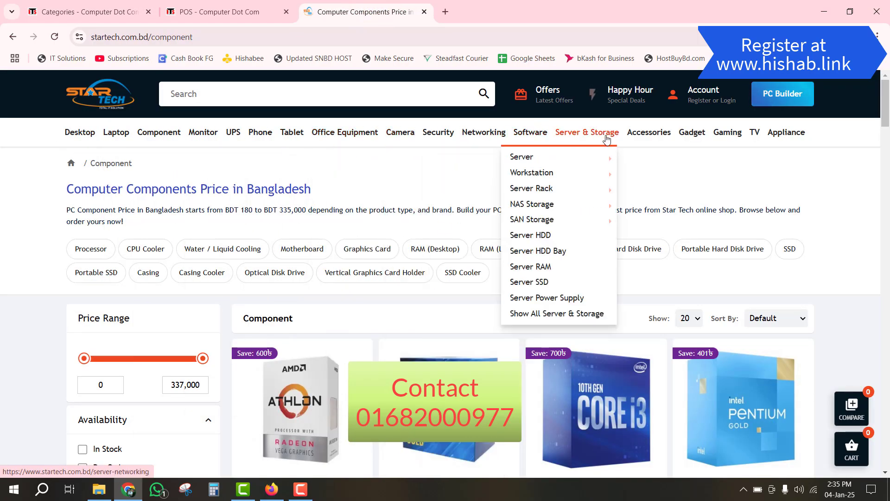
{"action": "mouse_move", "coordinate": [79, 138]}
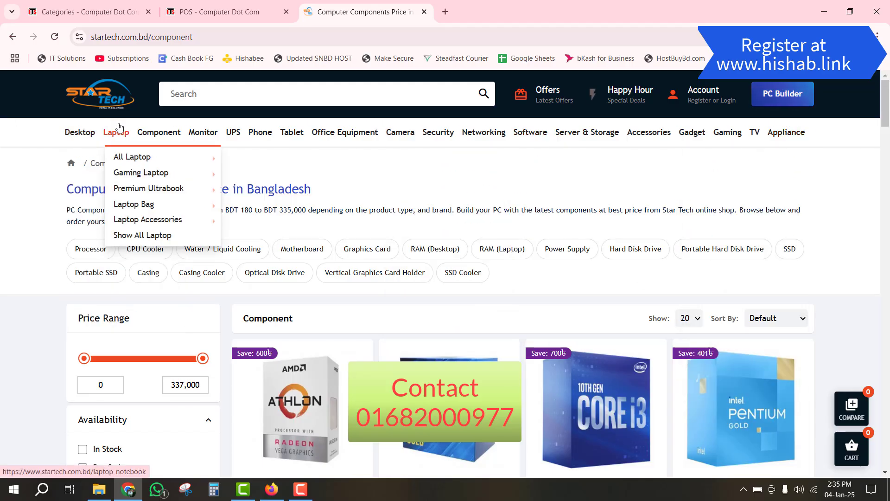
{"action": "mouse_move", "coordinate": [161, 135]}
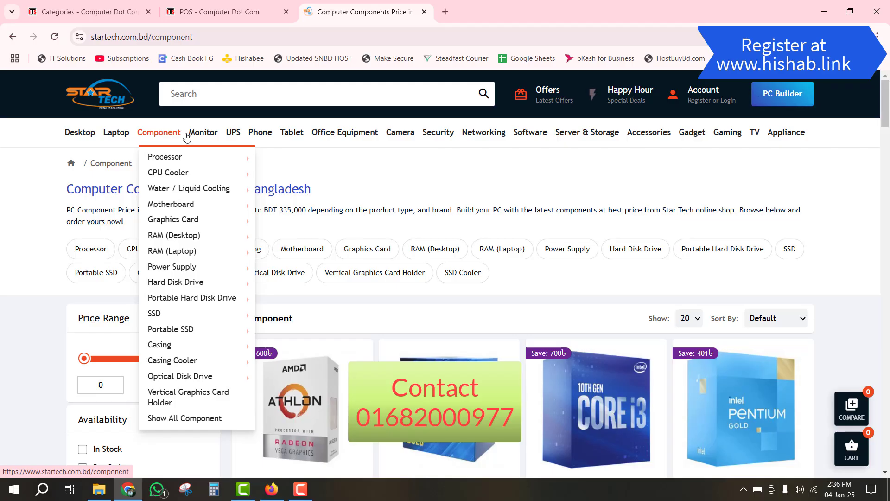
{"action": "mouse_move", "coordinate": [179, 160]}
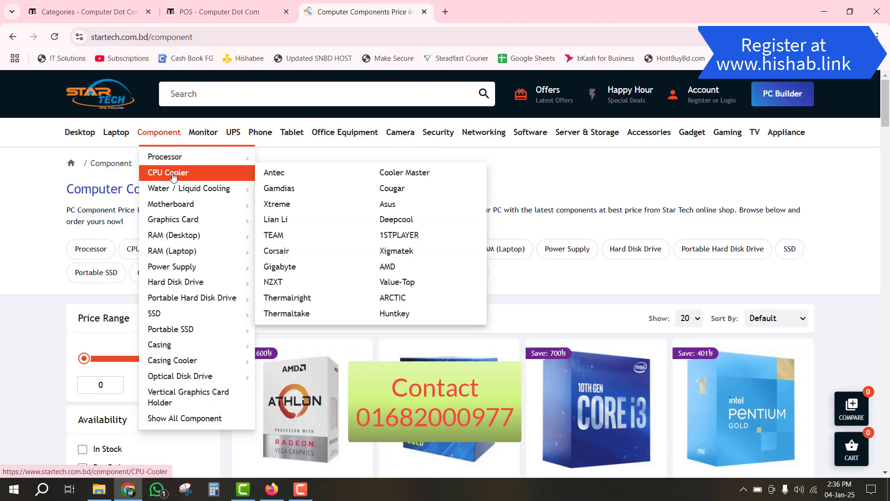
{"action": "mouse_move", "coordinate": [172, 212]}
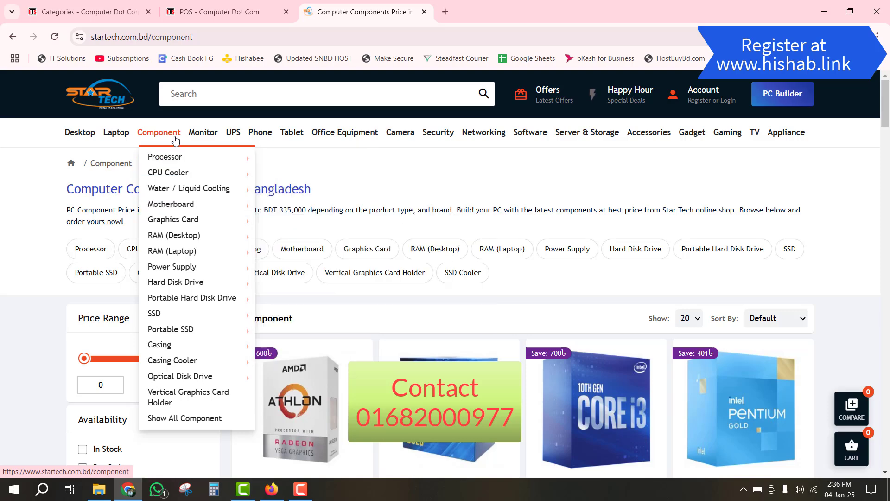
- Save a Component category with description 'ram. storage, ssd'
{"action": "left_click", "coordinate": [201, 13]}
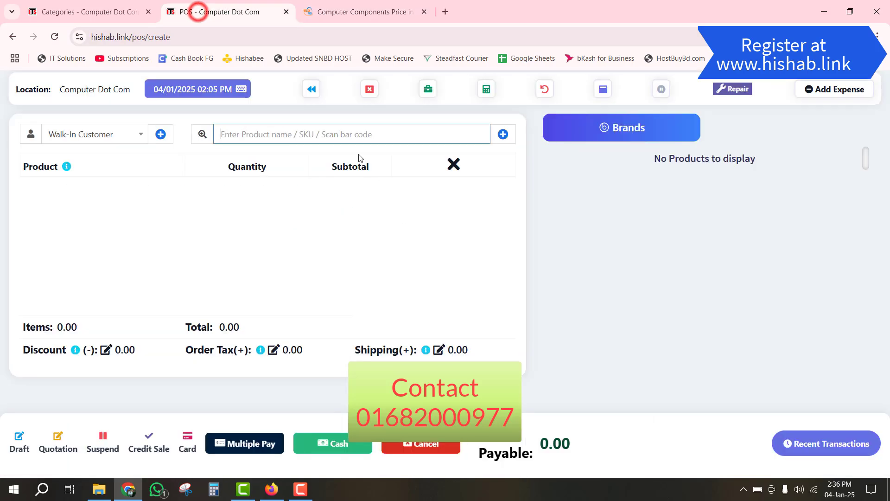
{"action": "left_click", "coordinate": [60, 10]}
{"action": "left_click", "coordinate": [424, 154]}
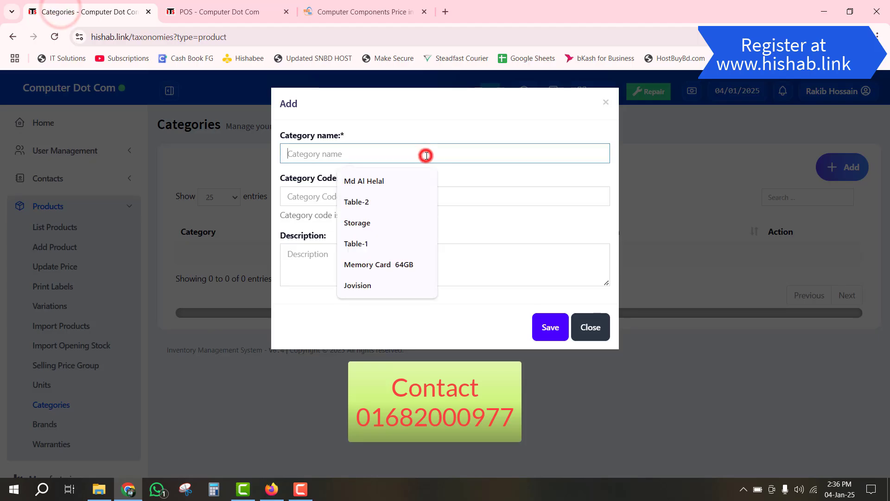
{"action": "type", "text": "Component"}
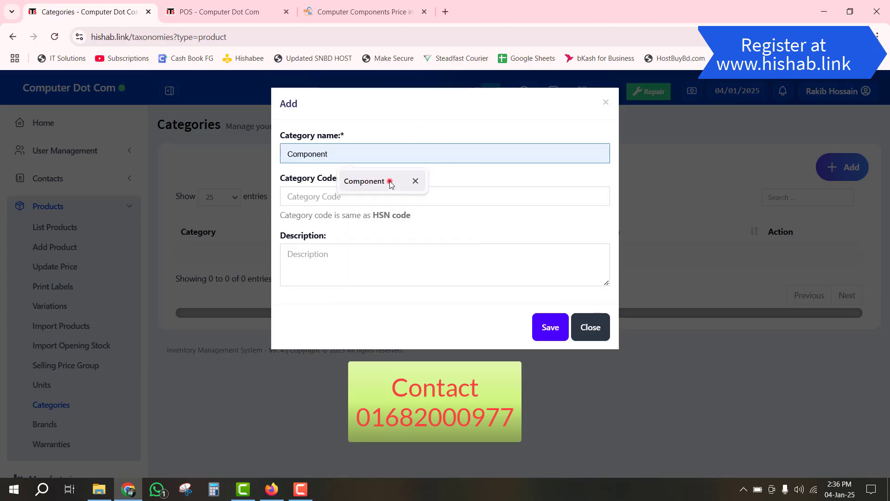
{"action": "left_click", "coordinate": [389, 180]}
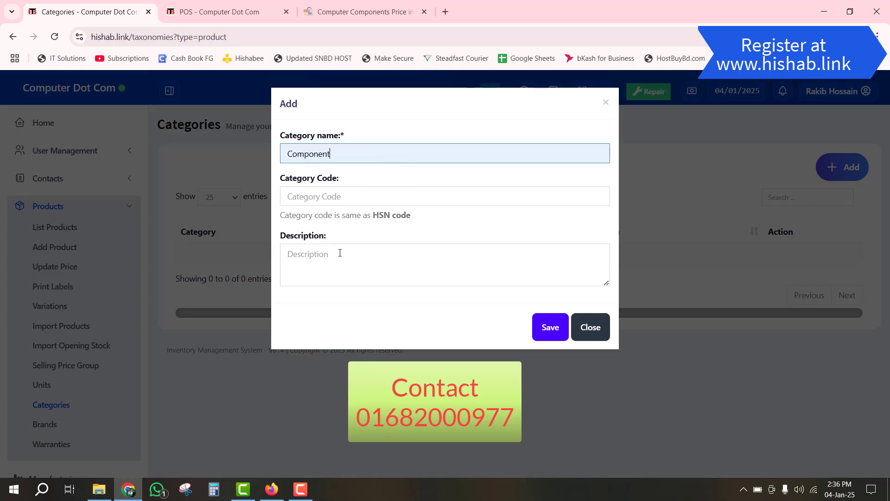
{"action": "left_click", "coordinate": [311, 256]}
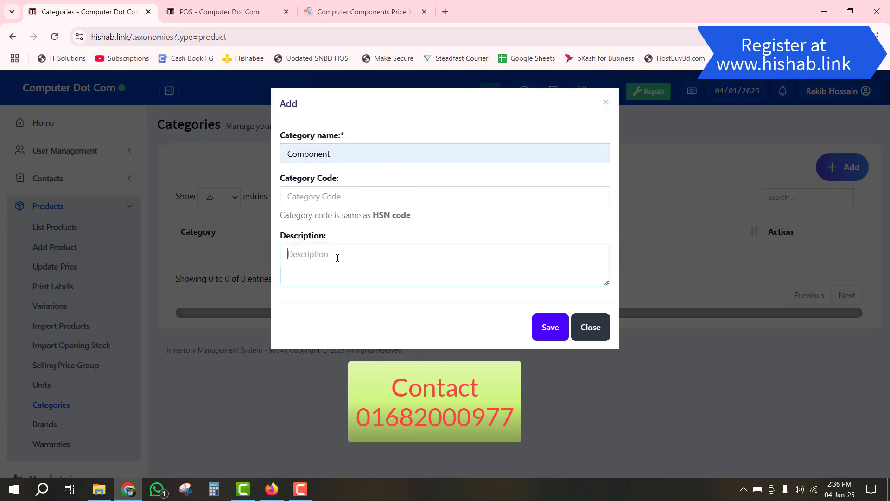
{"action": "type", "text": "ram.storage, ssd"}
{"action": "left_click", "coordinate": [305, 256]}
{"action": "left_click", "coordinate": [554, 326]}
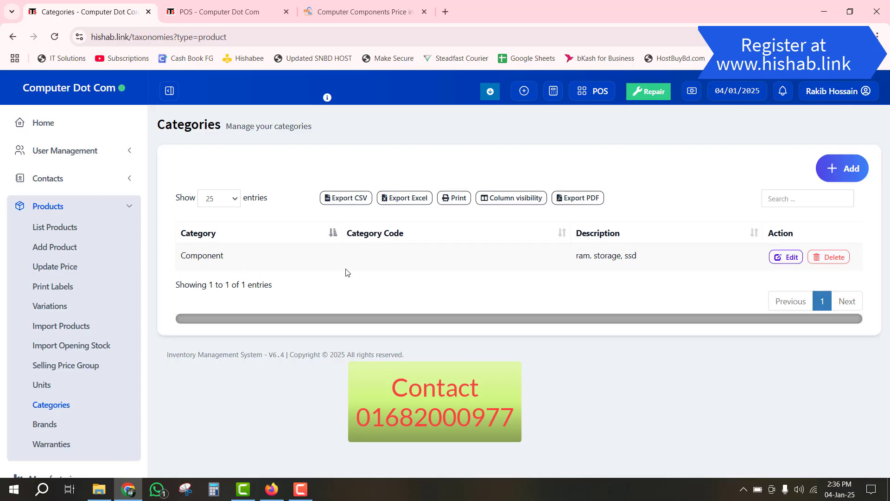
- Add a Storage category with code stg as a sub-category of Component
{"action": "left_click", "coordinate": [844, 169]}
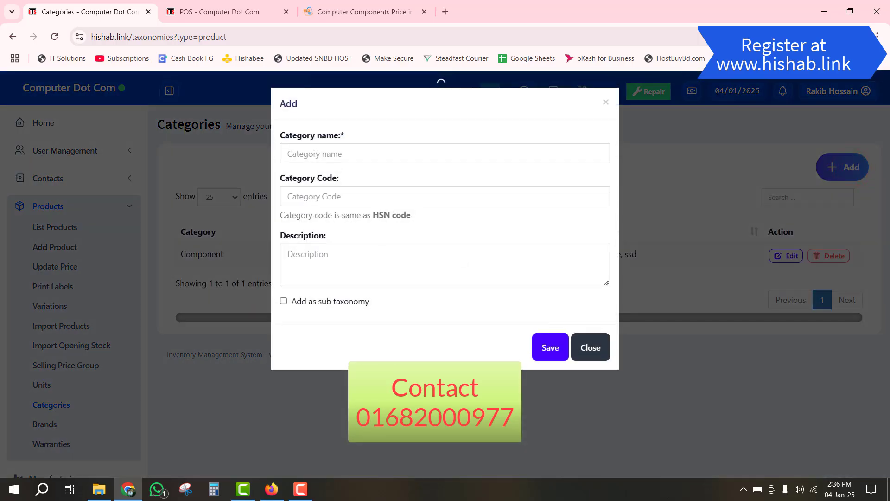
{"action": "left_click", "coordinate": [333, 150]}
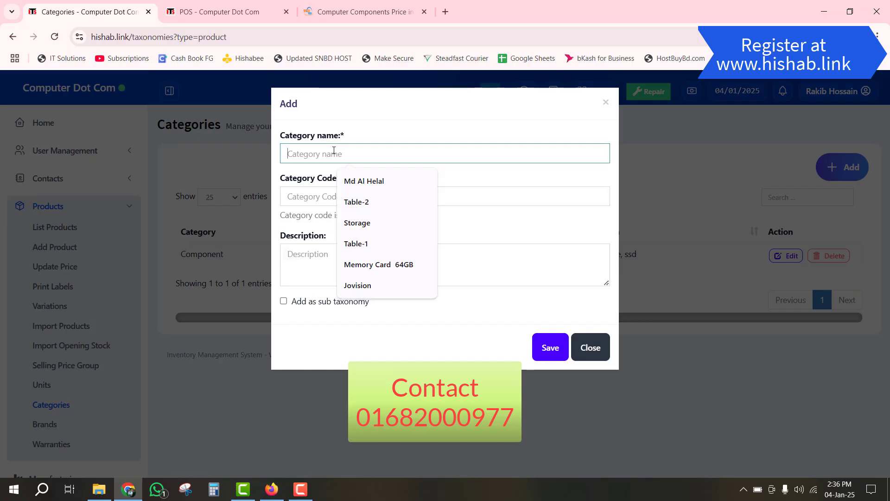
{"action": "type", "text": "Sto"}
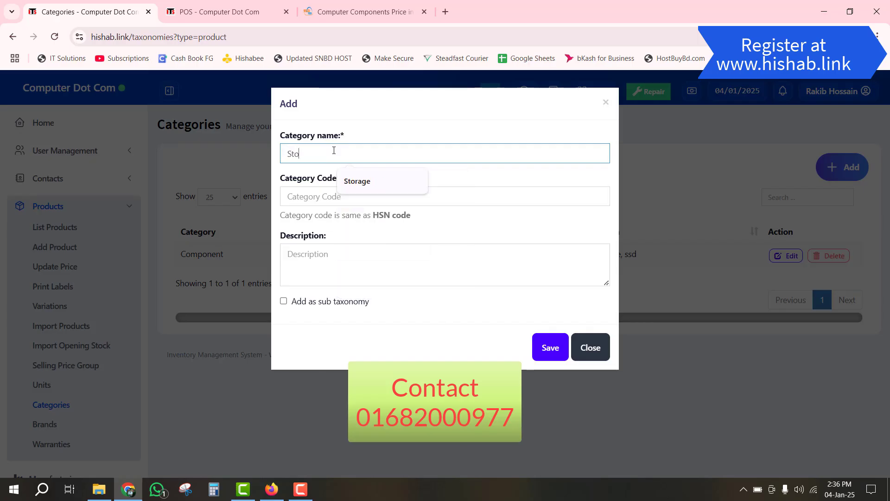
{"action": "type", "text": "rage"}
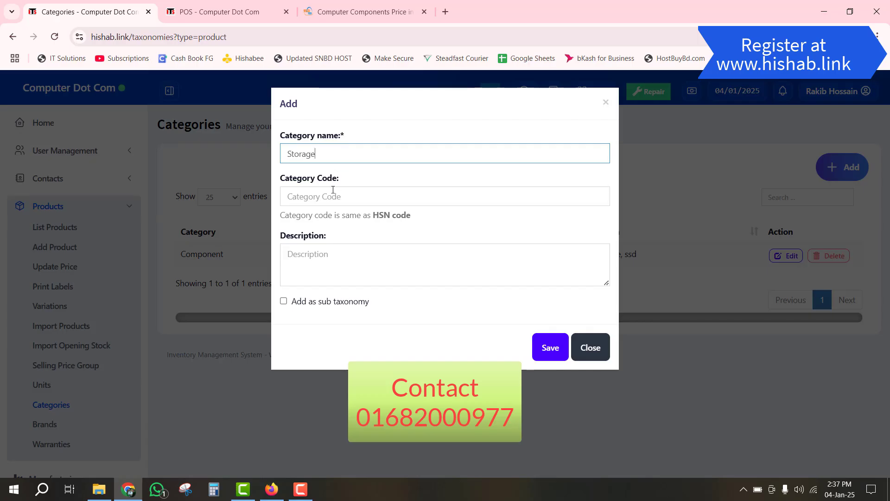
{"action": "left_click", "coordinate": [328, 196]}
{"action": "type", "text": "s"}
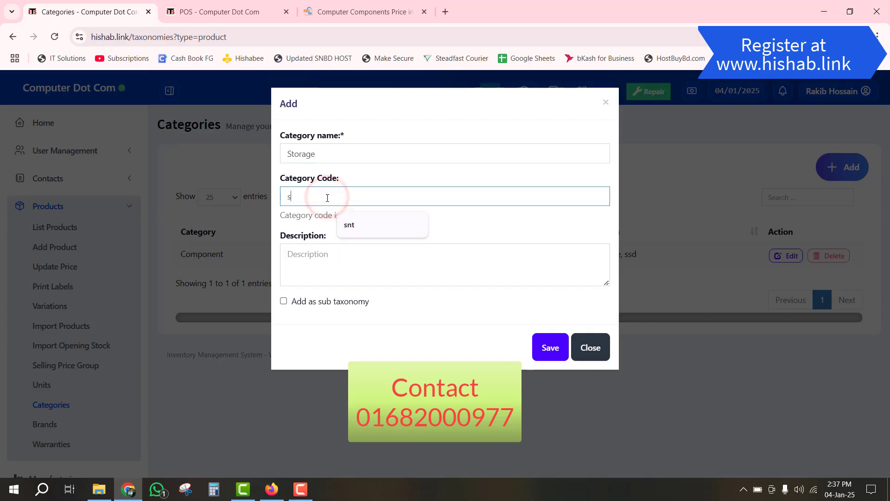
{"action": "type", "text": "tg"}
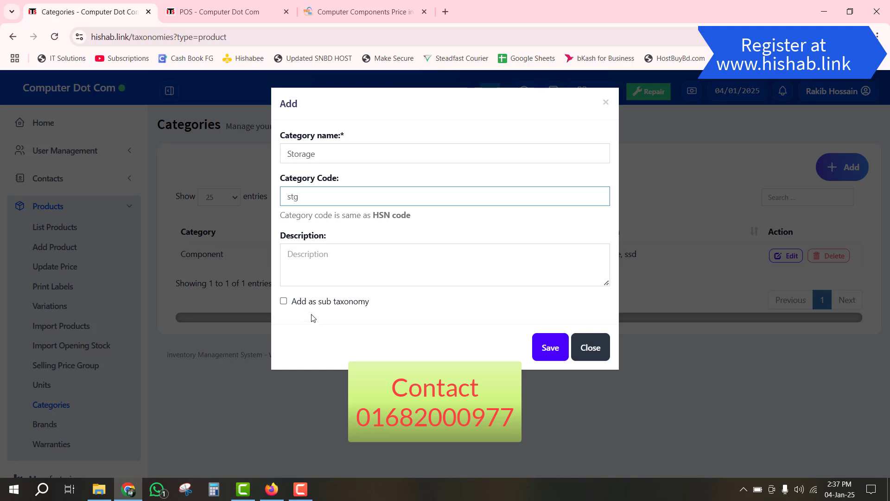
{"action": "left_click", "coordinate": [352, 304]}
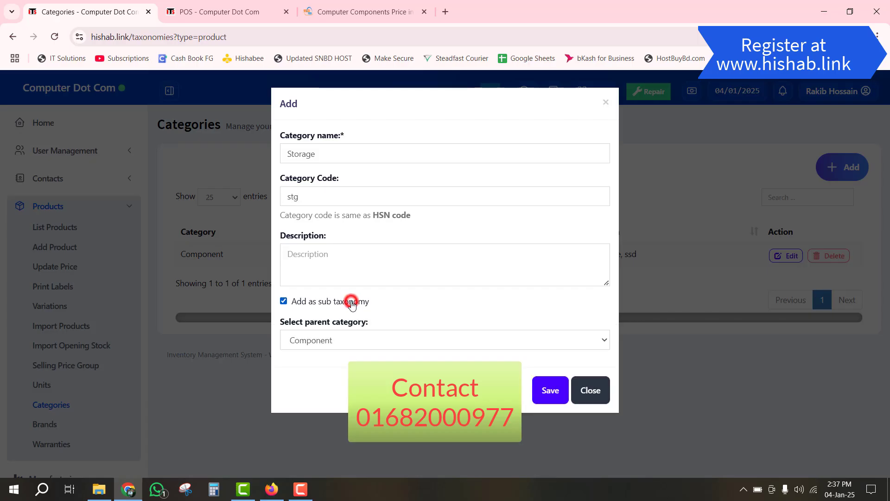
{"action": "left_click", "coordinate": [333, 342]}
{"action": "left_click", "coordinate": [334, 343]}
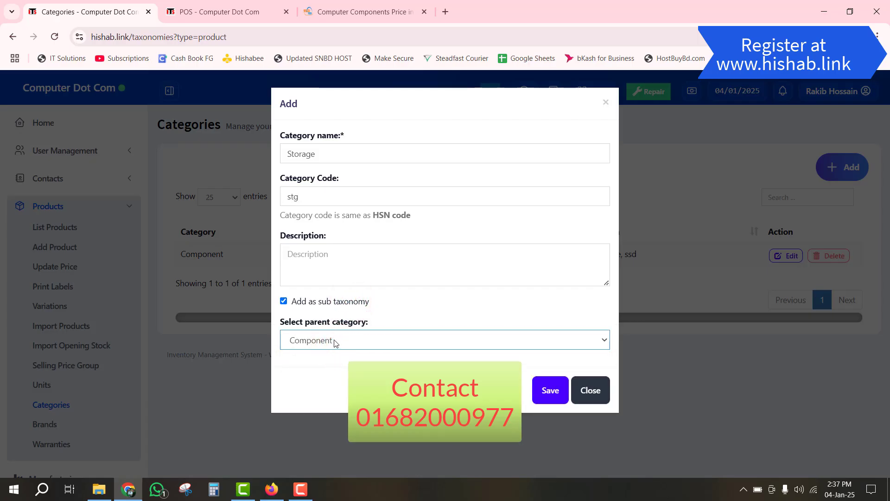
{"action": "left_click", "coordinate": [550, 391]}
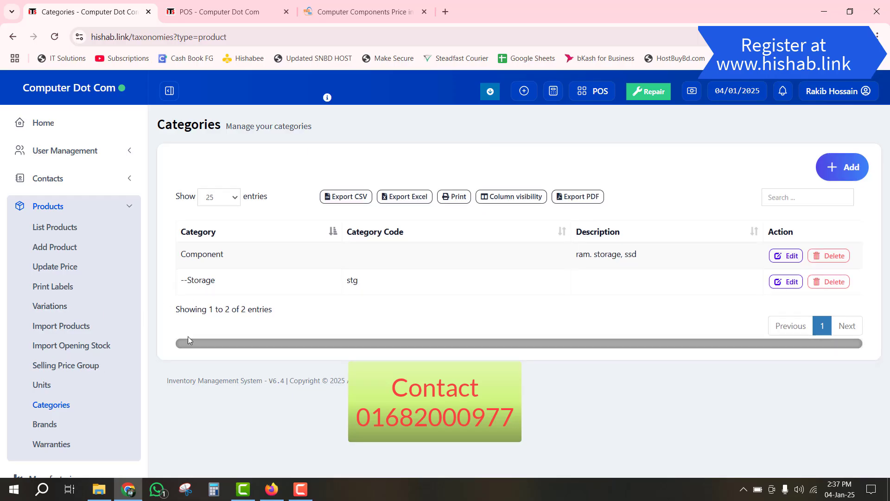
- Start a new warranty named '1 years' on the Warranties page
{"action": "scroll", "coordinate": [223, 302], "scroll_direction": "down", "scroll_amount": 1}
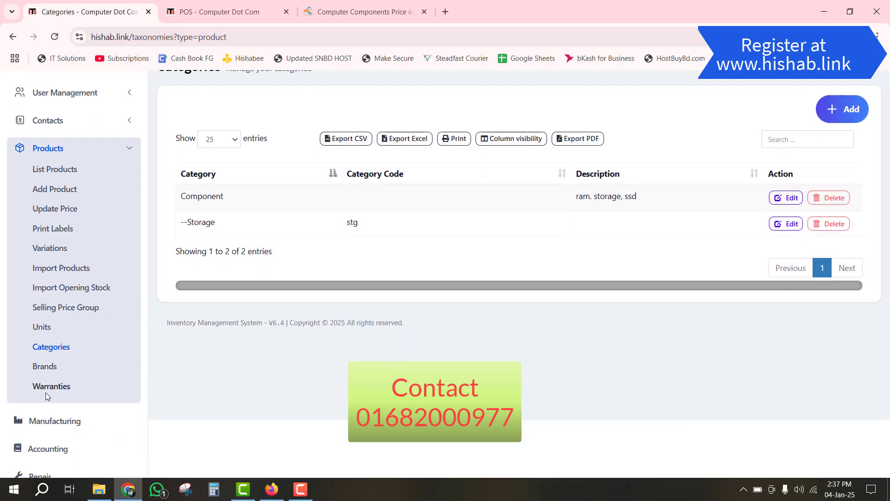
{"action": "left_click", "coordinate": [48, 391]}
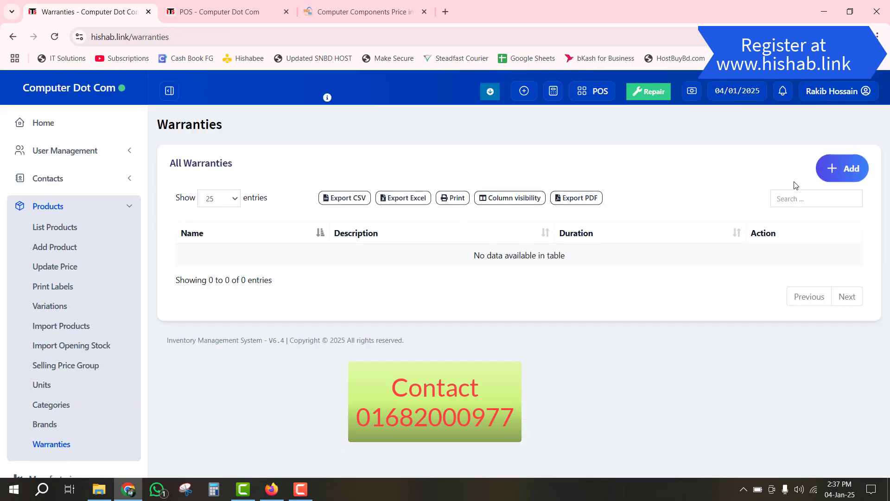
{"action": "left_click", "coordinate": [835, 171]}
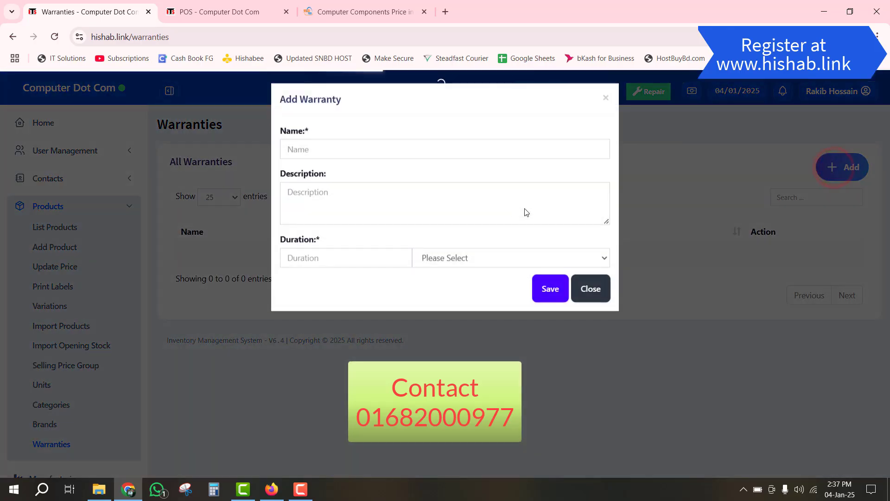
{"action": "left_click", "coordinate": [366, 156]}
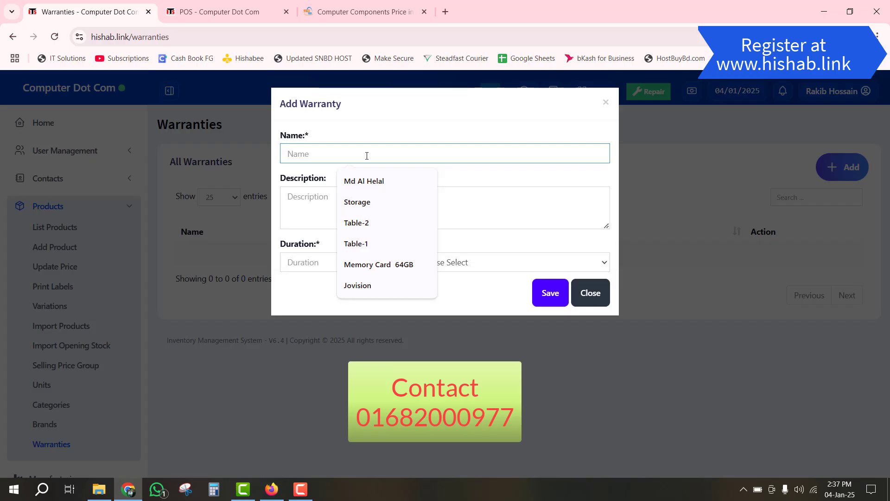
{"action": "type", "text": "1 years"}
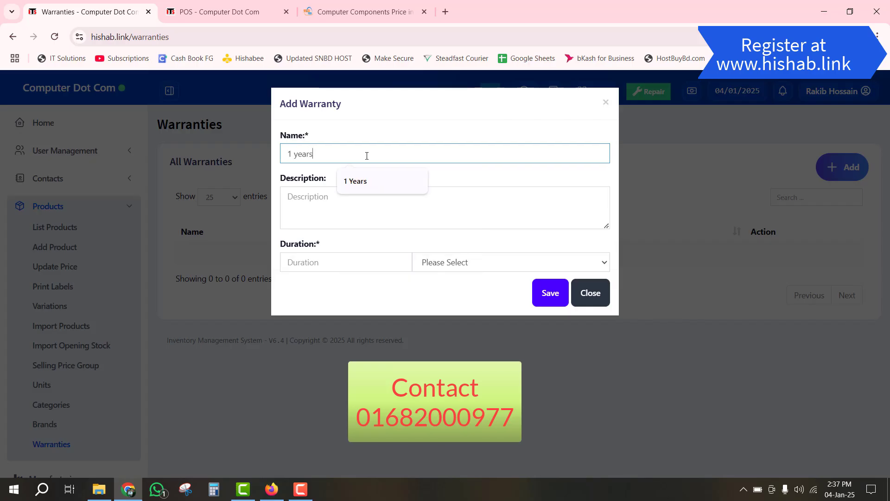
{"action": "key", "text": "Tab"}
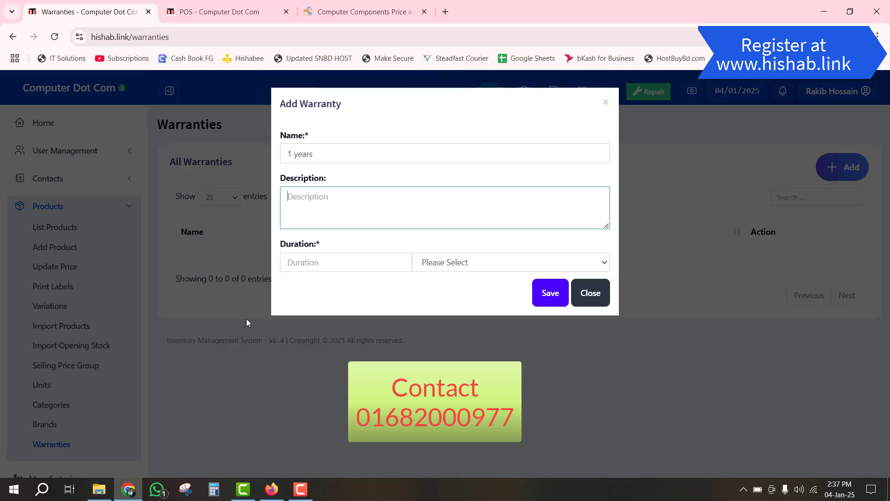
- Set the warranty duration to 300 Days and save it
{"action": "left_click", "coordinate": [344, 262]}
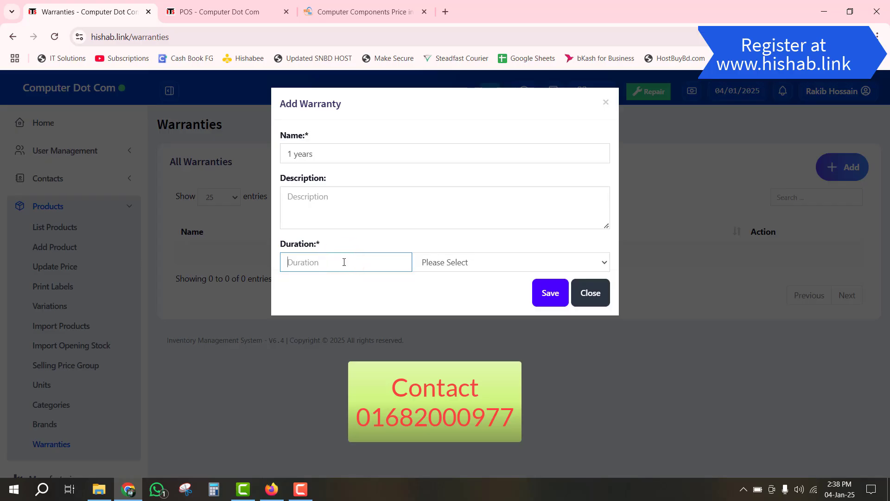
{"action": "type", "text": "1"}
{"action": "left_click", "coordinate": [469, 262]}
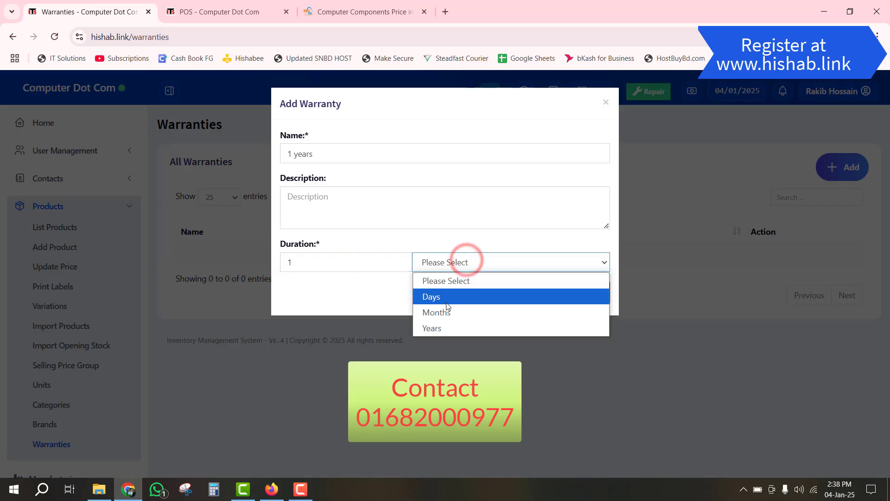
{"action": "left_click", "coordinate": [442, 328]}
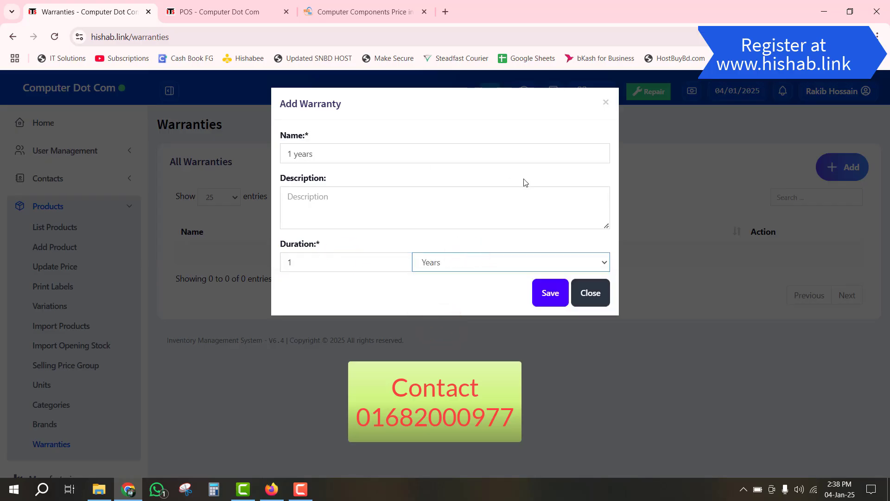
{"action": "double_click", "coordinate": [369, 260]}
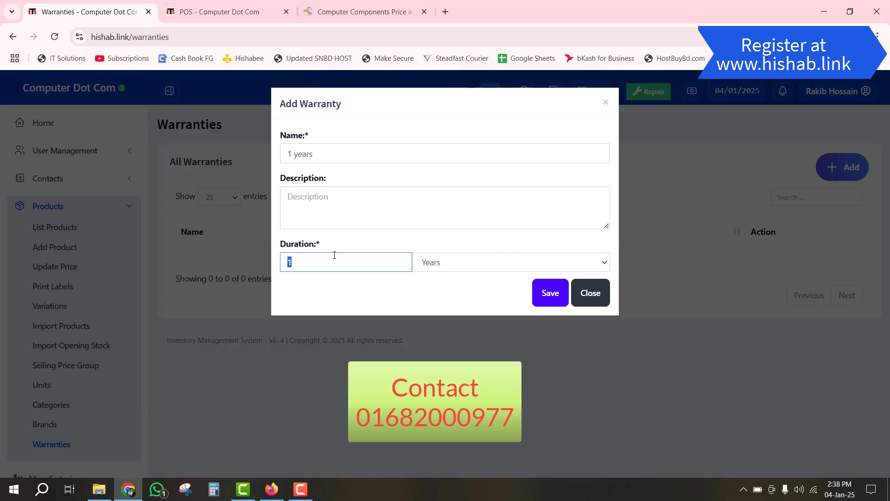
{"action": "type", "text": "300"}
{"action": "left_click", "coordinate": [467, 266]}
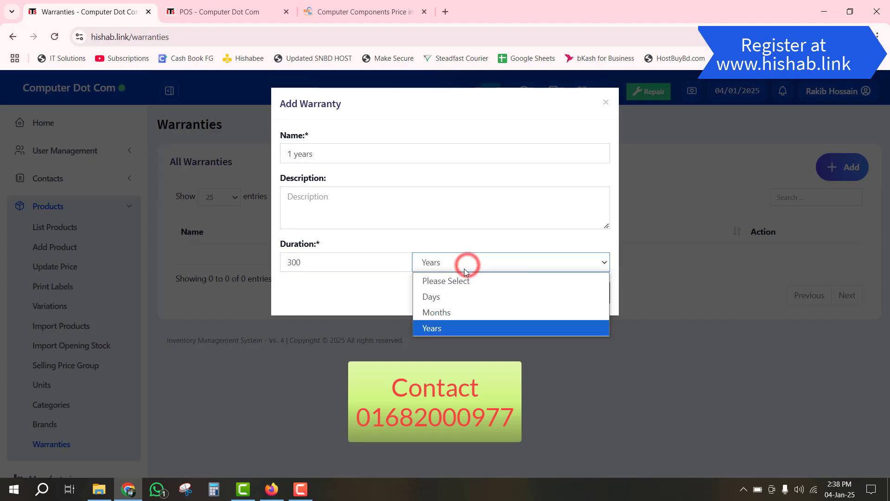
{"action": "left_click", "coordinate": [461, 302]}
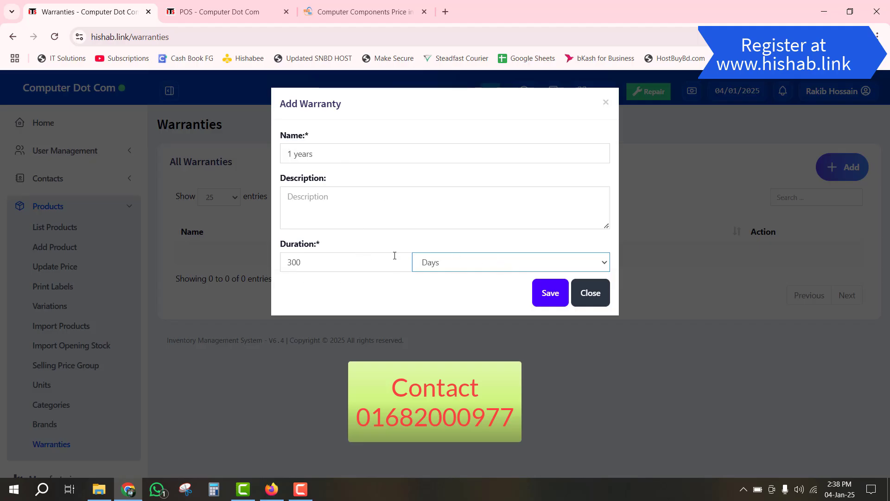
{"action": "left_click", "coordinate": [554, 297]}
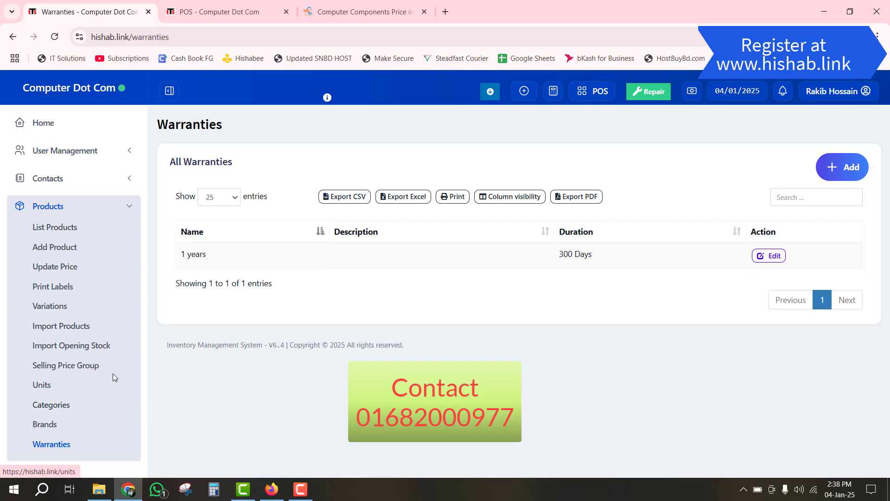
- Open the blank Add new product form
{"action": "left_click", "coordinate": [56, 248]}
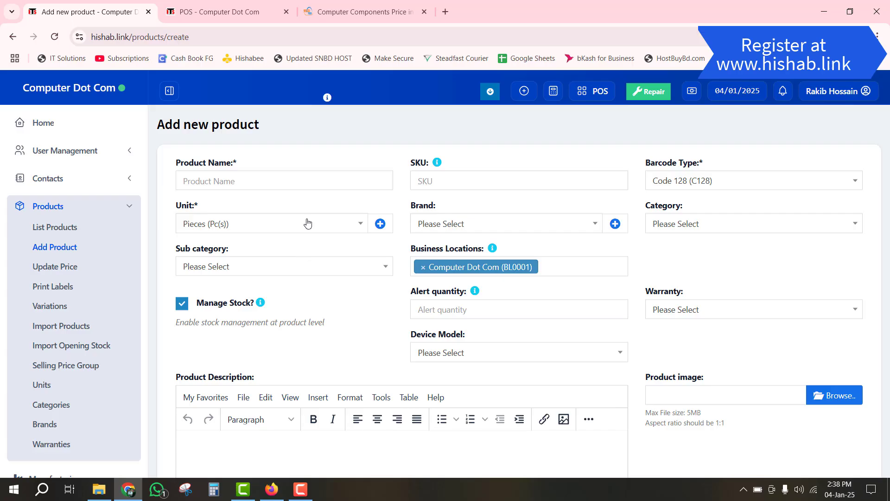
{"action": "scroll", "coordinate": [275, 181], "scroll_direction": "down", "scroll_amount": 1}
{"action": "scroll", "coordinate": [276, 181], "scroll_direction": "up", "scroll_amount": 1}
- Open StarTech's OCPC XTL-200 128GB SATA III SSD page from Component > SSD and select its title
{"action": "left_click", "coordinate": [361, 10]}
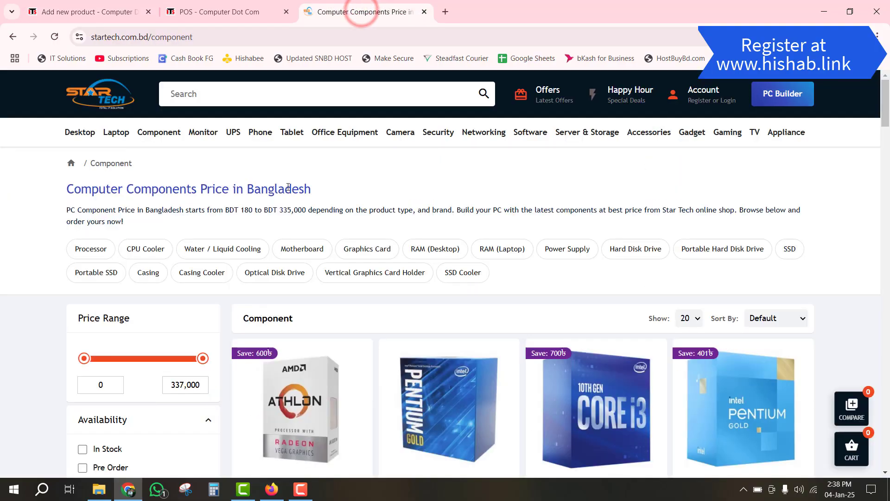
{"action": "mouse_move", "coordinate": [162, 138]}
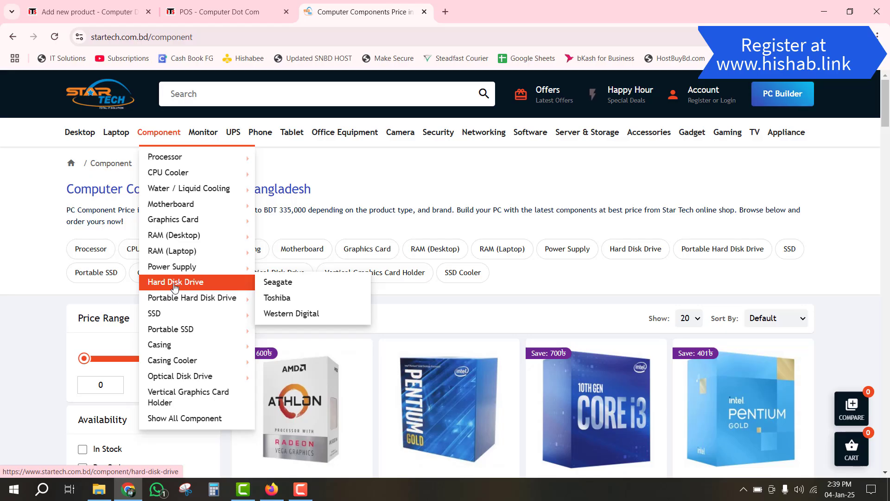
{"action": "left_click", "coordinate": [180, 313]}
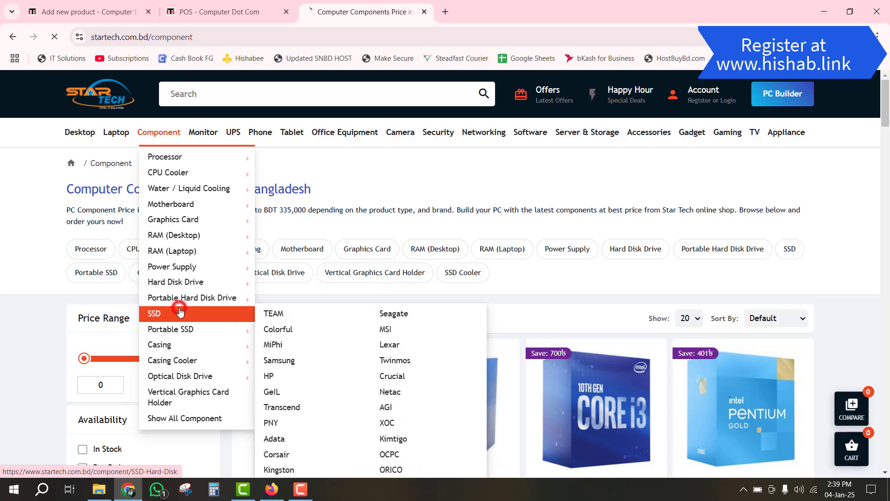
{"action": "scroll", "coordinate": [482, 246], "scroll_direction": "down", "scroll_amount": 5}
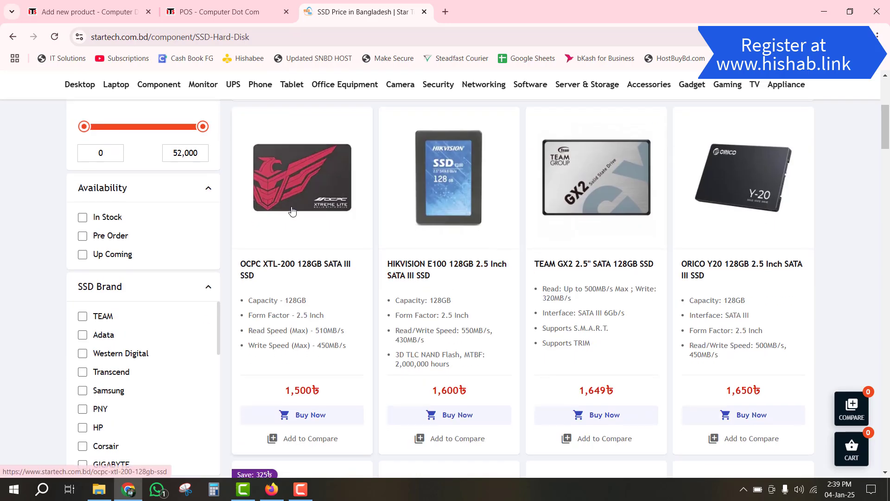
{"action": "left_click", "coordinate": [321, 188]}
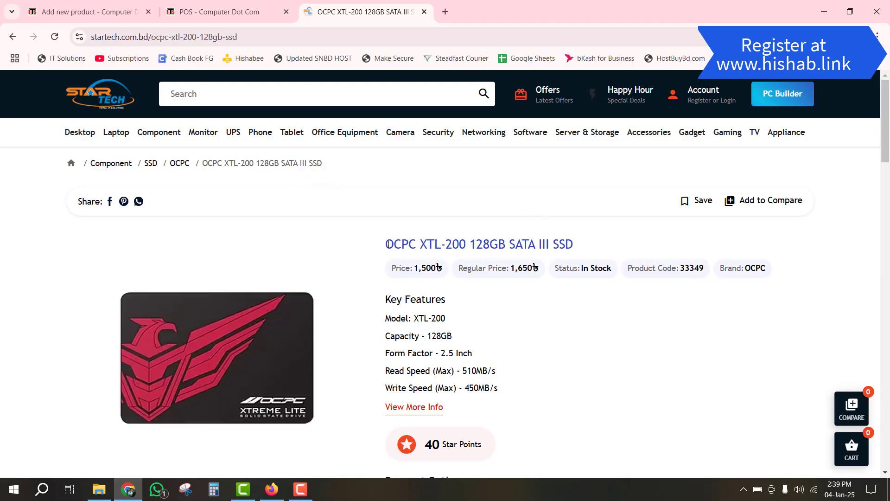
{"action": "left_click_drag", "start_coordinate": [389, 245], "coordinate": [591, 247]}
{"action": "key", "text": "ctrl+c"}
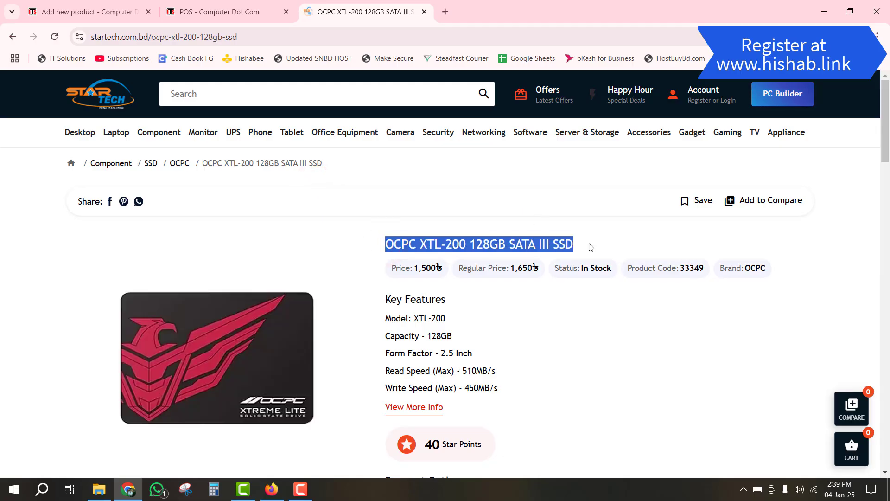
{"action": "left_click", "coordinate": [90, 18]}
- Name the product OCPC XTL-200 128GB SATA III SSD with unit Pieces
{"action": "left_click", "coordinate": [276, 177]}
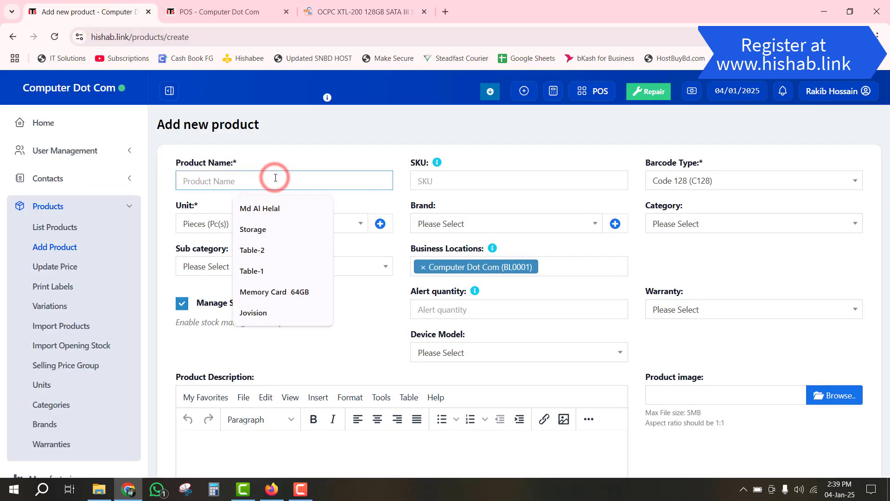
{"action": "key", "text": "ctrl+v"}
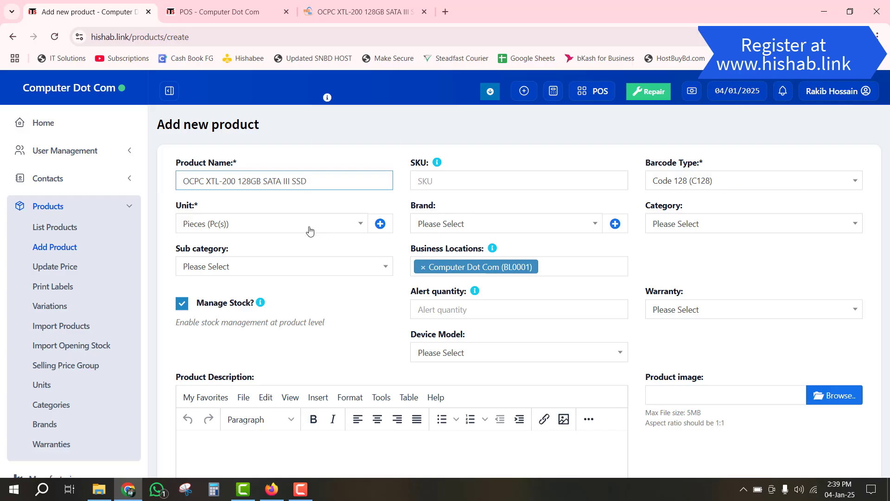
{"action": "left_click", "coordinate": [290, 224]}
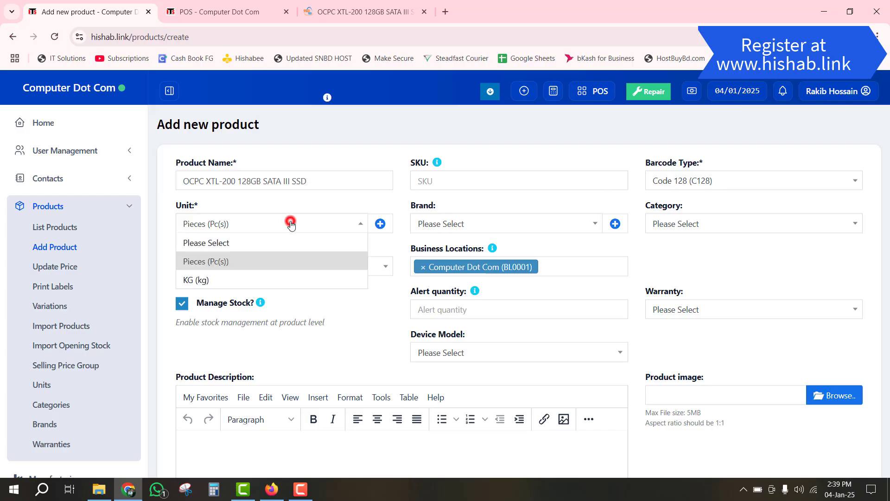
{"action": "left_click", "coordinate": [234, 263]}
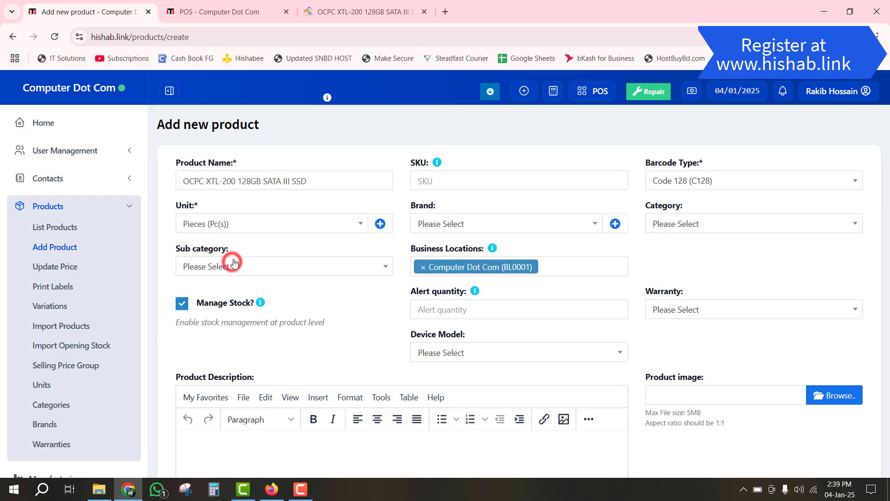
- Create a new brand OCPC for the product, since none existed
{"action": "left_click", "coordinate": [465, 221]}
{"action": "left_click", "coordinate": [457, 226]}
{"action": "left_click", "coordinate": [456, 225]}
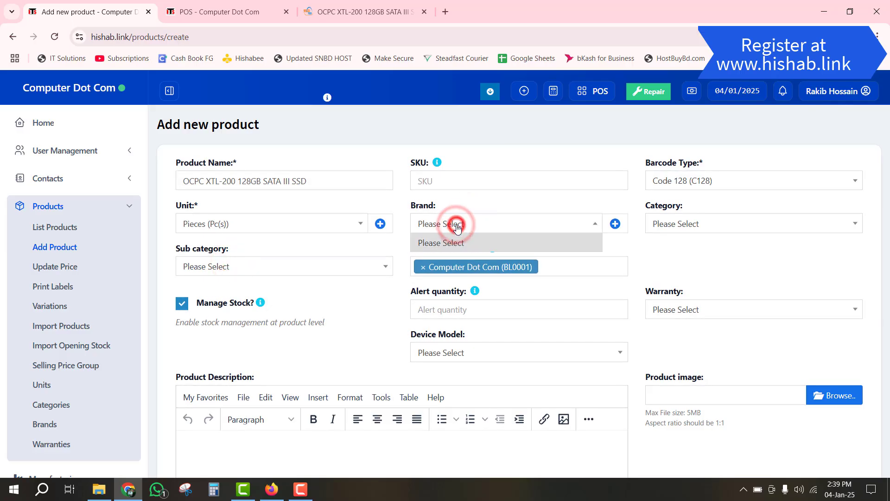
{"action": "left_click", "coordinate": [453, 225]}
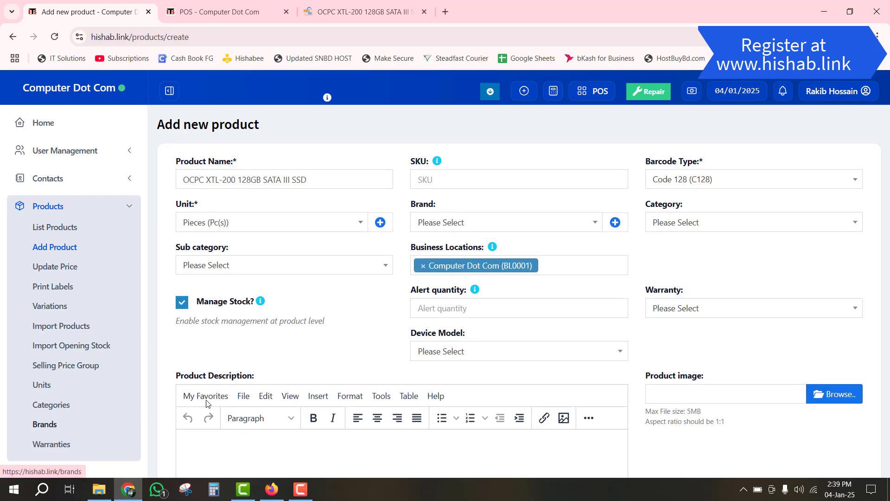
{"action": "left_click", "coordinate": [366, 3]}
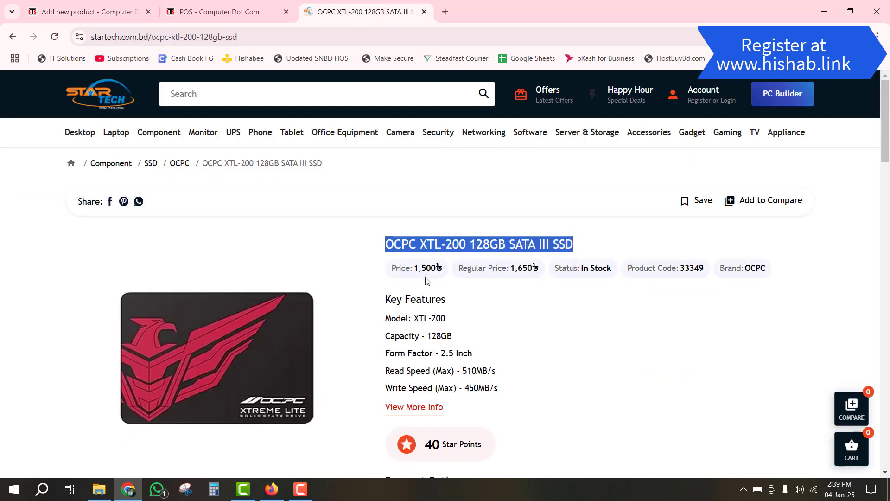
{"action": "left_click", "coordinate": [88, 11]}
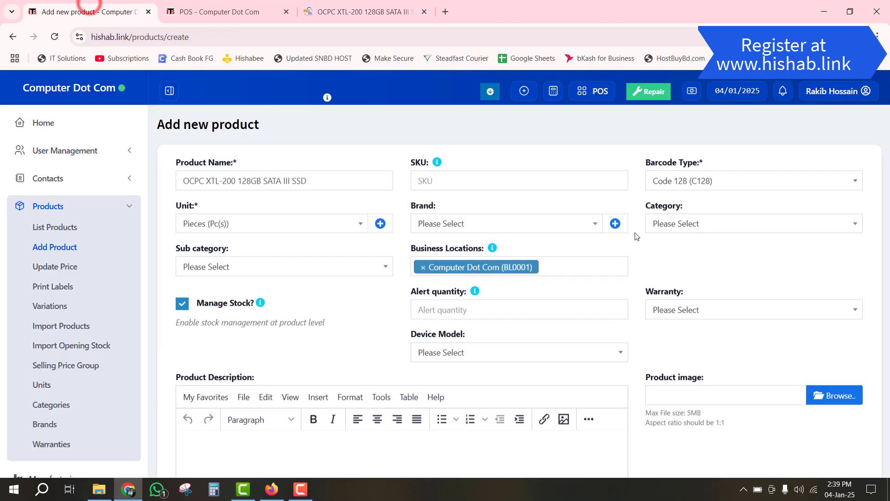
{"action": "left_click", "coordinate": [616, 225]}
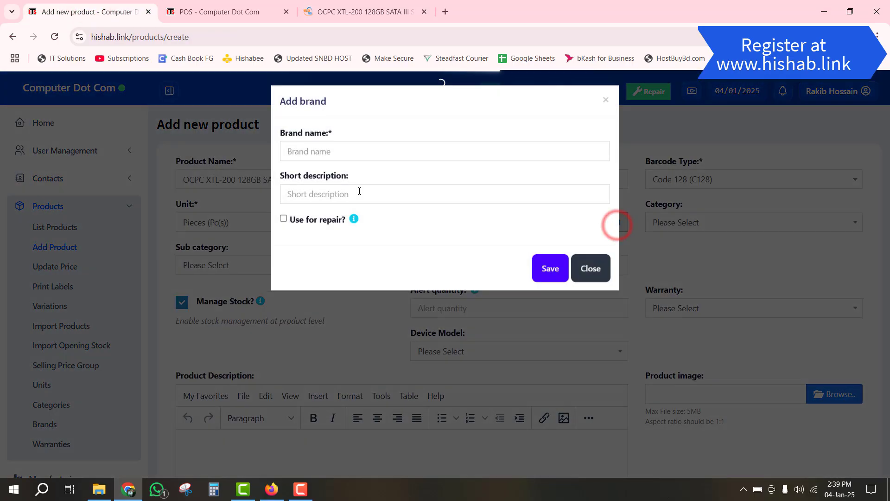
{"action": "left_click", "coordinate": [353, 154]}
{"action": "type", "text": "O"}
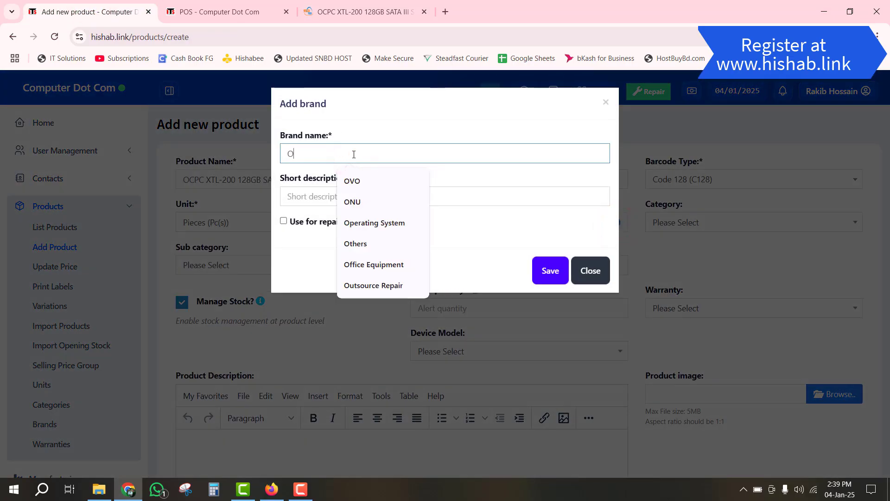
{"action": "type", "text": "CPC"}
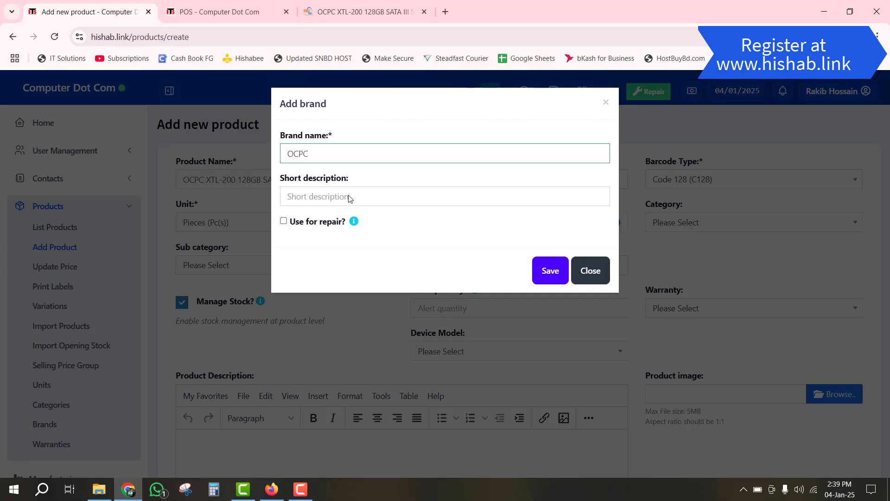
{"action": "left_click", "coordinate": [562, 272]}
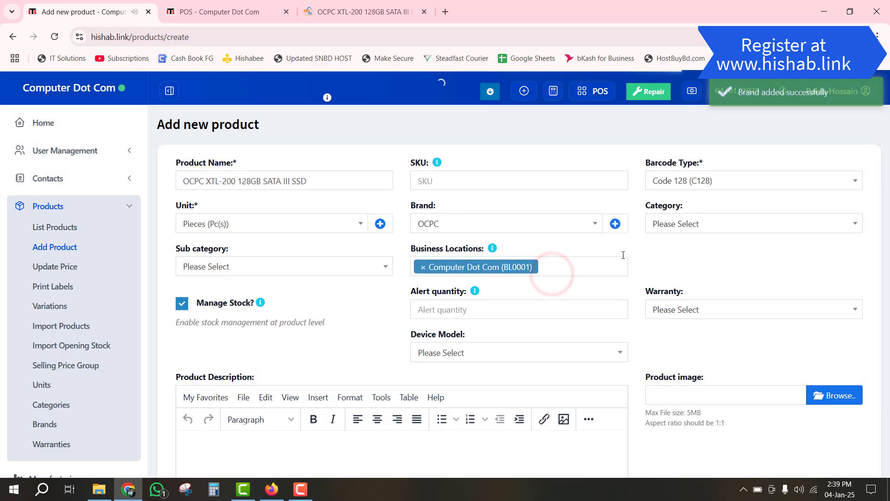
- Set the product category to Component and sub category to Storage
{"action": "left_click", "coordinate": [698, 225]}
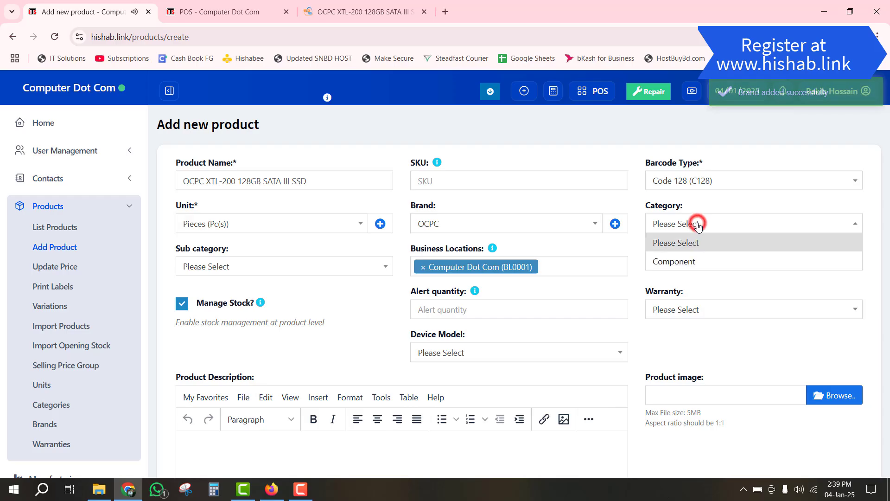
{"action": "left_click", "coordinate": [680, 262]}
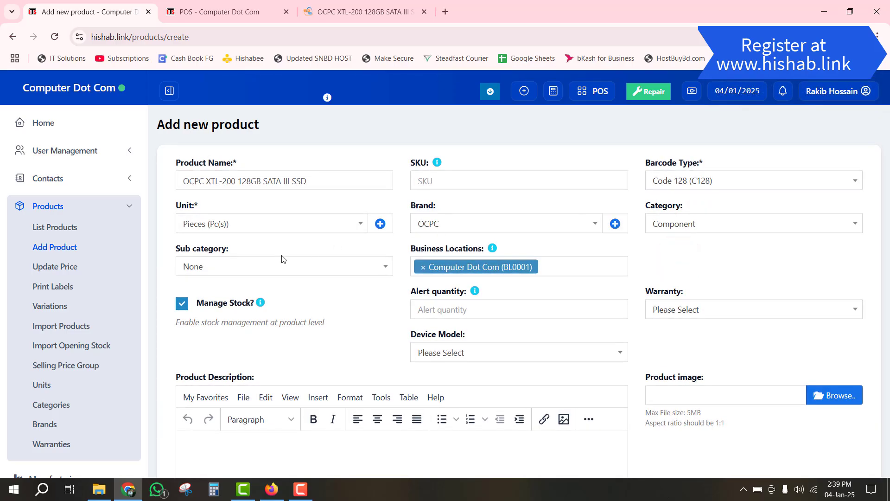
{"action": "left_click", "coordinate": [225, 271]}
{"action": "left_click", "coordinate": [223, 304]}
- Give the product alert quantity 5 and the 1 years (300 Days) warranty
{"action": "scroll", "coordinate": [336, 293], "scroll_direction": "down", "scroll_amount": 2}
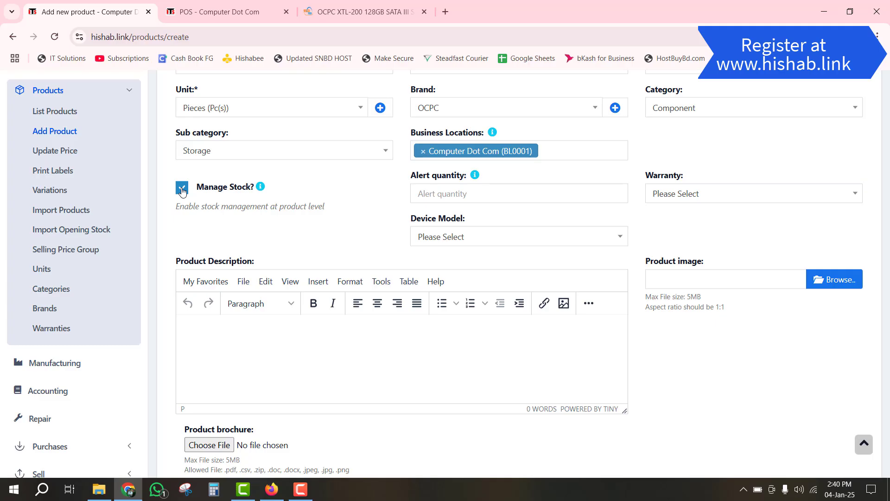
{"action": "left_click", "coordinate": [444, 193]}
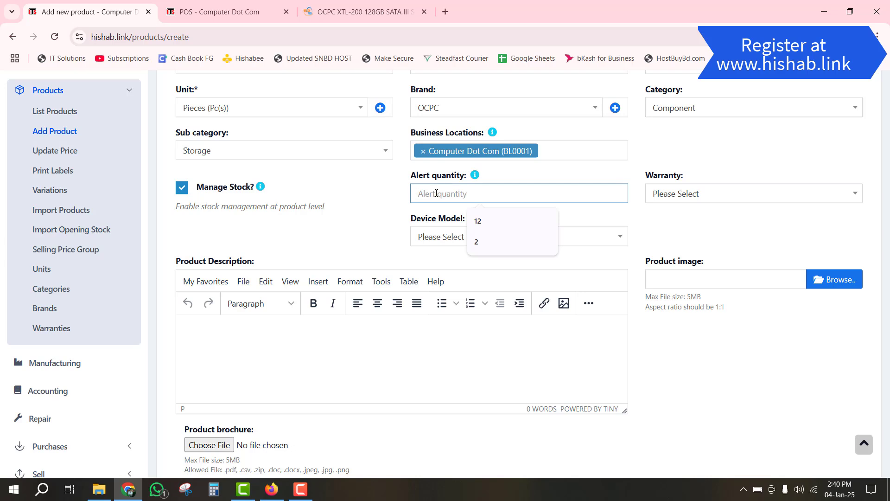
{"action": "type", "text": "5"}
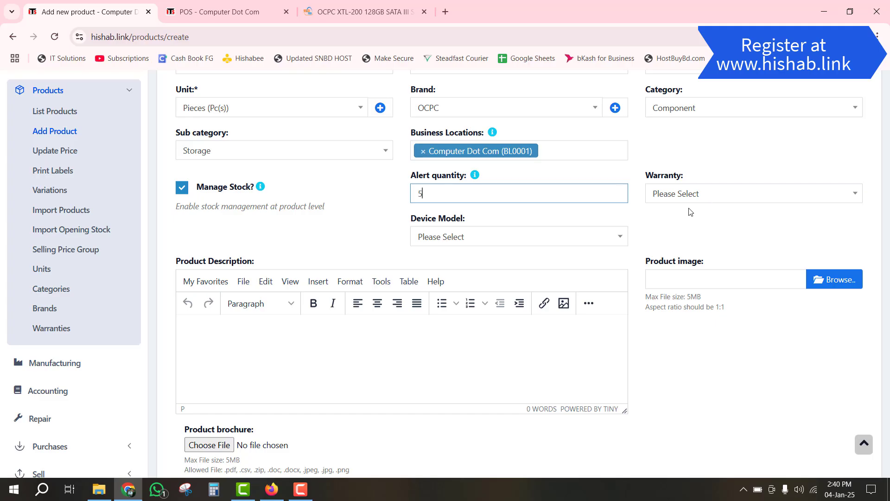
{"action": "left_click", "coordinate": [685, 194]}
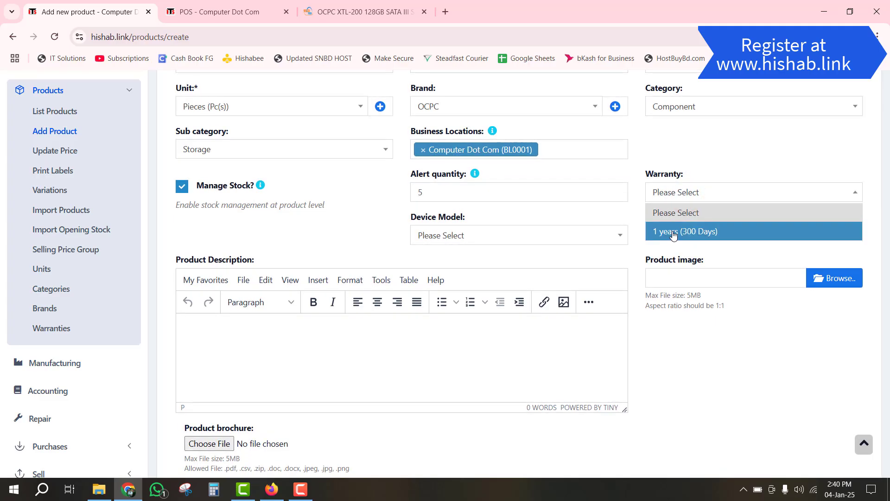
{"action": "left_click", "coordinate": [733, 232]}
{"action": "scroll", "coordinate": [640, 213], "scroll_direction": "down", "scroll_amount": 1}
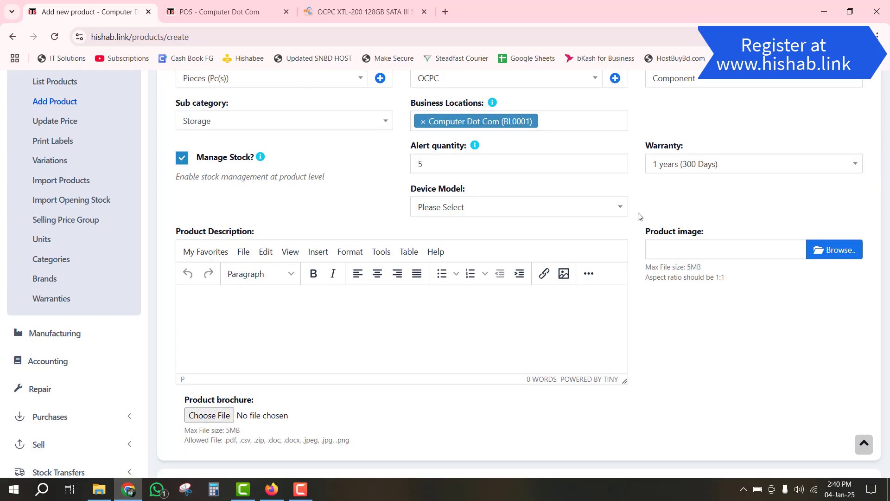
{"action": "left_click", "coordinate": [511, 176]}
{"action": "left_click", "coordinate": [511, 177]}
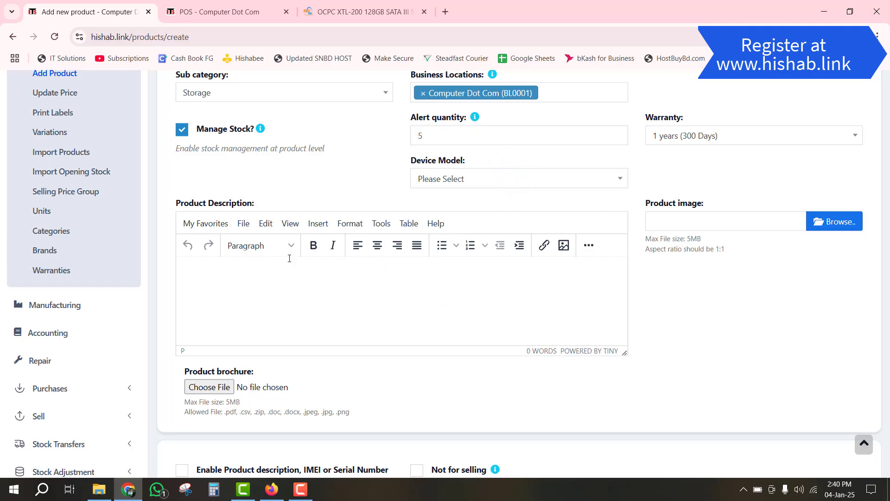
{"action": "left_click", "coordinate": [364, 12]}
- Select the OCPC SSD's specification table on the StarTech page
{"action": "scroll", "coordinate": [368, 327], "scroll_direction": "down", "scroll_amount": 10}
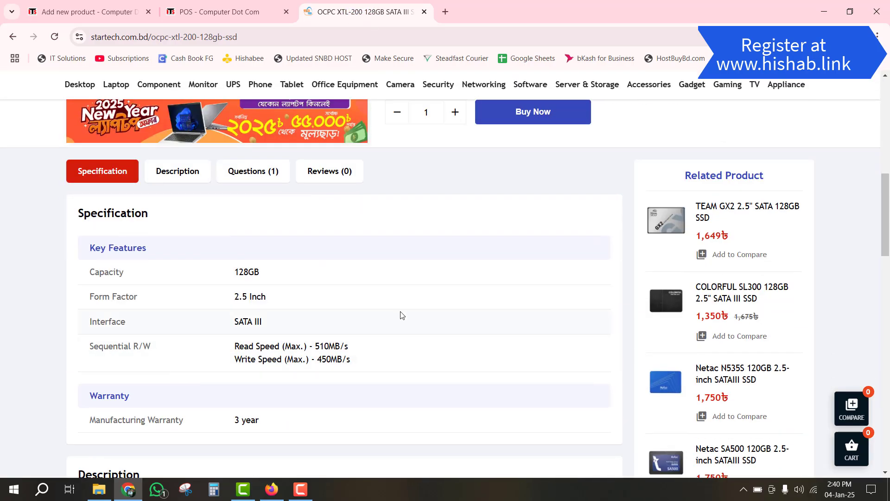
{"action": "scroll", "coordinate": [402, 315], "scroll_direction": "up", "scroll_amount": 5}
{"action": "scroll", "coordinate": [415, 290], "scroll_direction": "up", "scroll_amount": 3}
{"action": "left_click", "coordinate": [415, 287]}
{"action": "scroll", "coordinate": [416, 288], "scroll_direction": "down", "scroll_amount": 3}
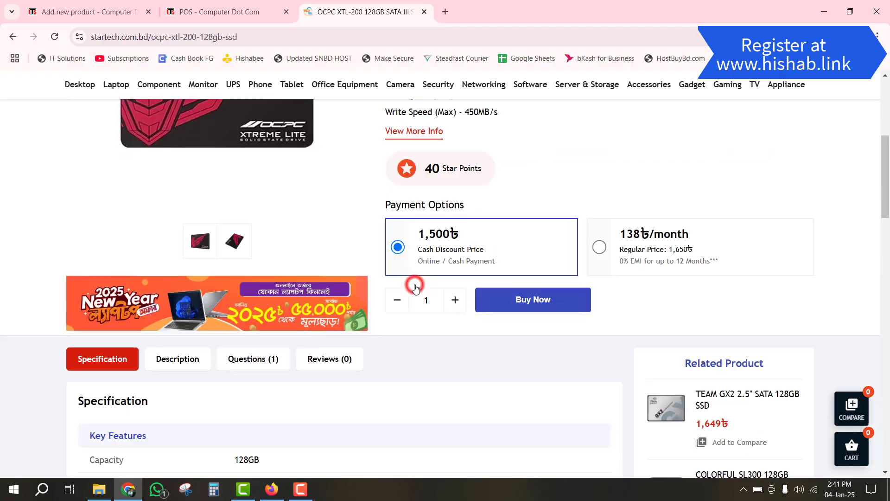
{"action": "scroll", "coordinate": [416, 287], "scroll_direction": "down", "scroll_amount": 5}
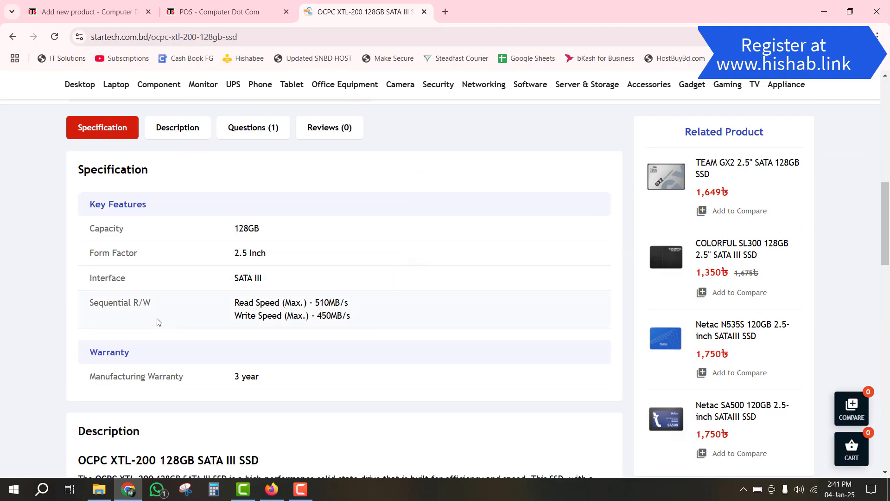
{"action": "scroll", "coordinate": [195, 322], "scroll_direction": "down", "scroll_amount": 7}
{"action": "scroll", "coordinate": [195, 321], "scroll_direction": "down", "scroll_amount": 6}
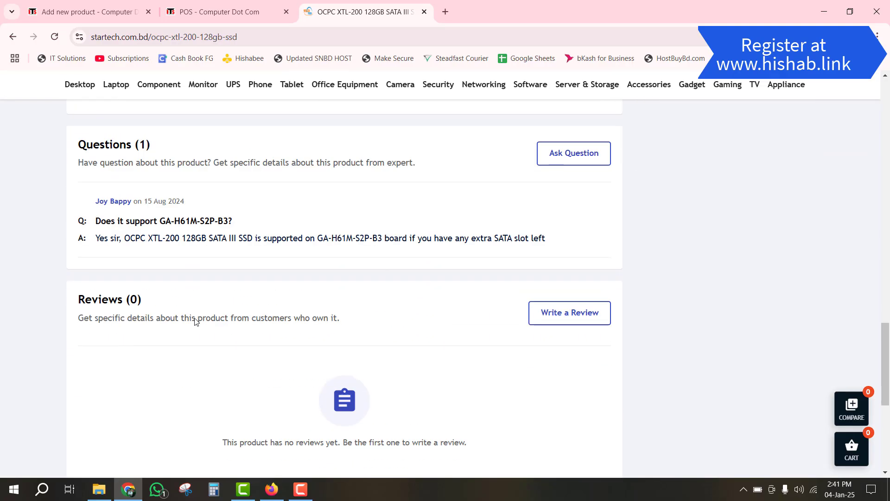
{"action": "scroll", "coordinate": [157, 310], "scroll_direction": "up", "scroll_amount": 16}
{"action": "scroll", "coordinate": [120, 300], "scroll_direction": "down", "scroll_amount": 3}
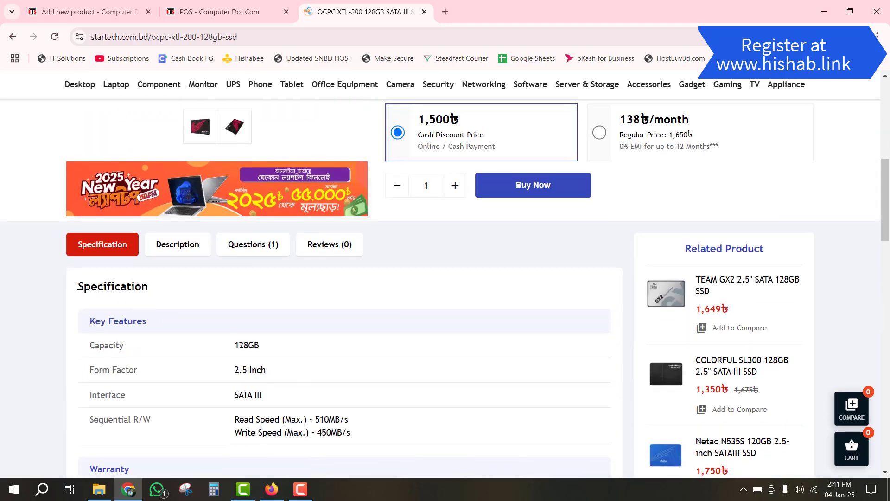
{"action": "left_click_drag", "start_coordinate": [78, 286], "coordinate": [389, 248]}
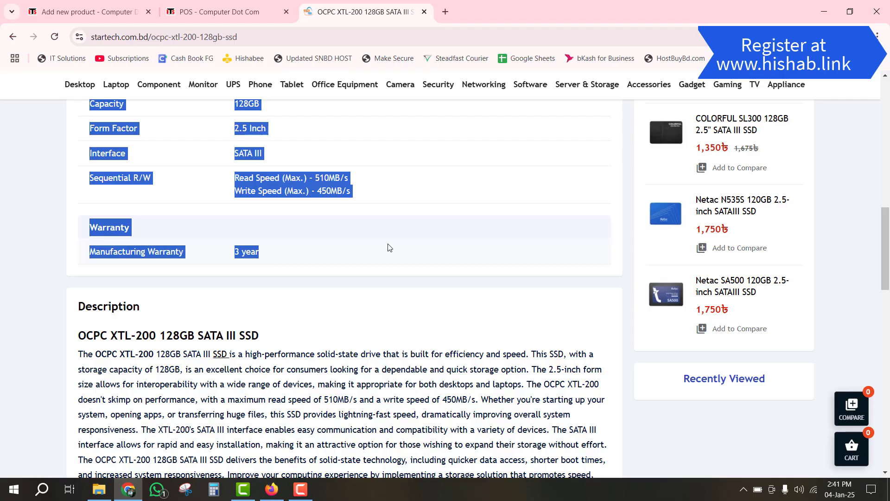
- Close the POS tab and paste the specification table into the product description
{"action": "left_click", "coordinate": [242, 13]}
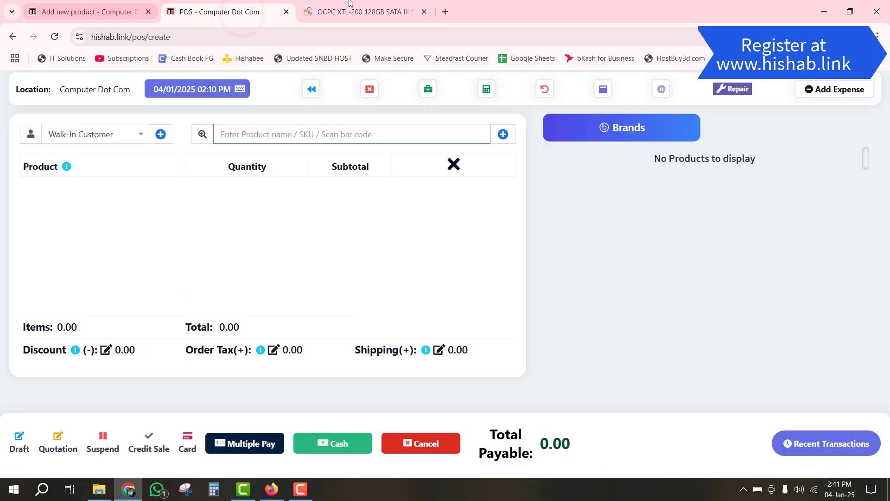
{"action": "left_click", "coordinate": [286, 11]}
{"action": "left_click", "coordinate": [70, 14]}
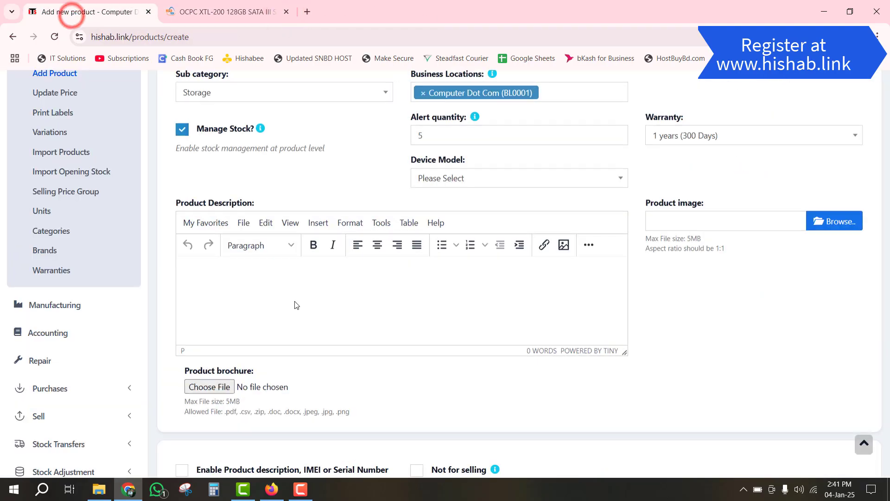
{"action": "left_click", "coordinate": [269, 297]}
{"action": "key", "text": "ctrl+v"}
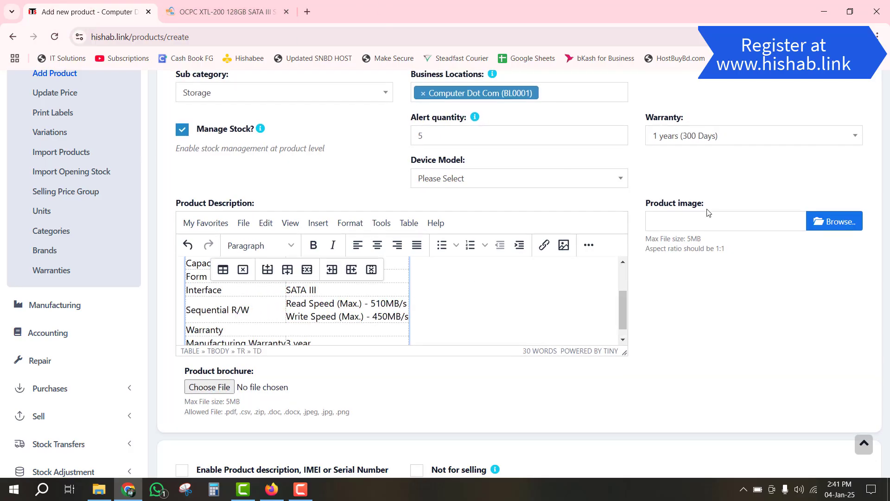
{"action": "left_click", "coordinate": [221, 11]}
- Save the OCPC XTL-200 product photo from StarTech to the Desktop
{"action": "scroll", "coordinate": [231, 285], "scroll_direction": "up", "scroll_amount": 10}
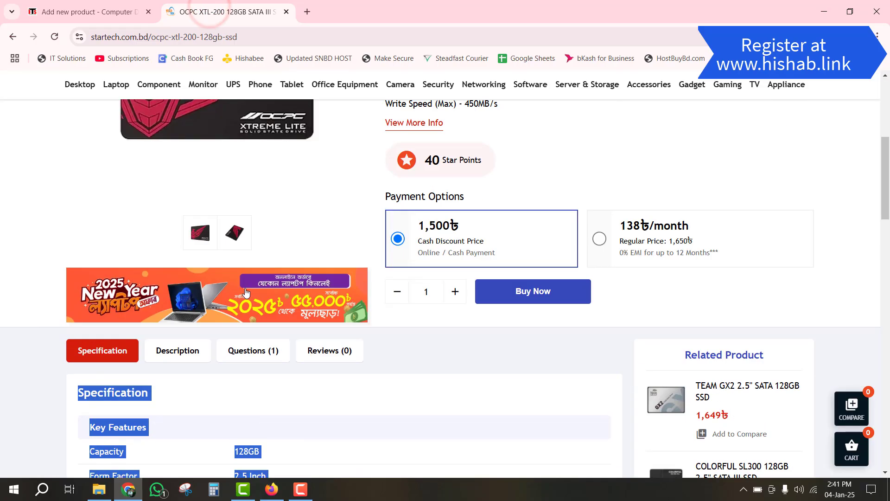
{"action": "right_click", "coordinate": [231, 286]}
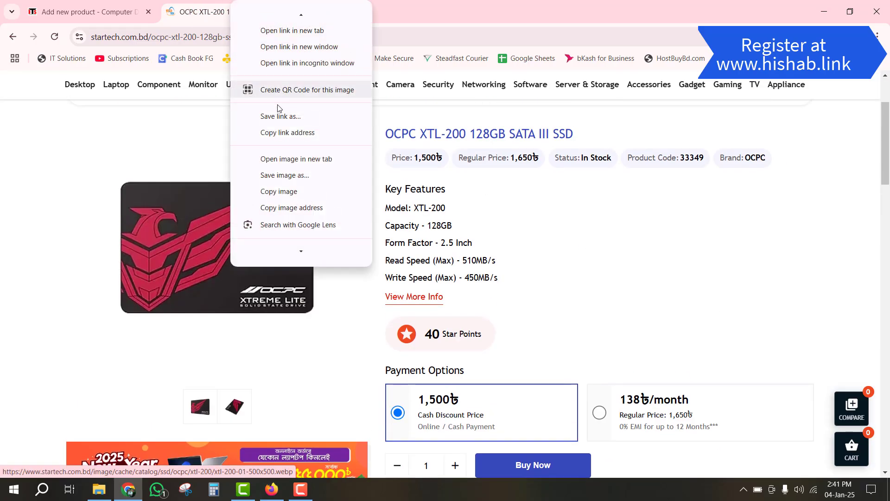
{"action": "left_click", "coordinate": [291, 175]}
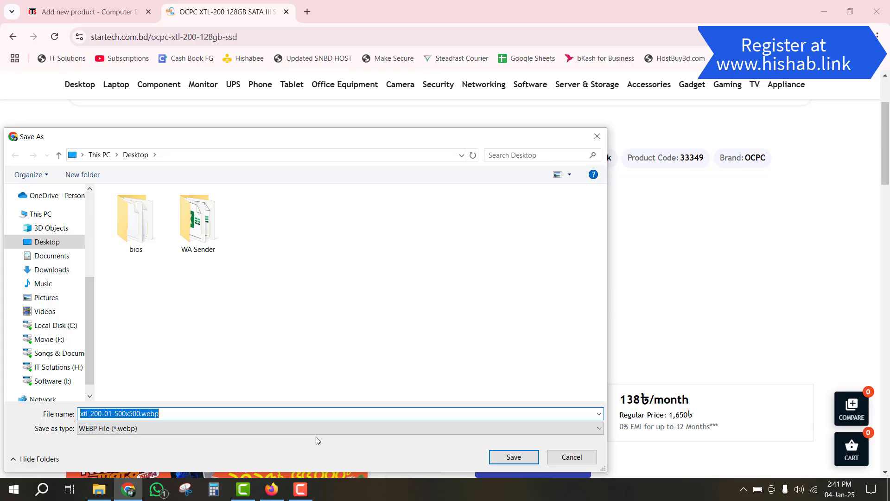
{"action": "left_click", "coordinate": [514, 457]}
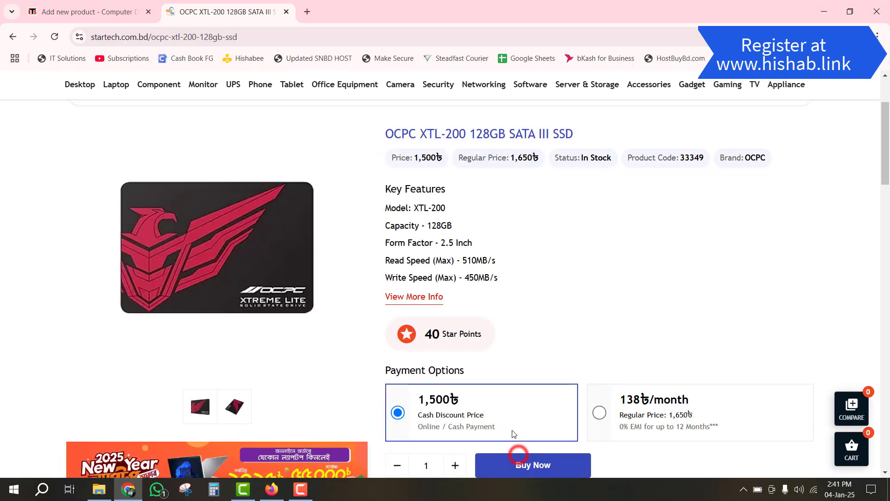
- Attach xtl-200-01-500x500.webp from the Desktop as the product image
{"action": "left_click", "coordinate": [71, 18]}
{"action": "left_click", "coordinate": [831, 225]}
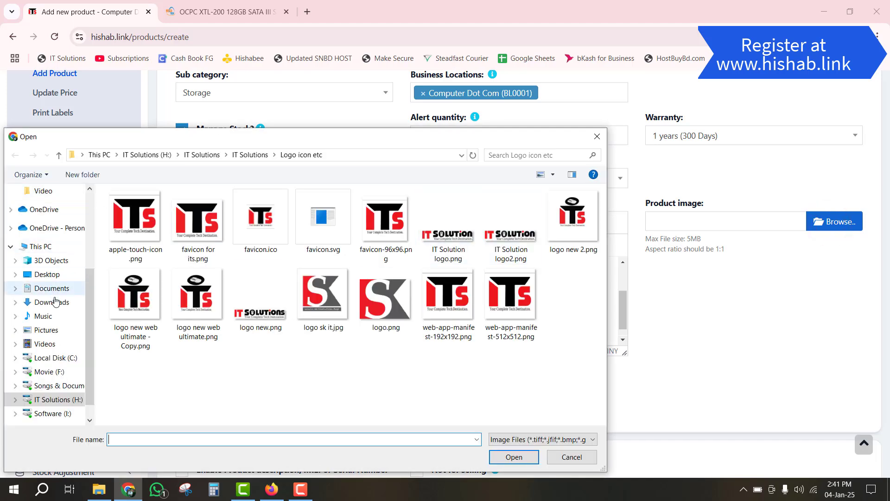
{"action": "left_click", "coordinate": [47, 274]}
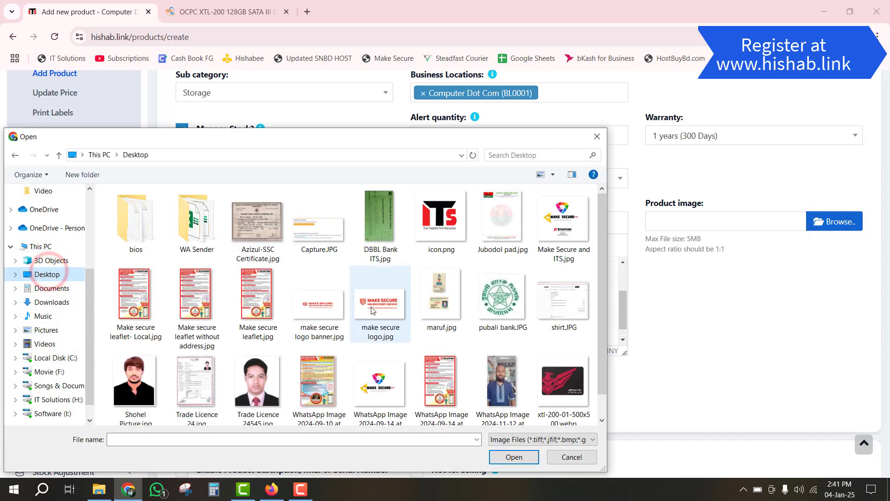
{"action": "left_click", "coordinate": [562, 383]}
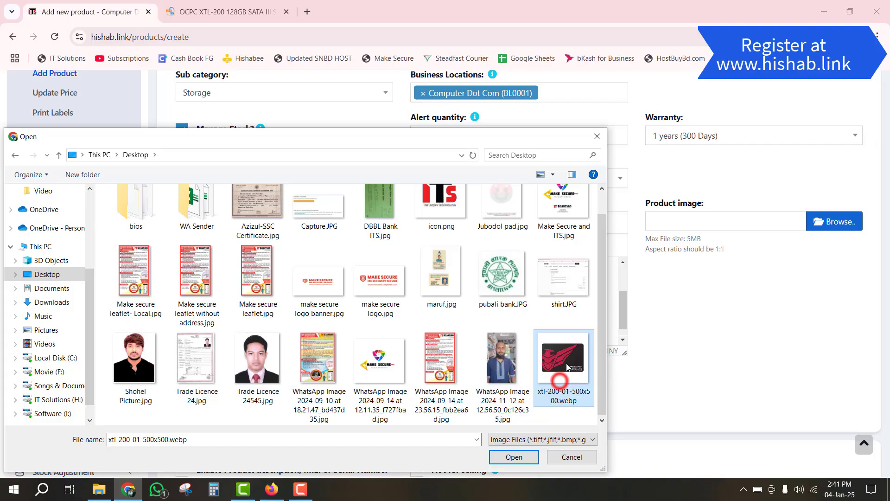
{"action": "left_click", "coordinate": [514, 457]}
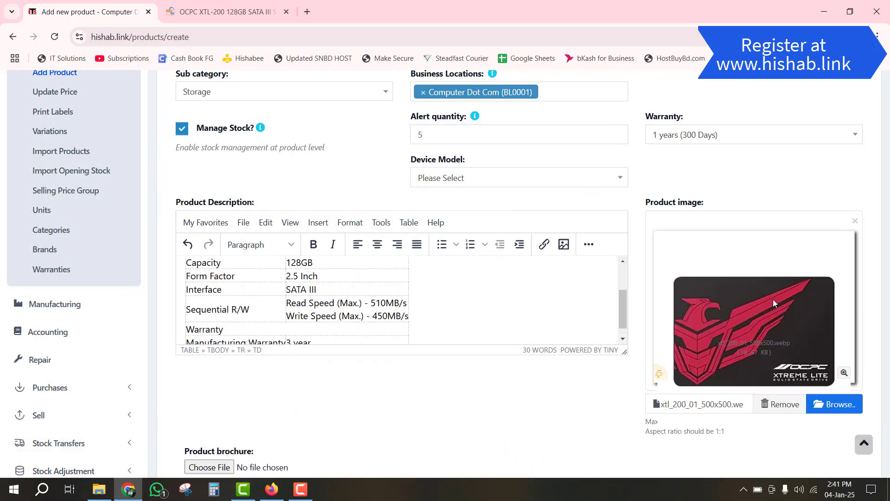
- Turn on 'Enable Product description, IMEI or Serial Number' further down the product form
{"action": "scroll", "coordinate": [773, 302], "scroll_direction": "down", "scroll_amount": 1}
{"action": "scroll", "coordinate": [454, 248], "scroll_direction": "down", "scroll_amount": 1}
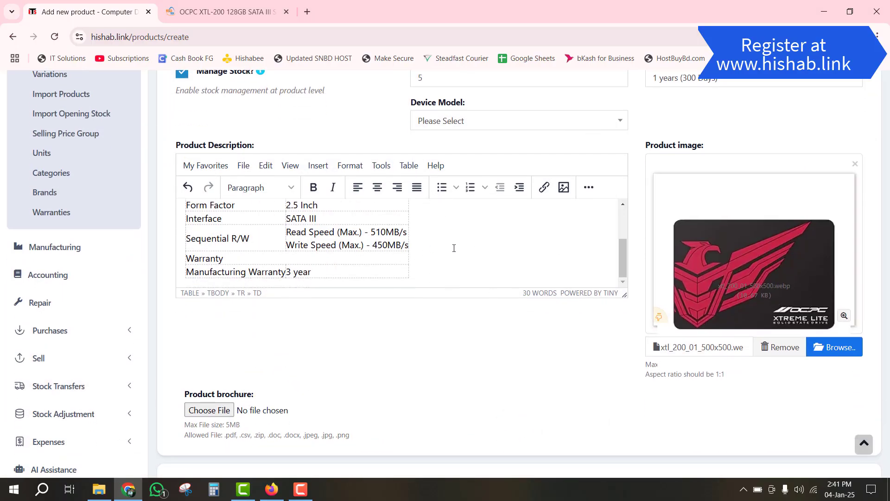
{"action": "scroll", "coordinate": [459, 248], "scroll_direction": "down", "scroll_amount": 2}
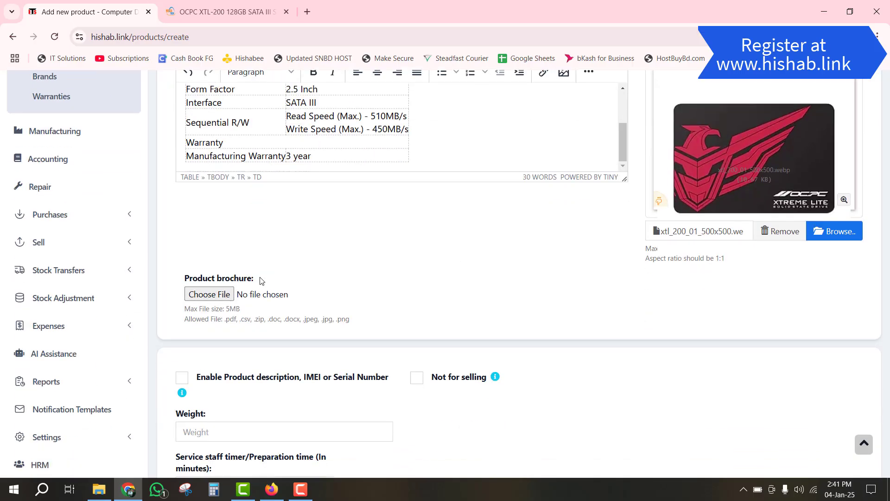
{"action": "scroll", "coordinate": [374, 298], "scroll_direction": "down", "scroll_amount": 2}
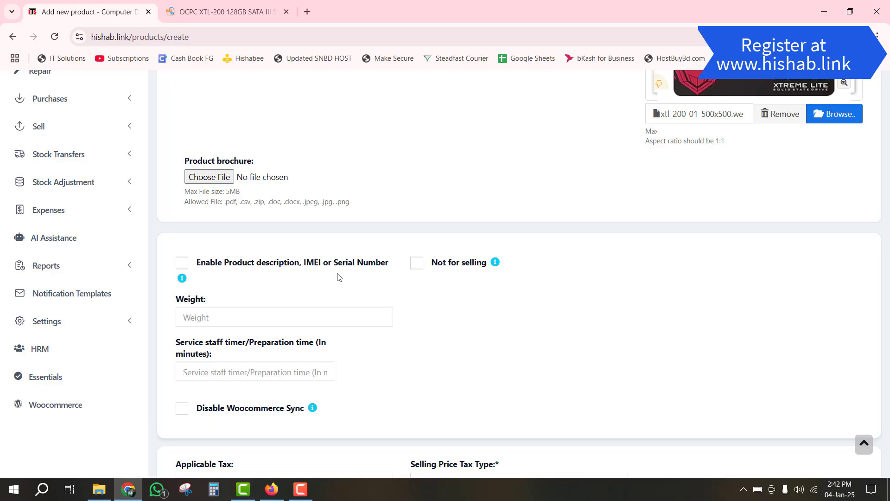
{"action": "left_click", "coordinate": [182, 263]}
{"action": "scroll", "coordinate": [364, 307], "scroll_direction": "down", "scroll_amount": 1}
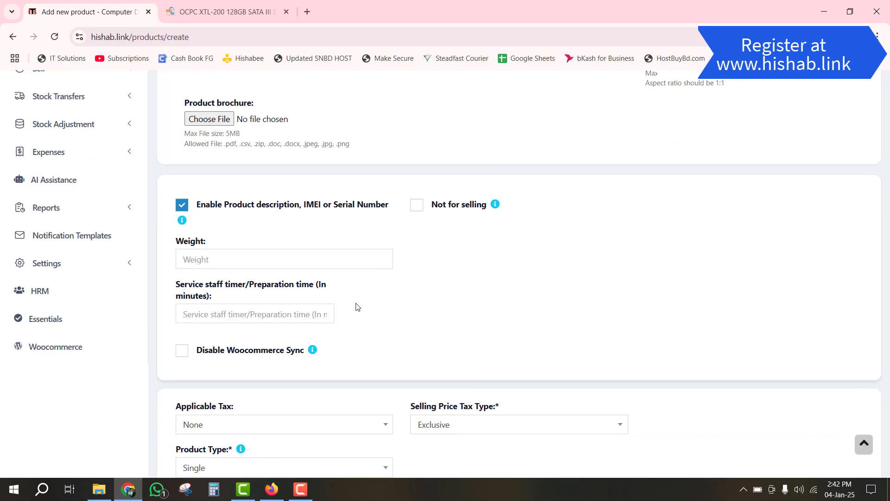
{"action": "scroll", "coordinate": [362, 298], "scroll_direction": "down", "scroll_amount": 1}
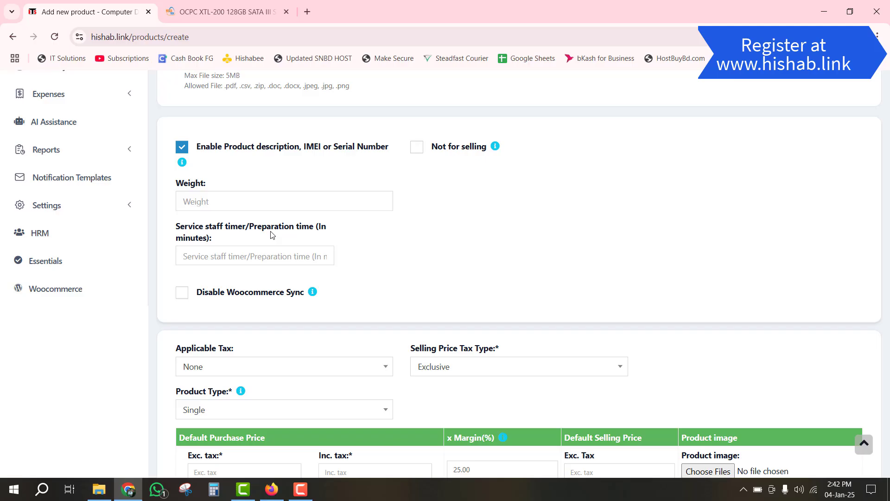
{"action": "scroll", "coordinate": [278, 236], "scroll_direction": "down", "scroll_amount": 1}
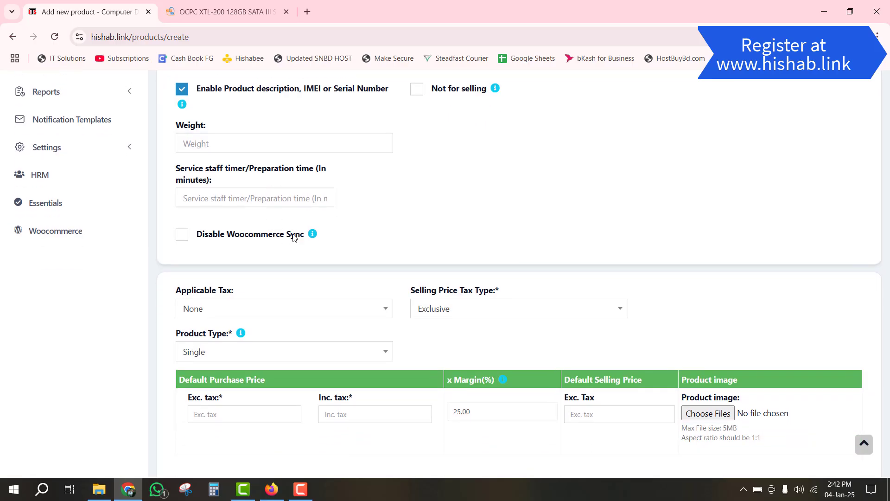
{"action": "scroll", "coordinate": [345, 251], "scroll_direction": "down", "scroll_amount": 1}
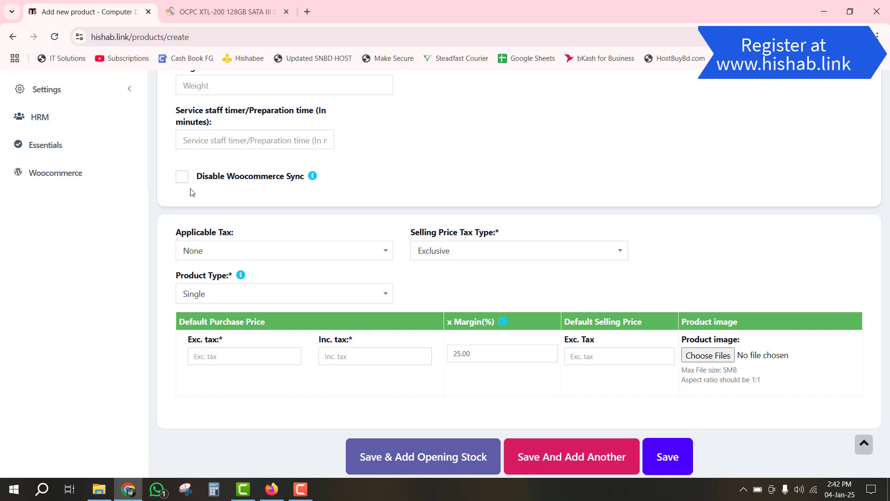
- Review the tax type and product type options, keeping Exclusive and Single
{"action": "scroll", "coordinate": [223, 211], "scroll_direction": "down", "scroll_amount": 1}
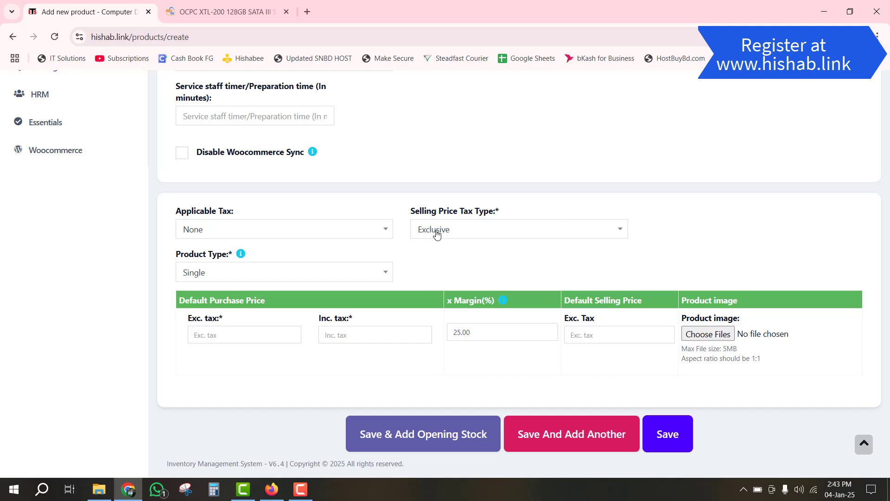
{"action": "left_click", "coordinate": [459, 229]}
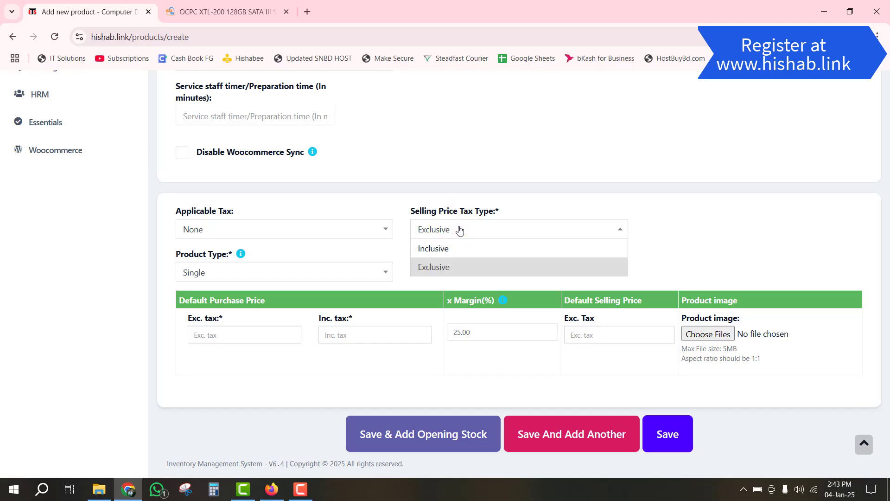
{"action": "left_click", "coordinate": [460, 229]}
{"action": "left_click", "coordinate": [239, 277]}
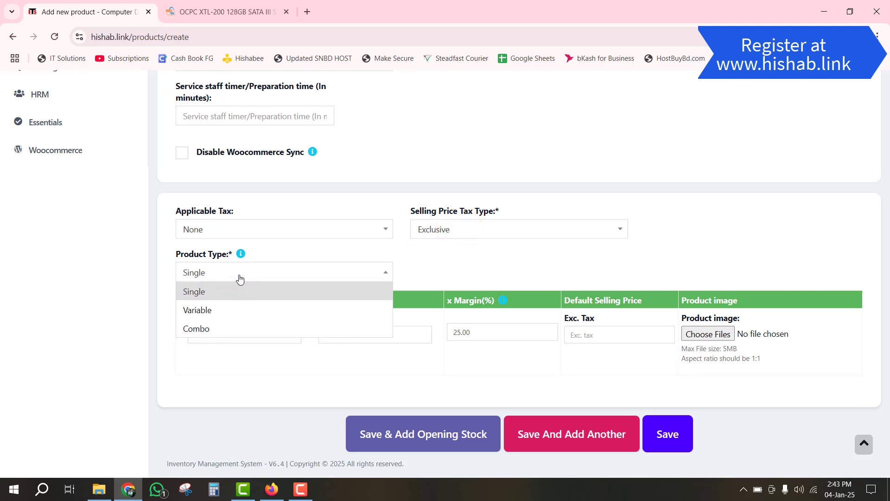
{"action": "left_click", "coordinate": [240, 276]}
{"action": "left_click", "coordinate": [240, 277]}
{"action": "left_click", "coordinate": [239, 277]}
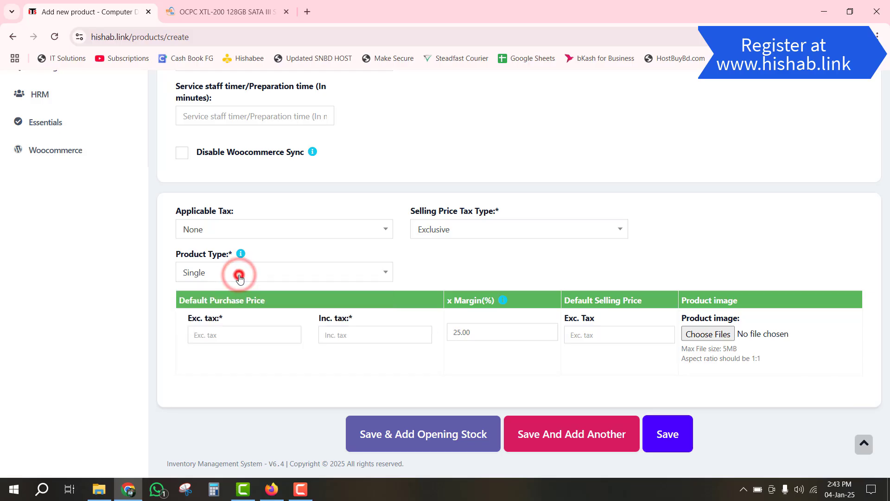
{"action": "left_click", "coordinate": [239, 276]}
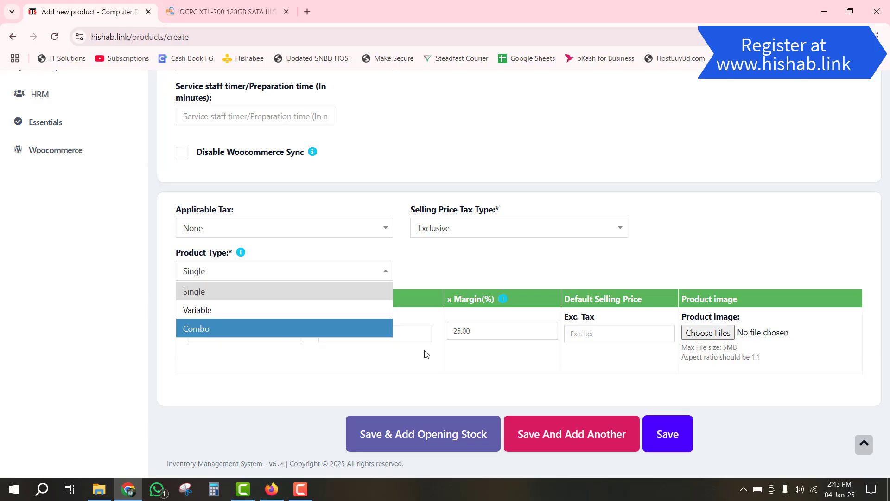
{"action": "left_click", "coordinate": [475, 265]}
- Enter purchase price 1400 and selling price 1600, giving a 14.29% margin
{"action": "left_click", "coordinate": [239, 330]}
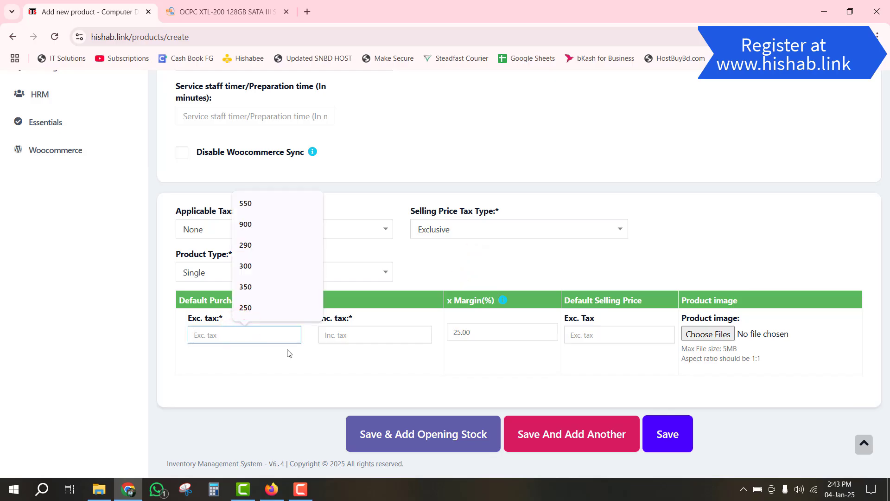
{"action": "type", "text": "1400"}
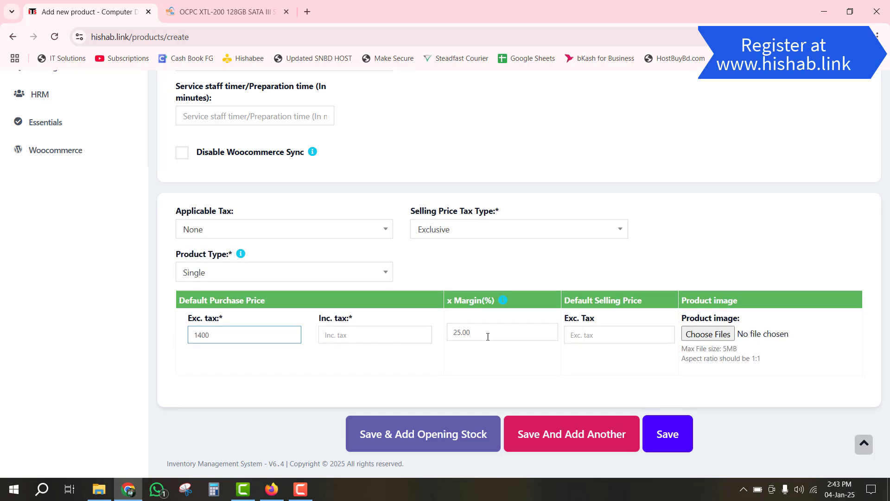
{"action": "left_click", "coordinate": [580, 335]}
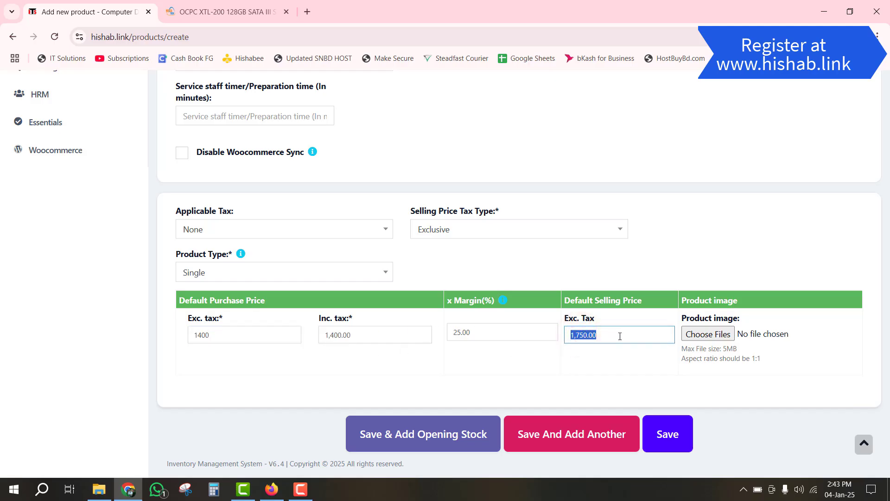
{"action": "left_click", "coordinate": [623, 335]}
{"action": "left_click_drag", "start_coordinate": [638, 335], "coordinate": [531, 331]}
{"action": "type", "text": "1600"}
{"action": "left_click", "coordinate": [455, 345]}
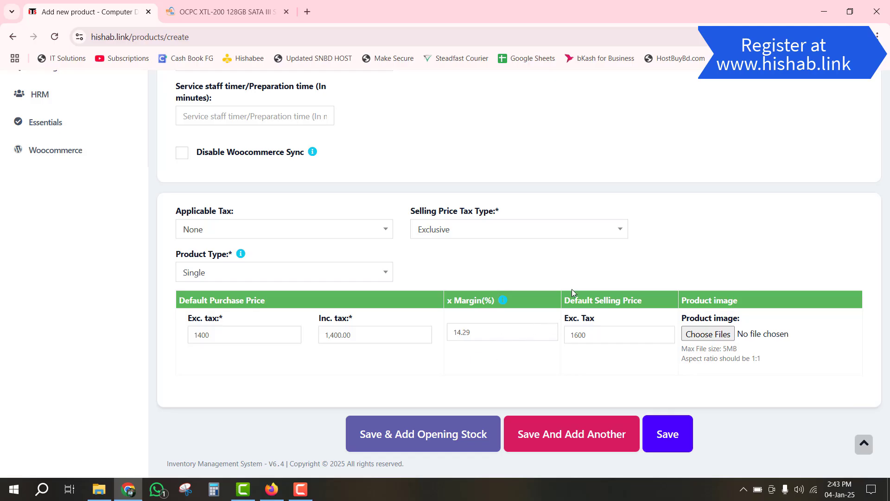
{"action": "scroll", "coordinate": [653, 341], "scroll_direction": "up", "scroll_amount": 15}
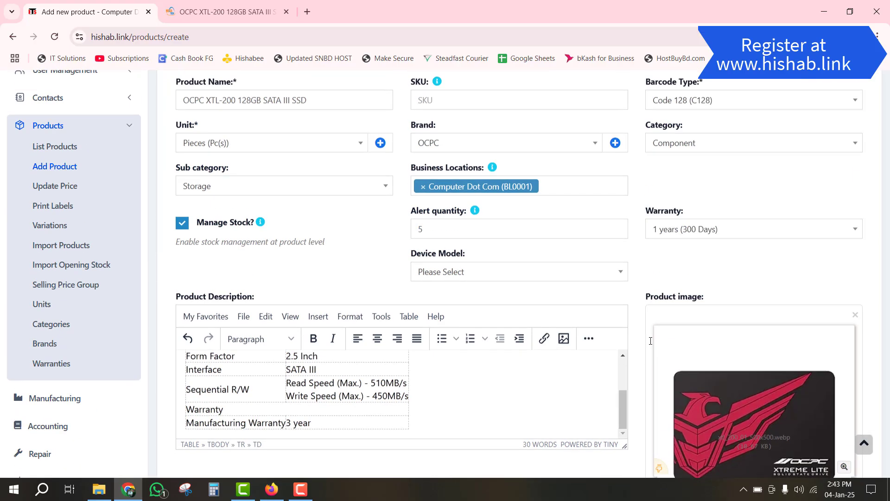
{"action": "scroll", "coordinate": [649, 348], "scroll_direction": "down", "scroll_amount": 15}
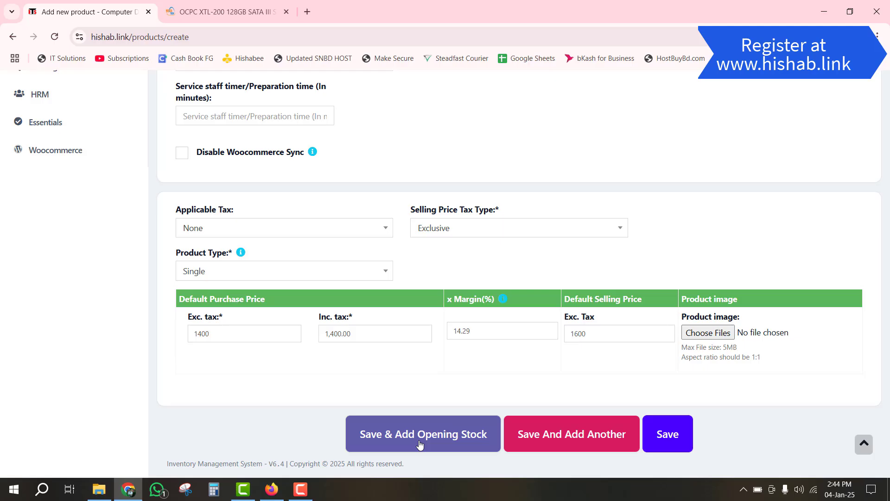
- Save the OCPC SSD product and confirm its 0.00 stock in the stock report and product list
{"action": "left_click", "coordinate": [673, 436]}
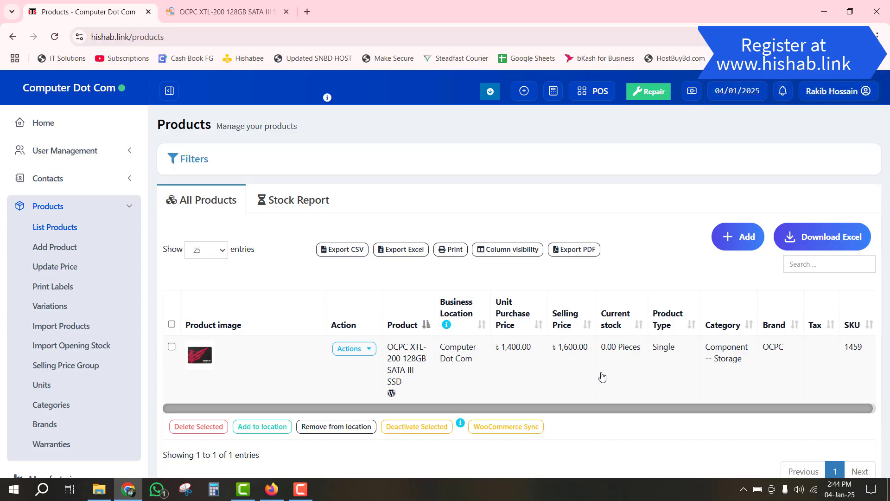
{"action": "left_click", "coordinate": [302, 207]}
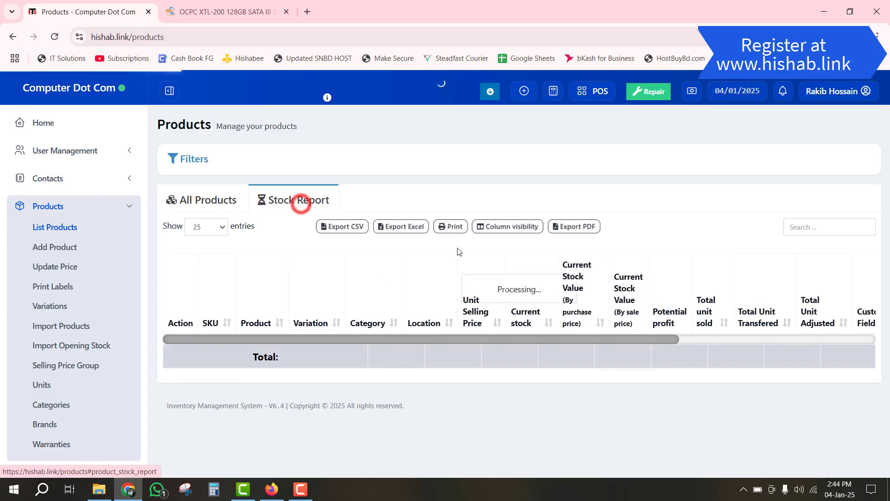
{"action": "scroll", "coordinate": [496, 357], "scroll_direction": "down", "scroll_amount": 1}
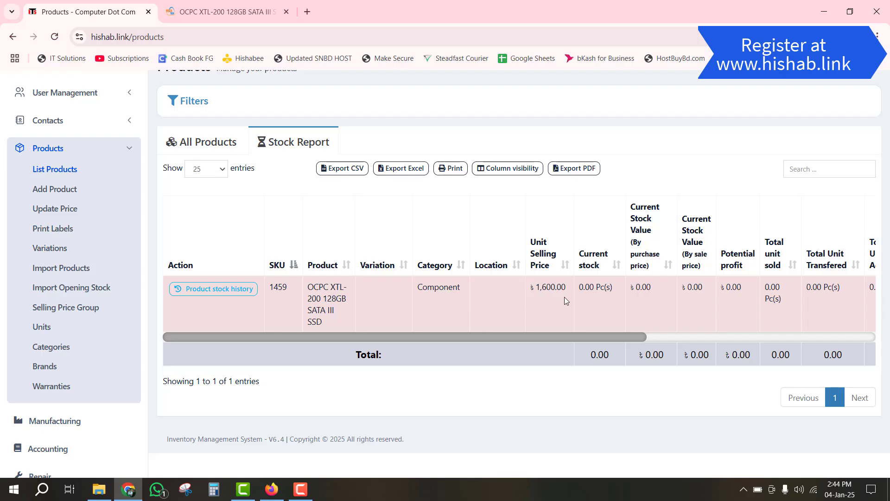
{"action": "left_click", "coordinate": [195, 141]}
{"action": "scroll", "coordinate": [198, 130], "scroll_direction": "up", "scroll_amount": 1}
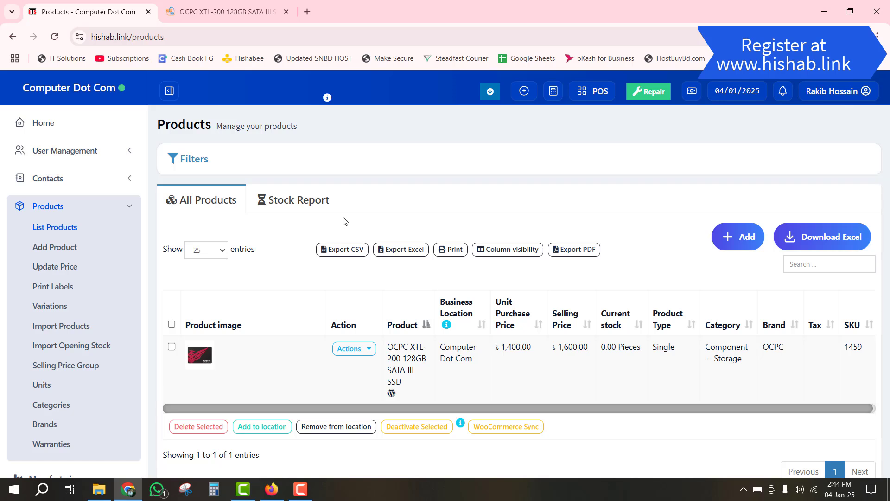
{"action": "left_click", "coordinate": [122, 205]}
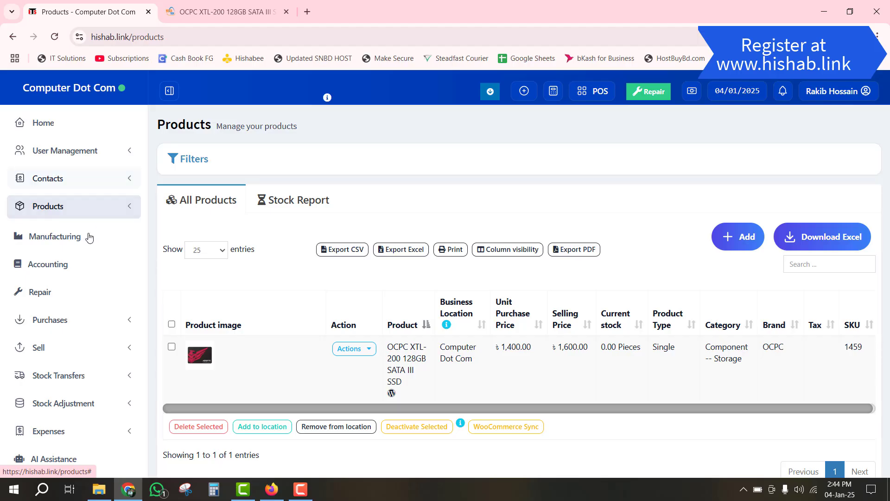
- Open a blank Add Purchase form from Purchases, after confirming the purchases list is empty
{"action": "left_click", "coordinate": [84, 325]}
{"action": "scroll", "coordinate": [83, 323], "scroll_direction": "down", "scroll_amount": 1}
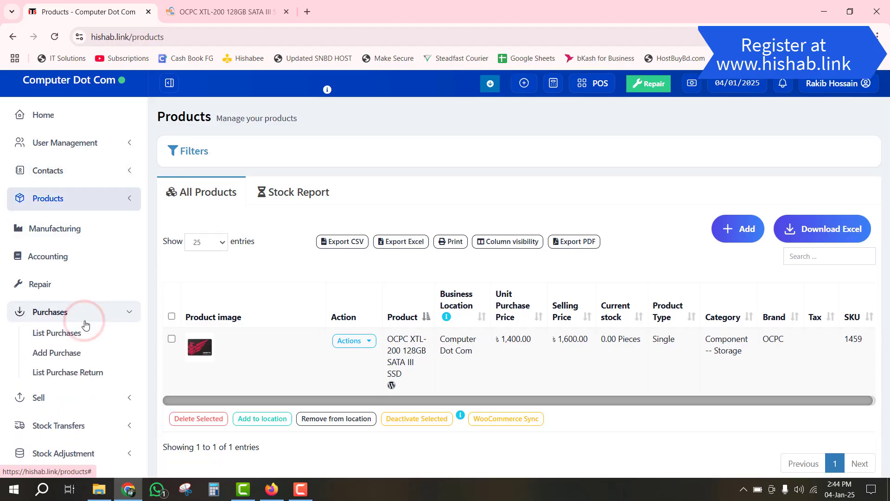
{"action": "left_click", "coordinate": [68, 305]}
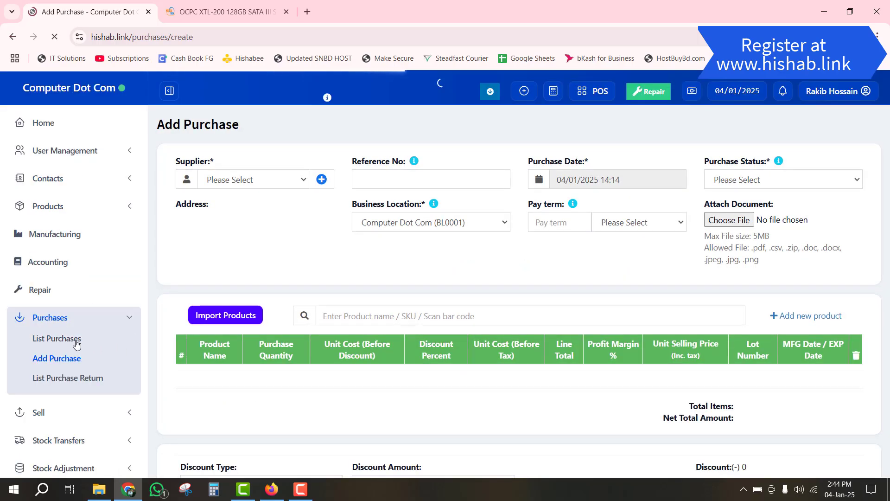
{"action": "left_click", "coordinate": [73, 338]}
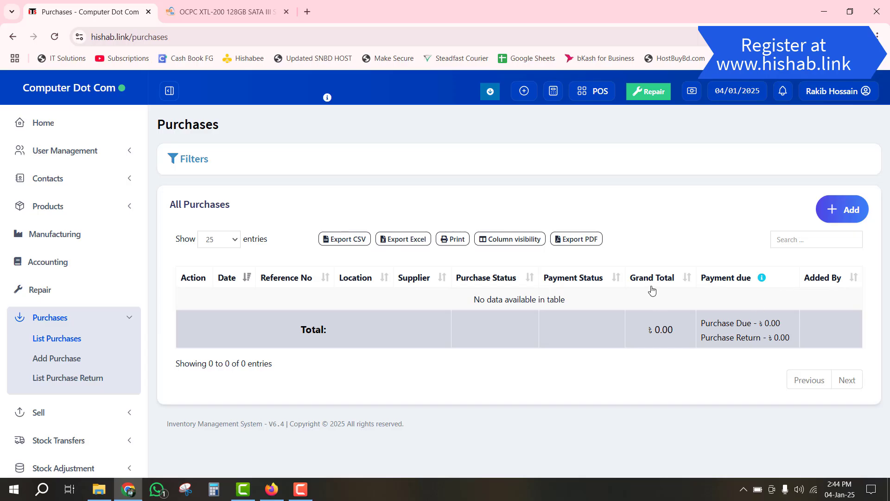
{"action": "left_click", "coordinate": [837, 219]}
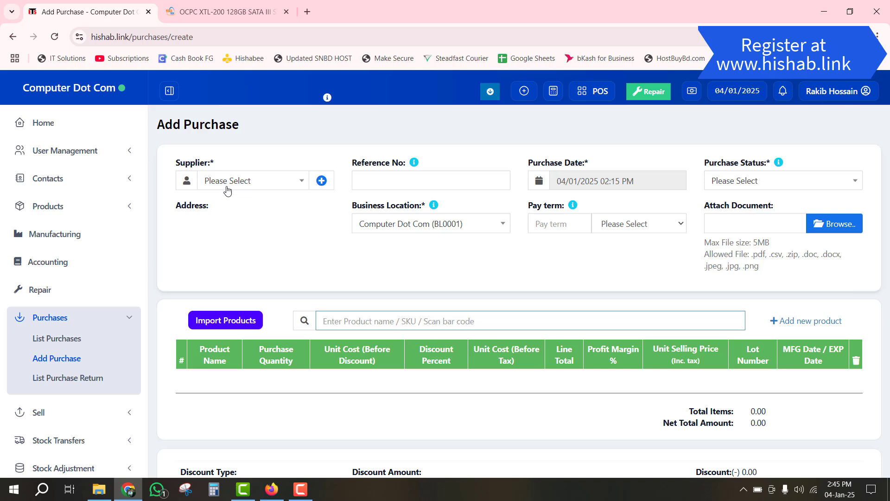
{"action": "left_click", "coordinate": [262, 181]}
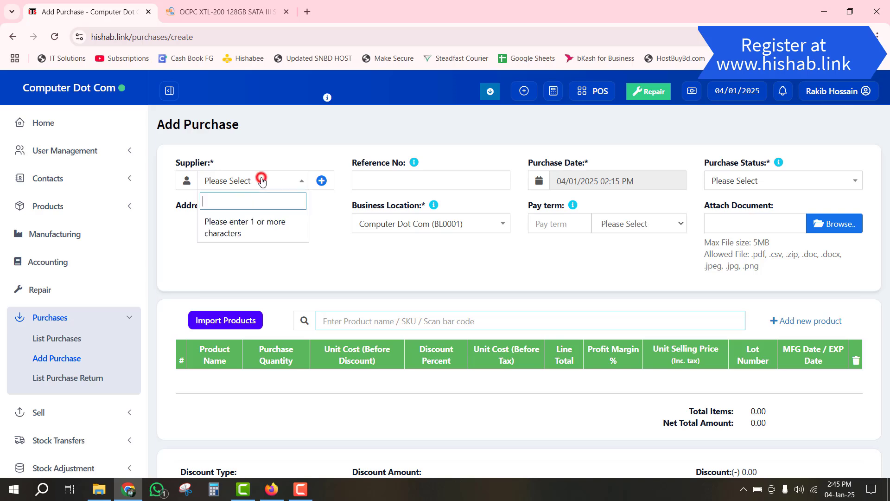
{"action": "left_click", "coordinate": [261, 181]}
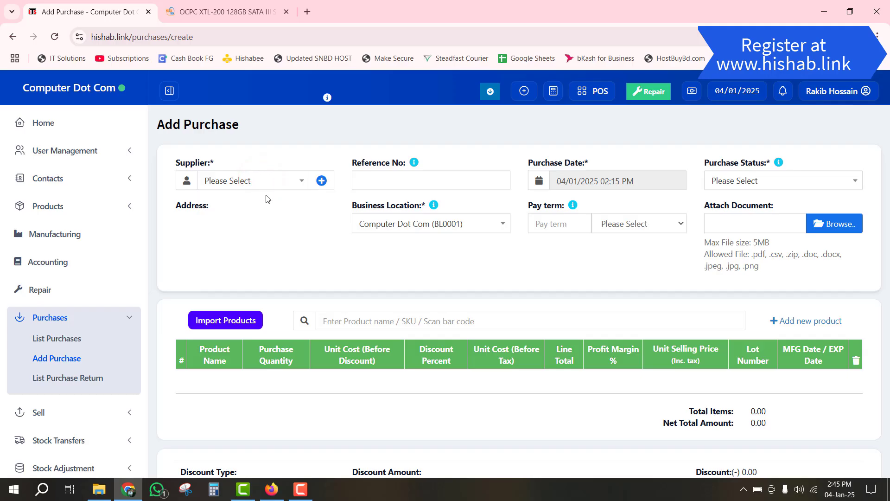
- Start a new Business supplier contact, Star Tech Ltd, and enter its mobile number
{"action": "left_click", "coordinate": [322, 183]}
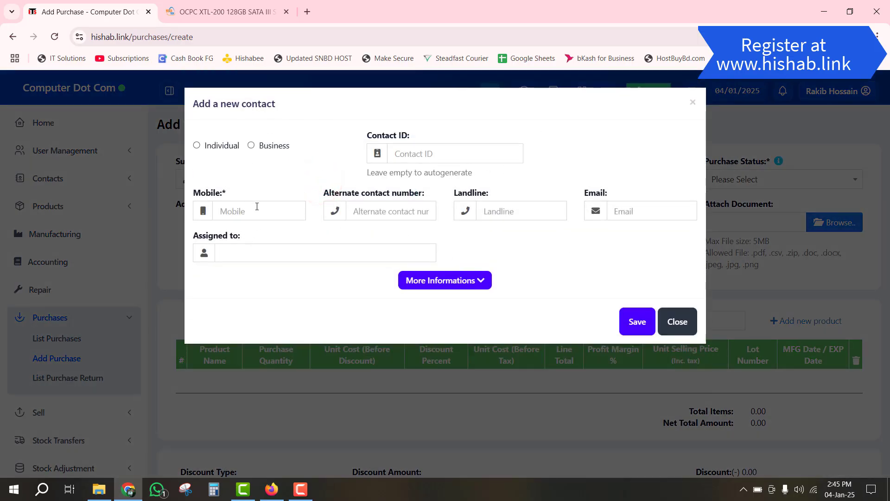
{"action": "left_click", "coordinate": [250, 146]}
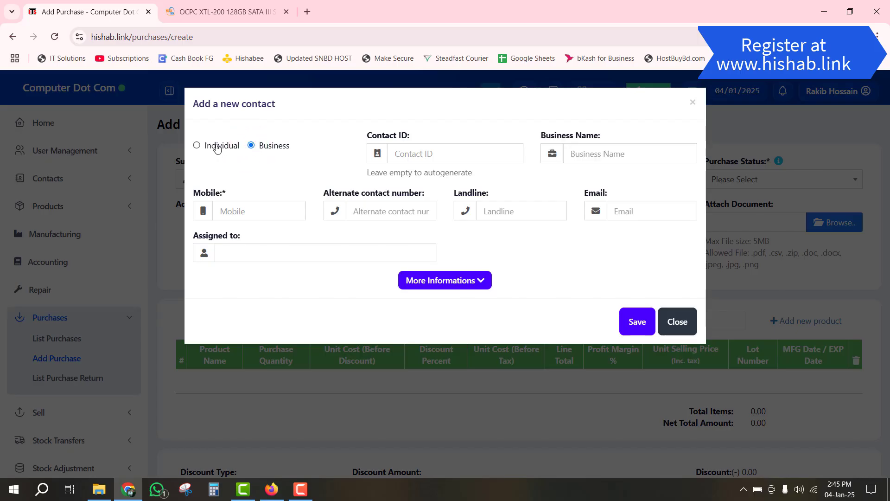
{"action": "left_click", "coordinate": [217, 146]}
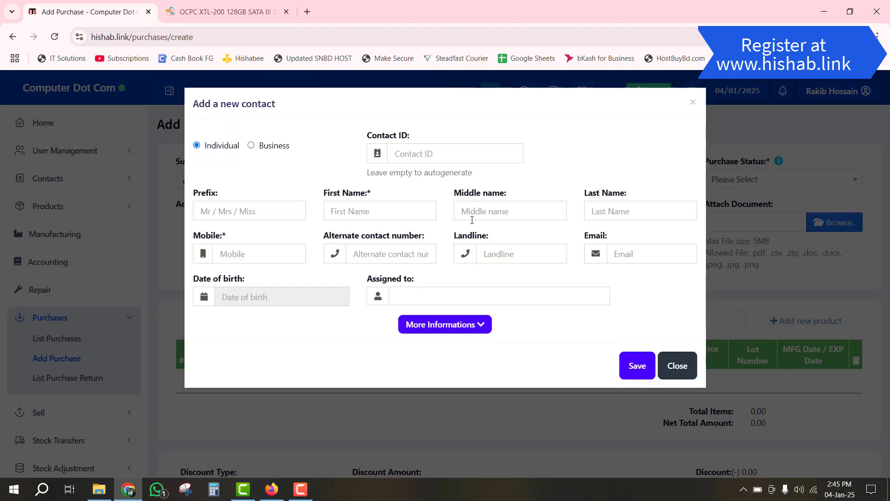
{"action": "left_click", "coordinate": [255, 146]}
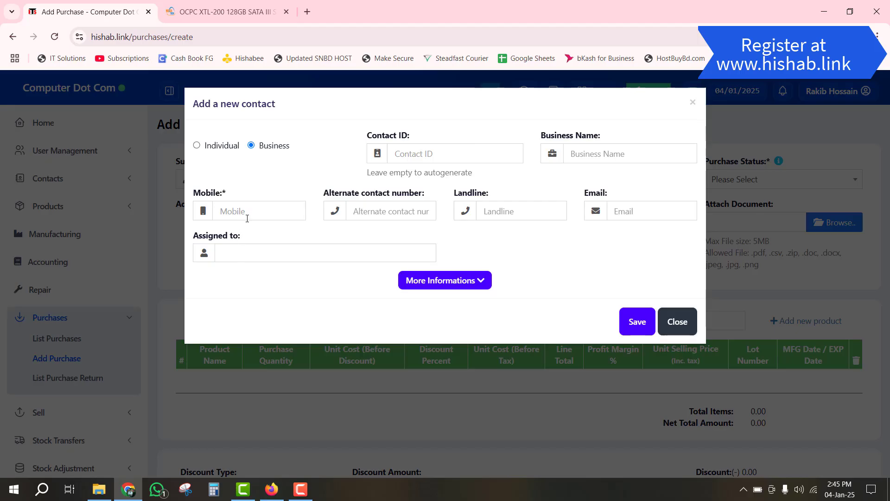
{"action": "left_click", "coordinate": [222, 10]}
{"action": "scroll", "coordinate": [338, 260], "scroll_direction": "down", "scroll_amount": 15}
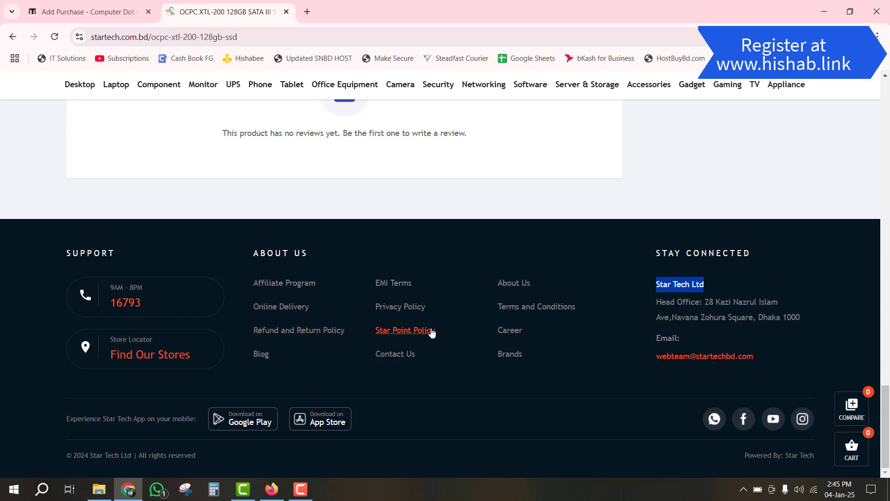
{"action": "scroll", "coordinate": [427, 329], "scroll_direction": "up", "scroll_amount": 15}
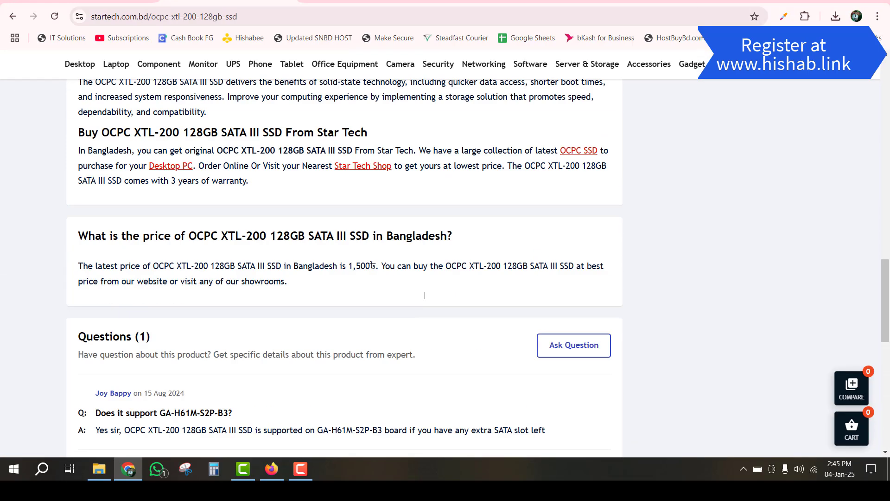
{"action": "left_click", "coordinate": [50, 6]}
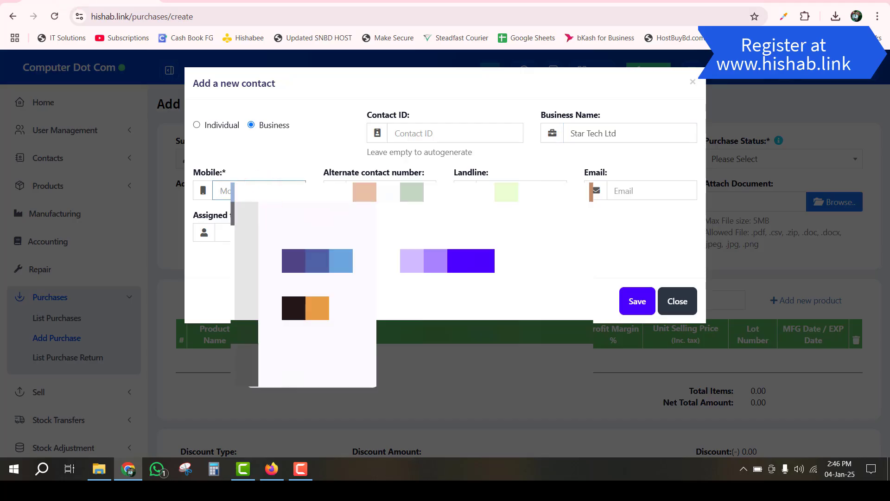
{"action": "type", "text": "016"}
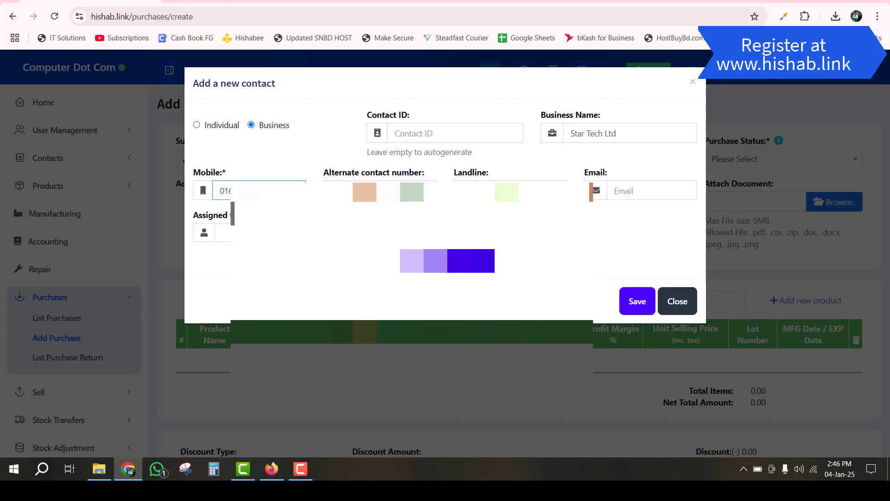
- Paste Star Tech's head-office address into Address line 1 and save the supplier
{"action": "left_click", "coordinate": [447, 260]}
{"action": "scroll", "coordinate": [440, 275], "scroll_direction": "down", "scroll_amount": 5}
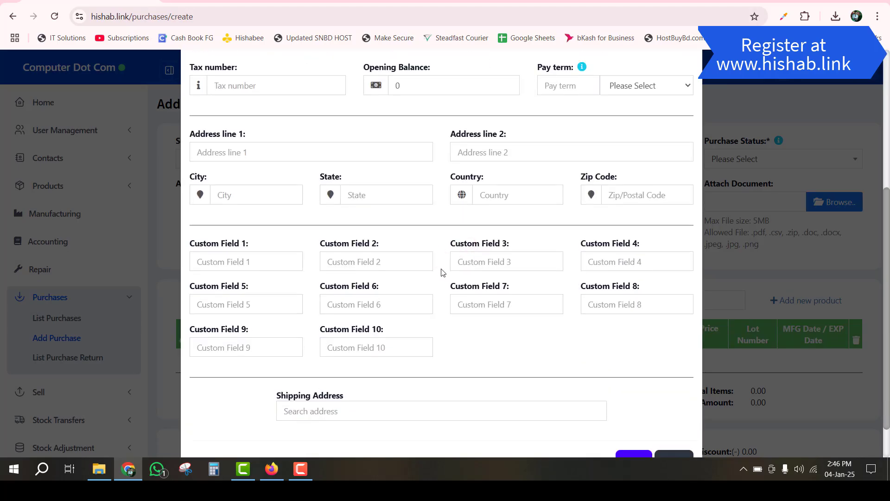
{"action": "left_click", "coordinate": [227, 2]}
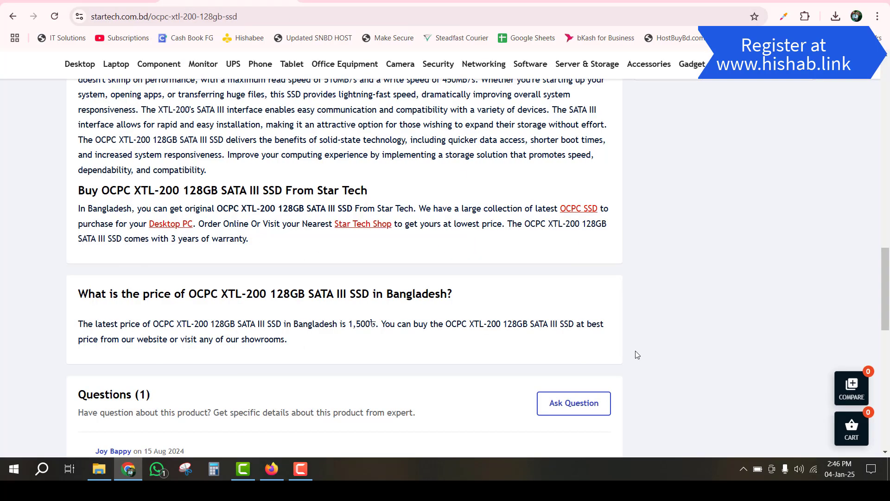
{"action": "scroll", "coordinate": [717, 374], "scroll_direction": "down", "scroll_amount": 10}
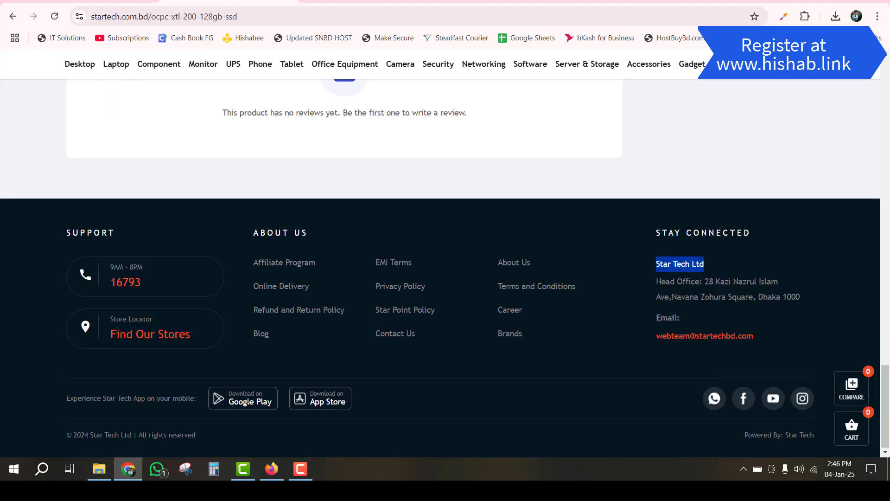
{"action": "left_click_drag", "start_coordinate": [657, 281], "coordinate": [816, 302]}
{"action": "key", "text": "ctrl+c"}
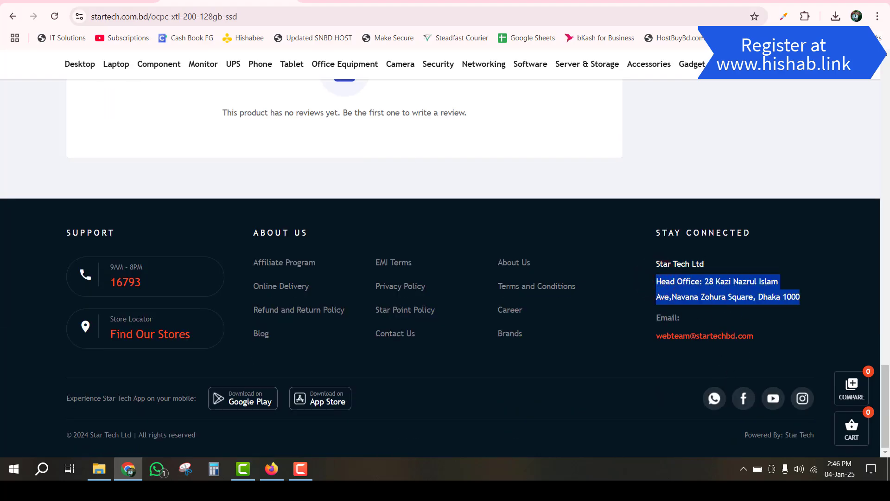
{"action": "left_click", "coordinate": [64, 2]}
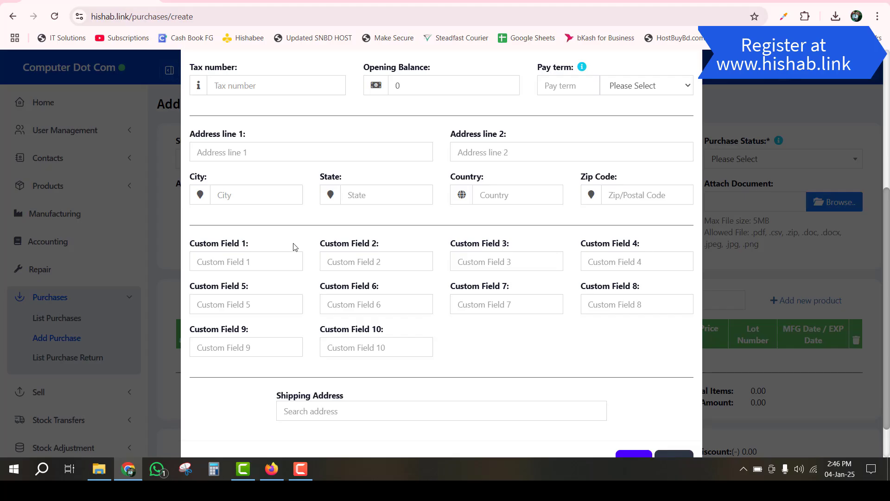
{"action": "left_click", "coordinate": [264, 151]}
{"action": "key", "text": "ctrl+v"}
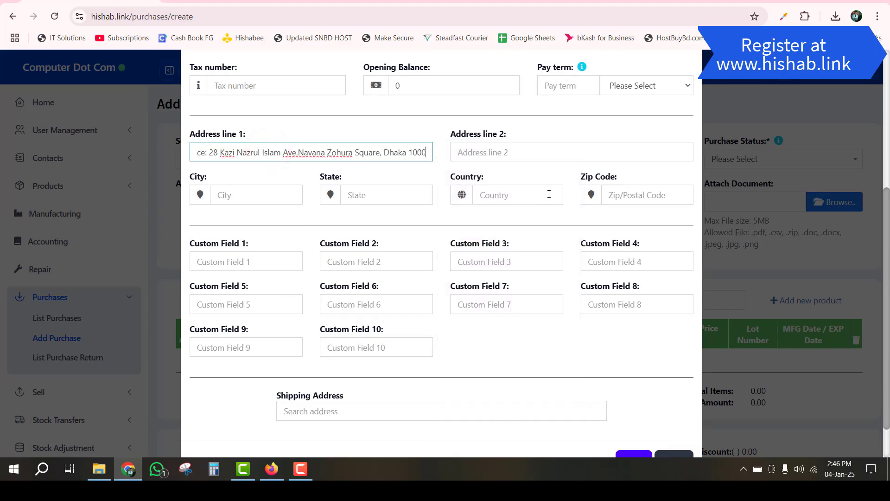
{"action": "scroll", "coordinate": [552, 192], "scroll_direction": "down", "scroll_amount": 1}
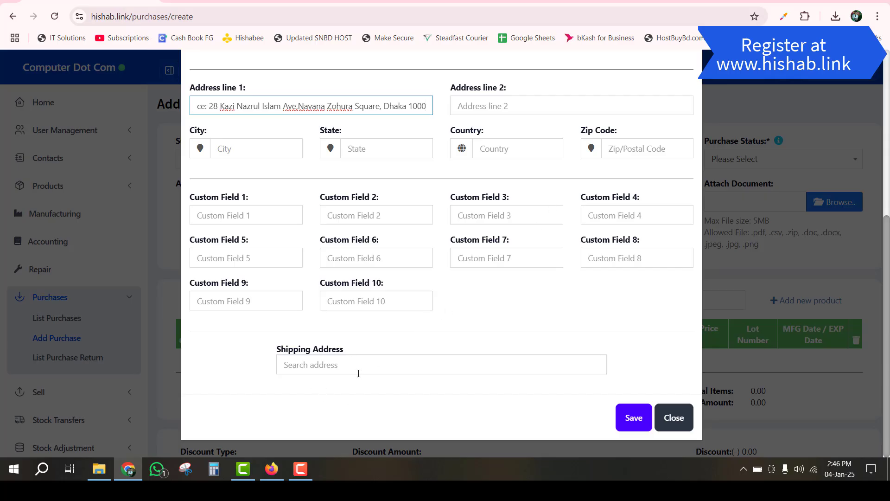
{"action": "scroll", "coordinate": [361, 369], "scroll_direction": "up", "scroll_amount": 3}
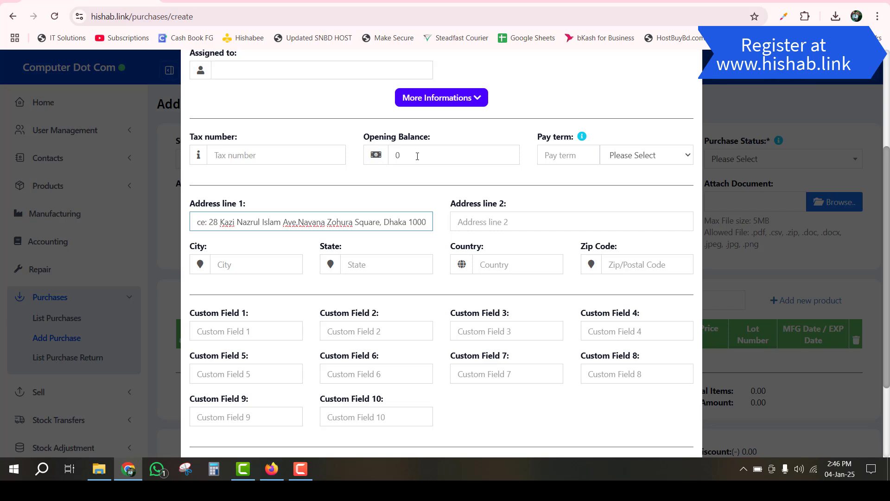
{"action": "scroll", "coordinate": [446, 213], "scroll_direction": "down", "scroll_amount": 3}
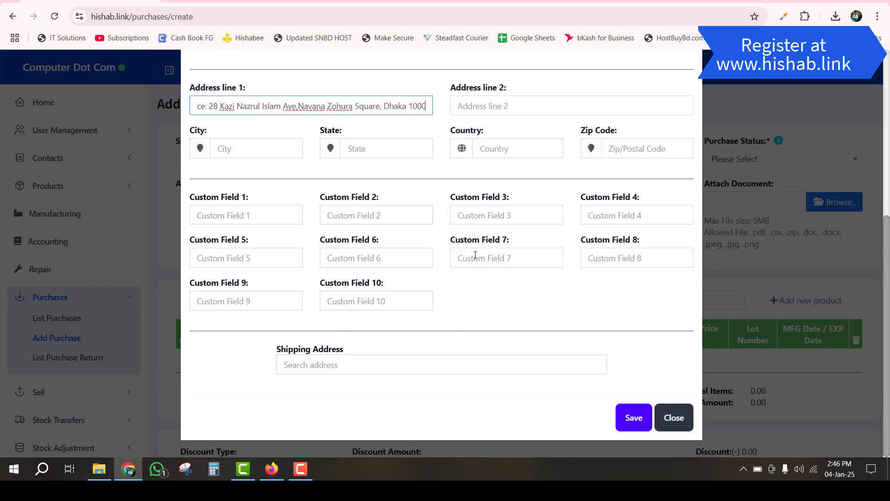
{"action": "left_click", "coordinate": [628, 418]}
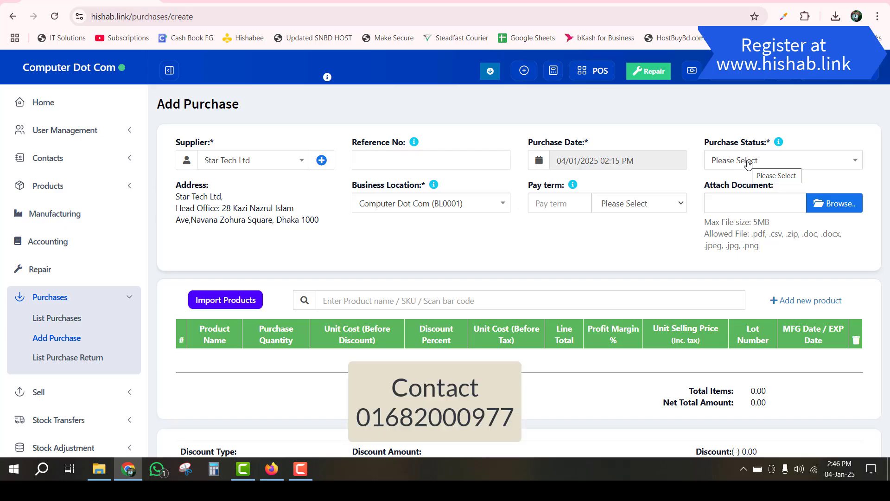
- Set purchase status to Received, keeping location Computer Dot Com (BL0001) and no pay term
{"action": "left_click", "coordinate": [748, 163]}
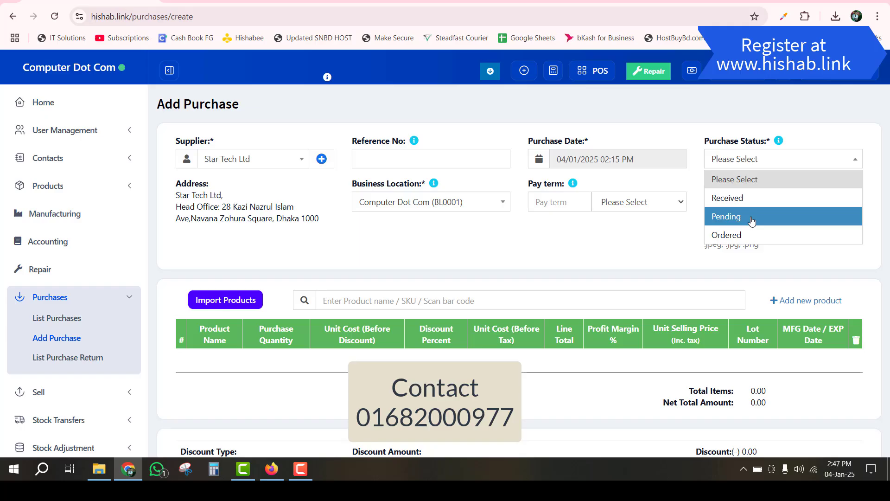
{"action": "left_click", "coordinate": [758, 199]}
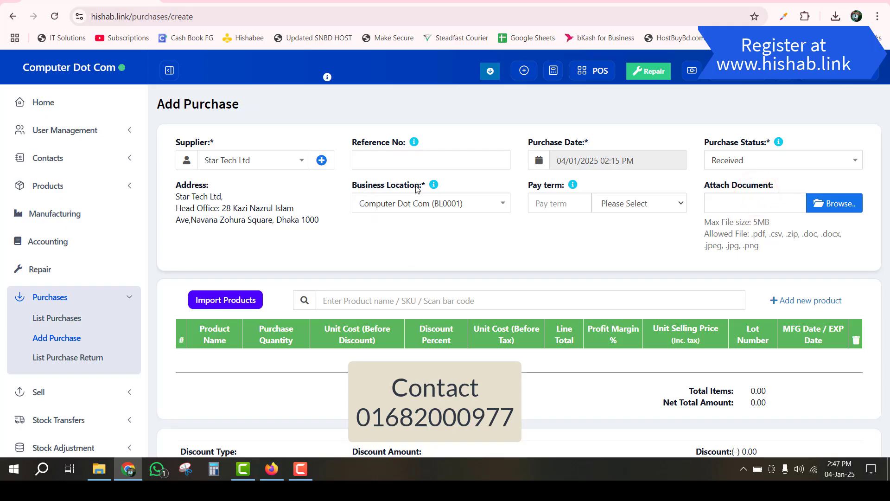
{"action": "left_click", "coordinate": [460, 207]}
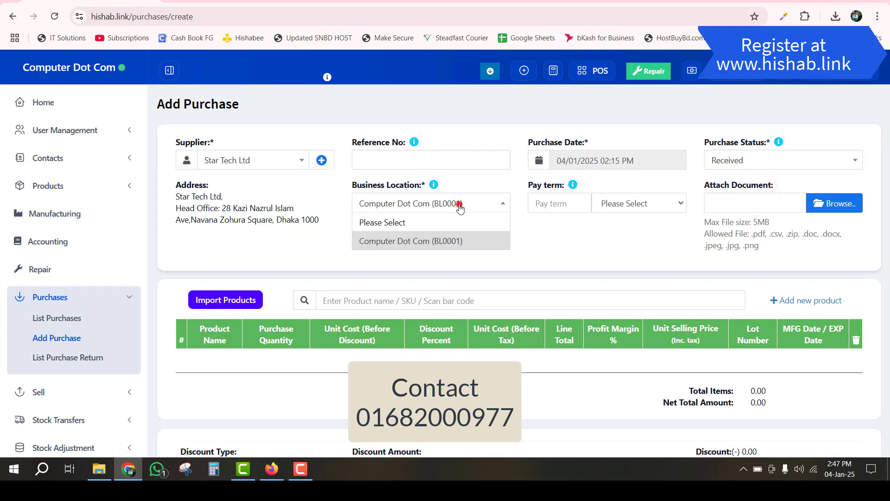
{"action": "left_click", "coordinate": [414, 242]}
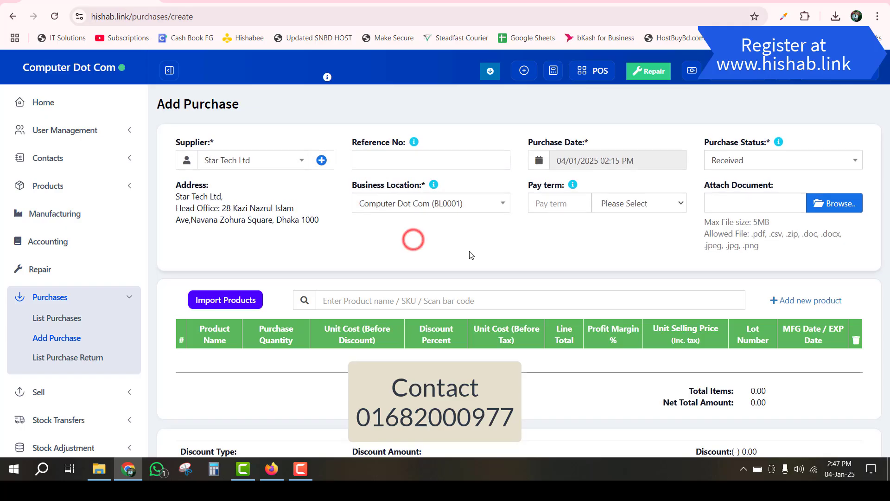
{"action": "left_click", "coordinate": [458, 207]}
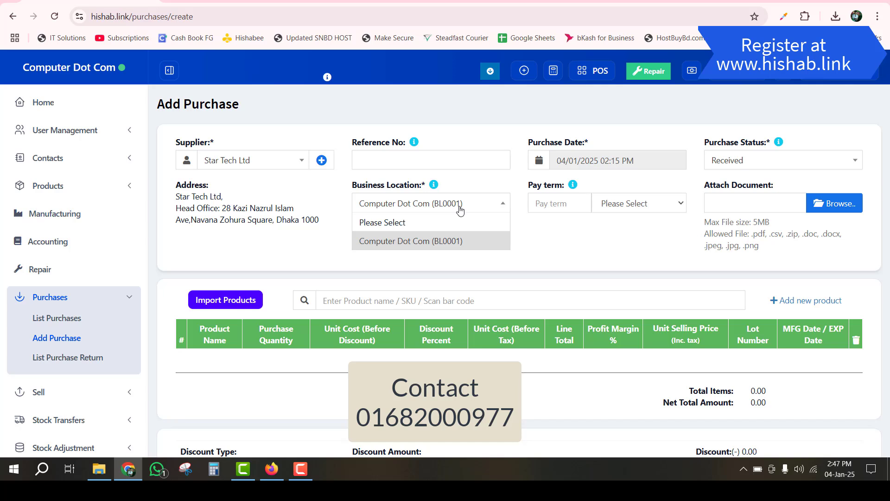
{"action": "left_click", "coordinate": [553, 236]}
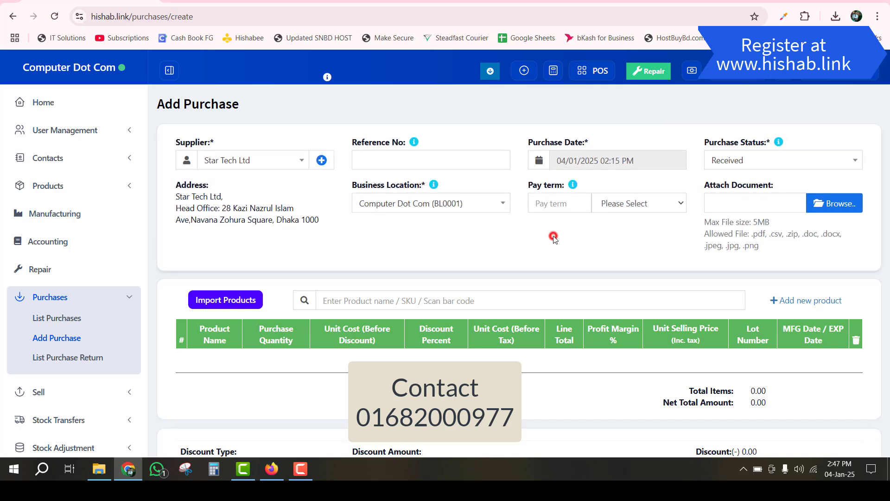
{"action": "left_click", "coordinate": [621, 206]}
{"action": "left_click", "coordinate": [632, 201]}
{"action": "scroll", "coordinate": [457, 229], "scroll_direction": "down", "scroll_amount": 3}
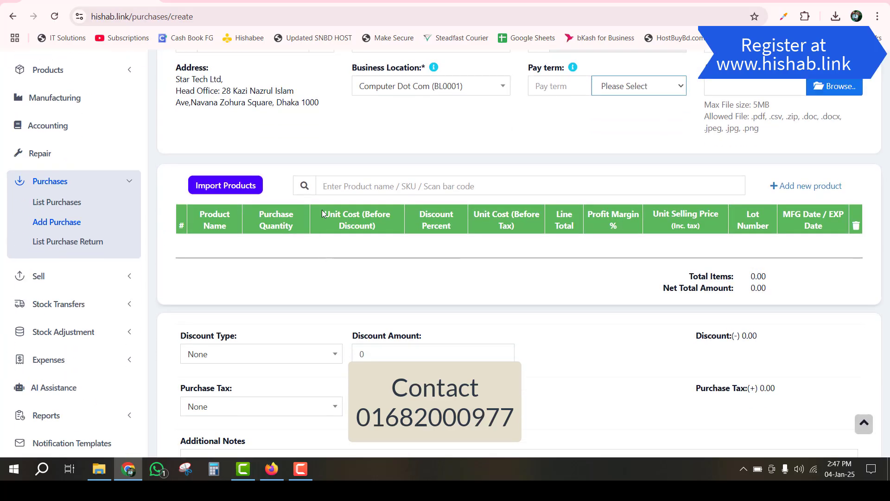
{"action": "left_click", "coordinate": [343, 186]}
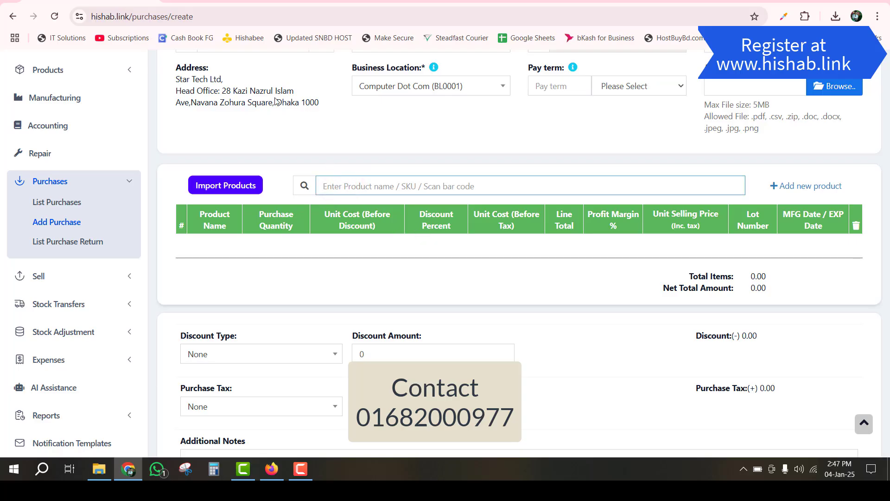
{"action": "scroll", "coordinate": [277, 102], "scroll_direction": "up", "scroll_amount": 3}
{"action": "left_click", "coordinate": [221, 4]}
{"action": "scroll", "coordinate": [376, 207], "scroll_direction": "up", "scroll_amount": 15}
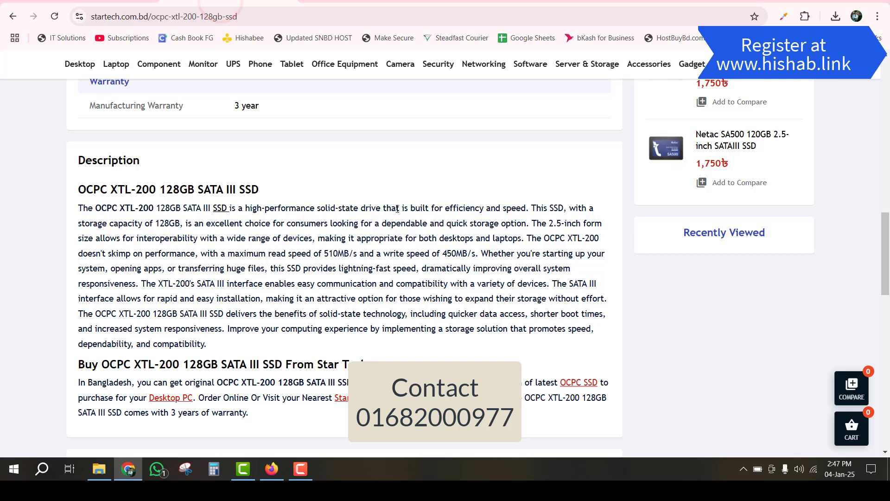
{"action": "scroll", "coordinate": [281, 232], "scroll_direction": "up", "scroll_amount": 3}
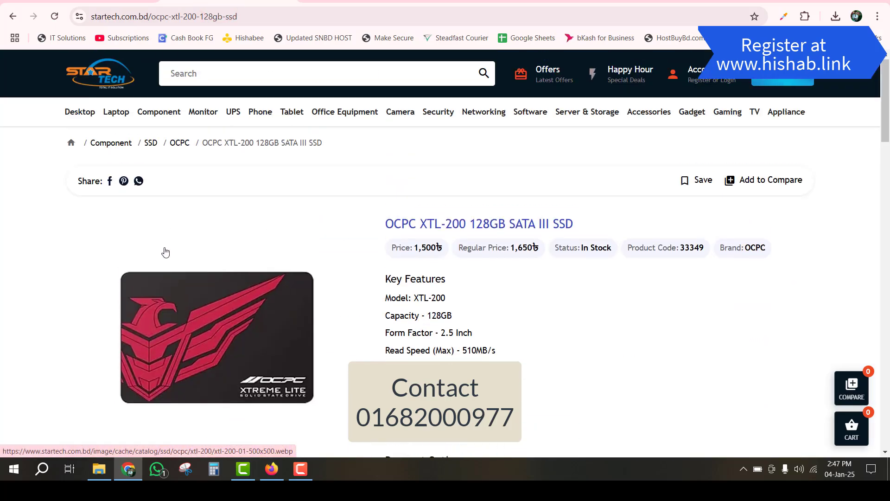
{"action": "scroll", "coordinate": [278, 232], "scroll_direction": "down", "scroll_amount": 3}
{"action": "scroll", "coordinate": [394, 186], "scroll_direction": "up", "scroll_amount": 3}
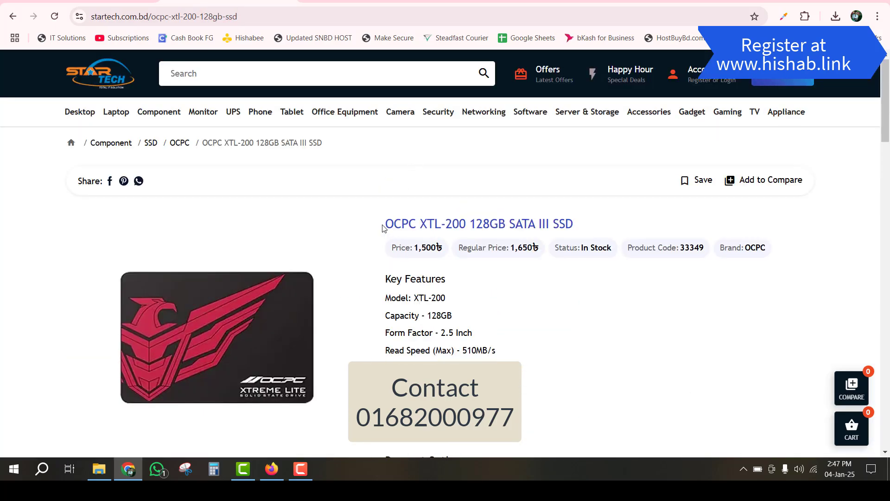
{"action": "left_click", "coordinate": [110, 3]}
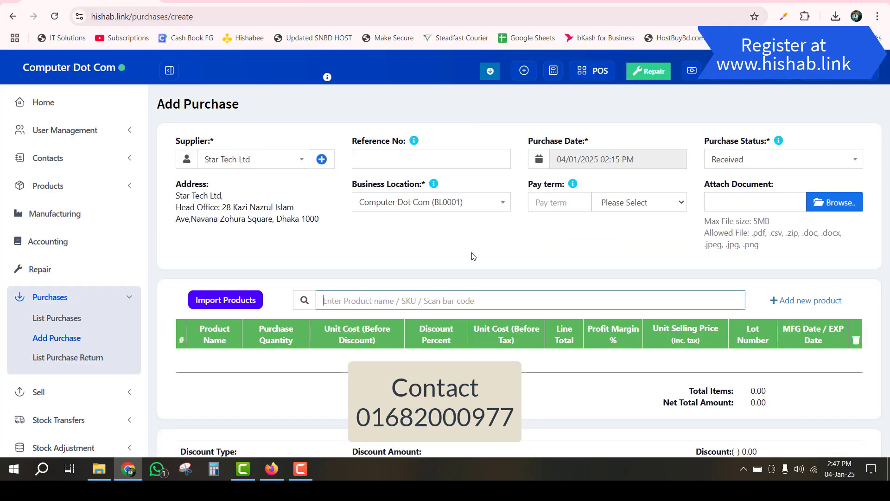
- Add the OCPC XTL-200 128GB SSD via search 'oc' with purchase quantity 5
{"action": "left_click", "coordinate": [406, 297]}
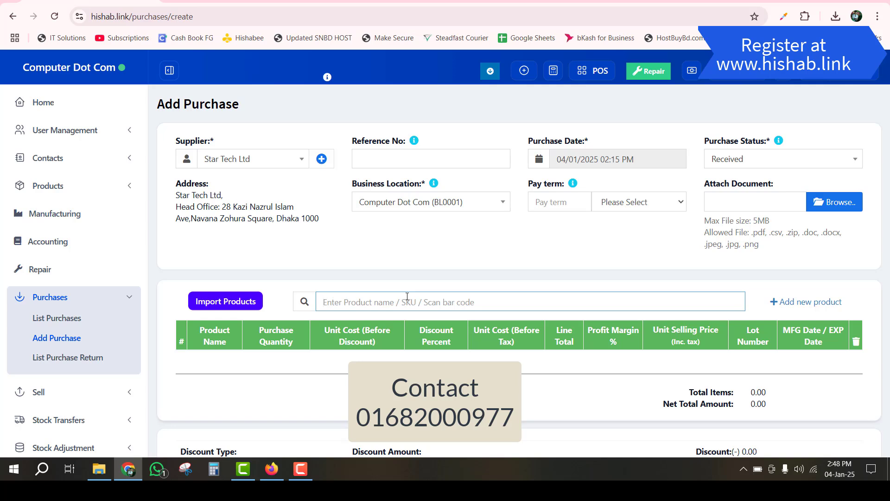
{"action": "type", "text": "oc"}
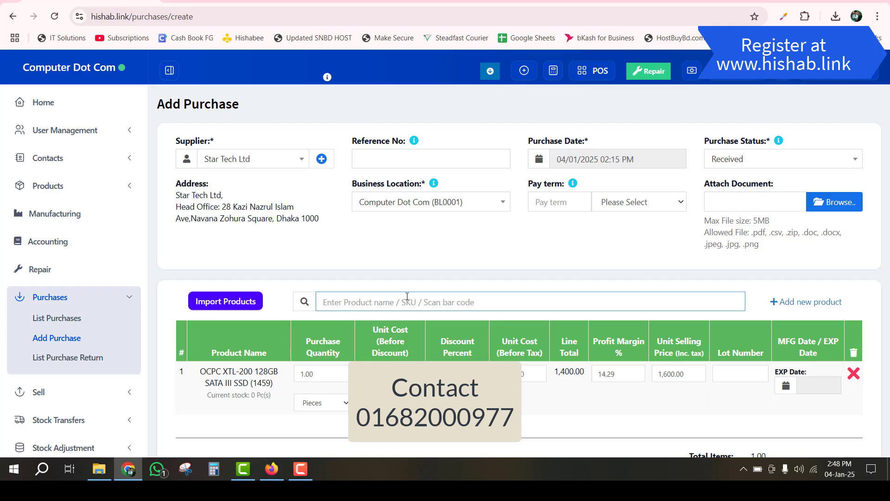
{"action": "scroll", "coordinate": [218, 366], "scroll_direction": "down", "scroll_amount": 3}
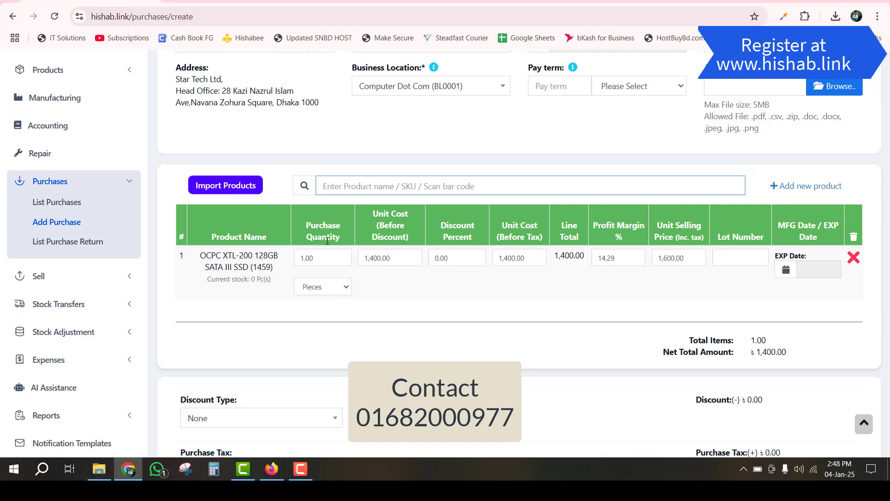
{"action": "double_click", "coordinate": [323, 257]}
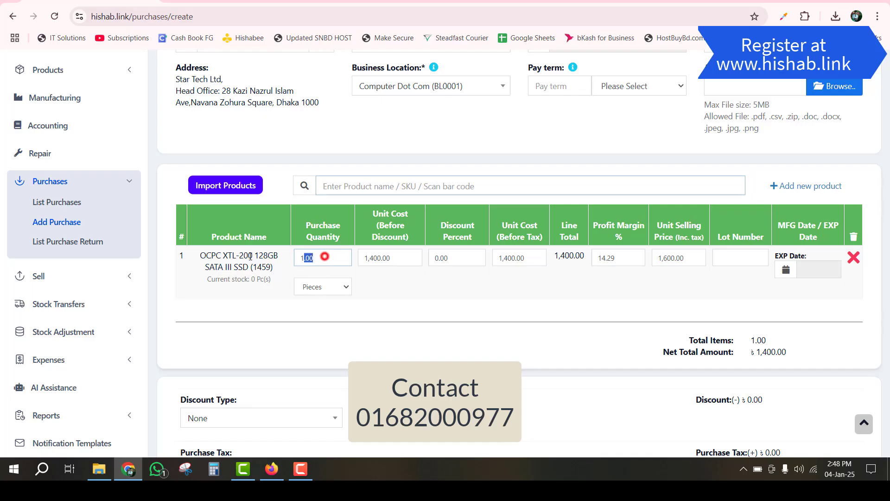
{"action": "type", "text": "5"}
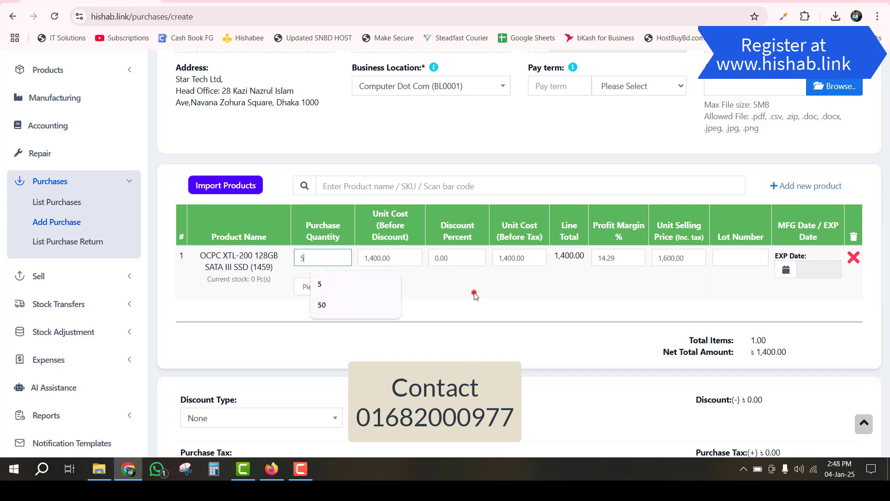
{"action": "left_click", "coordinate": [474, 297]}
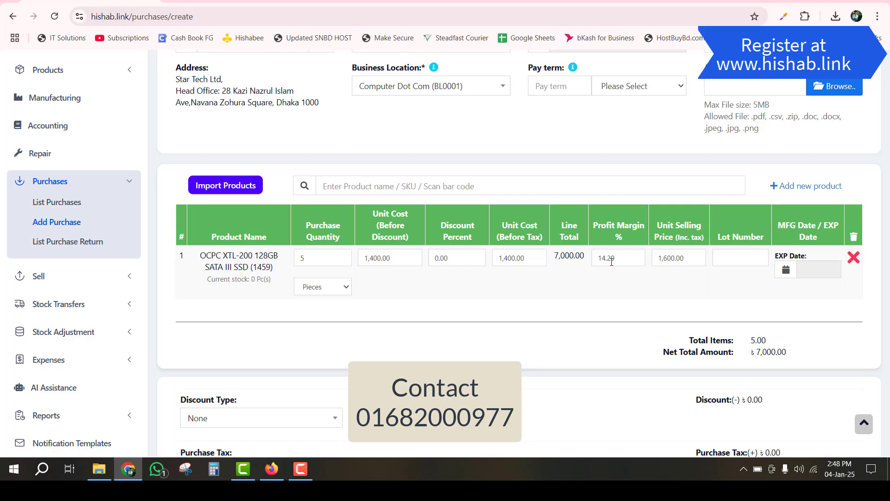
- Set the SSD's unit selling price to 1780
{"action": "double_click", "coordinate": [692, 257]}
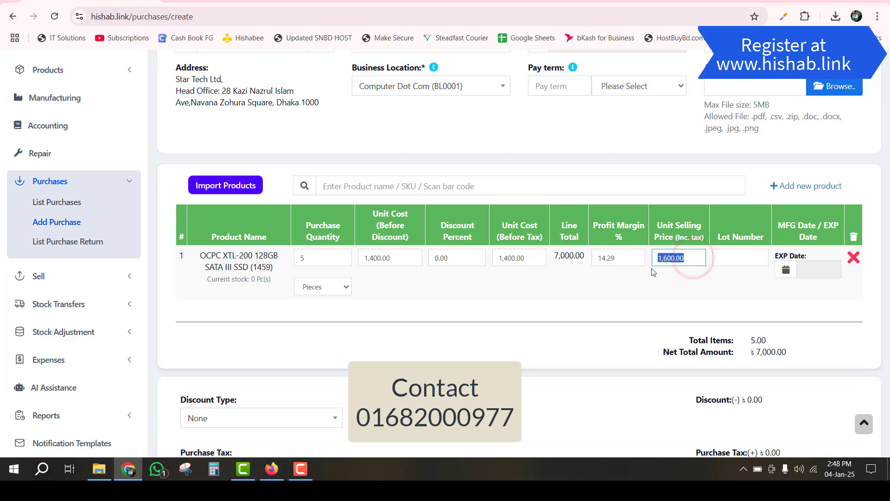
{"action": "type", "text": "17800"}
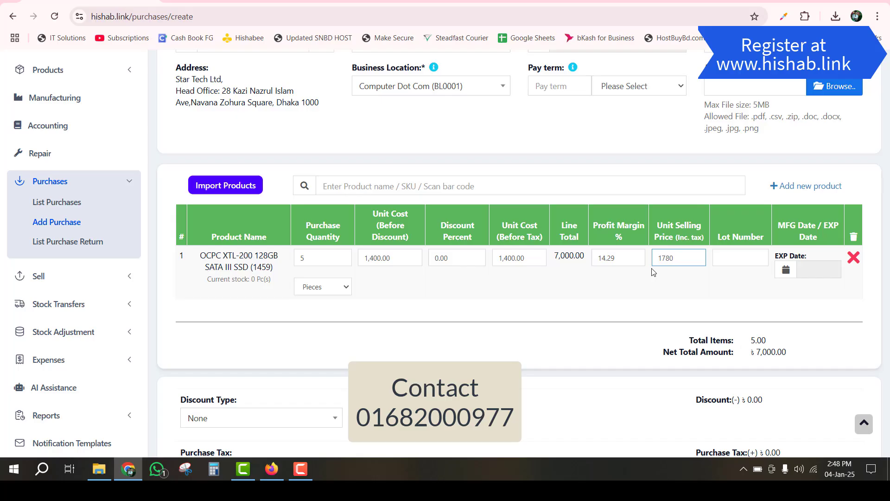
{"action": "left_click", "coordinate": [661, 273]}
{"action": "left_click", "coordinate": [738, 254]}
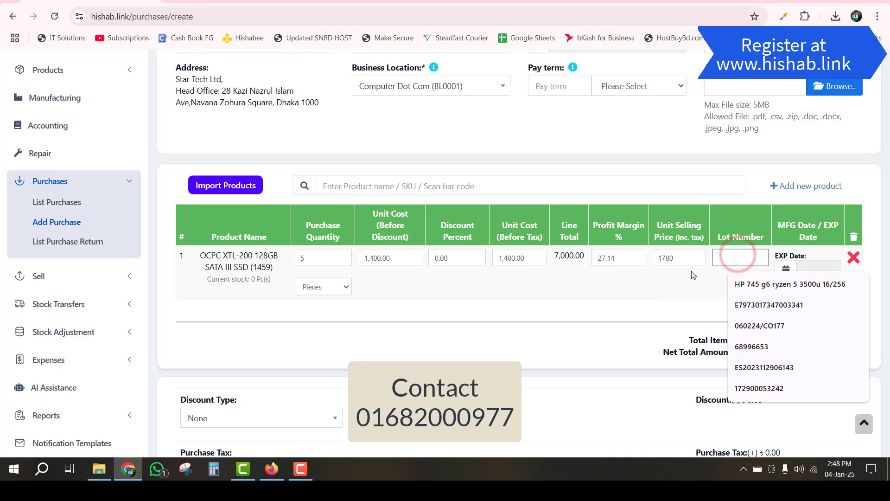
{"action": "left_click", "coordinate": [667, 291]}
{"action": "left_click", "coordinate": [741, 249]}
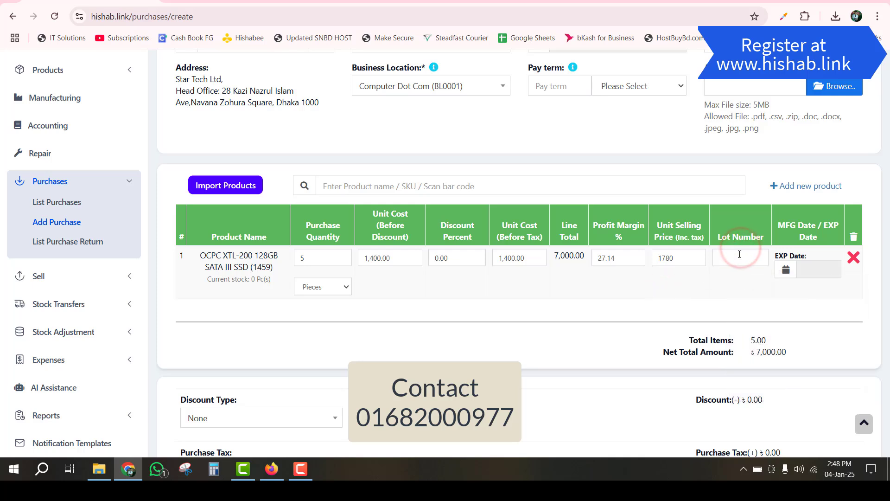
- Reselect Star Tech Ltd as supplier and enter lot number C0002 on the SSD line
{"action": "left_click", "coordinate": [743, 251]}
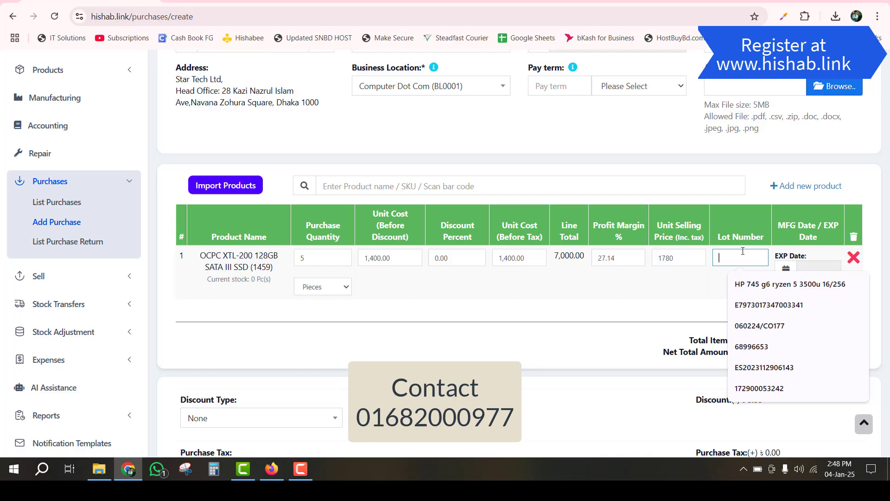
{"action": "scroll", "coordinate": [742, 251], "scroll_direction": "up", "scroll_amount": 3}
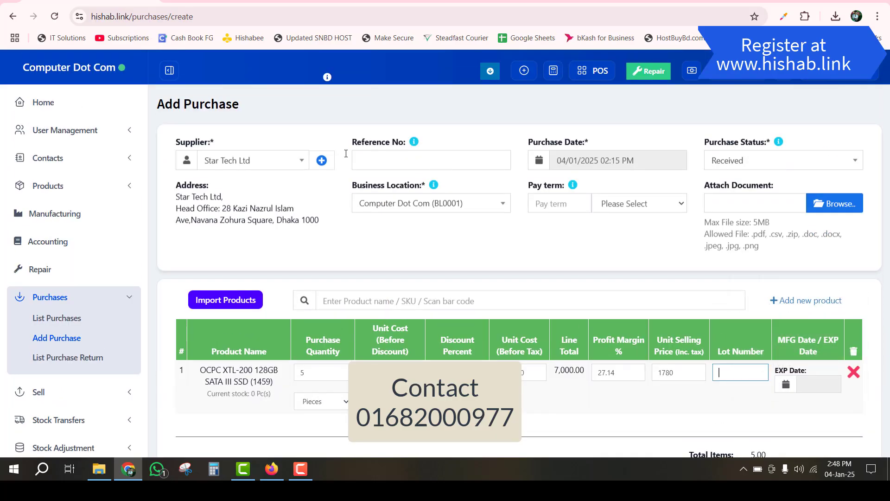
{"action": "left_click", "coordinate": [223, 165]}
{"action": "type", "text": "st"}
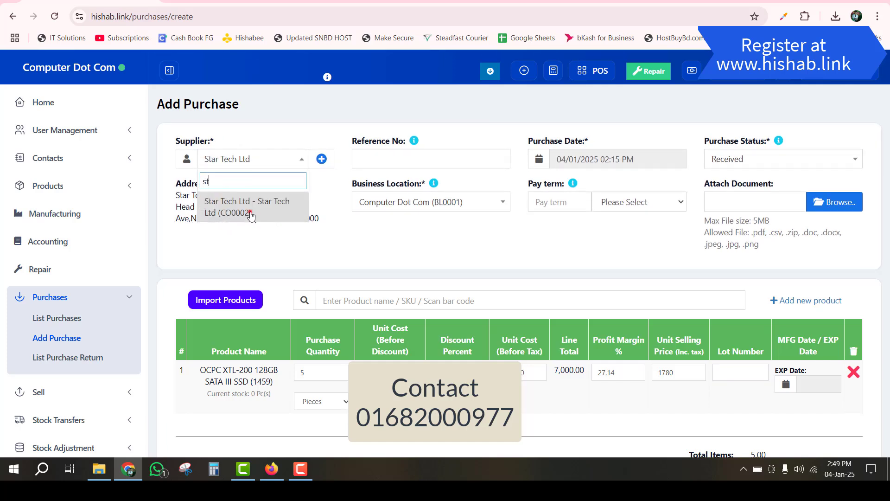
{"action": "left_click", "coordinate": [249, 212]}
{"action": "left_click", "coordinate": [731, 375]}
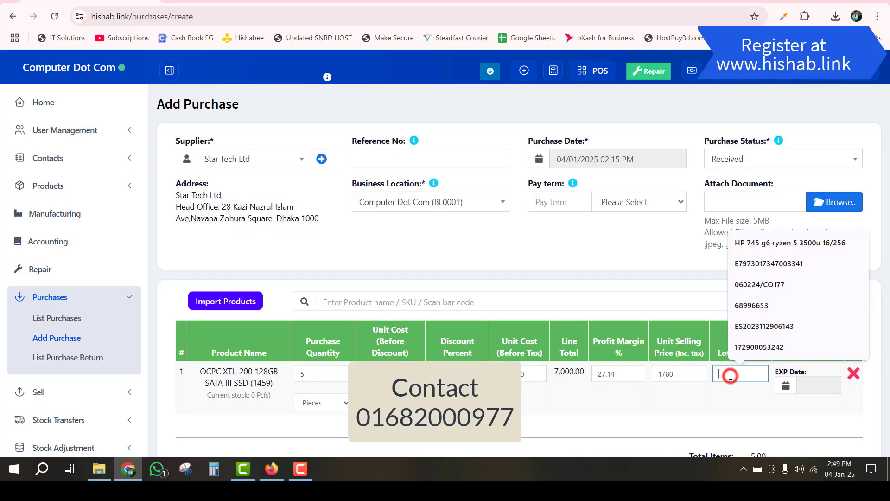
{"action": "type", "text": "C"}
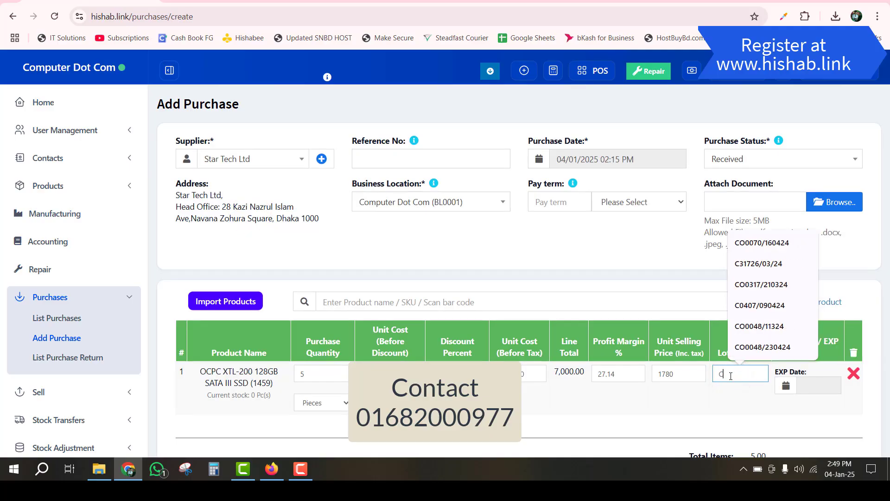
{"action": "type", "text": "0002/01.01"}
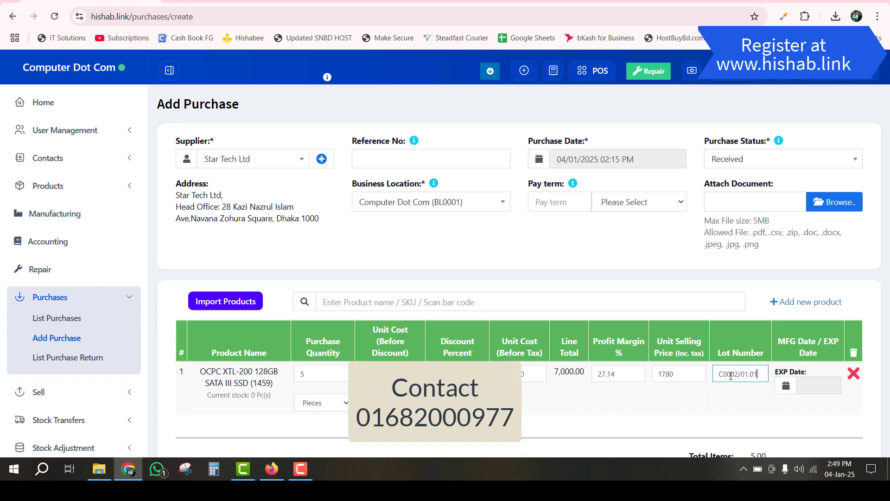
- Complete lot number C0002/01.01.25 and set the SSD expiry date to 21/06/2028
{"action": "type", "text": "25"}
{"action": "left_click", "coordinate": [807, 384]}
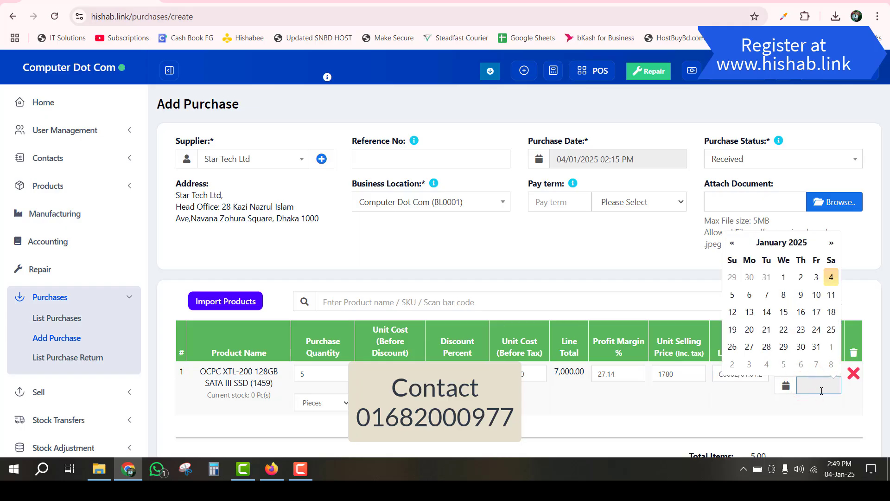
{"action": "left_click", "coordinate": [821, 388]}
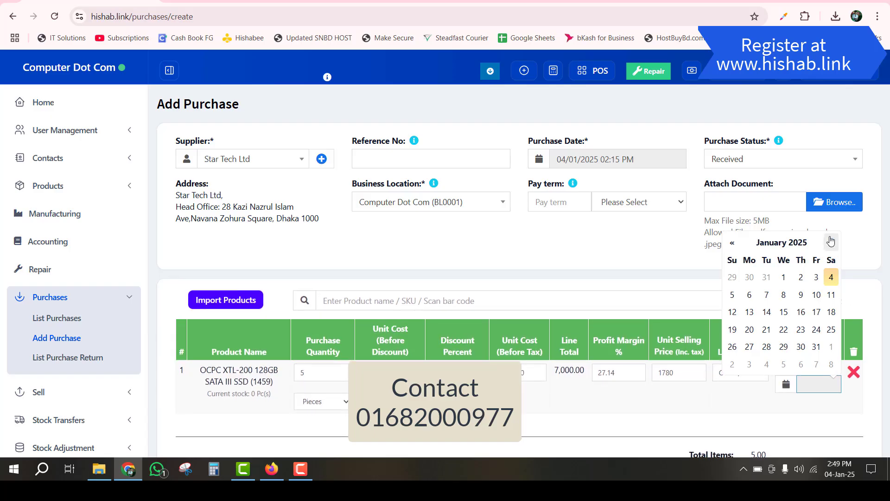
{"action": "left_click", "coordinate": [808, 249]}
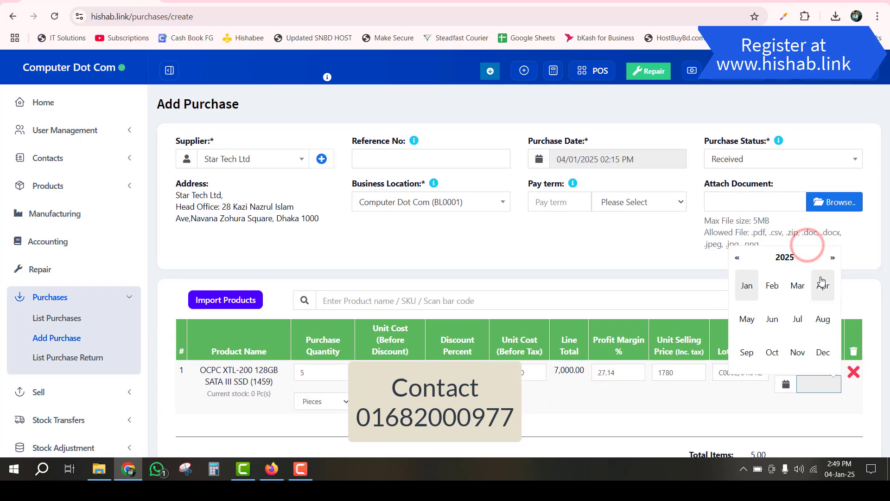
{"action": "left_click", "coordinate": [831, 259]}
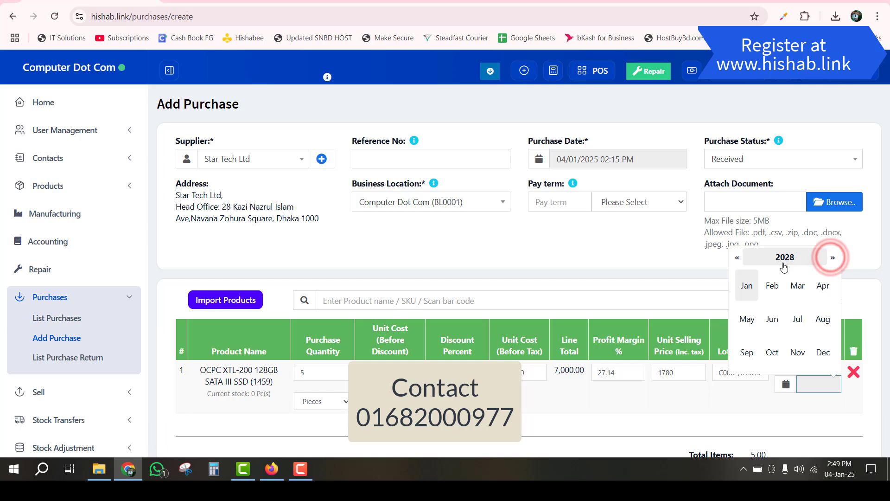
{"action": "left_click", "coordinate": [785, 257]}
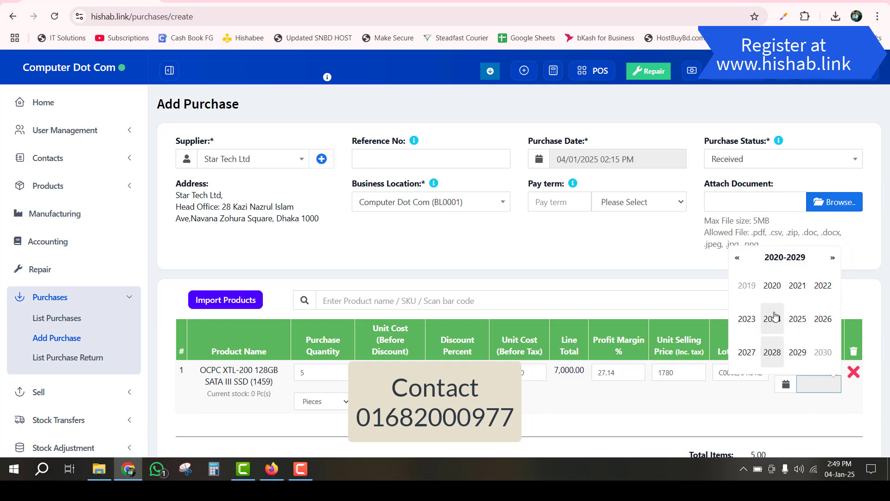
{"action": "left_click", "coordinate": [773, 352]}
{"action": "left_click", "coordinate": [779, 326]}
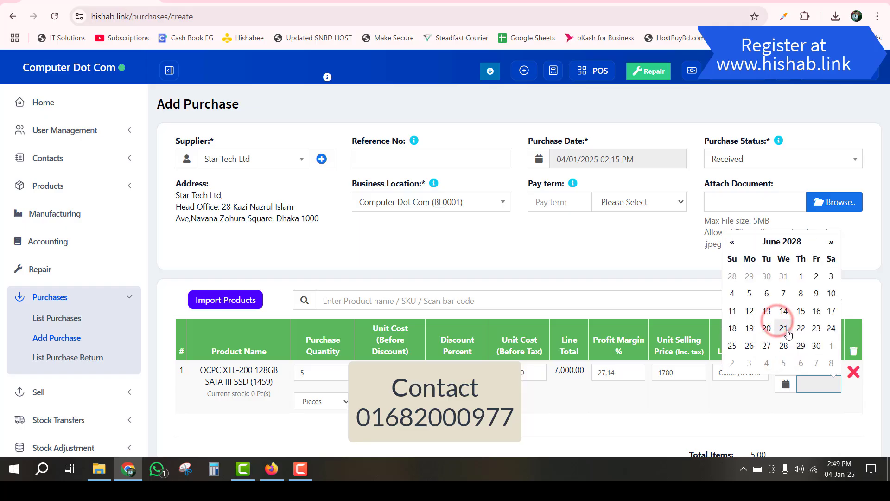
{"action": "left_click", "coordinate": [787, 330]}
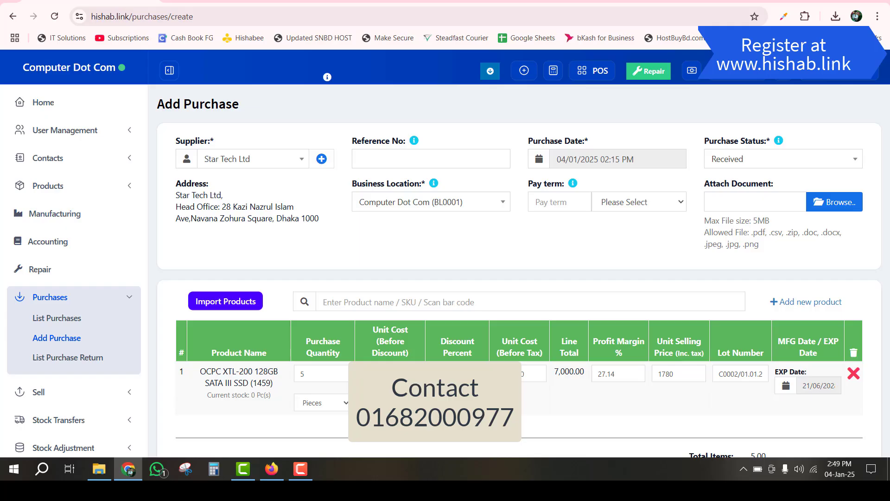
- Record a 5000 payment against the 7,000.00 total and save the Star Tech purchase
{"action": "scroll", "coordinate": [644, 394], "scroll_direction": "down", "scroll_amount": 3}
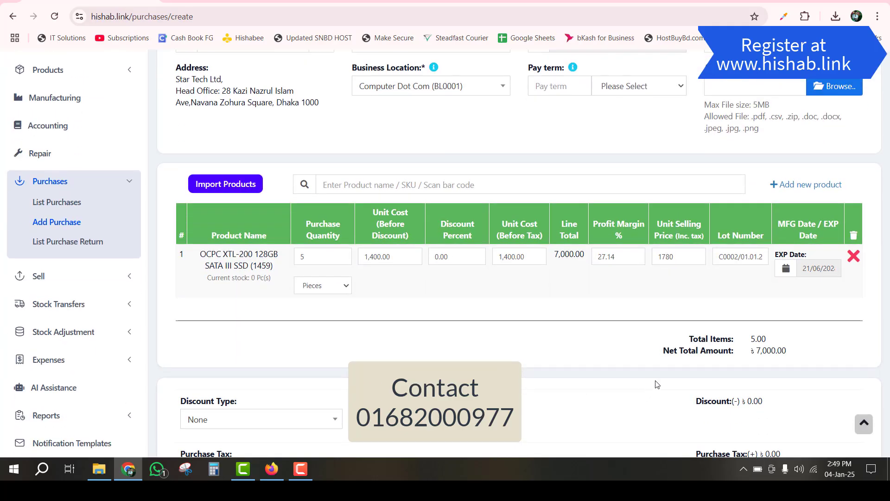
{"action": "scroll", "coordinate": [779, 365], "scroll_direction": "down", "scroll_amount": 8}
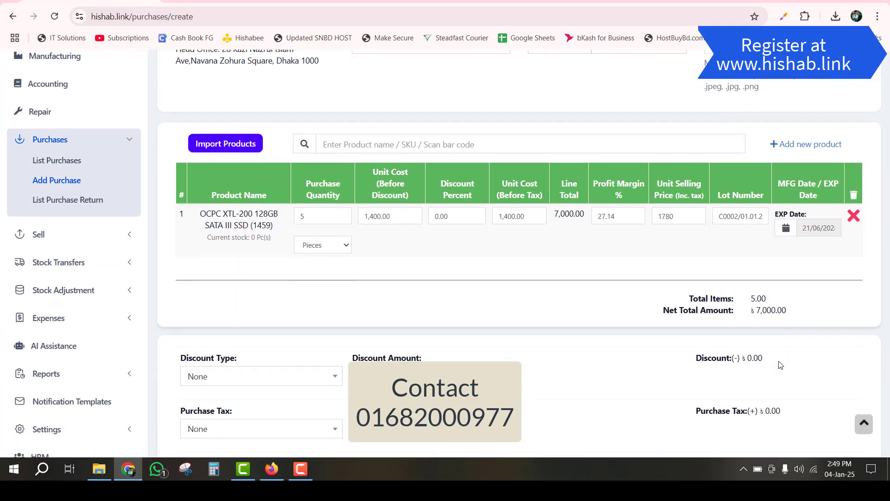
{"action": "scroll", "coordinate": [330, 397], "scroll_direction": "down", "scroll_amount": 3}
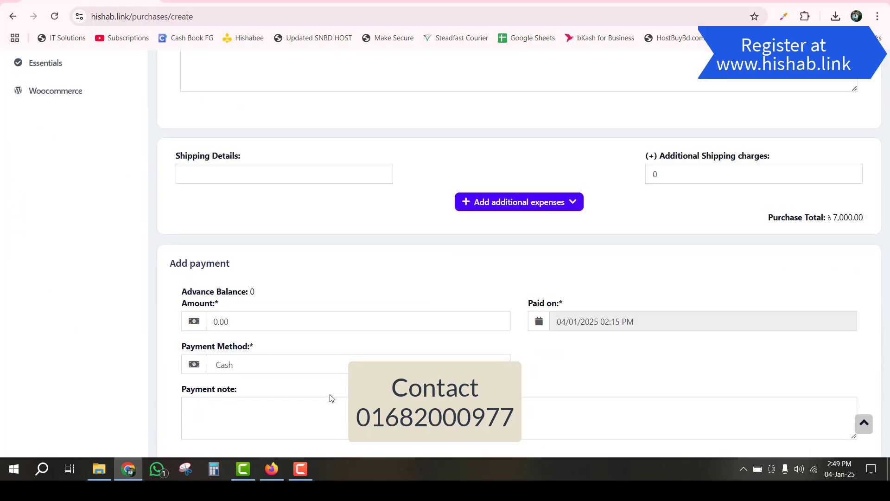
{"action": "left_click", "coordinate": [259, 321]}
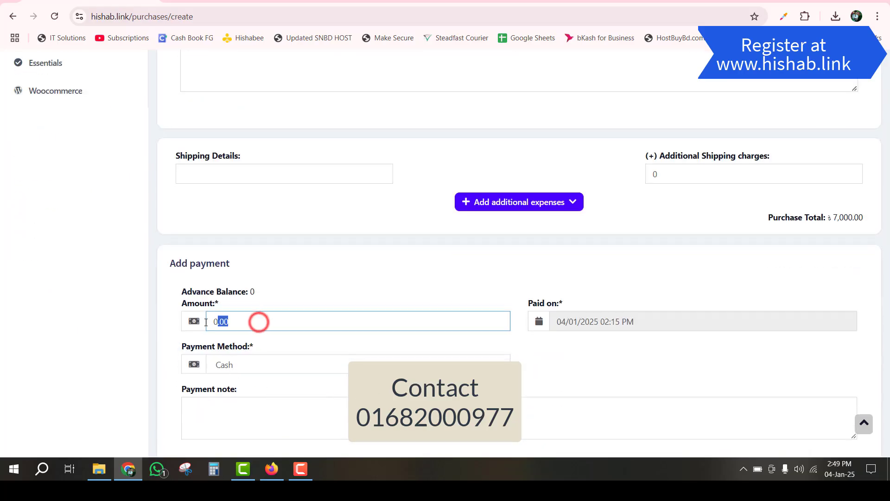
{"action": "double_click", "coordinate": [833, 219]}
{"action": "left_click", "coordinate": [276, 322]}
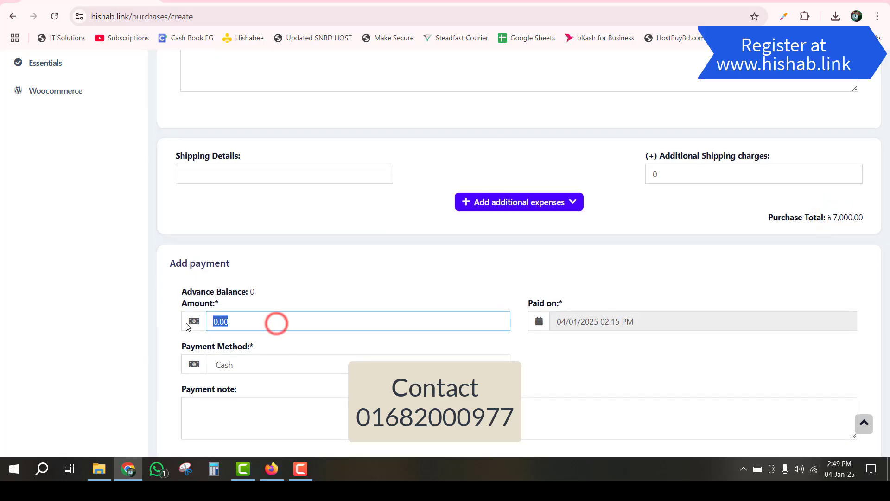
{"action": "type", "text": "5000"}
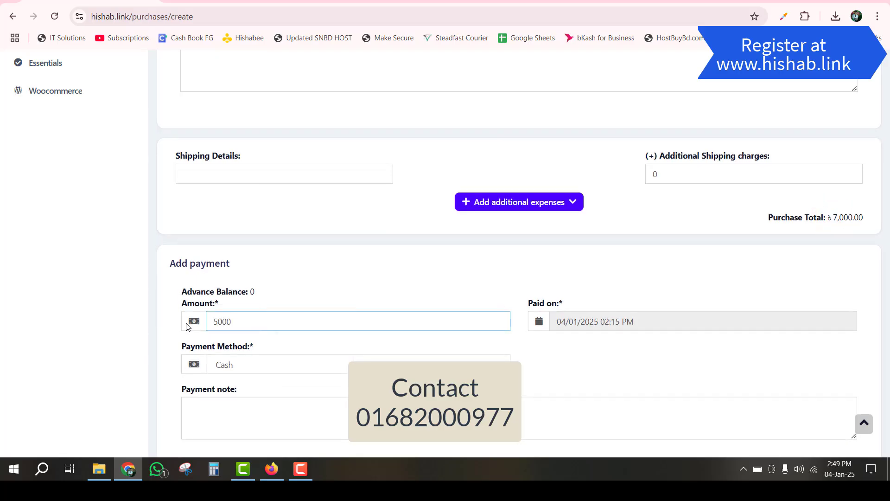
{"action": "left_click", "coordinate": [357, 279]}
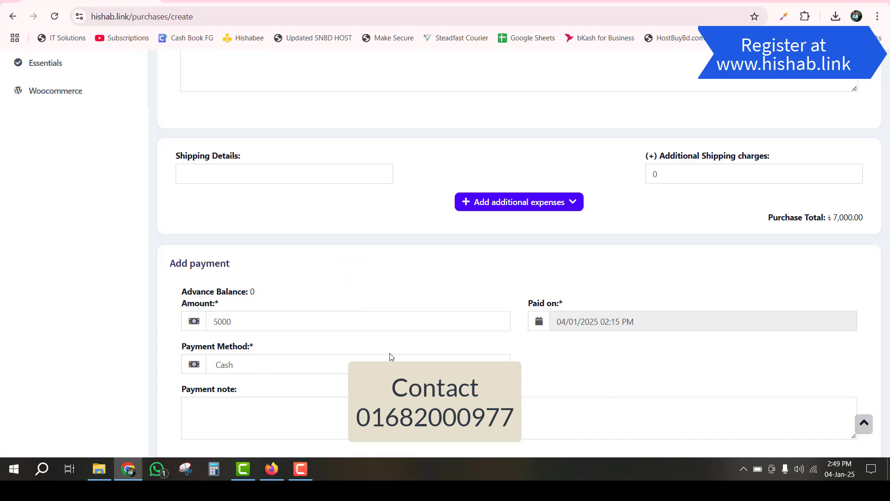
{"action": "scroll", "coordinate": [521, 324], "scroll_direction": "down", "scroll_amount": 1}
{"action": "scroll", "coordinate": [520, 324], "scroll_direction": "down", "scroll_amount": 2}
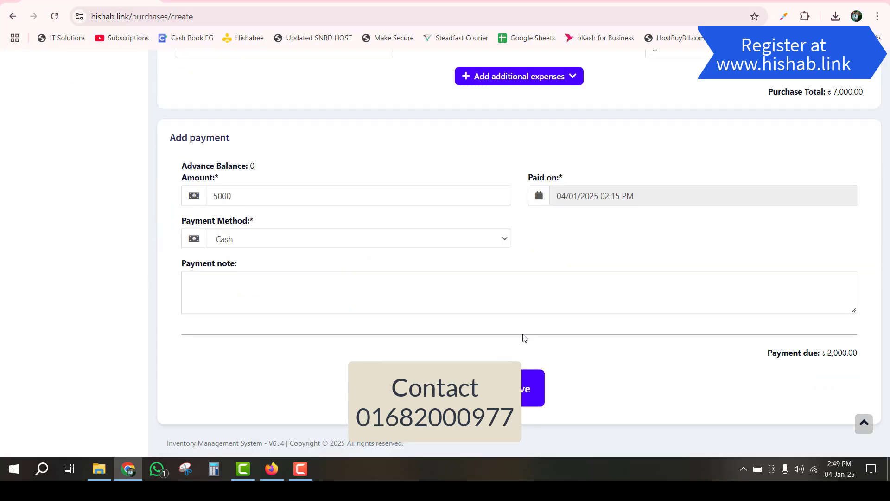
{"action": "left_click", "coordinate": [528, 398]}
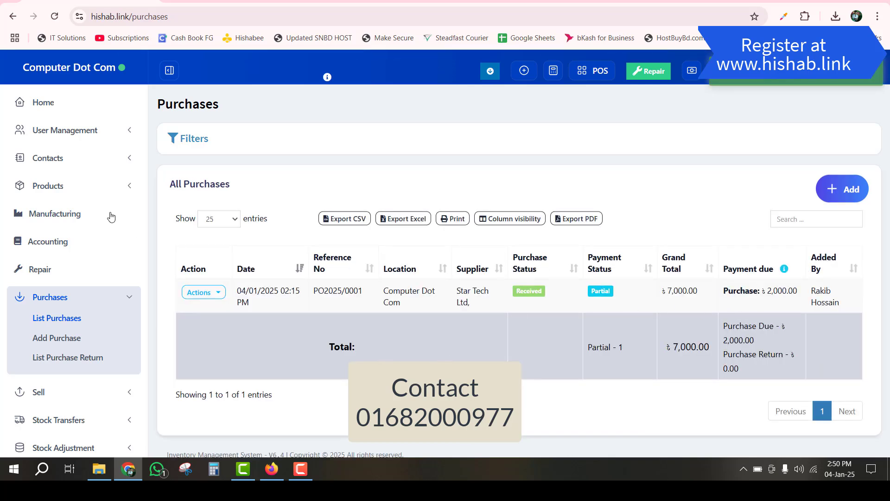
- View the products Stock Report, confirming 5.00 OCPC SSDs worth 7,000.00 by purchase
{"action": "left_click", "coordinate": [95, 184]}
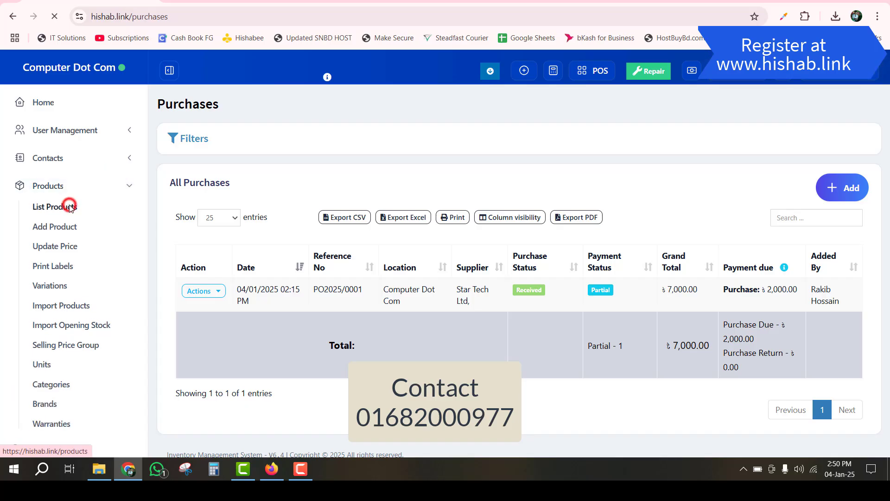
{"action": "left_click", "coordinate": [67, 207]}
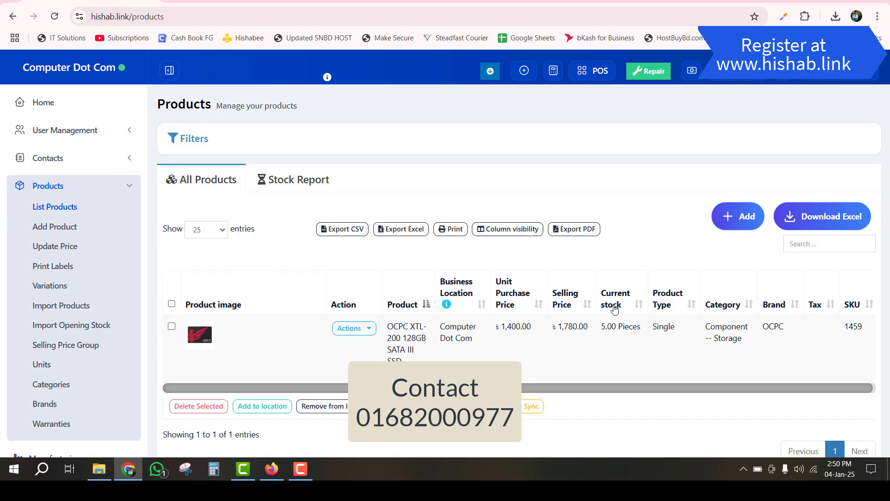
{"action": "left_click", "coordinate": [300, 181]}
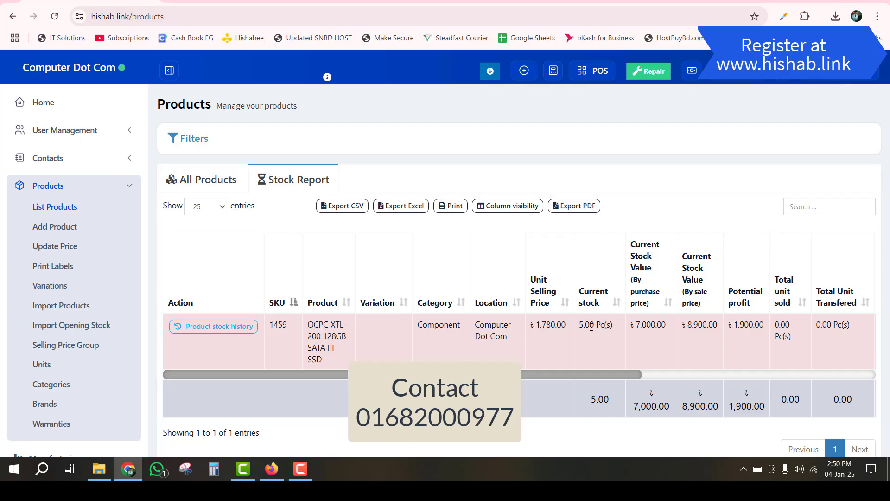
{"action": "scroll", "coordinate": [591, 327], "scroll_direction": "down", "scroll_amount": 3}
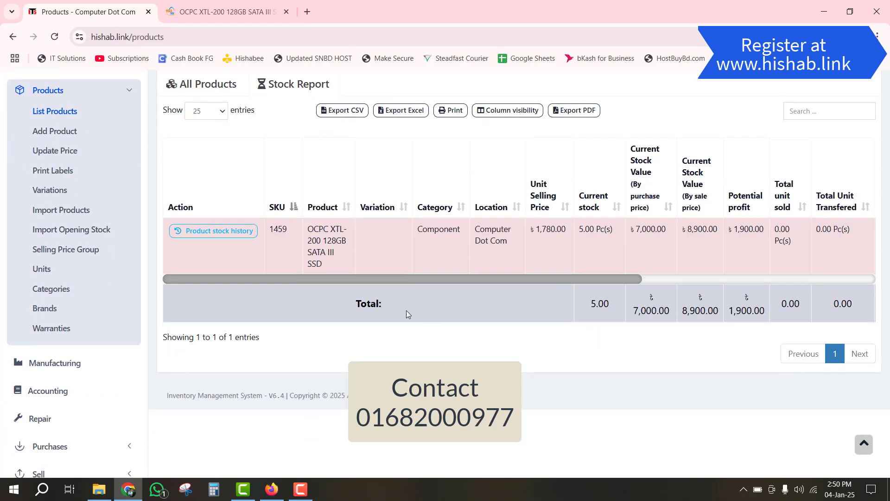
{"action": "scroll", "coordinate": [406, 310], "scroll_direction": "up", "scroll_amount": 3}
{"action": "left_click", "coordinate": [134, 206]}
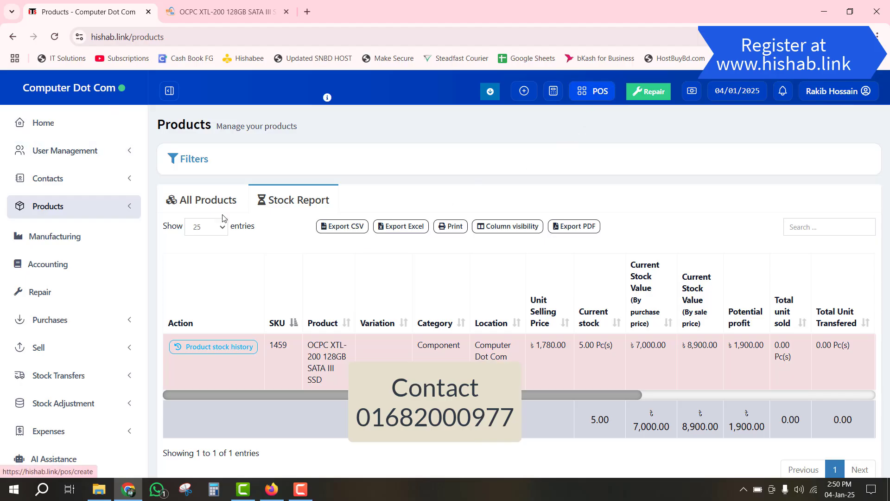
{"action": "left_click", "coordinate": [63, 346]}
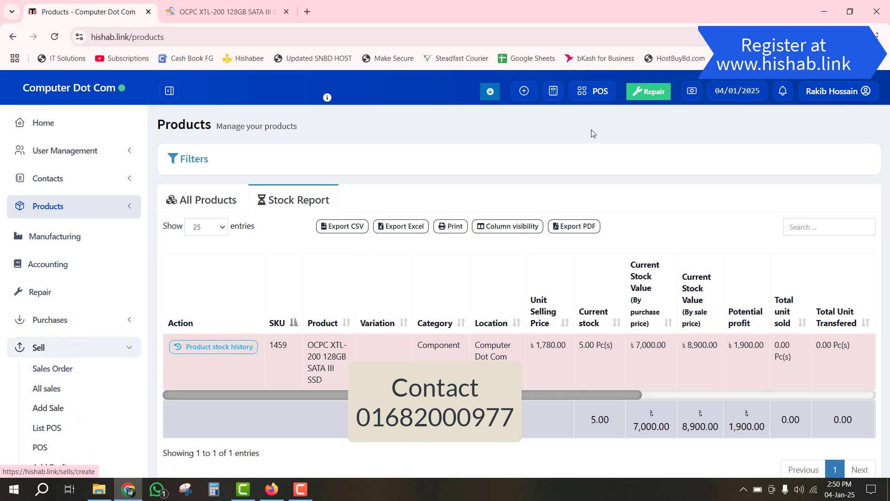
- Open the POS screen and begin adding a new customer contact
{"action": "left_click", "coordinate": [598, 94]}
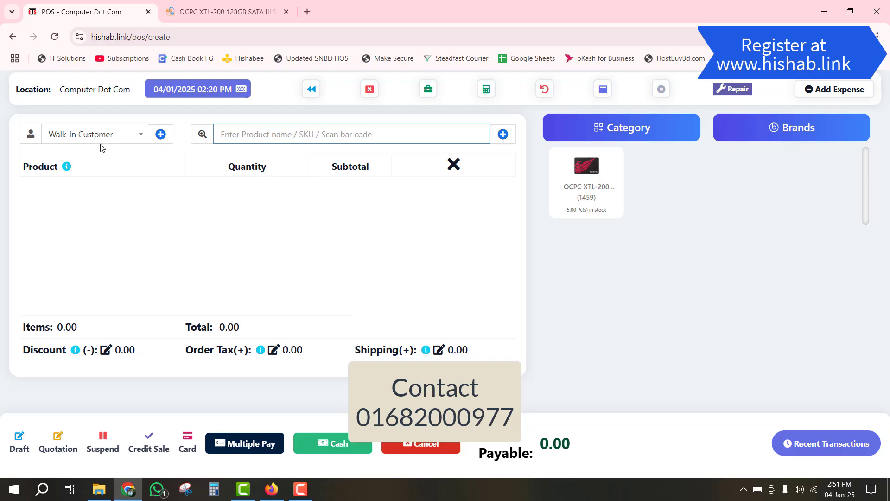
{"action": "left_click", "coordinate": [161, 136]}
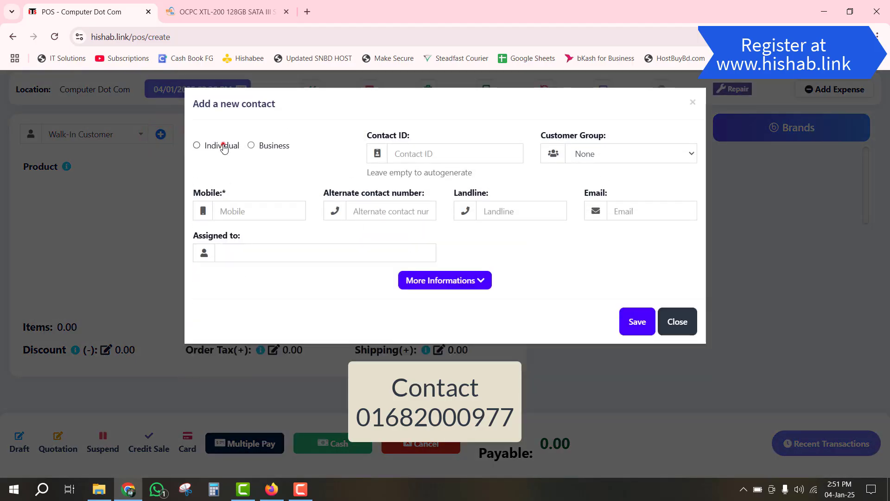
- Enter the new individual customer's name fields and mobile number
{"action": "left_click", "coordinate": [223, 146]}
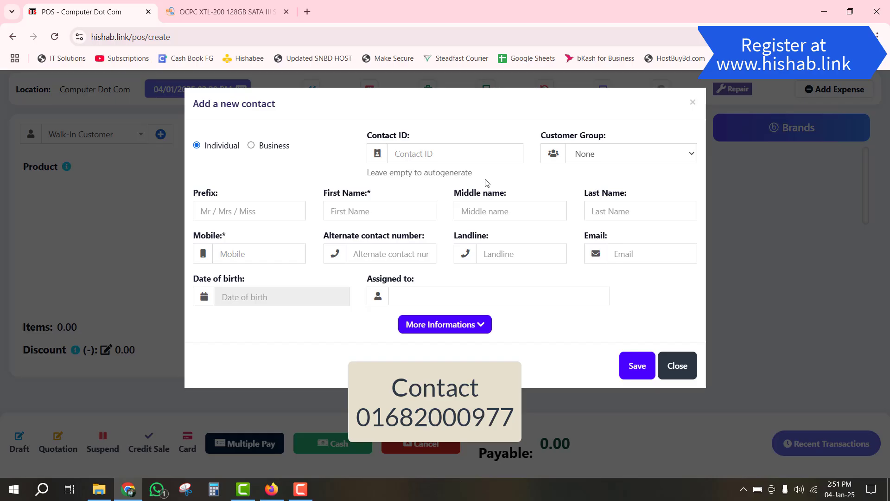
{"action": "left_click", "coordinate": [374, 210]}
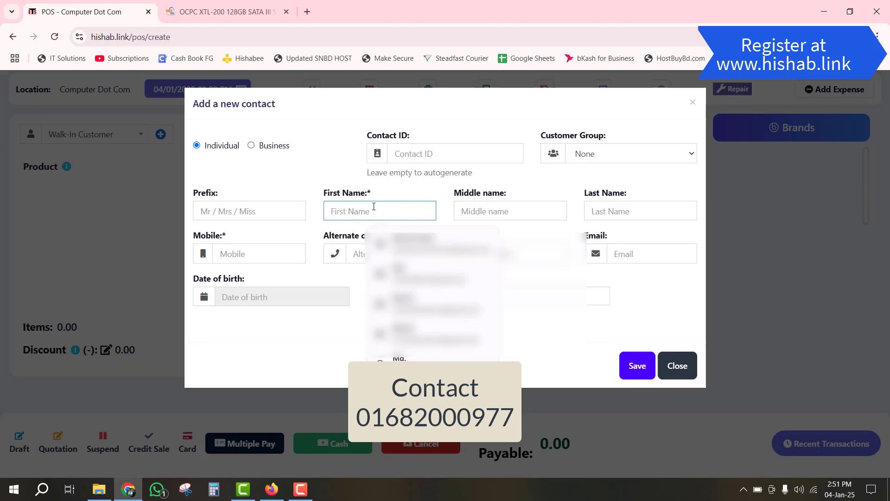
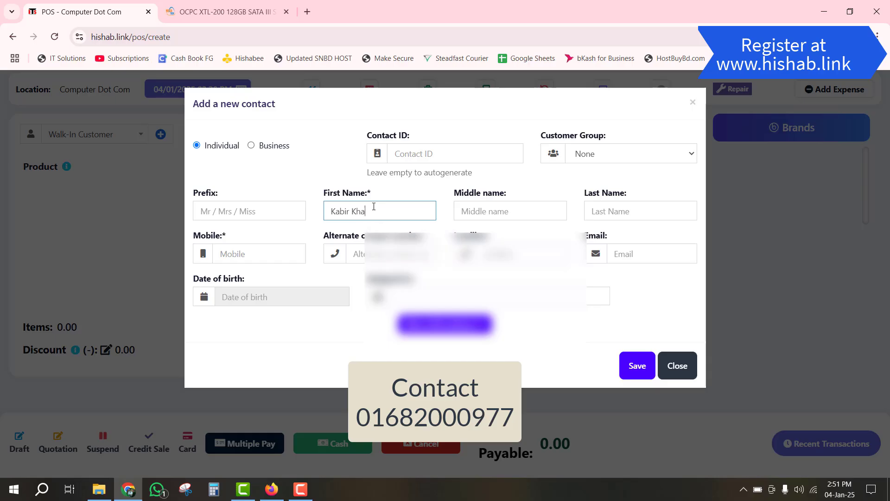
{"action": "key", "text": "Tab"}
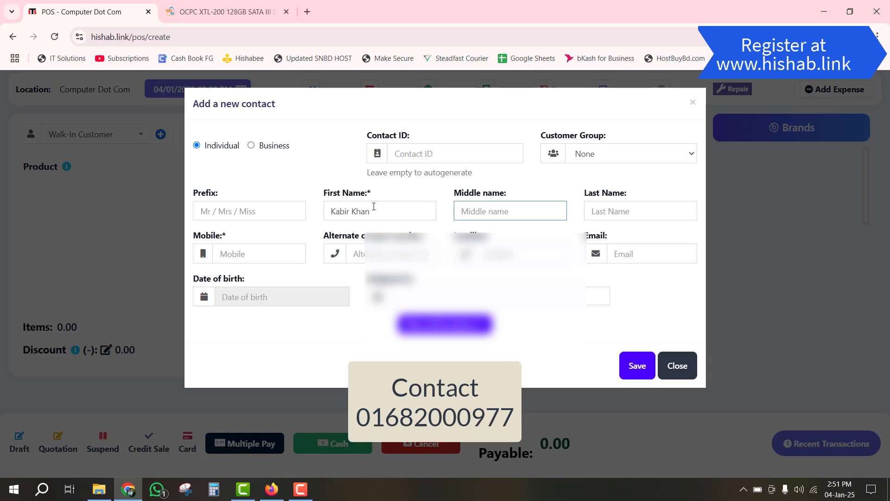
{"action": "type", "text": "Khan"}
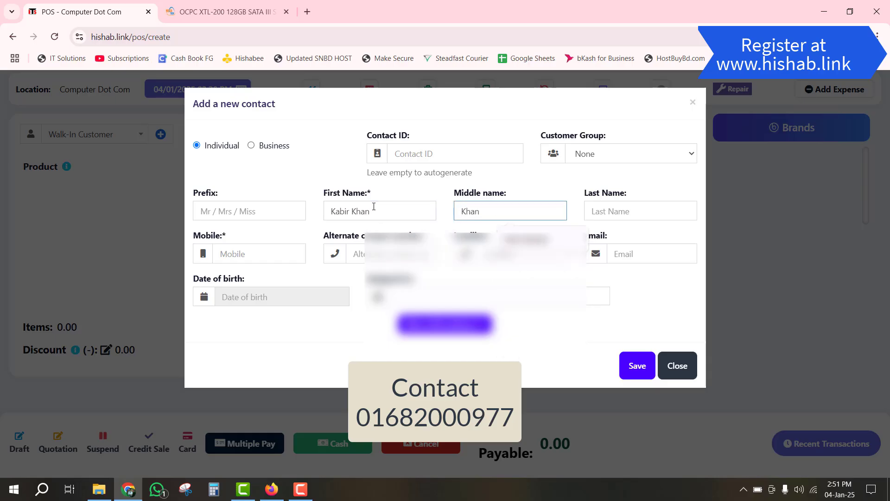
{"action": "key", "text": "Tab"}
{"action": "key", "text": "Tab"}
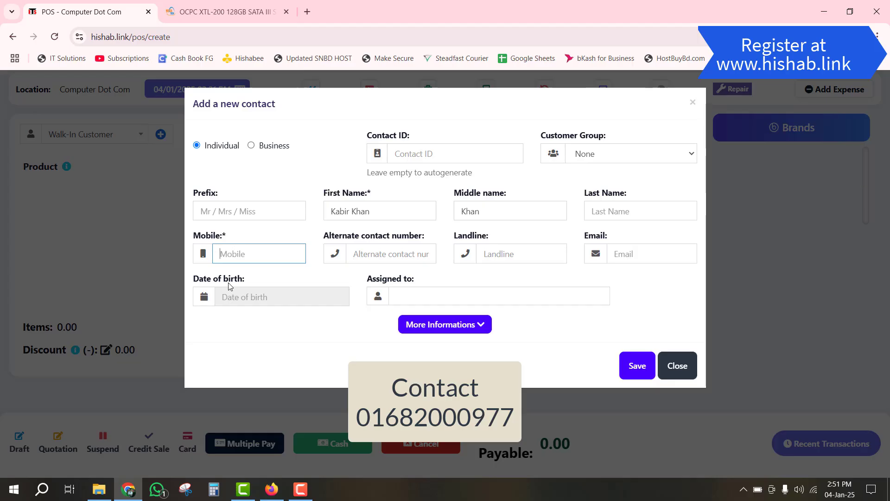
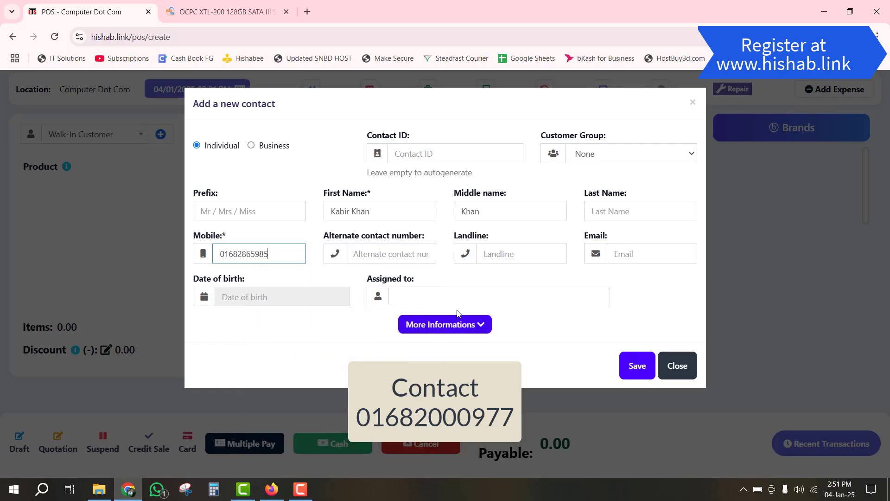
- Paste the customer's address into Address line 1 and save the contact
{"action": "left_click", "coordinate": [433, 324]}
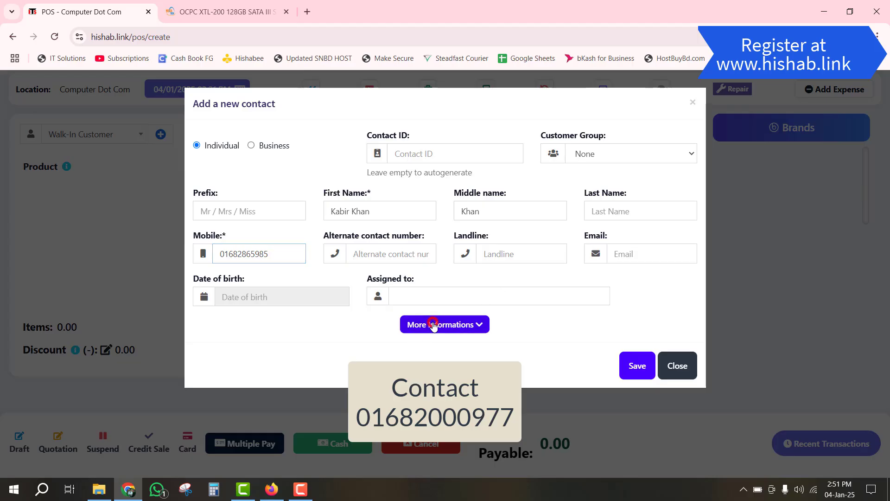
{"action": "scroll", "coordinate": [283, 402], "scroll_direction": "down", "scroll_amount": 3}
{"action": "left_click", "coordinate": [256, 389]}
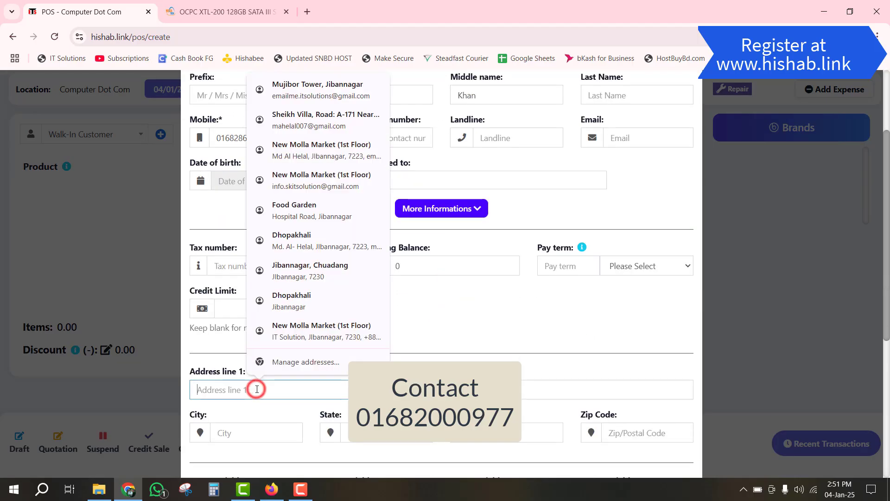
{"action": "key", "text": "ctrl+v"}
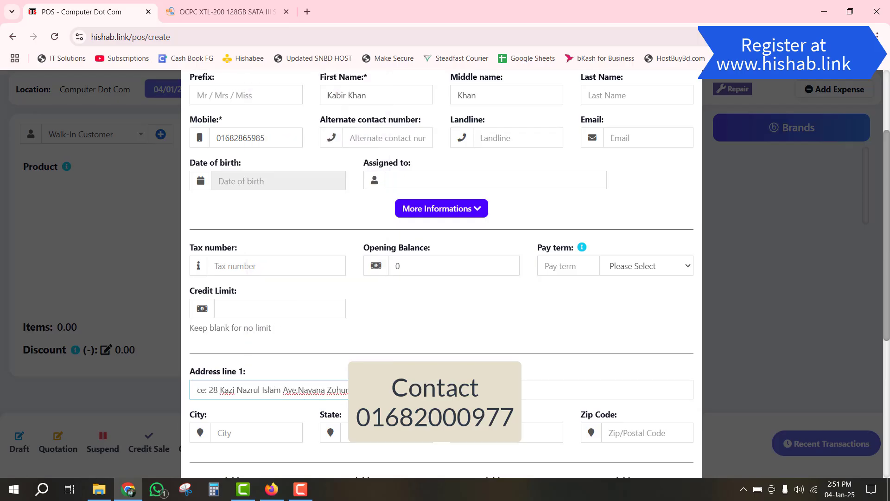
{"action": "scroll", "coordinate": [575, 299], "scroll_direction": "up", "scroll_amount": 3}
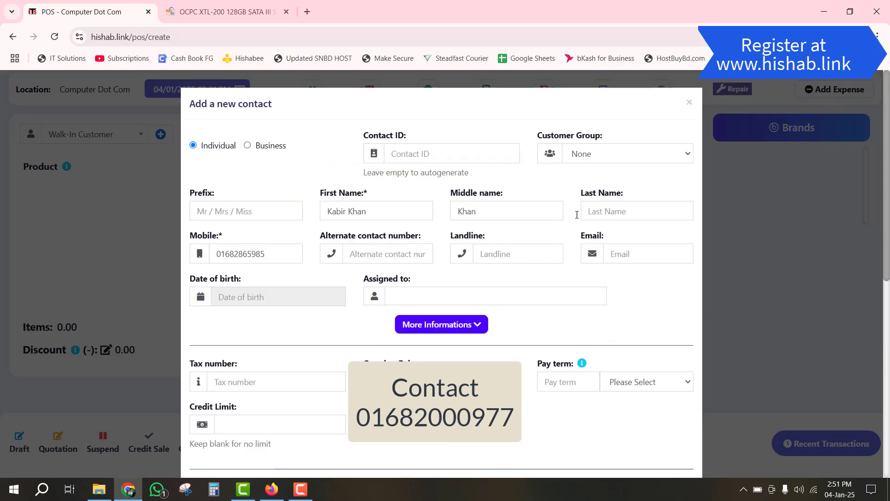
{"action": "left_click", "coordinate": [631, 211]}
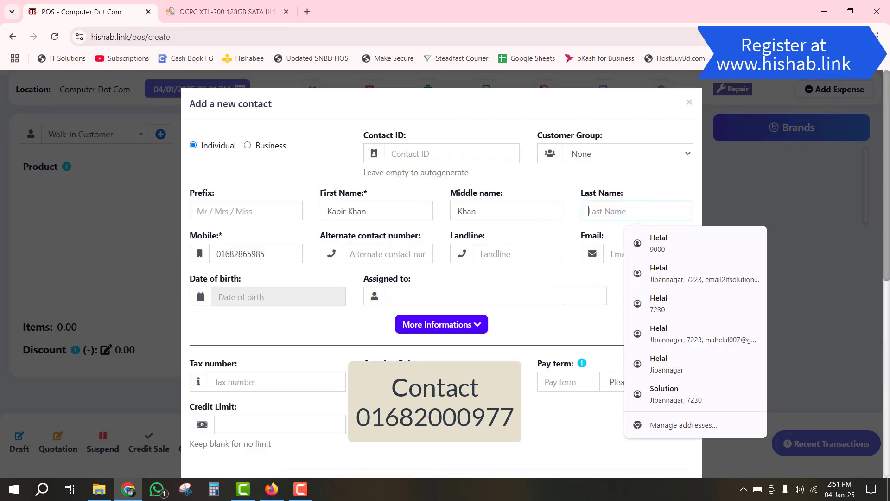
{"action": "scroll", "coordinate": [558, 323], "scroll_direction": "down", "scroll_amount": 8}
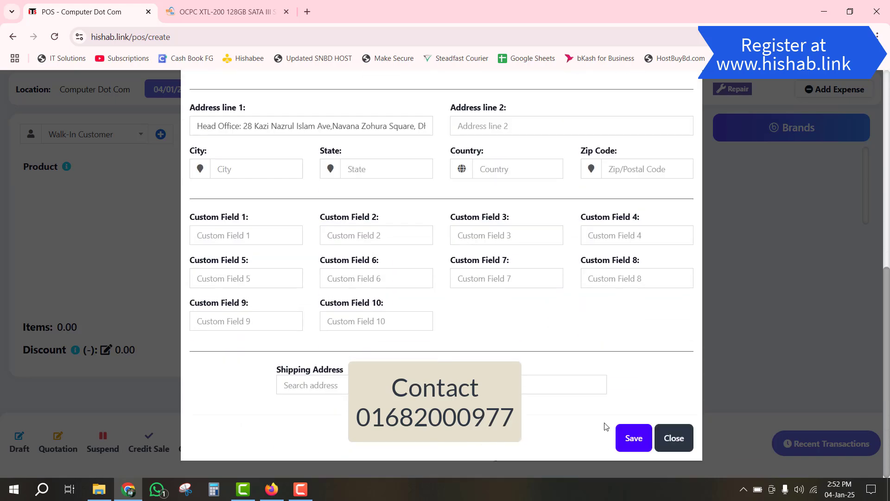
{"action": "left_click", "coordinate": [634, 438]}
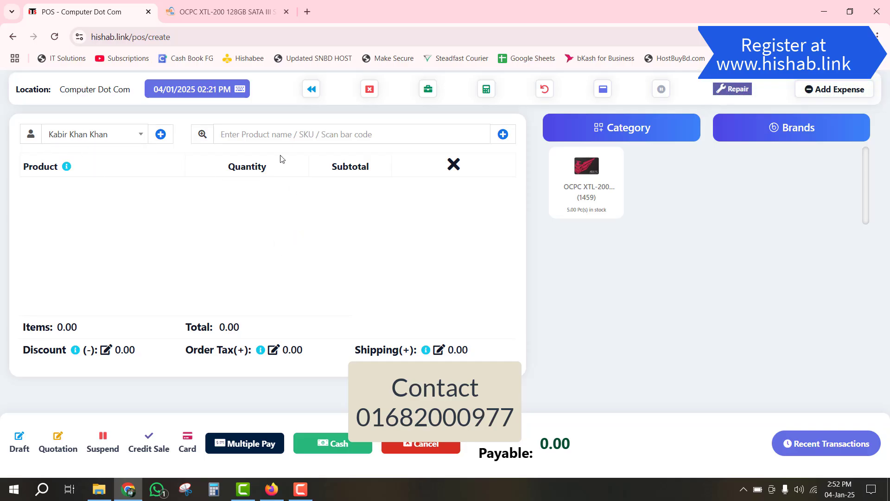
- Add the OCPC XTL-200 SSD to the cart, then remove it again
{"action": "left_click", "coordinate": [274, 129]}
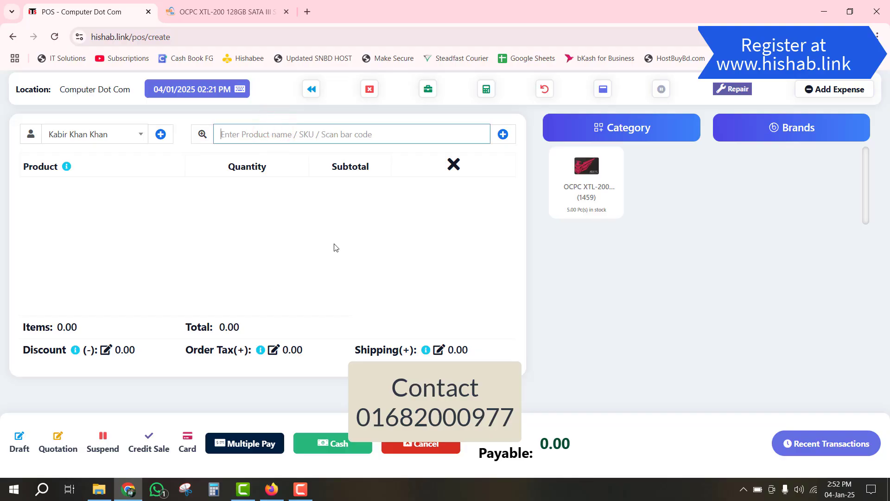
{"action": "left_click", "coordinate": [586, 167]}
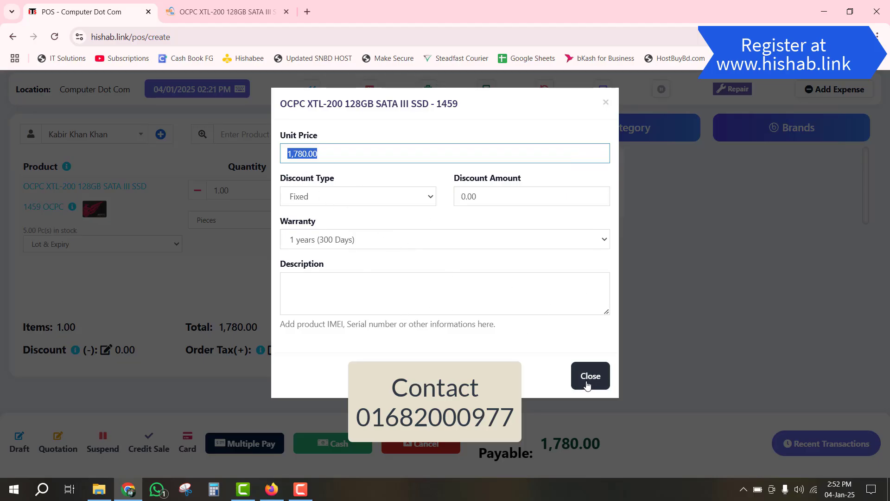
{"action": "left_click", "coordinate": [586, 383]}
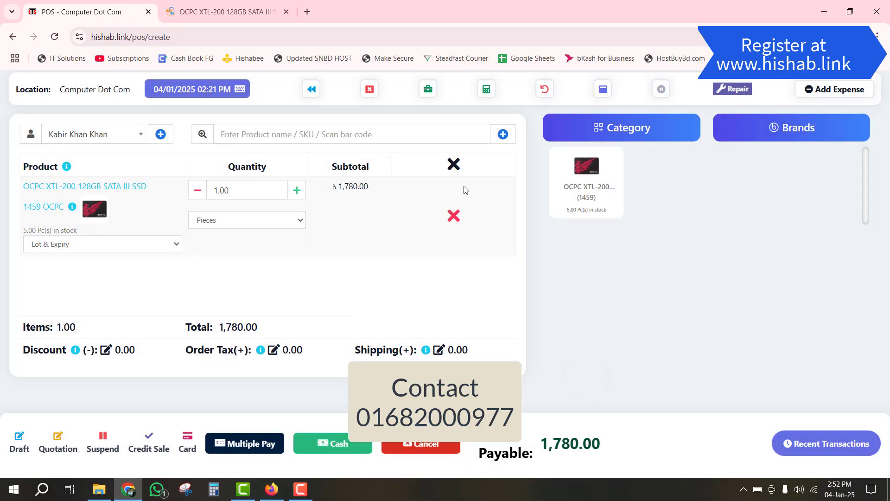
{"action": "left_click", "coordinate": [456, 216]}
- Search 'o' and re-add the OCPC XTL-200 SSD at 1,780.00, opening its price details
{"action": "left_click", "coordinate": [358, 136]}
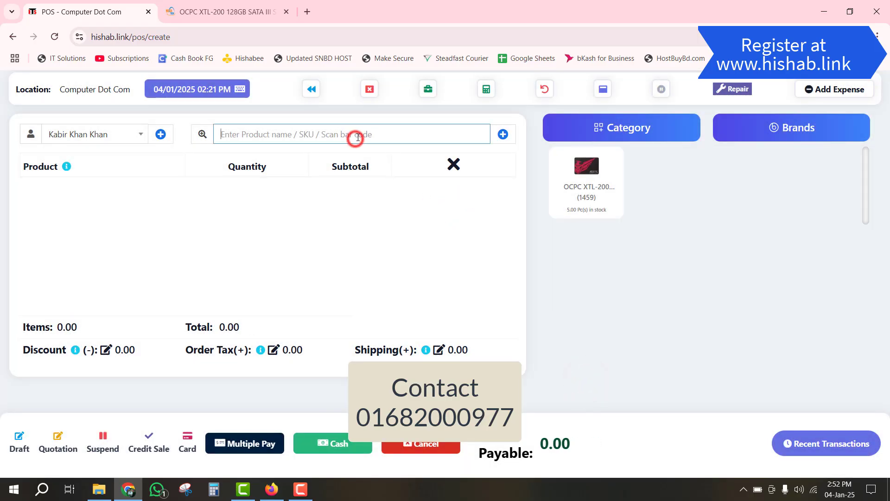
{"action": "type", "text": "o"}
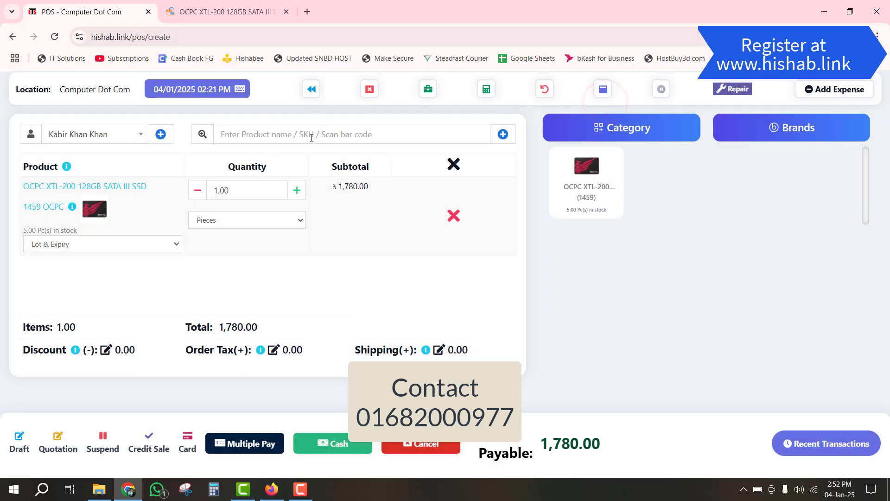
{"action": "left_click", "coordinate": [312, 136]}
{"action": "left_click", "coordinate": [331, 138]}
{"action": "left_click", "coordinate": [385, 133]}
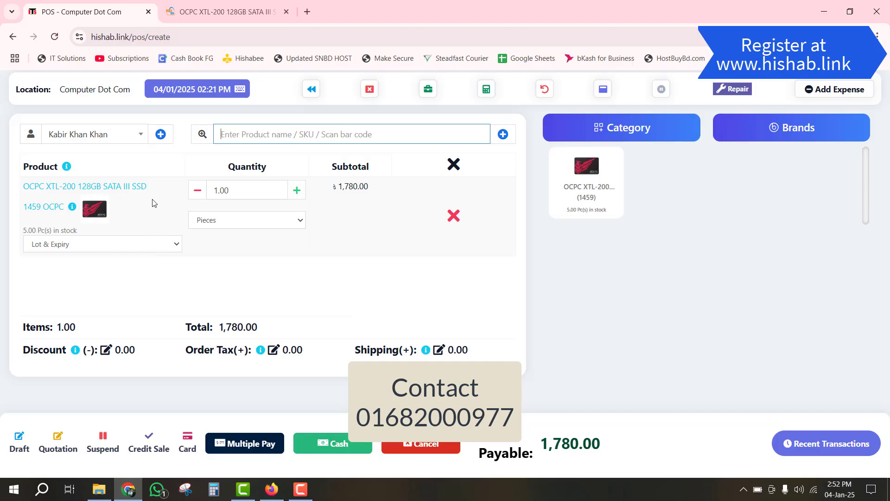
{"action": "left_click", "coordinate": [124, 184]}
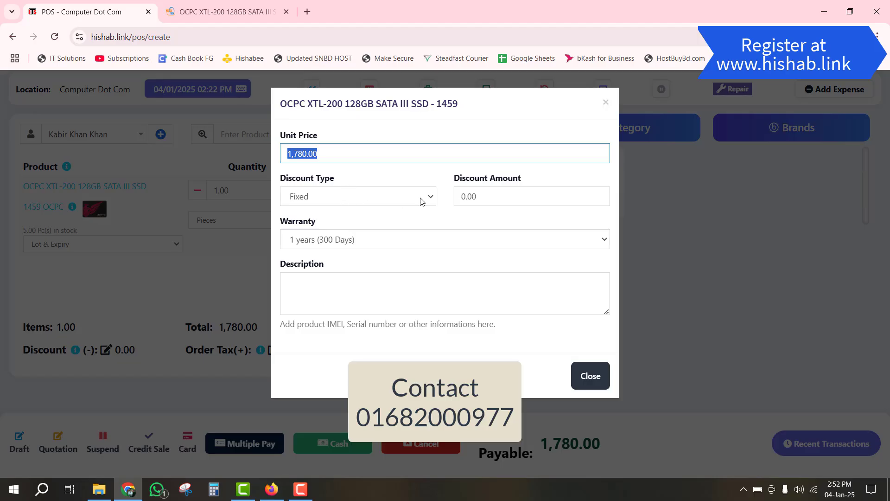
- Give the SSD a Fixed discount of 80
{"action": "left_click", "coordinate": [484, 196]}
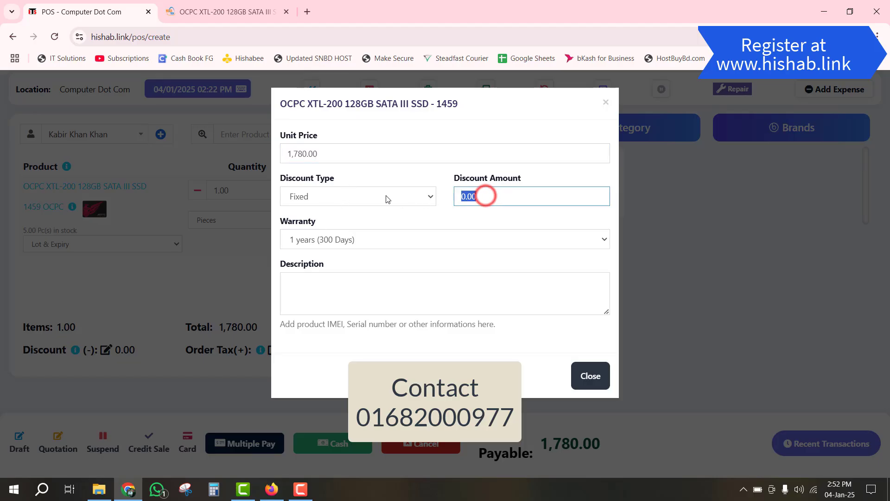
{"action": "left_click", "coordinate": [379, 197]}
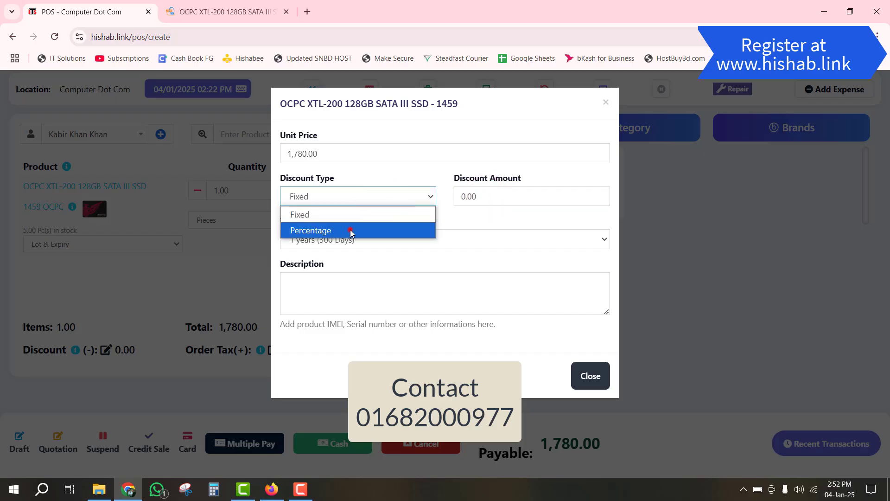
{"action": "left_click", "coordinate": [351, 231]}
{"action": "left_click", "coordinate": [497, 197]}
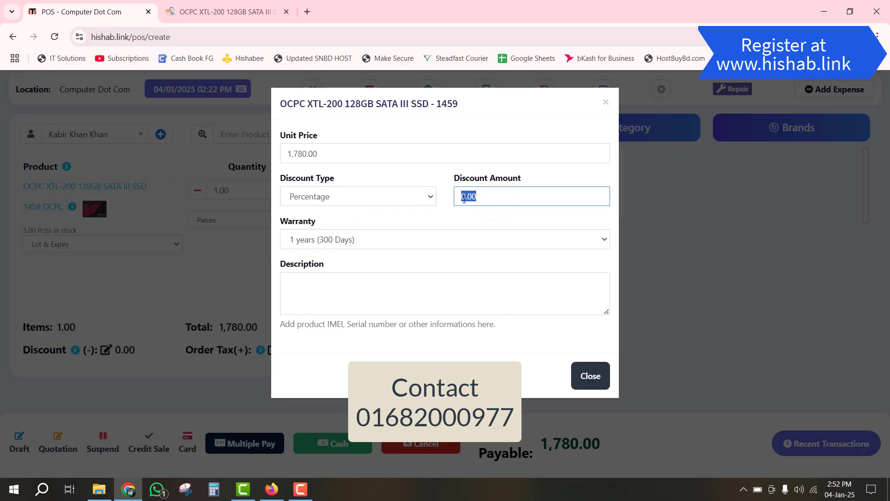
{"action": "left_click", "coordinate": [373, 197]}
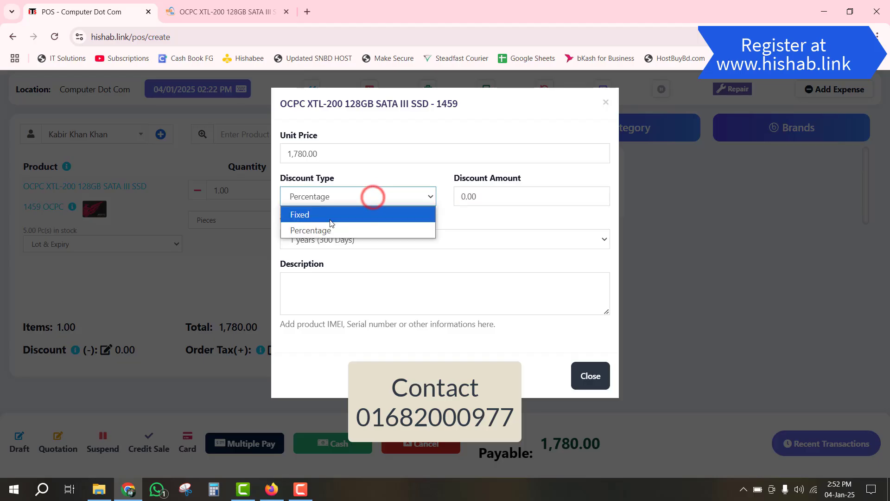
{"action": "left_click", "coordinate": [334, 215]}
{"action": "left_click", "coordinate": [516, 192]}
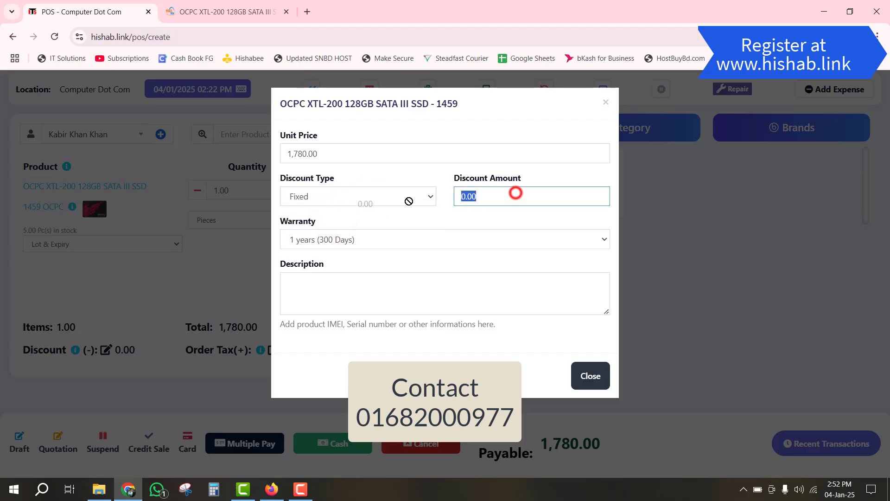
{"action": "type", "text": "80"}
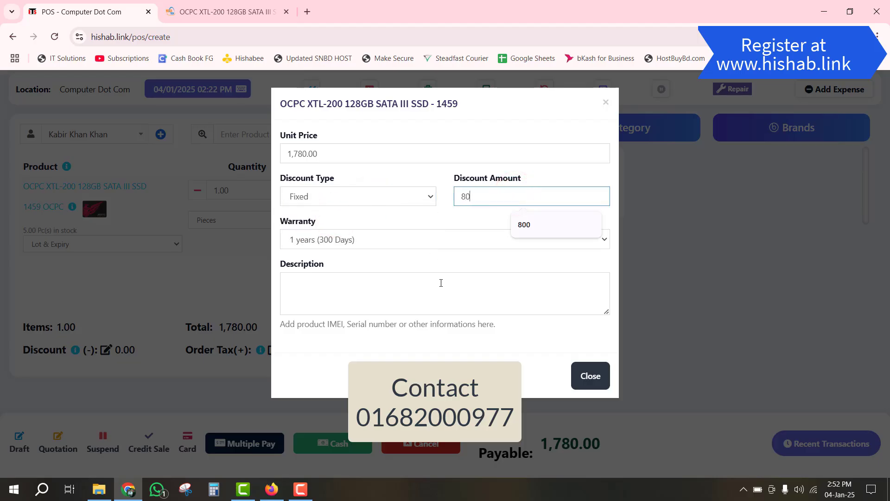
{"action": "left_click", "coordinate": [386, 295]}
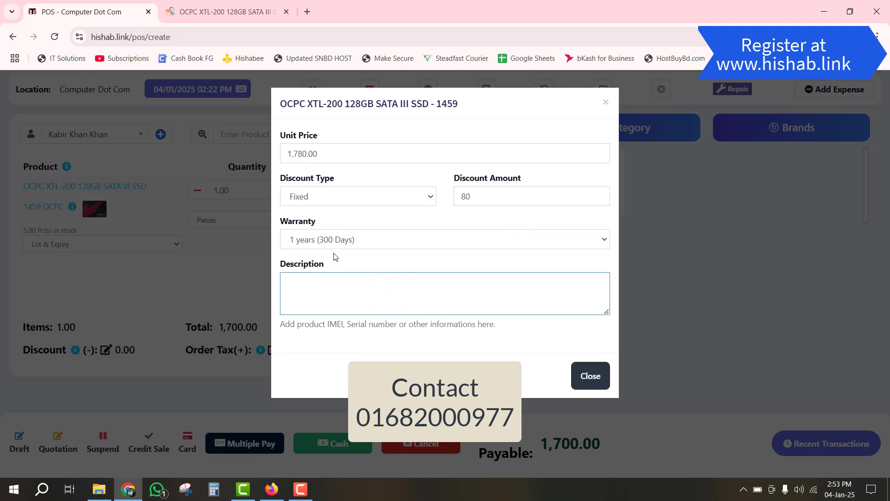
{"action": "left_click", "coordinate": [359, 239]}
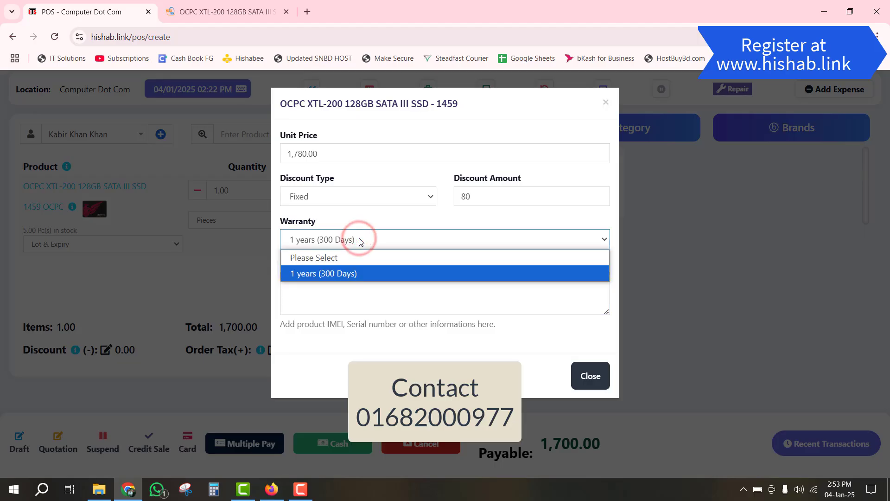
{"action": "left_click", "coordinate": [360, 240]}
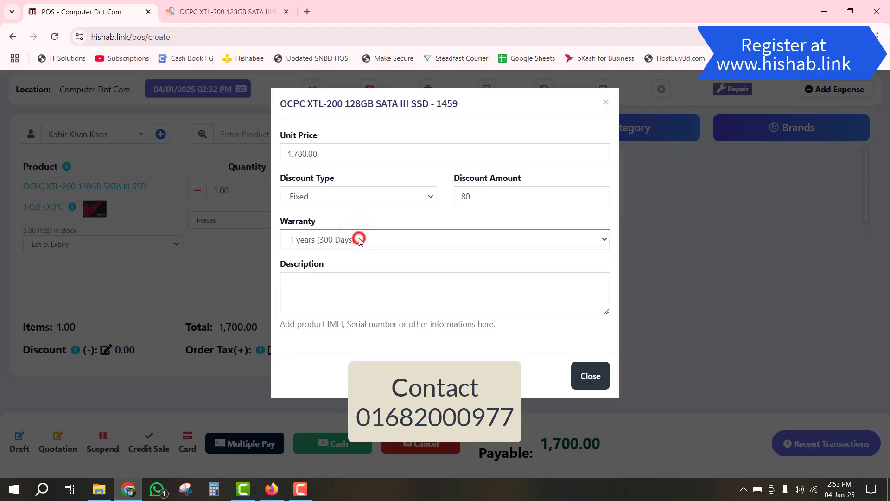
{"action": "left_click", "coordinate": [362, 288]}
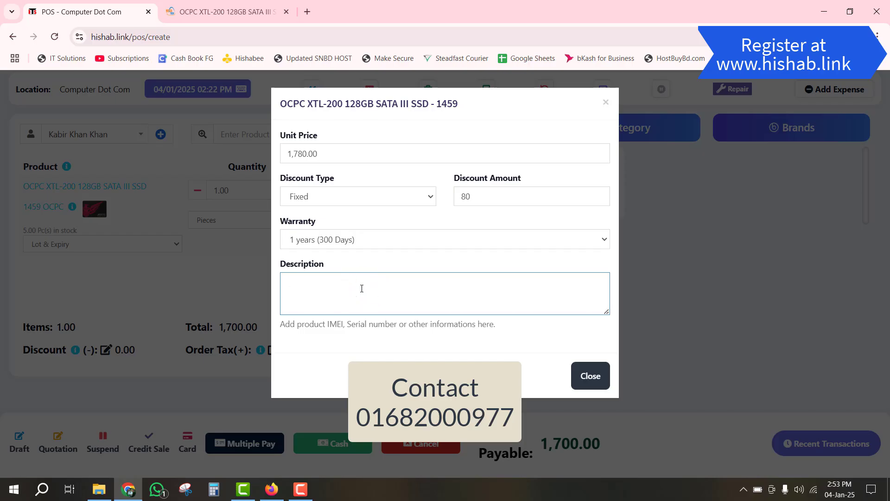
{"action": "left_click", "coordinate": [586, 377]}
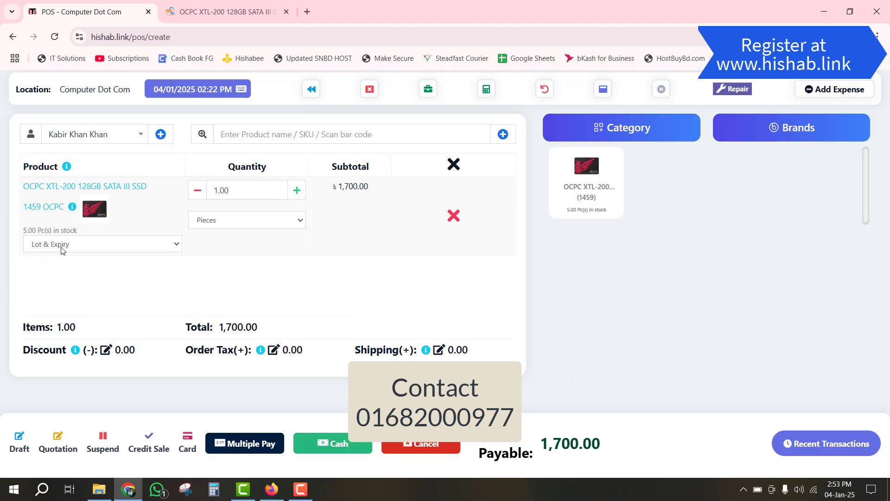
- Assign the SSD to lot C0002/01.01.25 with expiry 21/06/2028
{"action": "left_click", "coordinate": [117, 243]}
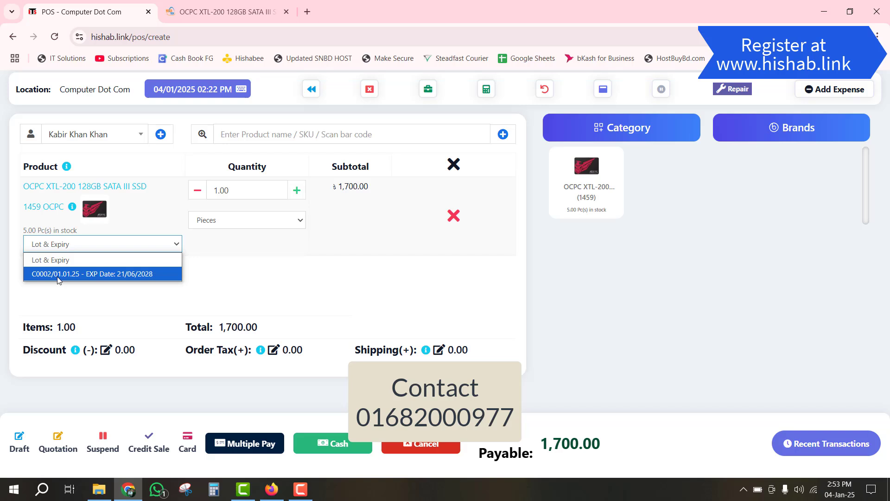
{"action": "left_click", "coordinate": [115, 275]}
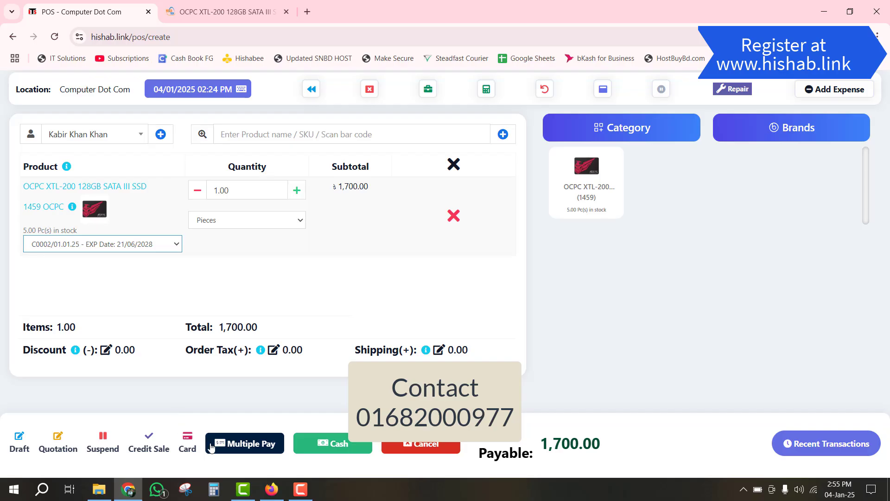
- Bring up the Payment dialog for the 1,700.00 SSD sale, paying in Cash
{"action": "left_click", "coordinate": [243, 443]}
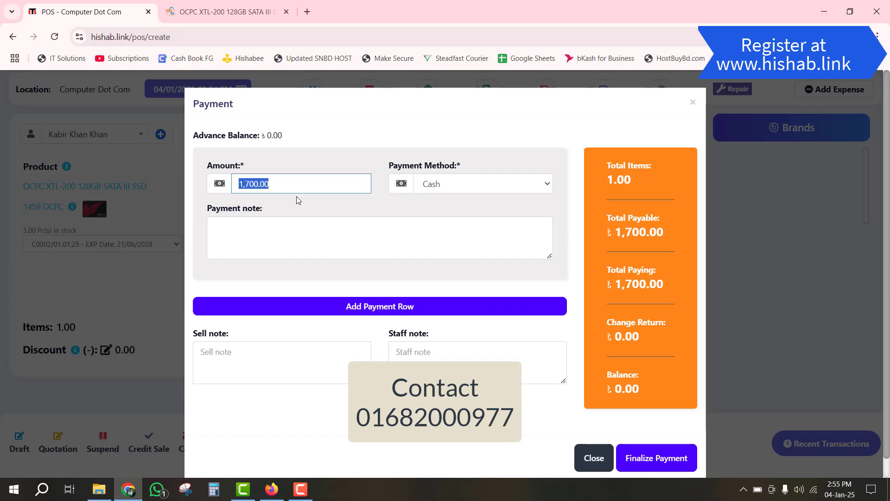
- Pay 1,200.00 cash toward the SSD sale and finalize it despite the 500.00 balance due
{"action": "type", "text": "1200"}
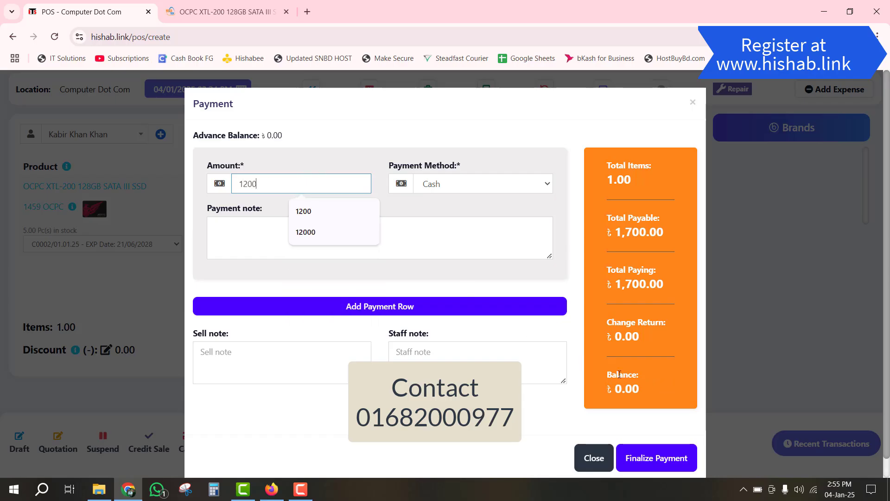
{"action": "left_click", "coordinate": [580, 341]}
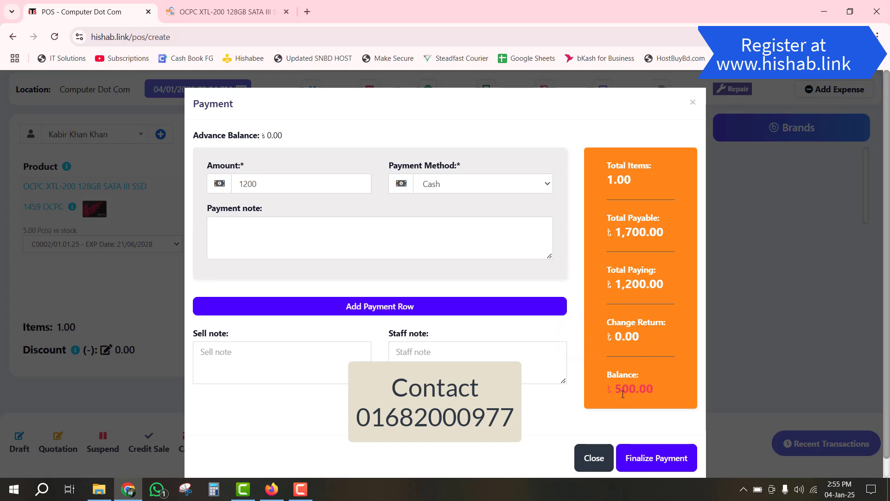
{"action": "left_click_drag", "start_coordinate": [616, 392], "coordinate": [653, 389]}
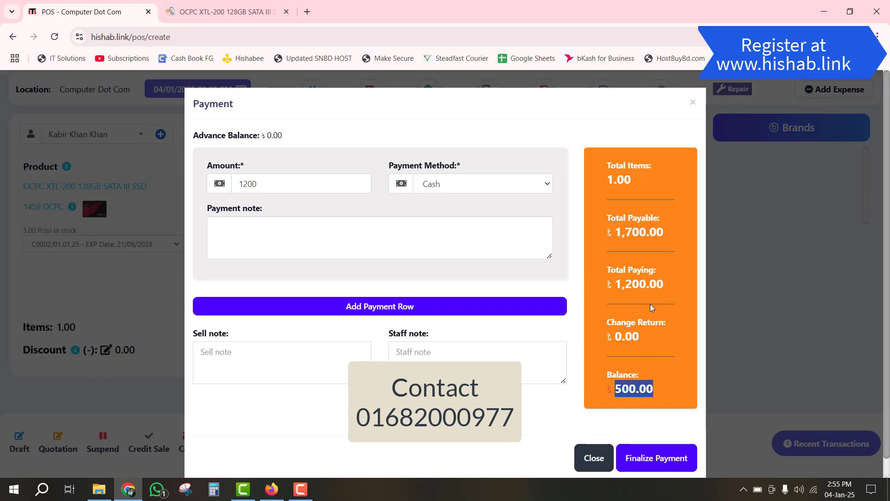
{"action": "left_click", "coordinate": [595, 457]}
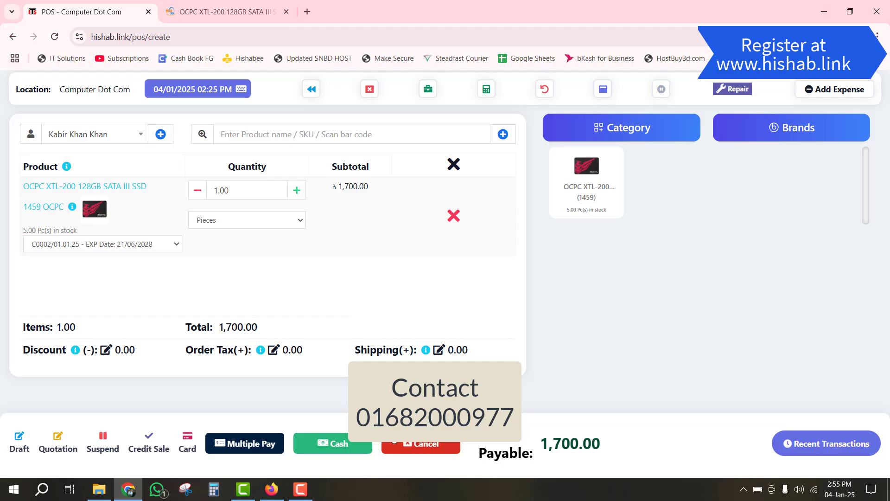
{"action": "left_click", "coordinate": [228, 443]}
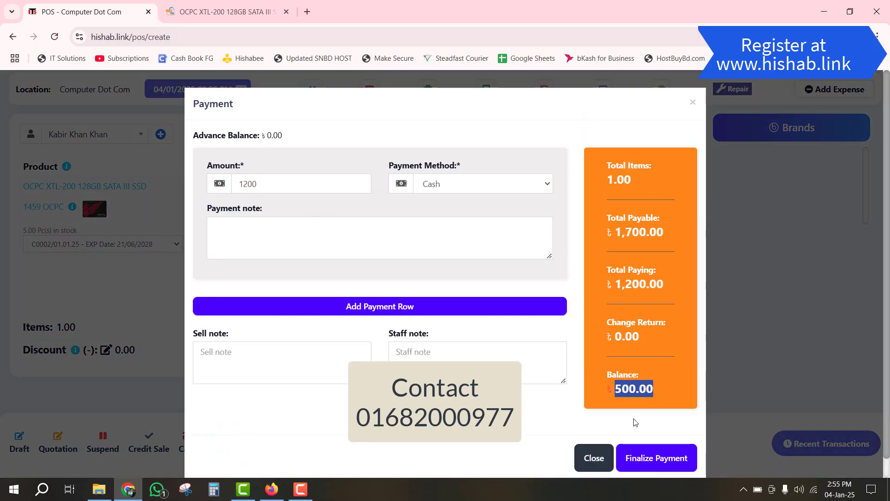
{"action": "left_click", "coordinate": [659, 462]}
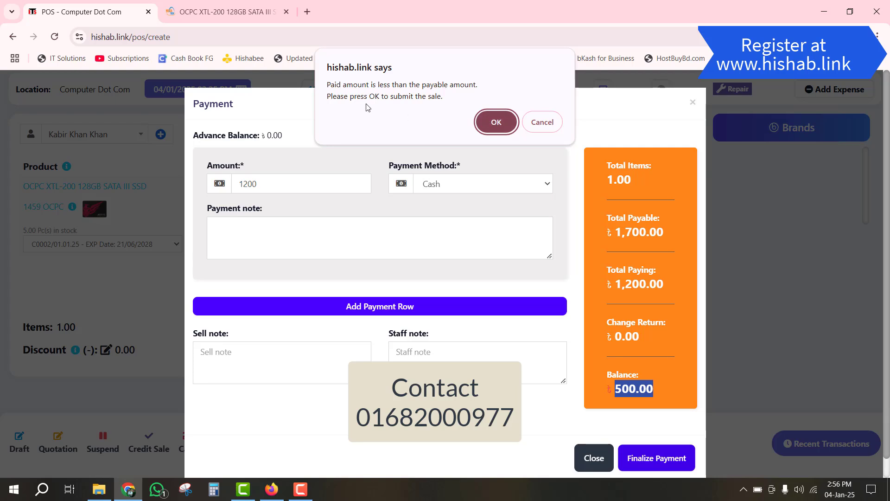
{"action": "left_click", "coordinate": [498, 121]}
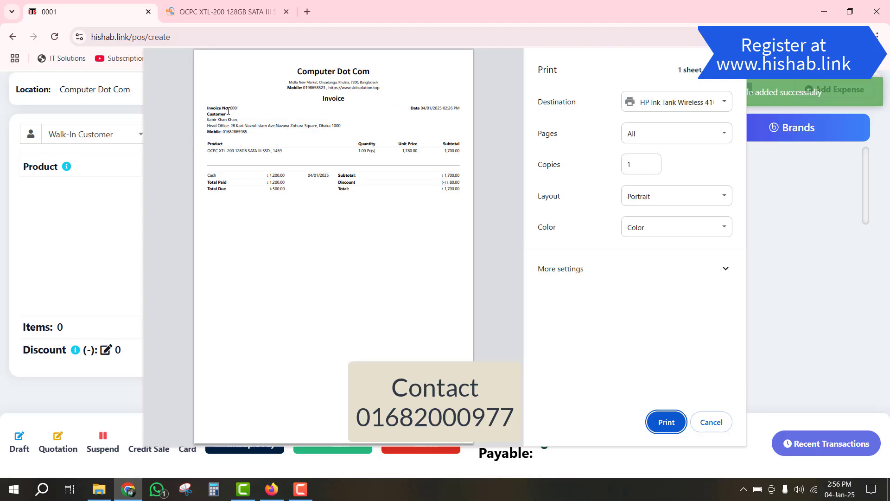
- Check invoice 0001's address, product line, 80.00 discount, 1,200.00 paid and 500.00 due, then cancel printing
{"action": "left_click_drag", "start_coordinate": [208, 122], "coordinate": [243, 131]}
{"action": "scroll", "coordinate": [307, 171], "scroll_direction": "up", "scroll_amount": 1}
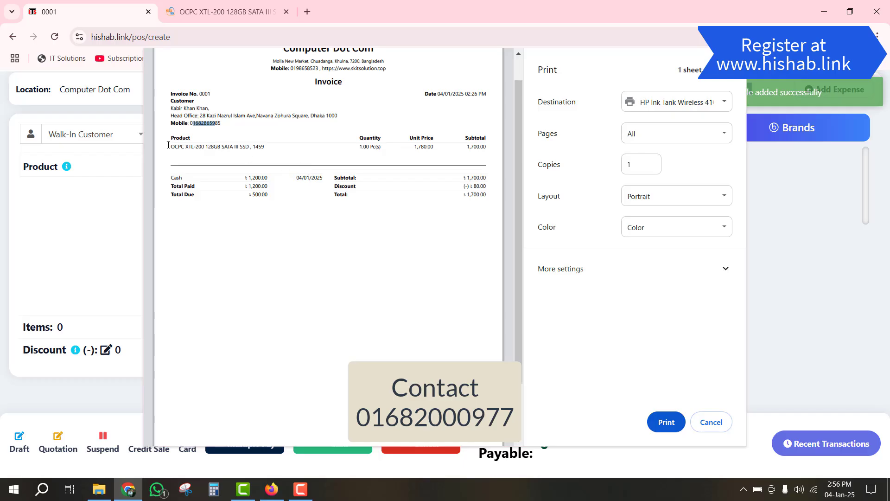
{"action": "left_click_drag", "start_coordinate": [171, 146], "coordinate": [273, 147]}
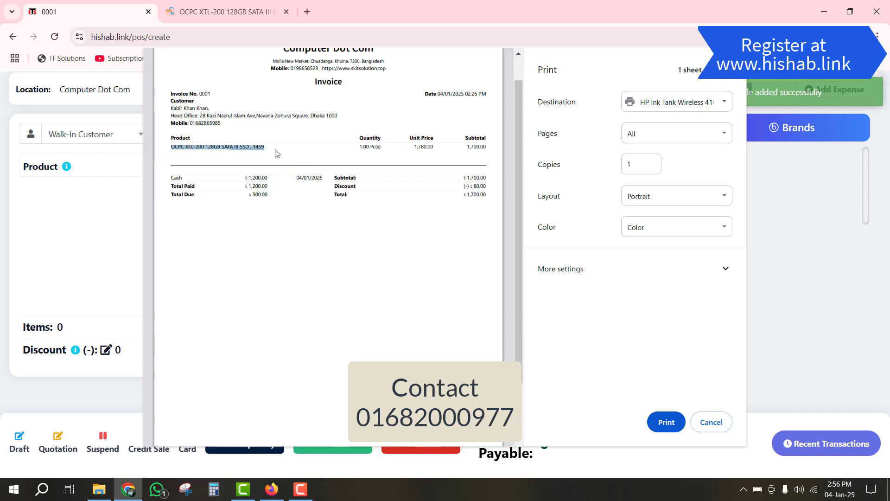
{"action": "double_click", "coordinate": [474, 187]}
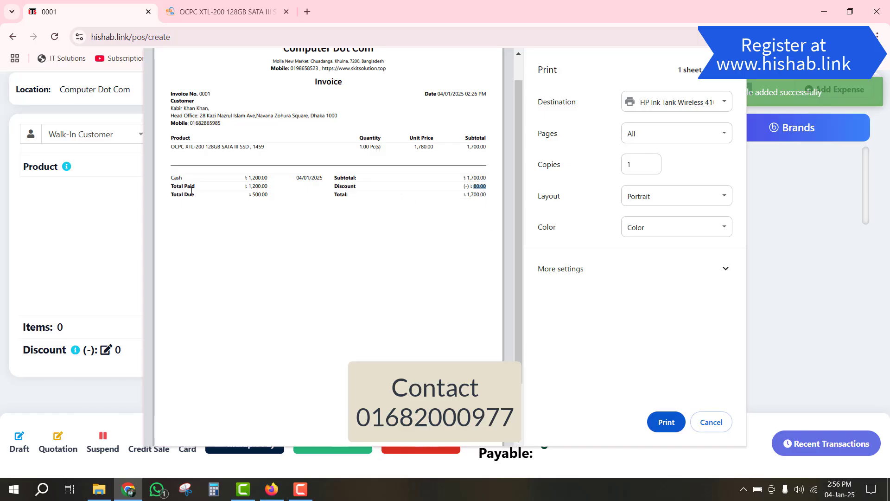
{"action": "triple_click", "coordinate": [247, 187]}
{"action": "triple_click", "coordinate": [246, 195]}
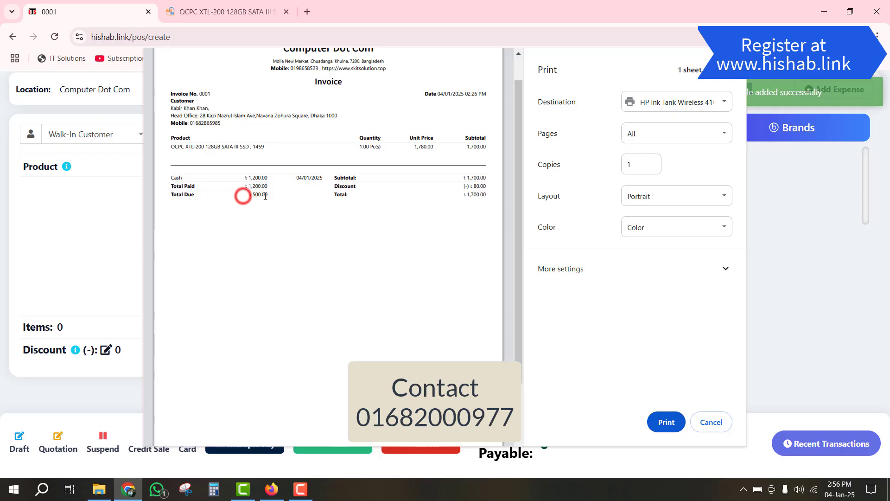
{"action": "scroll", "coordinate": [293, 205], "scroll_direction": "up", "scroll_amount": 1}
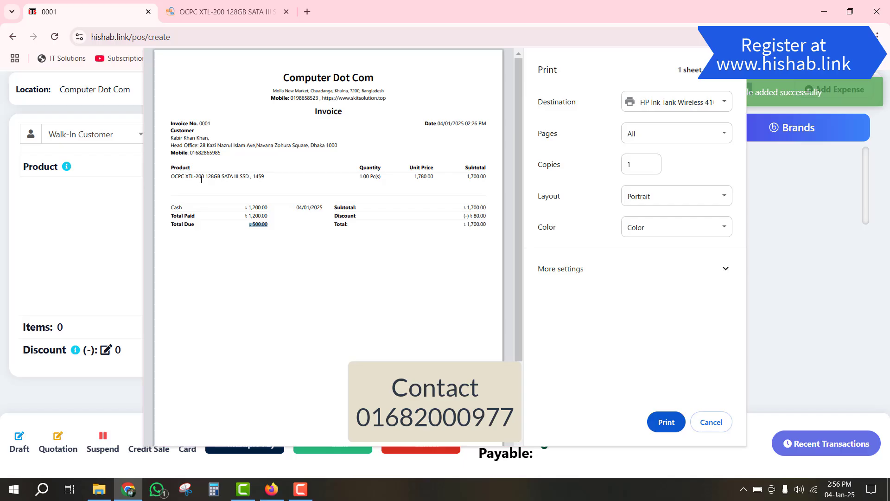
{"action": "scroll", "coordinate": [205, 183], "scroll_direction": "down", "scroll_amount": 3}
{"action": "scroll", "coordinate": [211, 179], "scroll_direction": "up", "scroll_amount": 3}
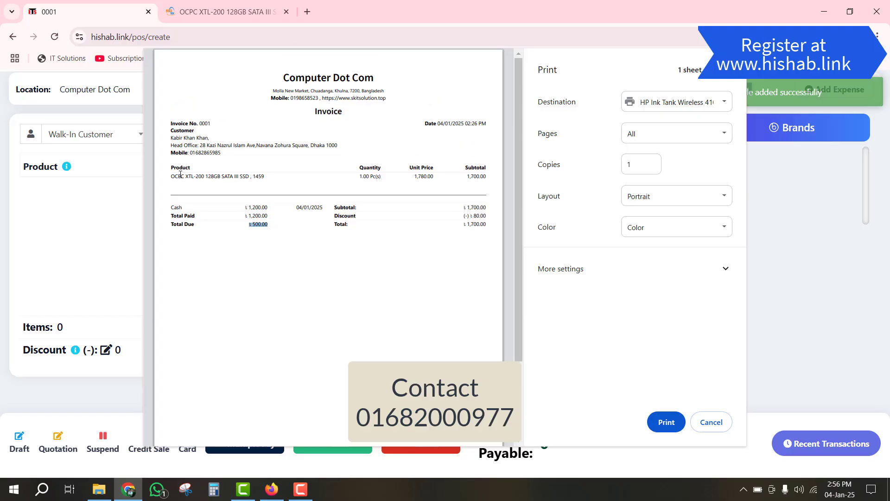
{"action": "left_click", "coordinate": [713, 423]}
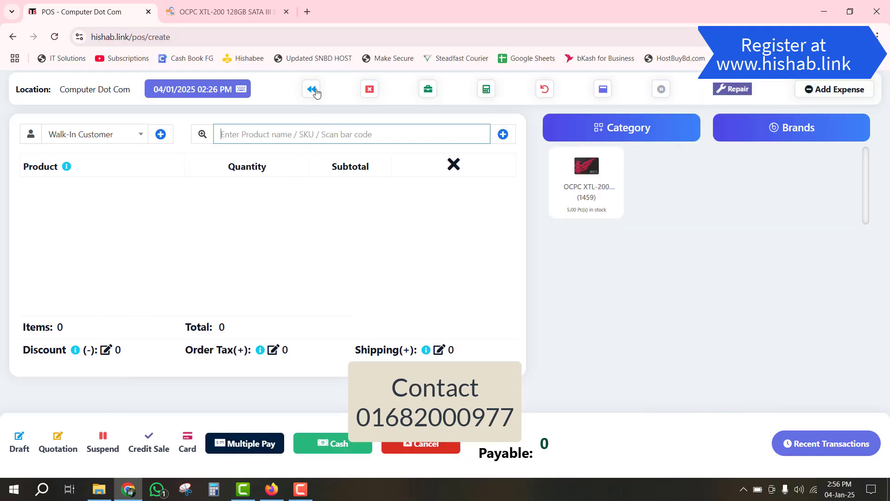
- Leave the POS and go through Settings > Invoice Settings > Invoice Layouts to edit the Default layout
{"action": "left_click", "coordinate": [313, 91]}
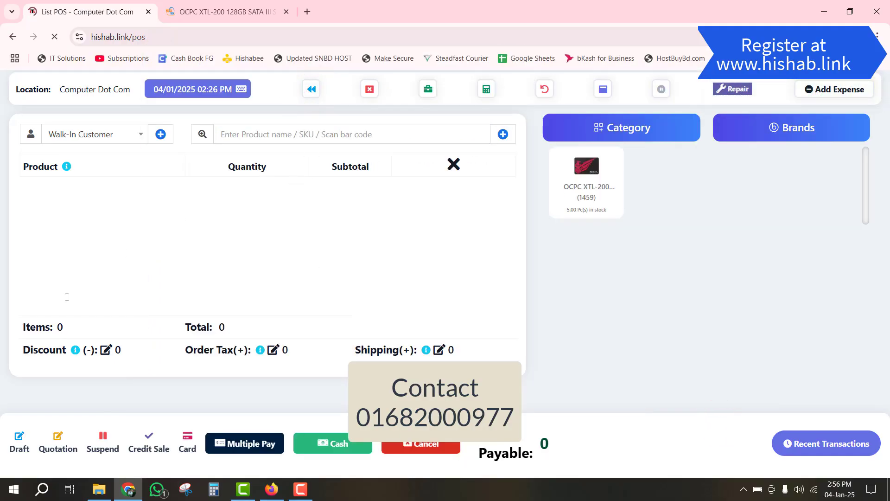
{"action": "scroll", "coordinate": [74, 318], "scroll_direction": "down", "scroll_amount": 9}
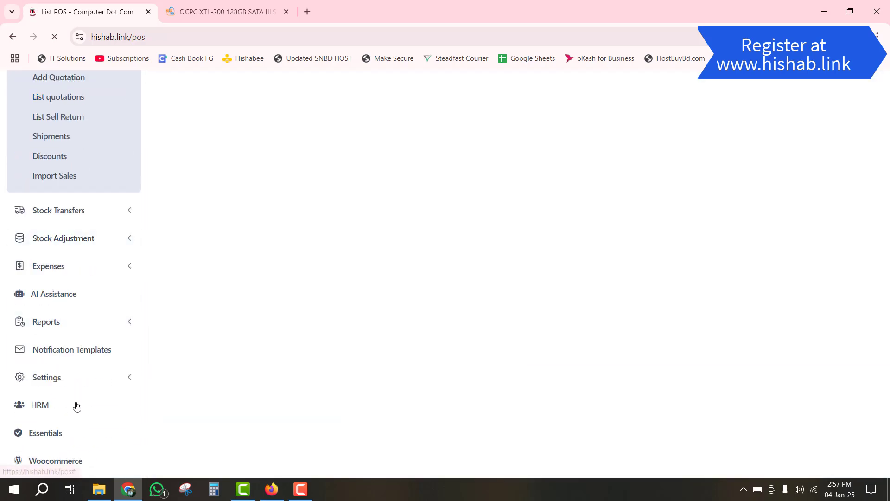
{"action": "left_click", "coordinate": [66, 379]}
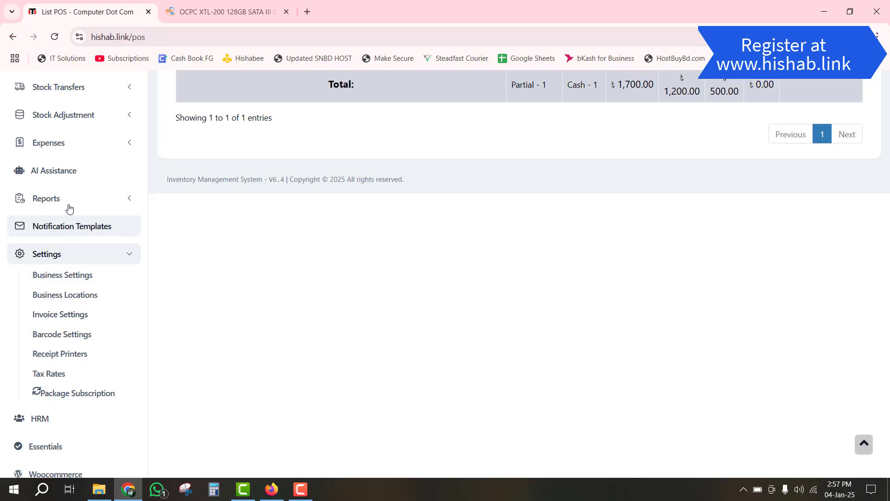
{"action": "left_click", "coordinate": [90, 319]}
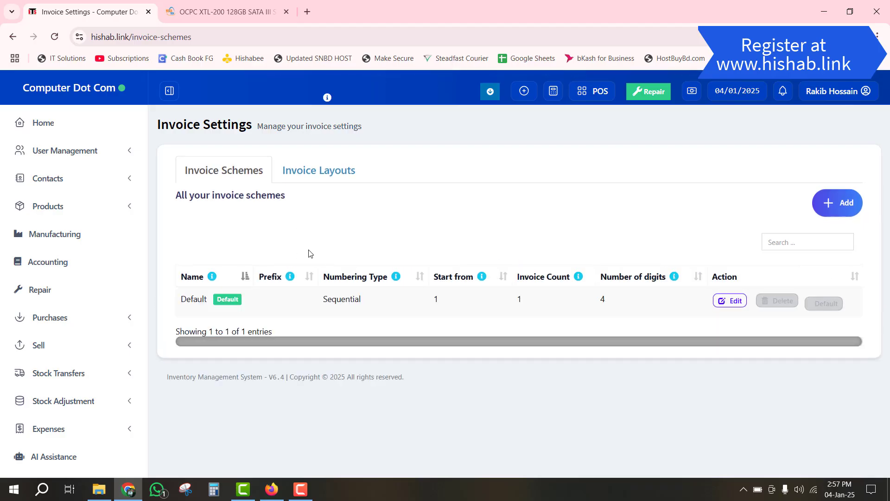
{"action": "left_click", "coordinate": [319, 178]}
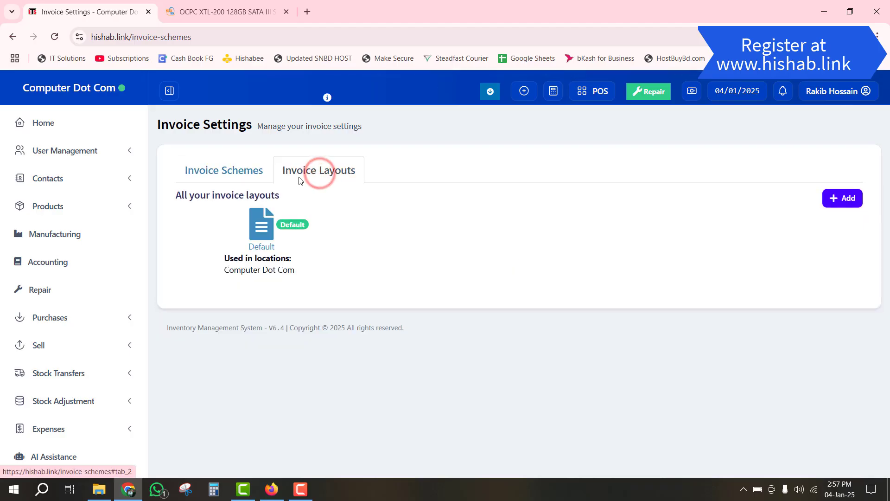
{"action": "left_click", "coordinate": [232, 171]}
{"action": "left_click", "coordinate": [308, 171]}
{"action": "left_click", "coordinate": [256, 224]}
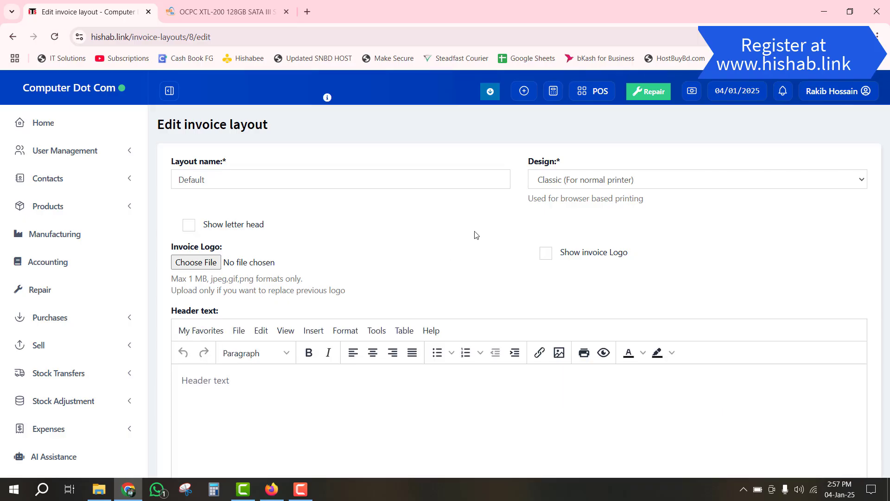
- Turn on the invoice logo and place the cursor in the invoice header text
{"action": "left_click", "coordinate": [546, 253]}
{"action": "scroll", "coordinate": [257, 266], "scroll_direction": "down", "scroll_amount": 2}
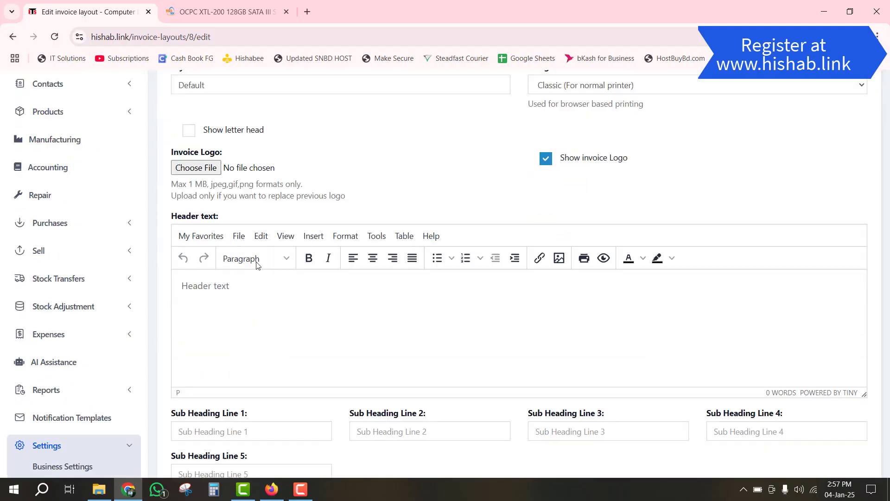
{"action": "scroll", "coordinate": [257, 264], "scroll_direction": "down", "scroll_amount": 2}
{"action": "left_click", "coordinate": [231, 216]}
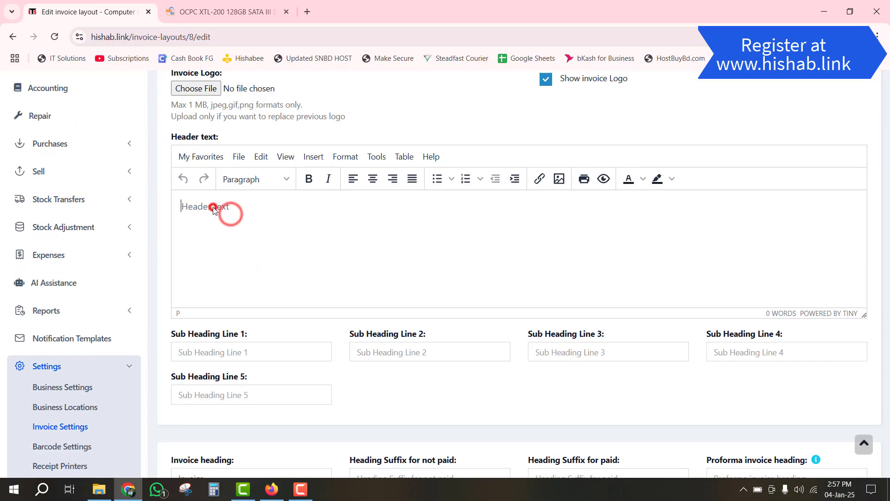
- Show the salesperson and the commission agent on invoices
{"action": "scroll", "coordinate": [304, 250], "scroll_direction": "down", "scroll_amount": 3}
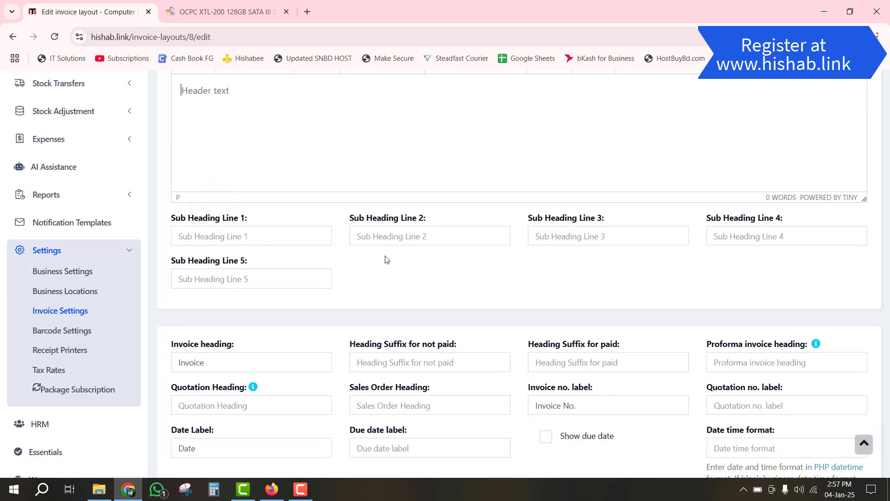
{"action": "scroll", "coordinate": [386, 258], "scroll_direction": "down", "scroll_amount": 4}
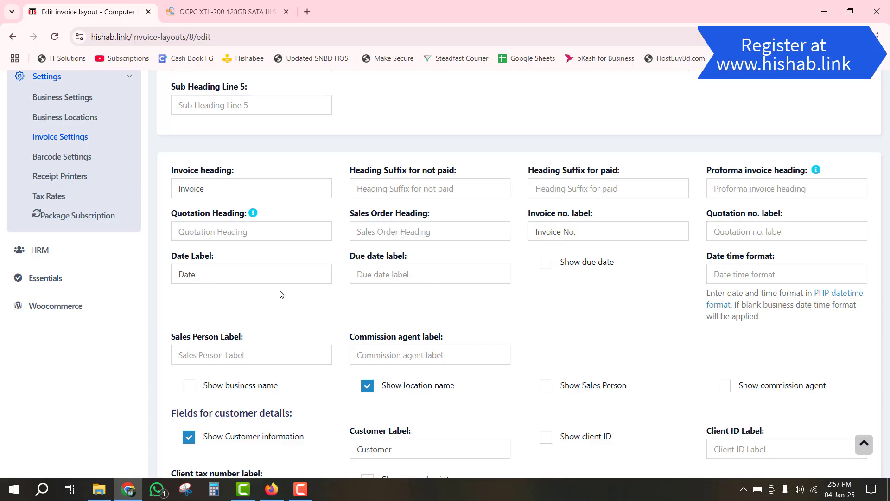
{"action": "scroll", "coordinate": [393, 306], "scroll_direction": "down", "scroll_amount": 3}
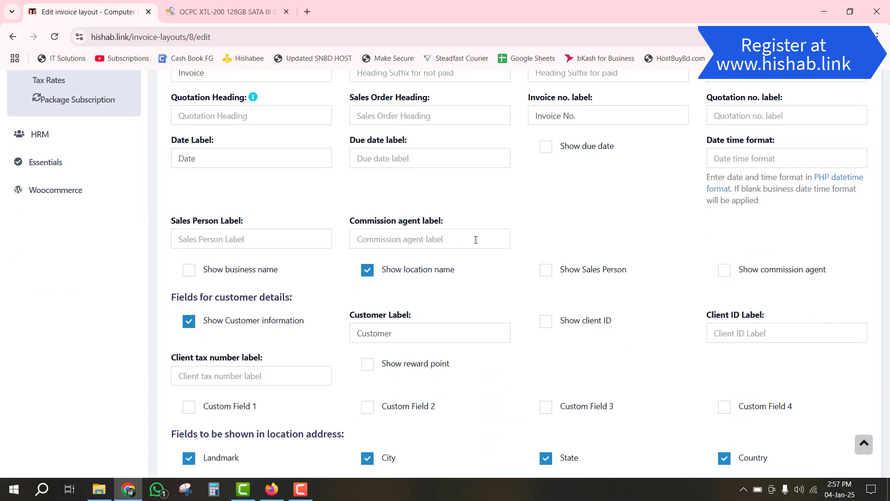
{"action": "scroll", "coordinate": [476, 240], "scroll_direction": "down", "scroll_amount": 1}
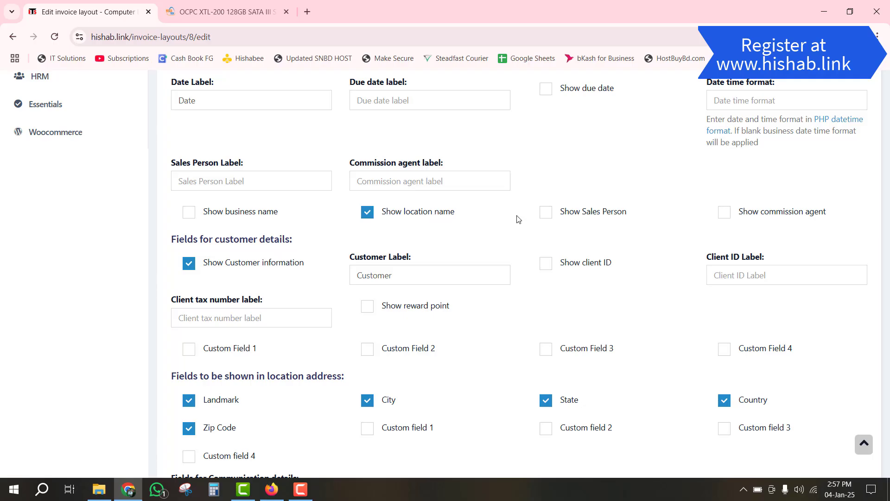
{"action": "left_click", "coordinate": [543, 214]}
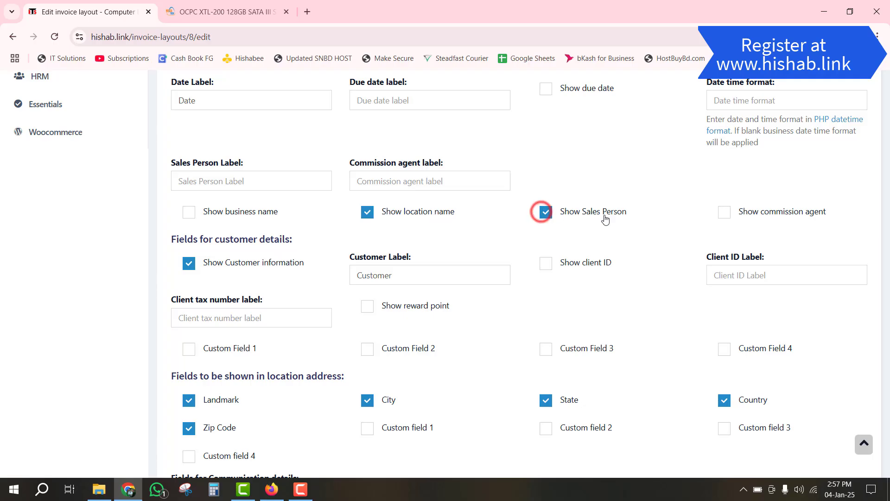
{"action": "left_click", "coordinate": [724, 216]}
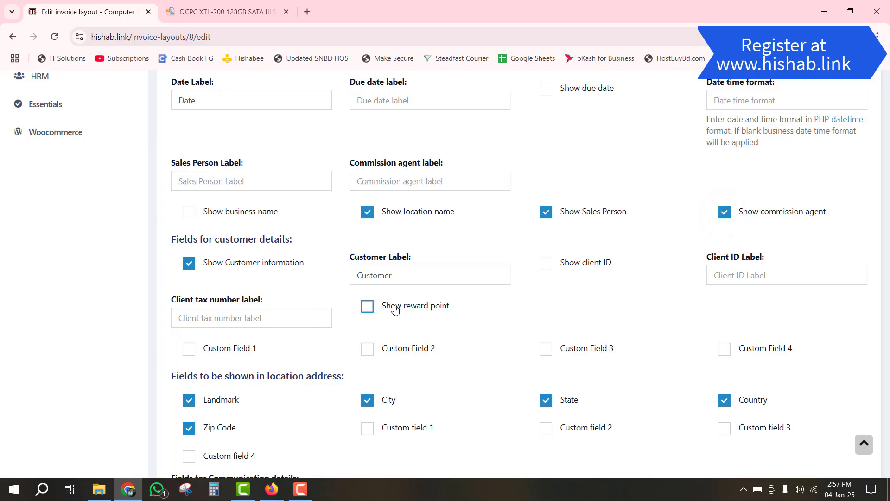
- Stop showing Tax 1 details on the invoice layout
{"action": "scroll", "coordinate": [395, 310], "scroll_direction": "down", "scroll_amount": 3}
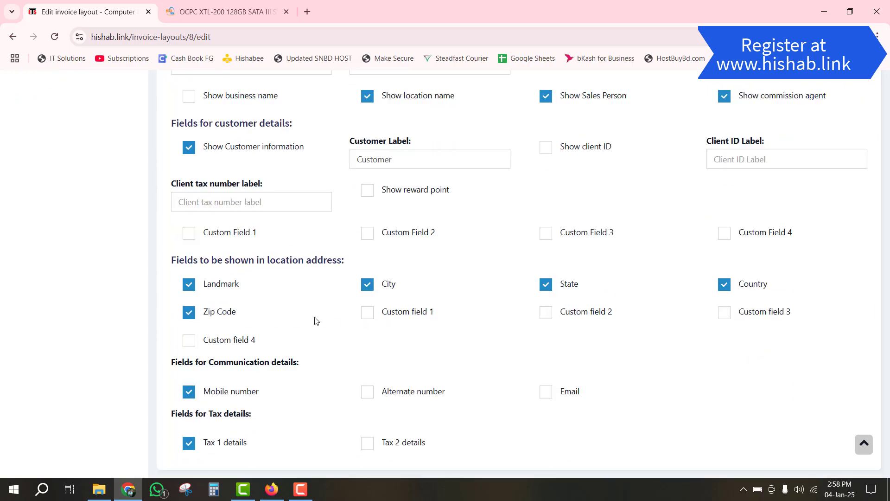
{"action": "scroll", "coordinate": [314, 315], "scroll_direction": "down", "scroll_amount": 3}
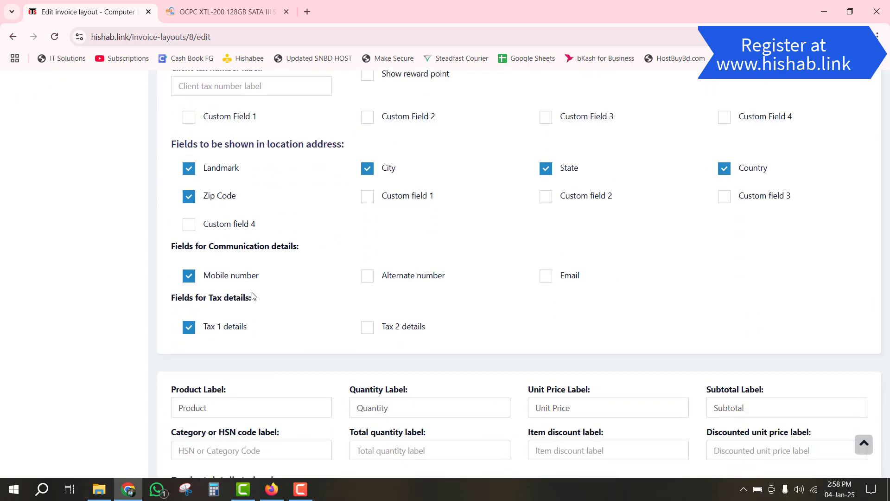
{"action": "left_click", "coordinate": [188, 327]}
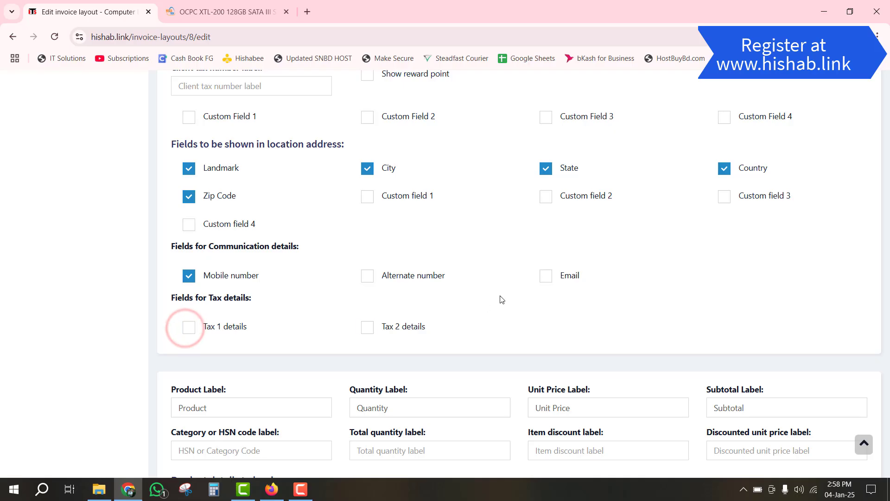
{"action": "scroll", "coordinate": [449, 278], "scroll_direction": "down", "scroll_amount": 4}
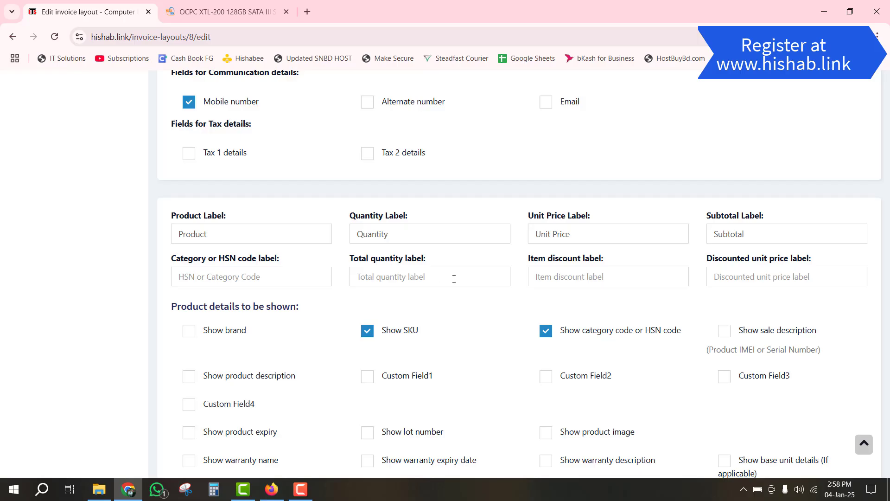
- Show sale description and product description on invoices, checking the SSD's specification page
{"action": "scroll", "coordinate": [454, 287], "scroll_direction": "down", "scroll_amount": 2}
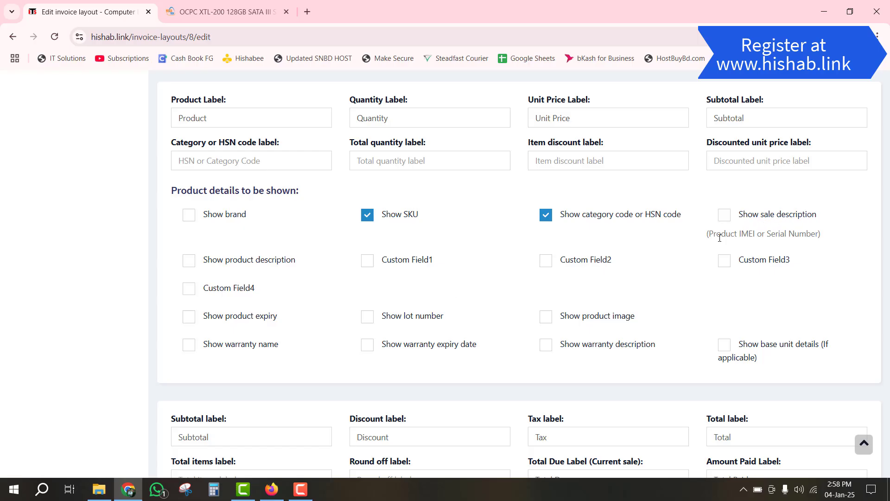
{"action": "left_click", "coordinate": [724, 215]}
{"action": "left_click", "coordinate": [190, 263]}
{"action": "left_click", "coordinate": [160, 6]}
{"action": "scroll", "coordinate": [145, 397], "scroll_direction": "down", "scroll_amount": 8}
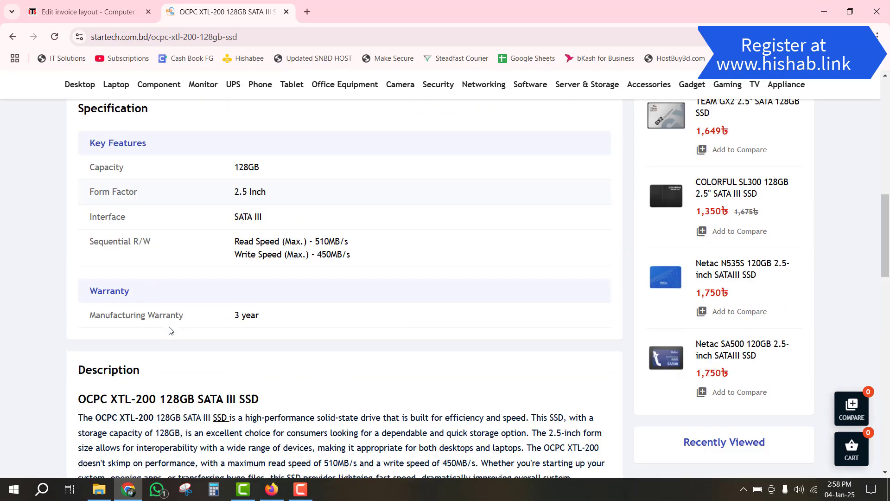
{"action": "left_click", "coordinate": [88, 12]}
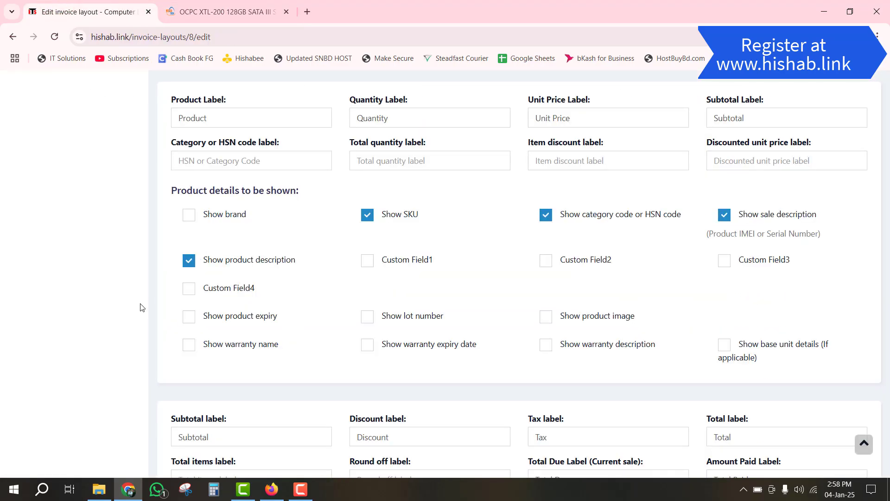
- Show warranty expiry date and product image on invoices, with warranty name left off
{"action": "left_click", "coordinate": [189, 345]}
{"action": "left_click", "coordinate": [366, 346]}
{"action": "left_click", "coordinate": [189, 344]}
{"action": "left_click", "coordinate": [546, 319]}
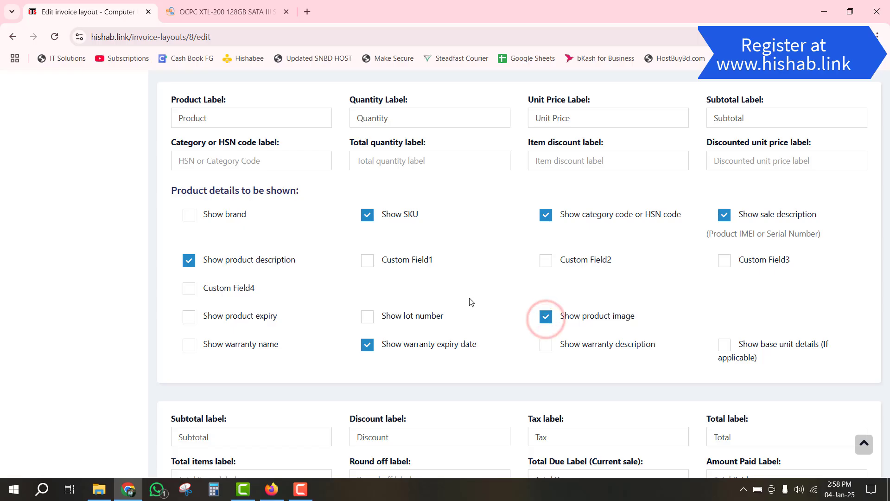
{"action": "scroll", "coordinate": [471, 302], "scroll_direction": "down", "scroll_amount": 3}
{"action": "scroll", "coordinate": [471, 302], "scroll_direction": "down", "scroll_amount": 8}
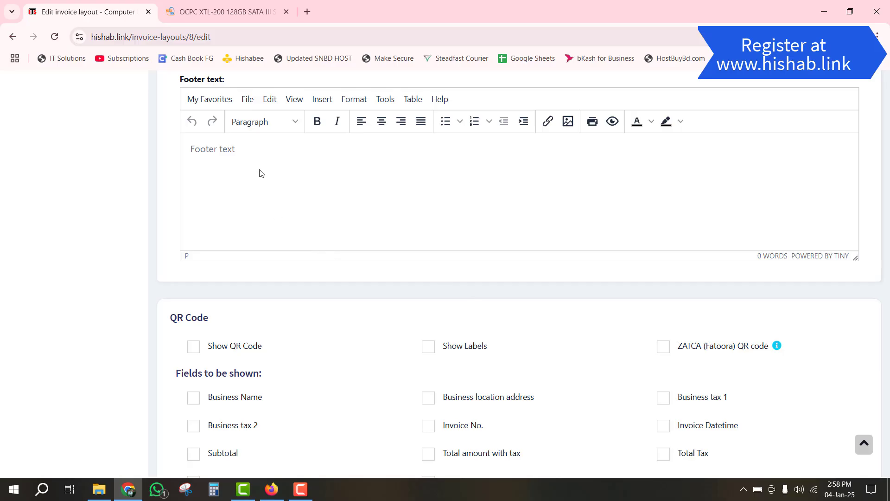
- Set the invoice footer to 'Thansk', enable the QR code, and save the layout
{"action": "scroll", "coordinate": [245, 189], "scroll_direction": "up", "scroll_amount": 1}
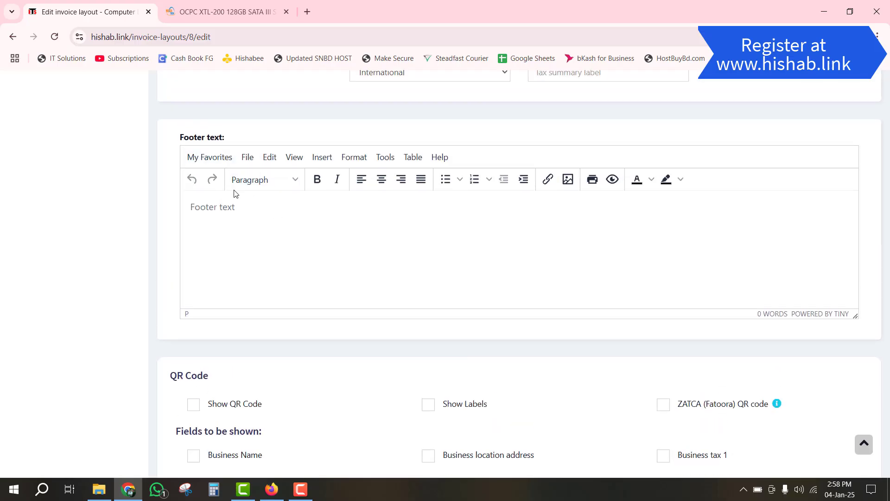
{"action": "left_click", "coordinate": [260, 220]}
{"action": "type", "text": "Thansk"}
{"action": "scroll", "coordinate": [348, 289], "scroll_direction": "down", "scroll_amount": 5}
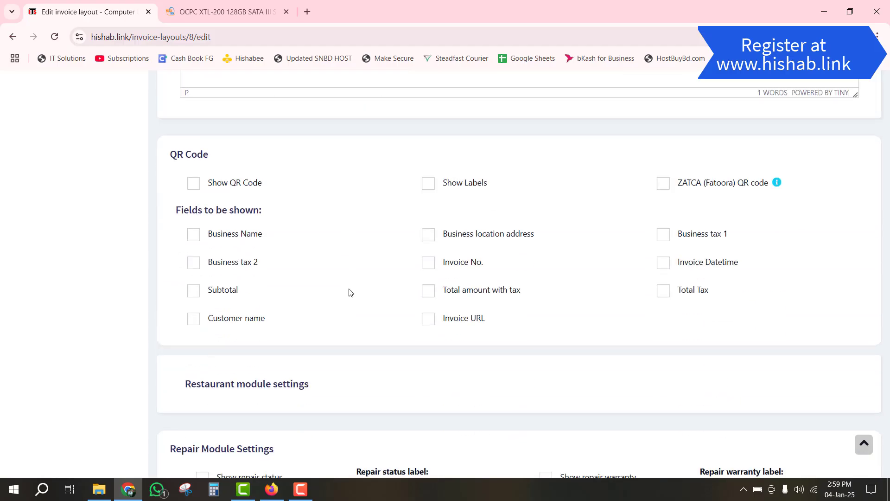
{"action": "left_click", "coordinate": [197, 173]}
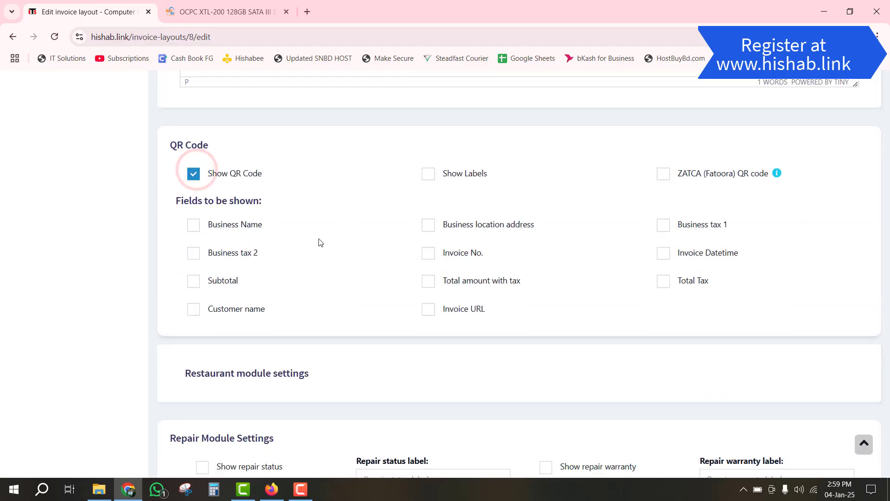
{"action": "scroll", "coordinate": [328, 249], "scroll_direction": "down", "scroll_amount": 3}
{"action": "scroll", "coordinate": [329, 251], "scroll_direction": "down", "scroll_amount": 4}
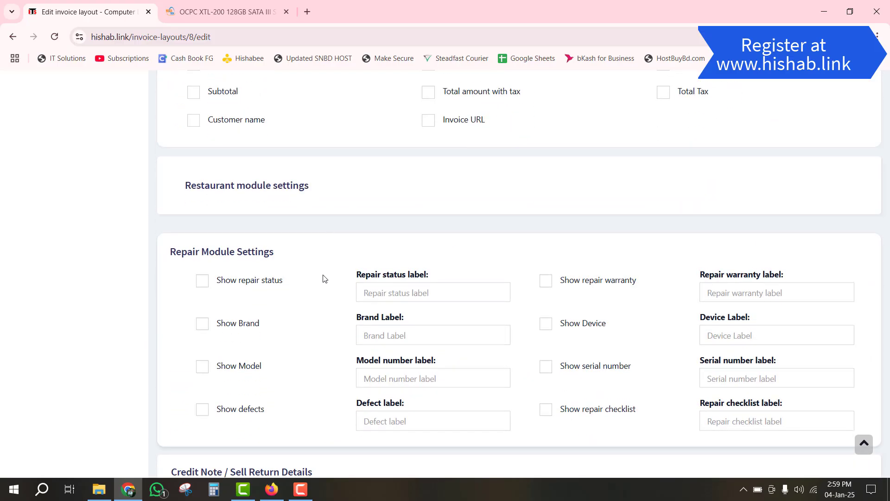
{"action": "left_click", "coordinate": [527, 437]}
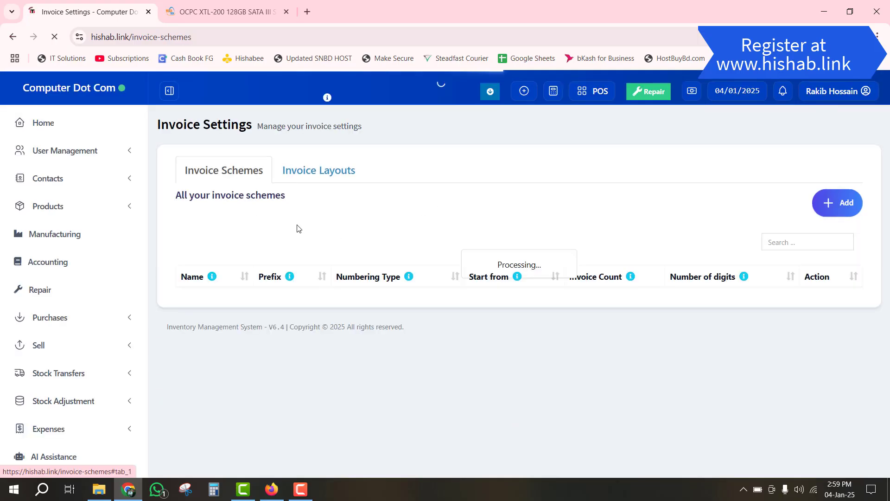
- Go to Sell > All sales to see invoice 0001 with 500.00 due
{"action": "left_click", "coordinate": [70, 351]}
{"action": "left_click", "coordinate": [59, 387]}
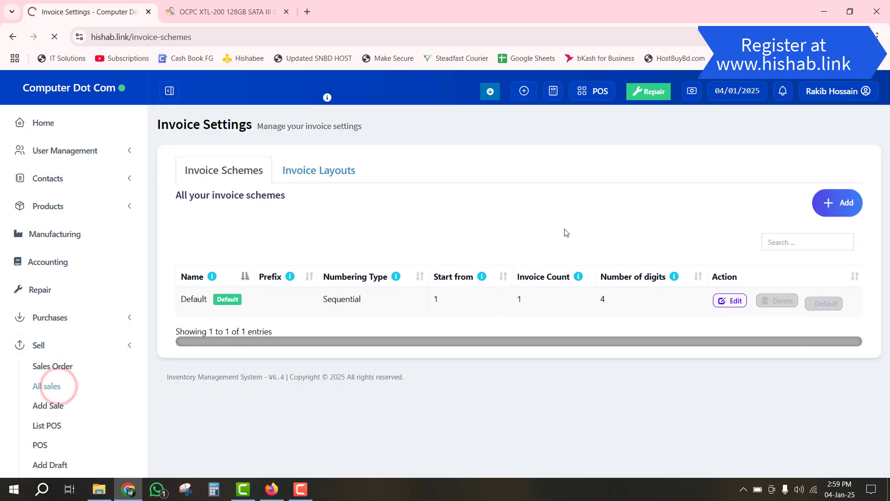
{"action": "scroll", "coordinate": [509, 235], "scroll_direction": "down", "scroll_amount": 2}
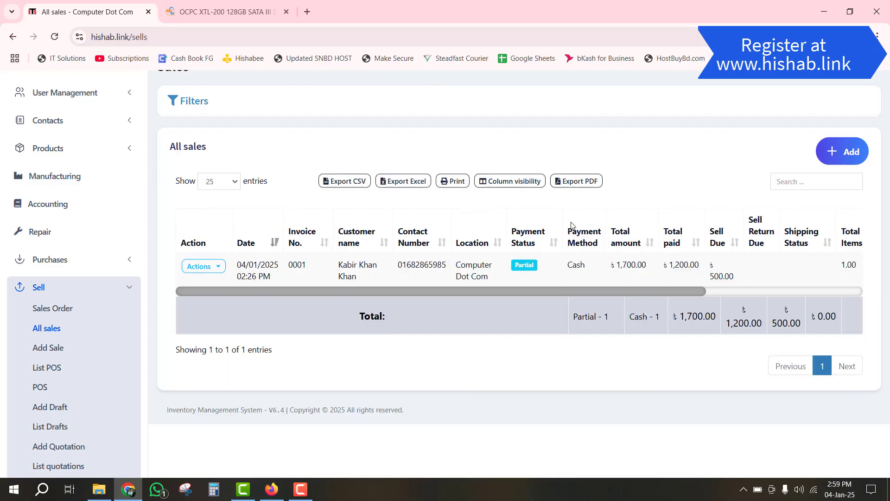
{"action": "left_click", "coordinate": [203, 271]}
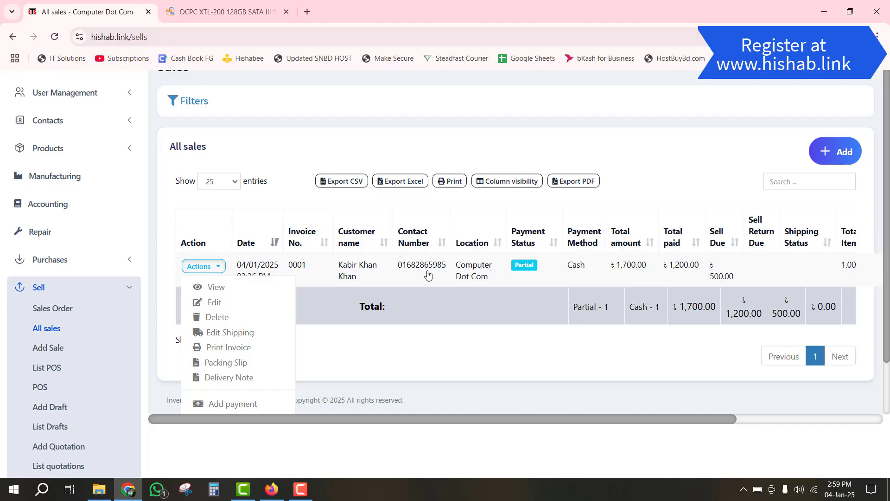
{"action": "left_click", "coordinate": [249, 347]}
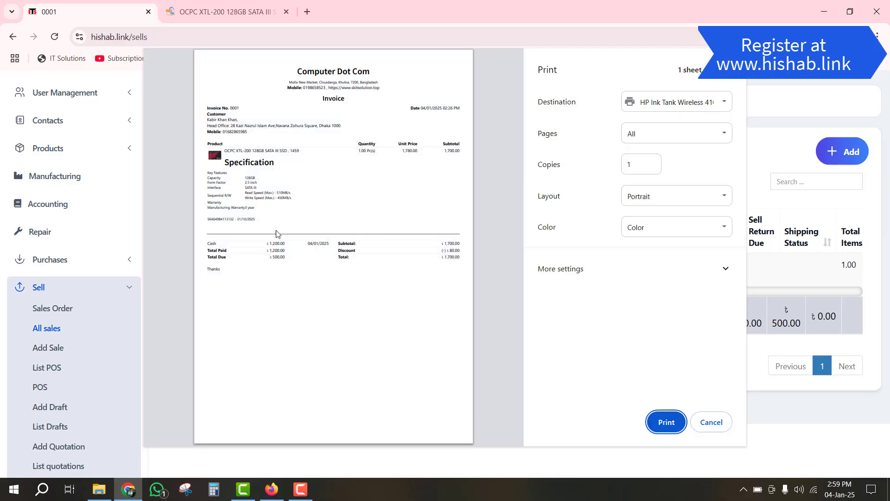
{"action": "scroll", "coordinate": [306, 195], "scroll_direction": "up", "scroll_amount": 3}
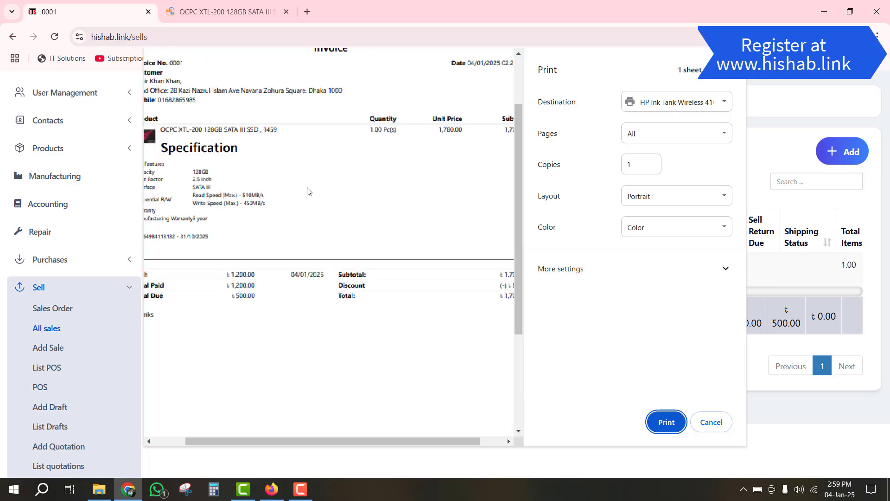
{"action": "left_click_drag", "start_coordinate": [380, 445], "coordinate": [322, 444]}
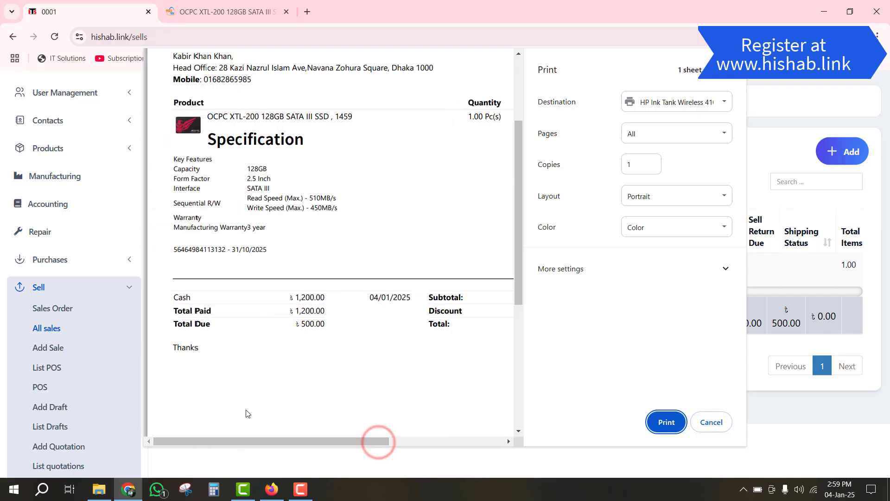
{"action": "scroll", "coordinate": [223, 190], "scroll_direction": "up", "scroll_amount": 1}
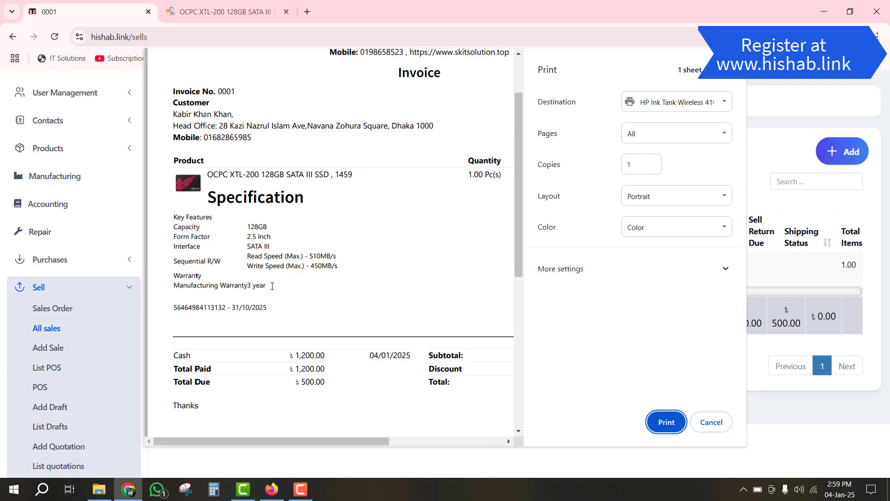
{"action": "left_click_drag", "start_coordinate": [270, 286], "coordinate": [175, 246]}
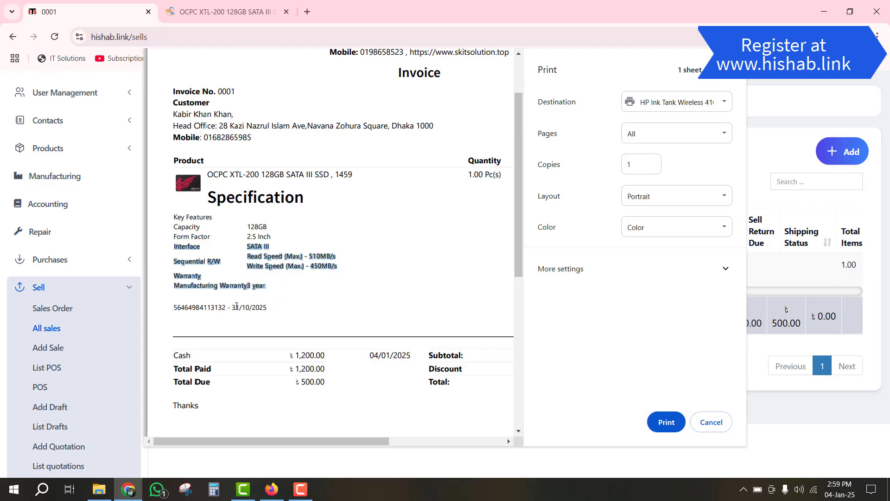
{"action": "left_click", "coordinate": [236, 306]}
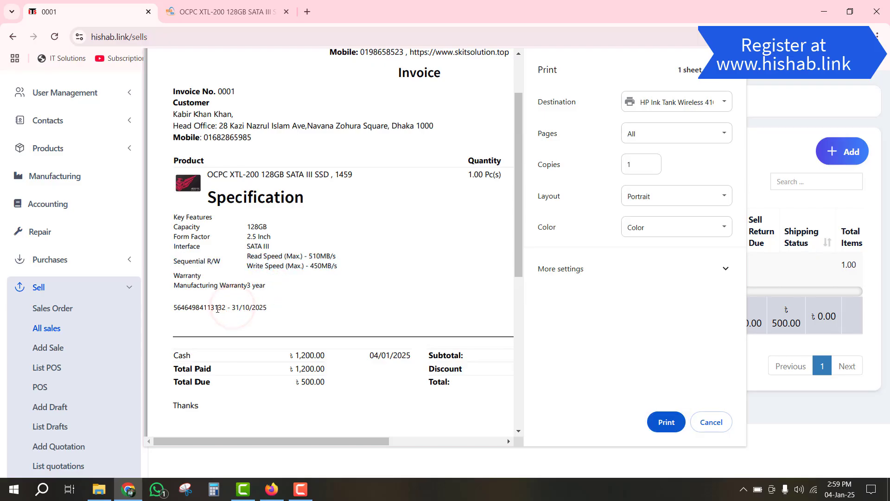
{"action": "left_click_drag", "start_coordinate": [178, 307], "coordinate": [251, 307]}
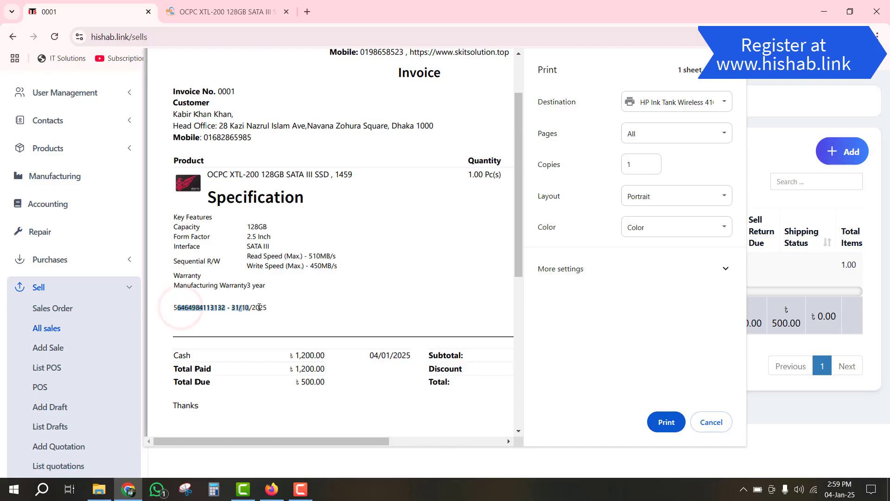
{"action": "scroll", "coordinate": [259, 307], "scroll_direction": "down", "scroll_amount": 1}
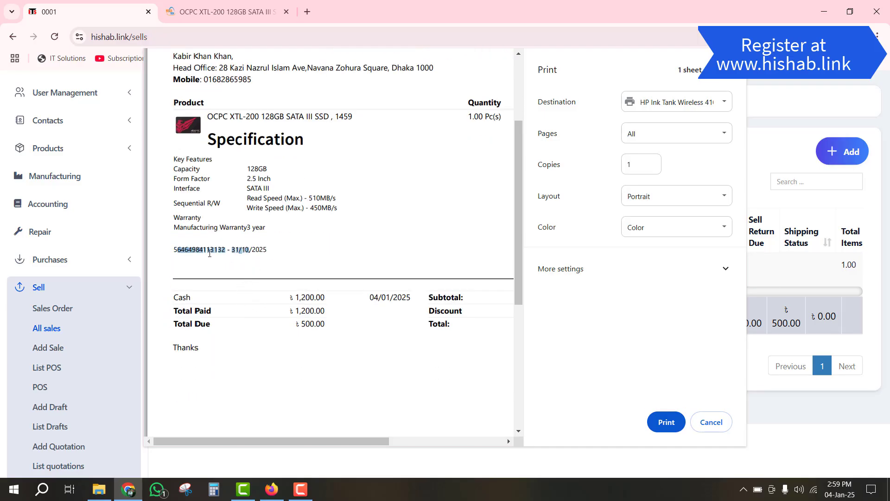
{"action": "left_click", "coordinate": [180, 249]}
{"action": "double_click", "coordinate": [204, 249]}
{"action": "left_click", "coordinate": [239, 253]}
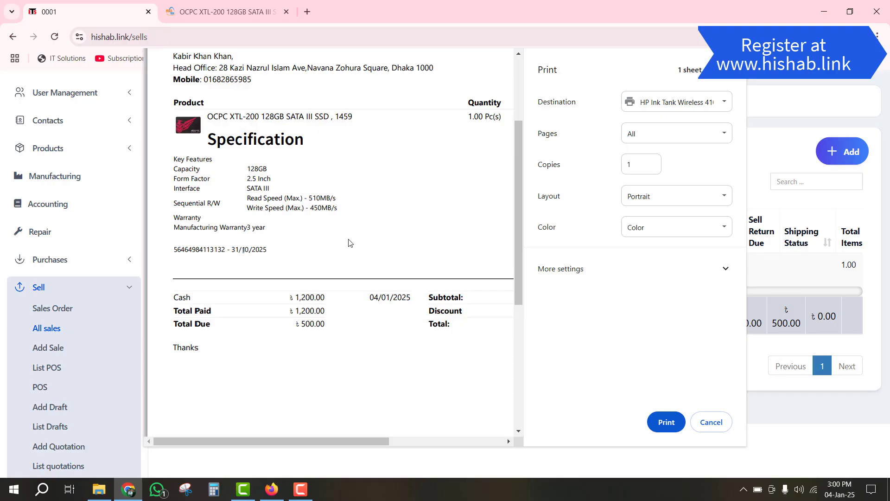
{"action": "scroll", "coordinate": [350, 244], "scroll_direction": "down", "scroll_amount": 1}
{"action": "scroll", "coordinate": [350, 244], "scroll_direction": "down", "scroll_amount": 1}
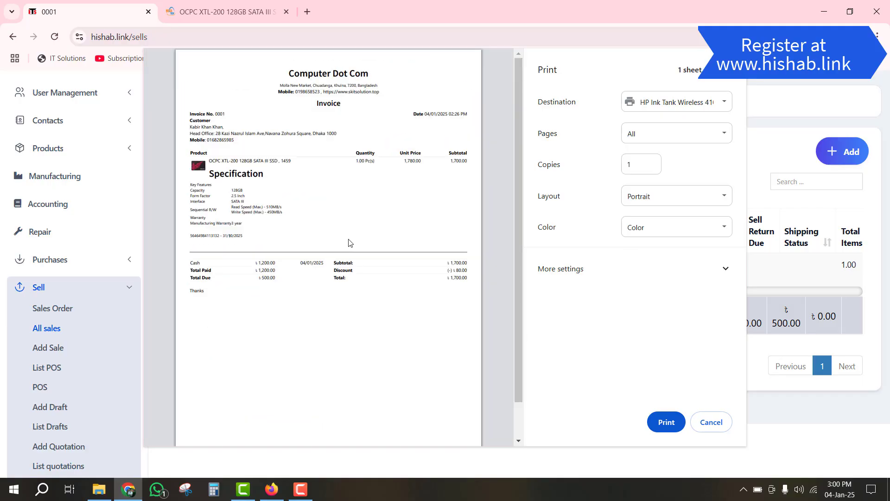
{"action": "scroll", "coordinate": [350, 243], "scroll_direction": "down", "scroll_amount": 1}
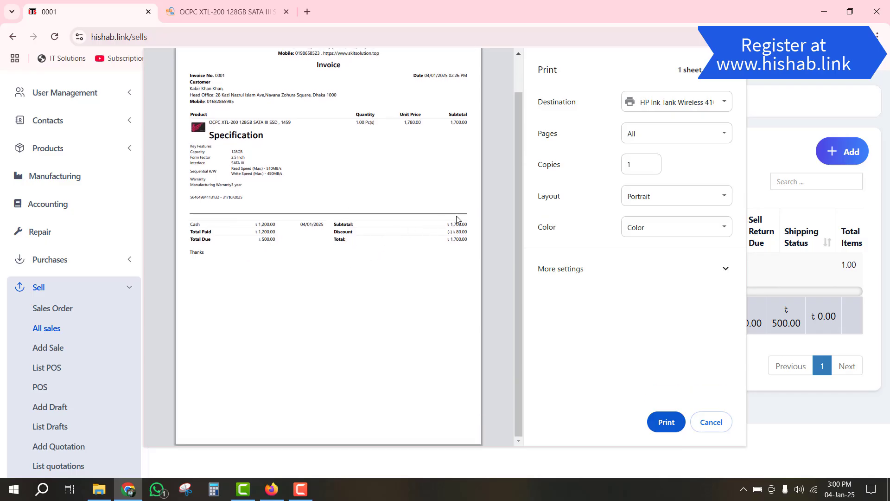
{"action": "scroll", "coordinate": [393, 255], "scroll_direction": "up", "scroll_amount": 1}
{"action": "scroll", "coordinate": [393, 255], "scroll_direction": "up", "scroll_amount": 1}
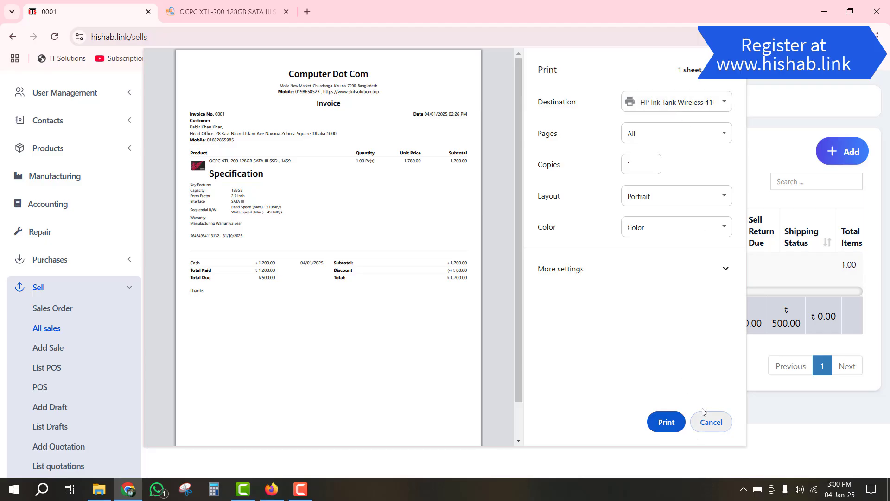
{"action": "left_click", "coordinate": [717, 422]}
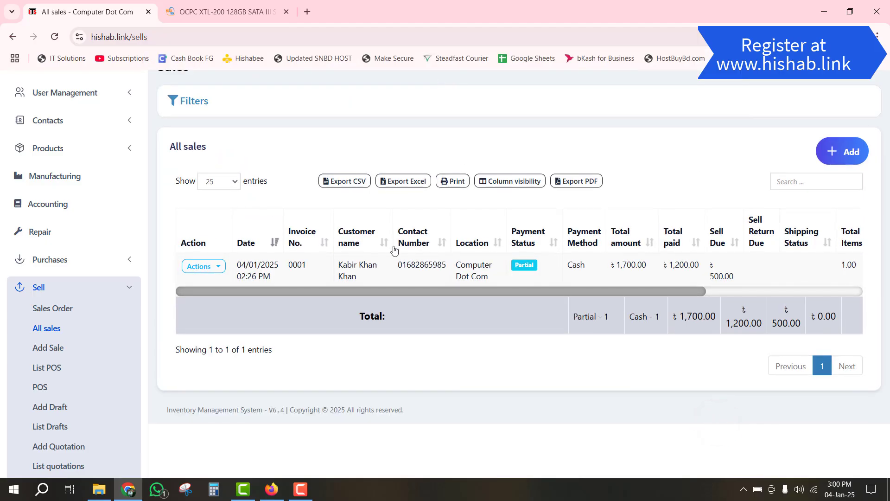
{"action": "scroll", "coordinate": [70, 338], "scroll_direction": "down", "scroll_amount": 8}
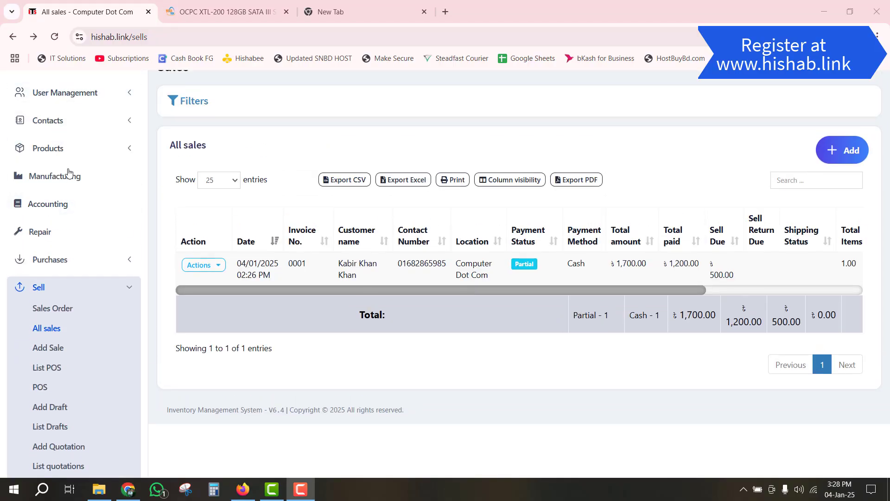
{"action": "scroll", "coordinate": [74, 175], "scroll_direction": "up", "scroll_amount": 2}
{"action": "left_click", "coordinate": [42, 83]}
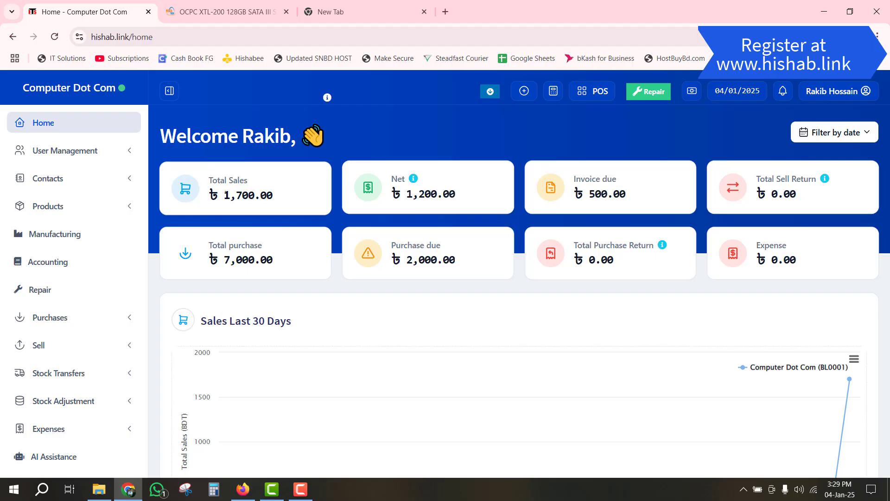
{"action": "left_click_drag", "start_coordinate": [225, 194], "coordinate": [277, 195]}
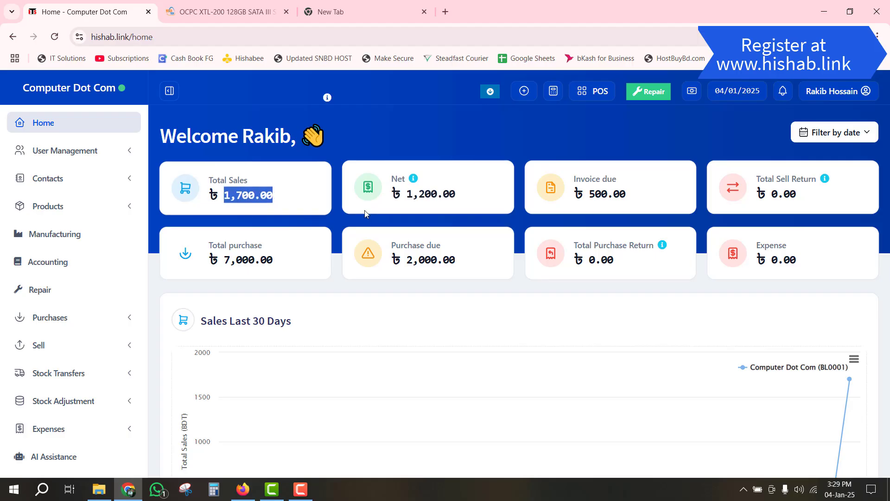
{"action": "left_click_drag", "start_coordinate": [407, 193], "coordinate": [455, 199]}
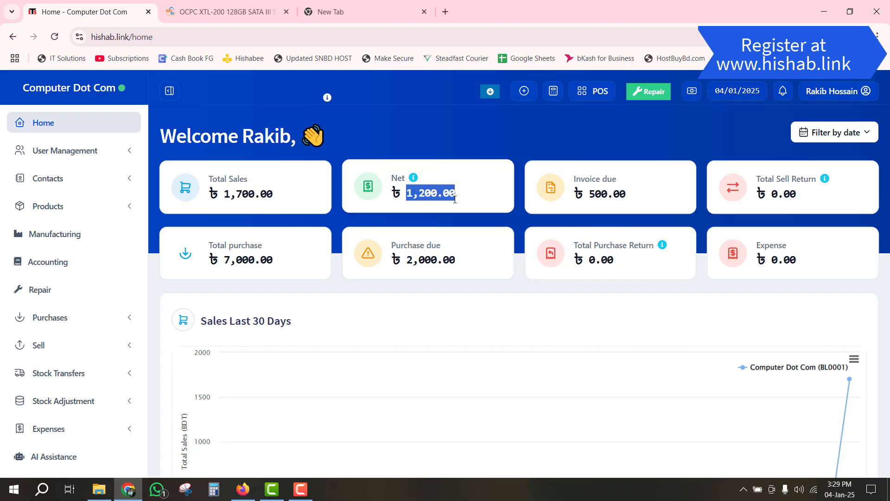
{"action": "double_click", "coordinate": [592, 194]}
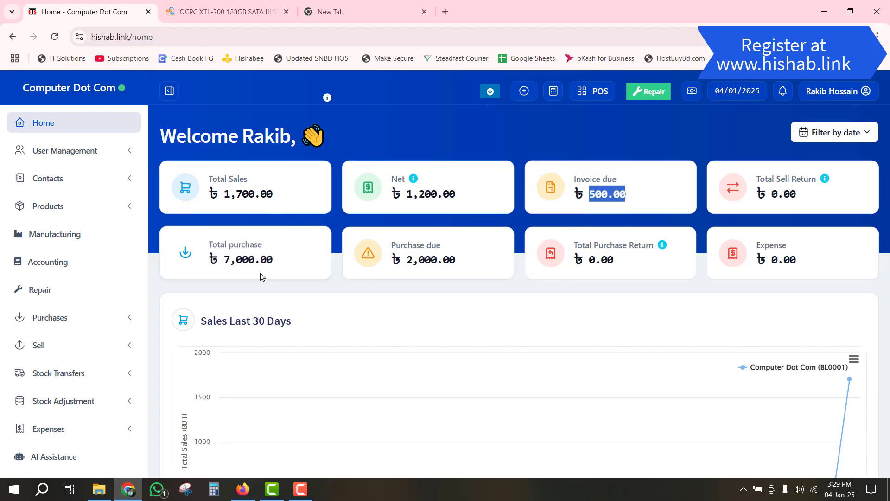
{"action": "left_click_drag", "start_coordinate": [226, 259], "coordinate": [272, 262]}
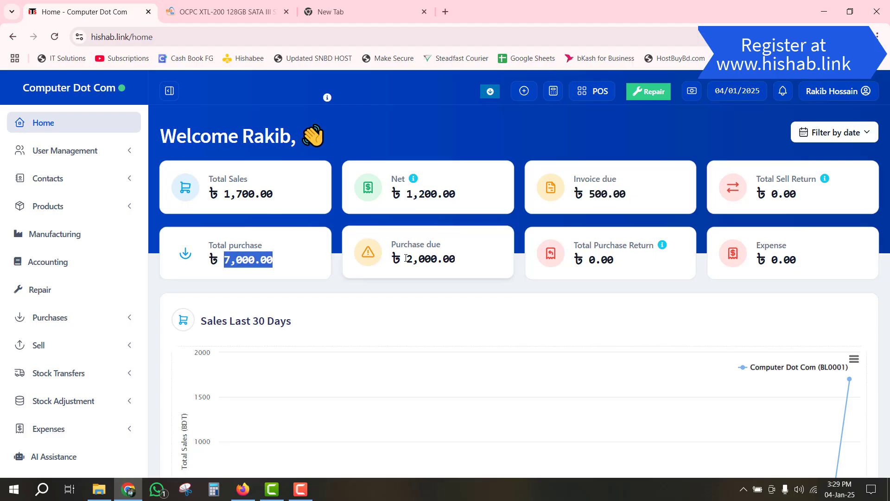
{"action": "left_click_drag", "start_coordinate": [408, 259], "coordinate": [442, 262]}
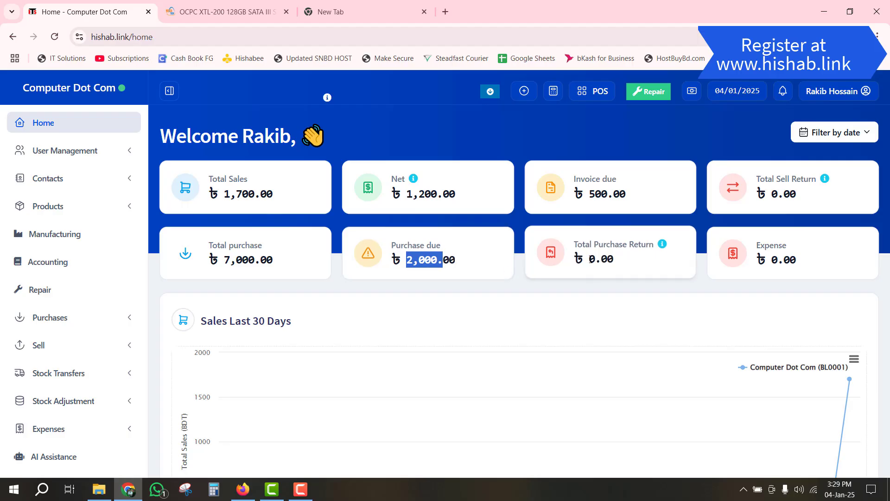
{"action": "left_click_drag", "start_coordinate": [590, 259], "coordinate": [602, 261]}
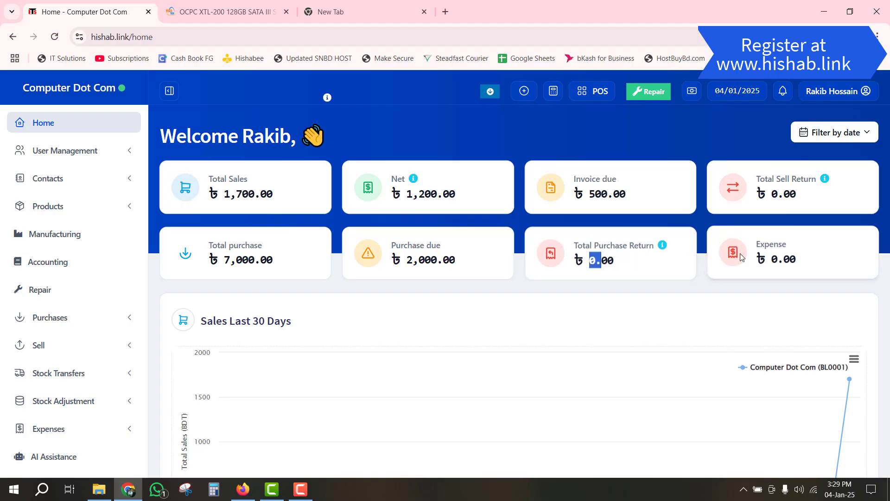
{"action": "left_click_drag", "start_coordinate": [773, 260], "coordinate": [797, 264]}
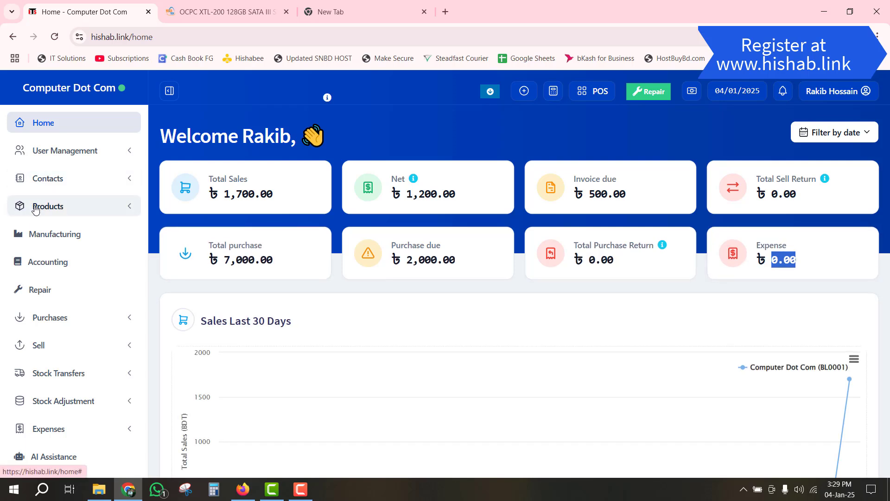
- Move through the Expenses menu's List Expenses and Add Expense pages to the empty Expense Categories page
{"action": "scroll", "coordinate": [54, 260], "scroll_direction": "down", "scroll_amount": 2}
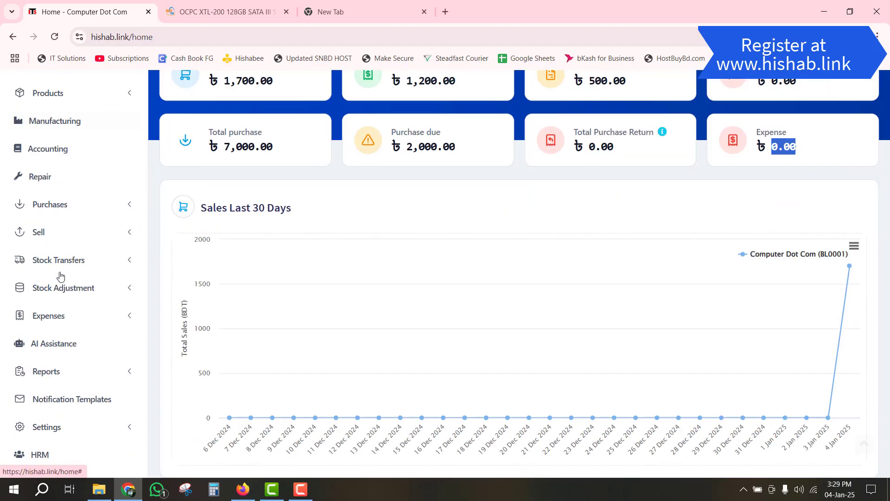
{"action": "left_click", "coordinate": [77, 320]}
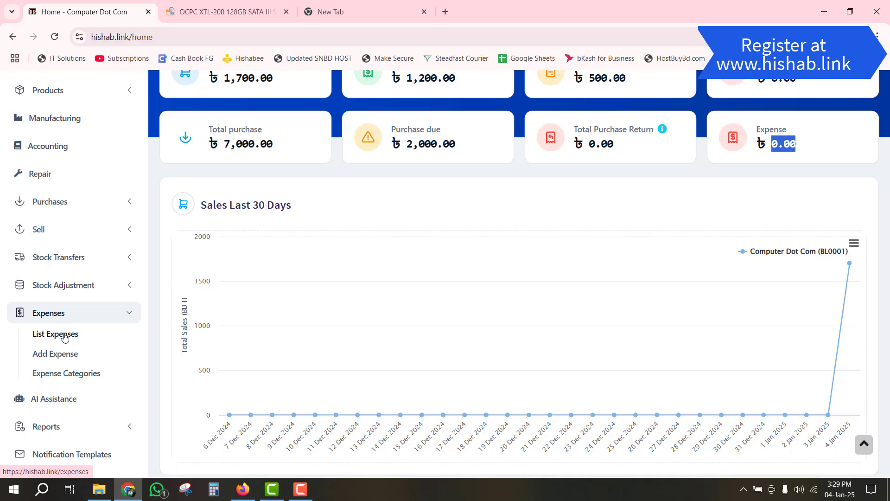
{"action": "left_click", "coordinate": [65, 335]}
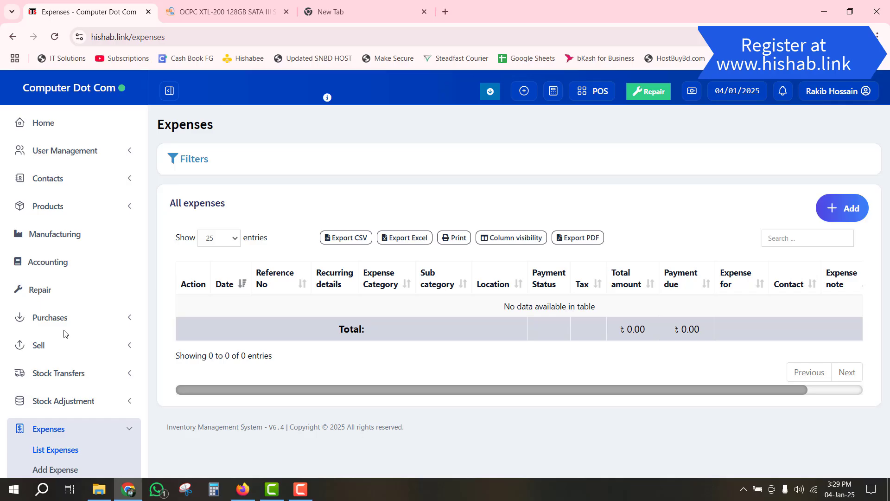
{"action": "scroll", "coordinate": [70, 346], "scroll_direction": "down", "scroll_amount": 4}
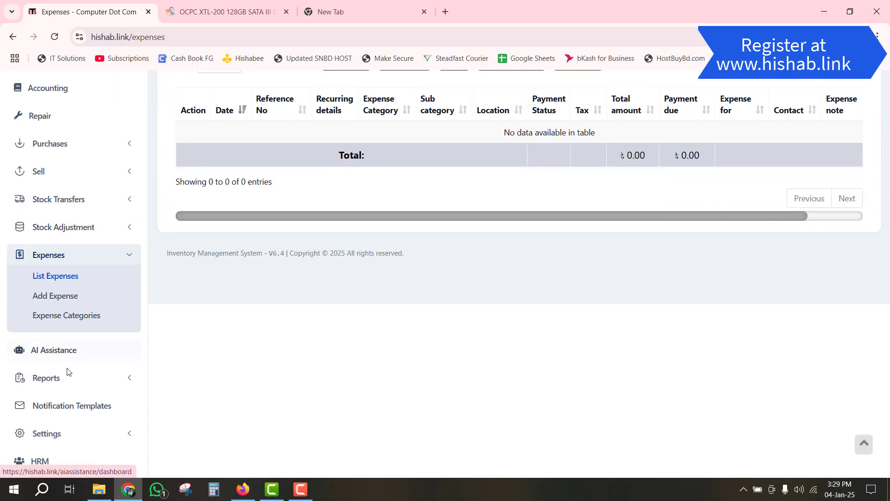
{"action": "left_click", "coordinate": [55, 297]}
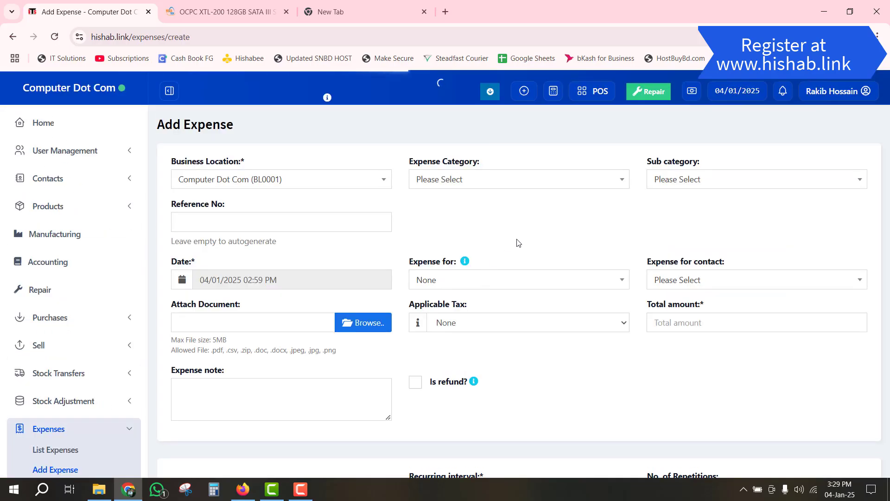
{"action": "scroll", "coordinate": [487, 226], "scroll_direction": "down", "scroll_amount": 4}
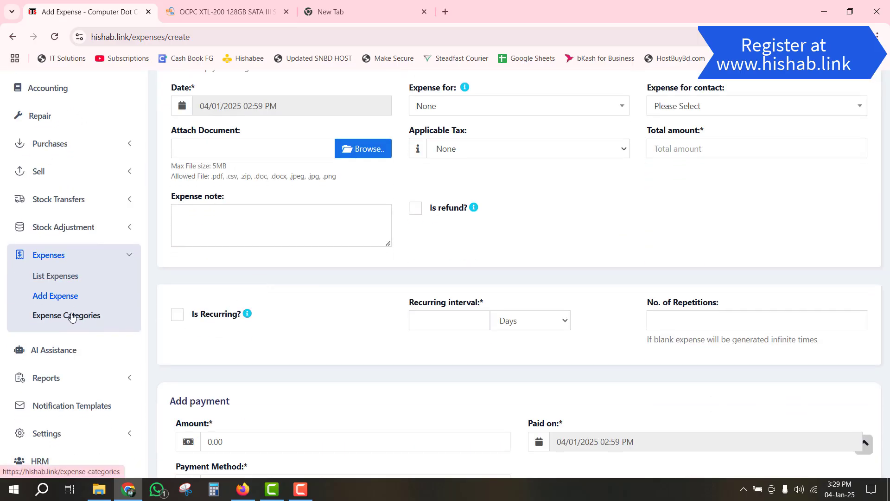
{"action": "left_click", "coordinate": [56, 317]}
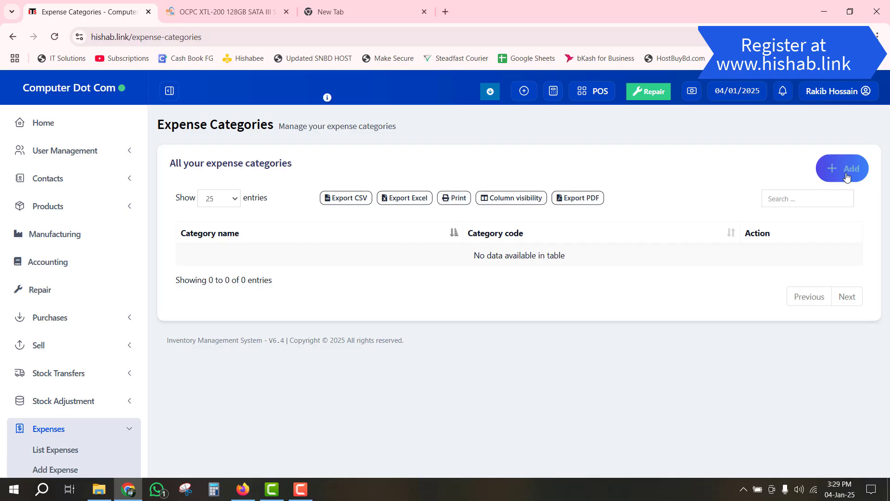
- Create three expense categories: Salary, Rent and Entertainment
{"action": "left_click", "coordinate": [854, 171]}
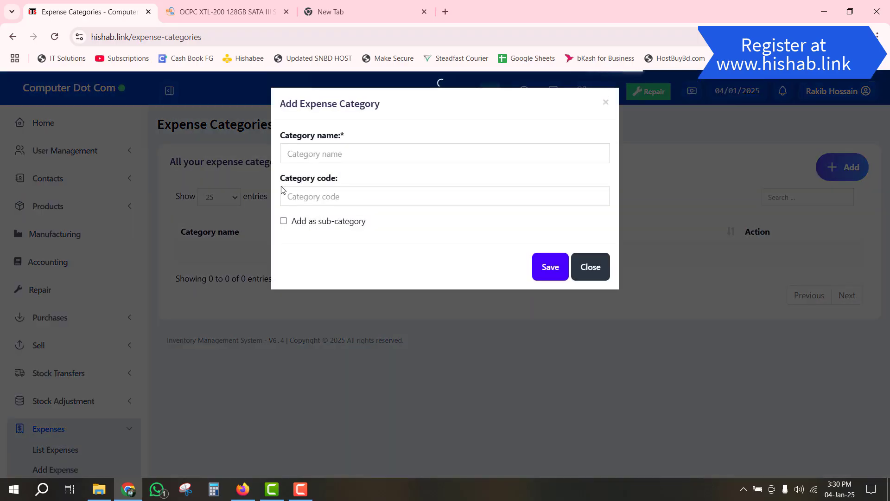
{"action": "left_click", "coordinate": [363, 160]}
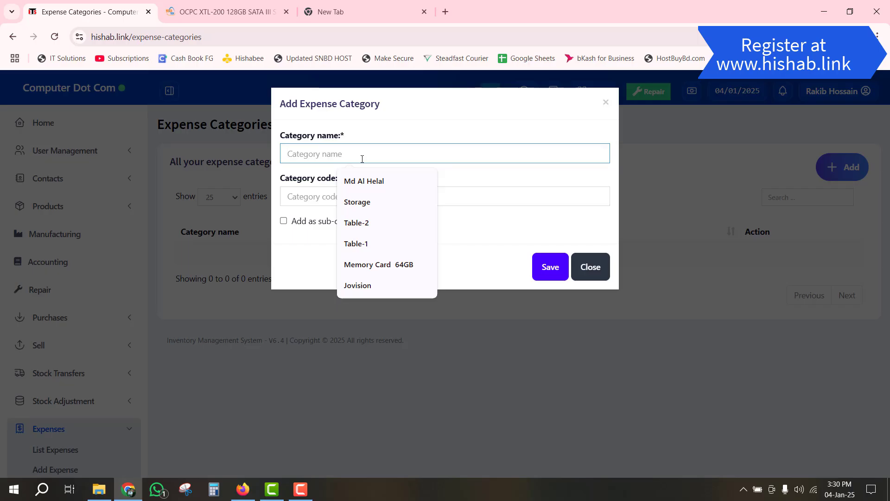
{"action": "type", "text": "Salary"}
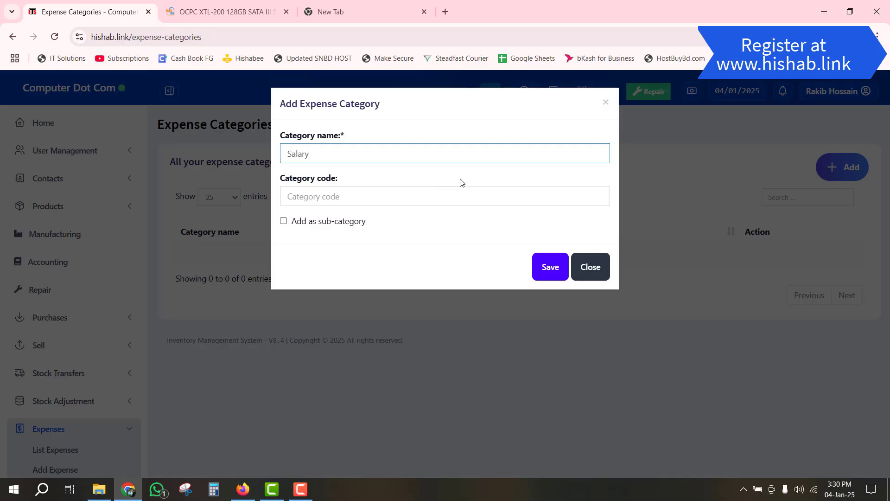
{"action": "left_click", "coordinate": [541, 267]}
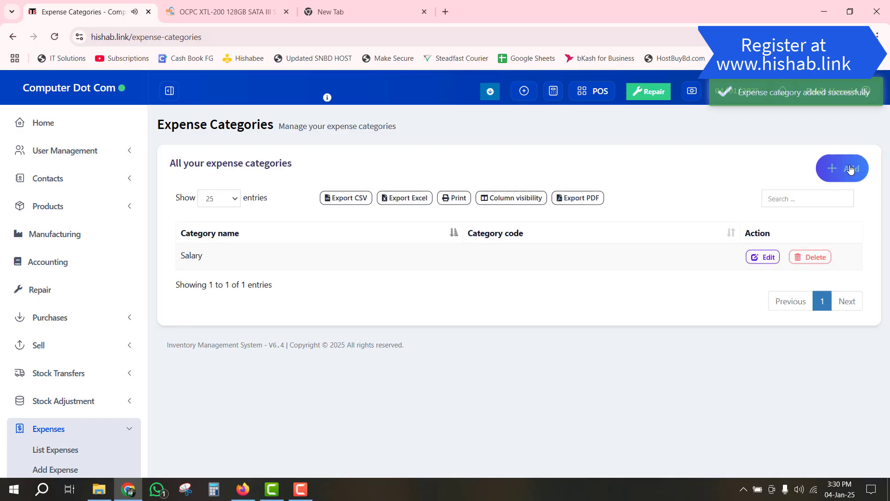
{"action": "left_click", "coordinate": [849, 168]}
{"action": "left_click", "coordinate": [336, 146]}
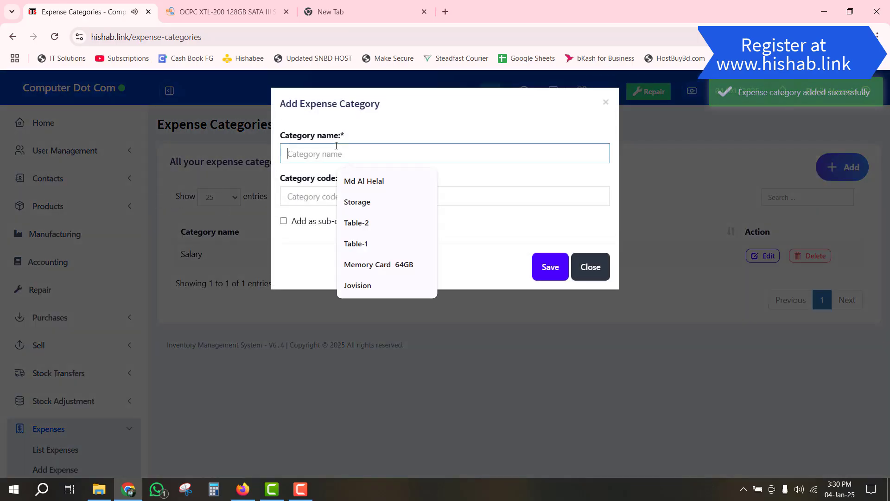
{"action": "type", "text": "Rent"}
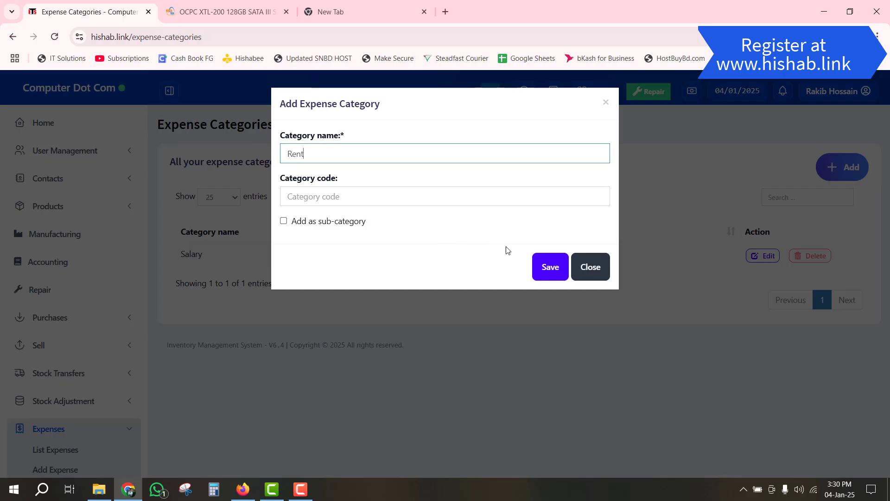
{"action": "left_click", "coordinate": [545, 270]}
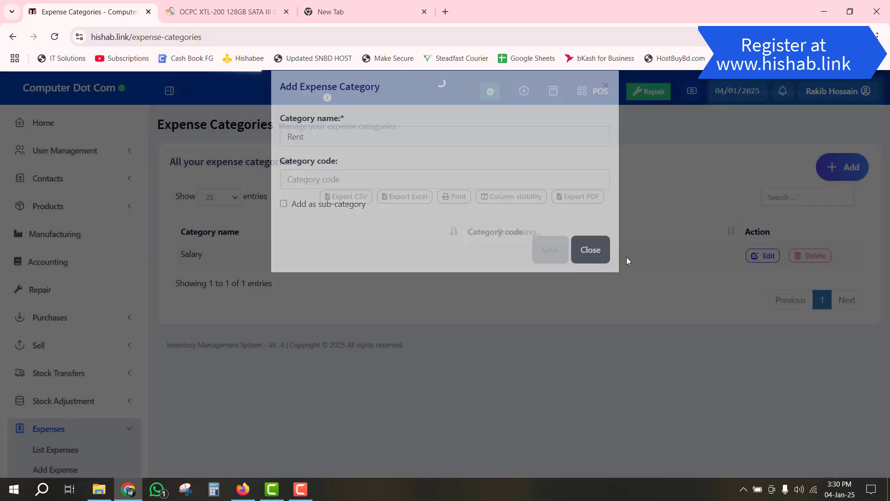
{"action": "left_click", "coordinate": [840, 177]}
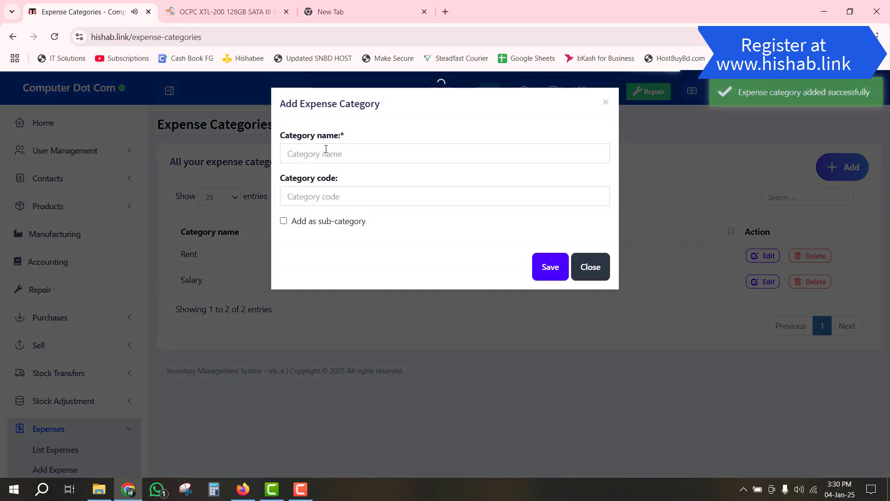
{"action": "left_click", "coordinate": [326, 148]}
{"action": "type", "text": "E"}
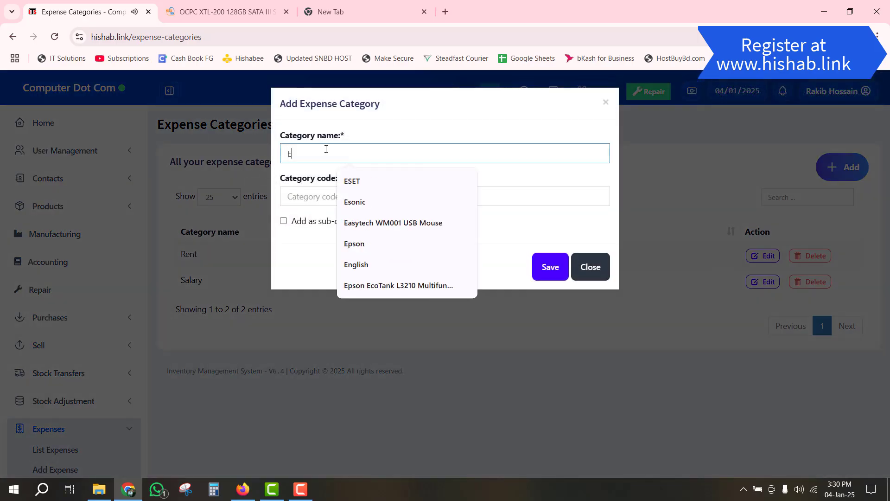
{"action": "type", "text": "ntertainment"}
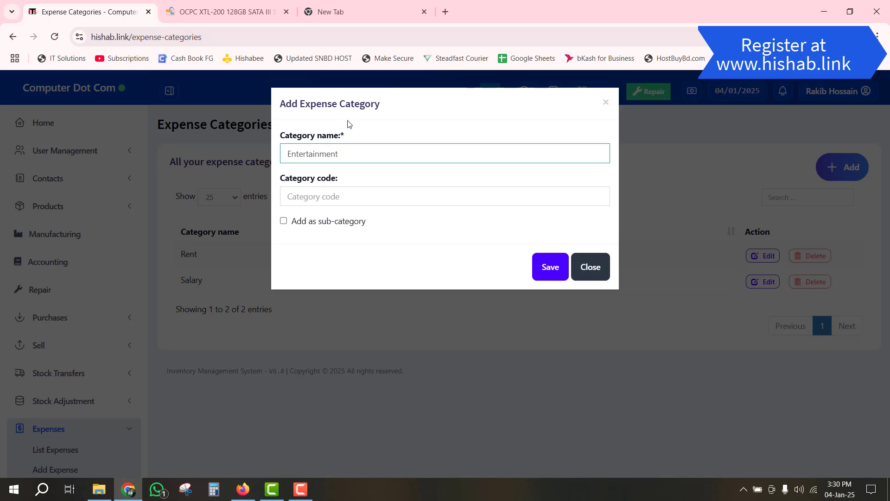
{"action": "left_click", "coordinate": [539, 268]}
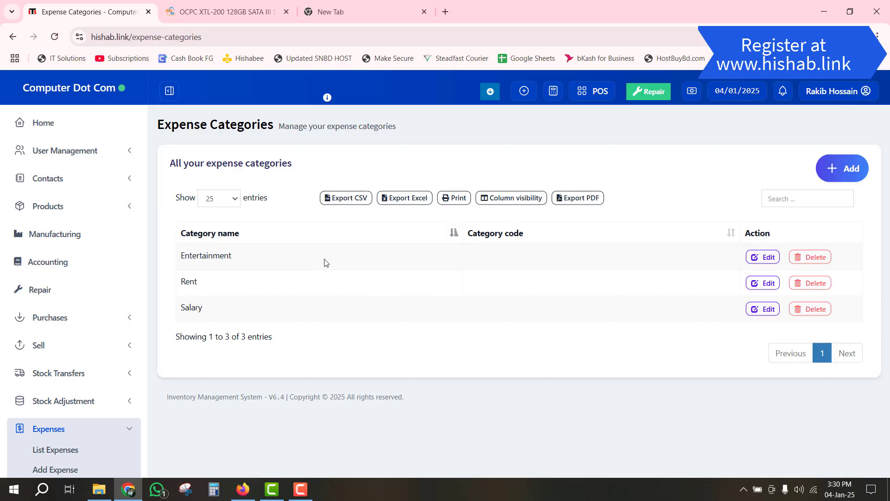
- Start a new expense at Computer Dot Com with Salary as the category
{"action": "scroll", "coordinate": [323, 270], "scroll_direction": "down", "scroll_amount": 2}
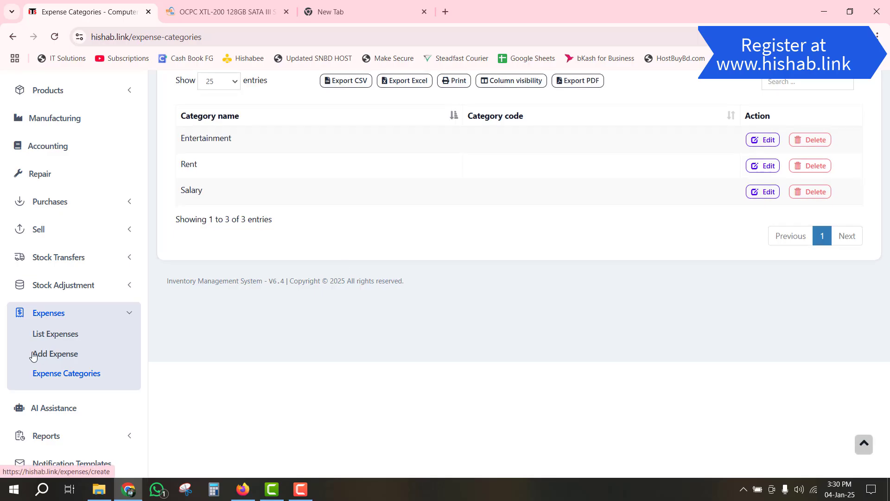
{"action": "left_click", "coordinate": [52, 355]}
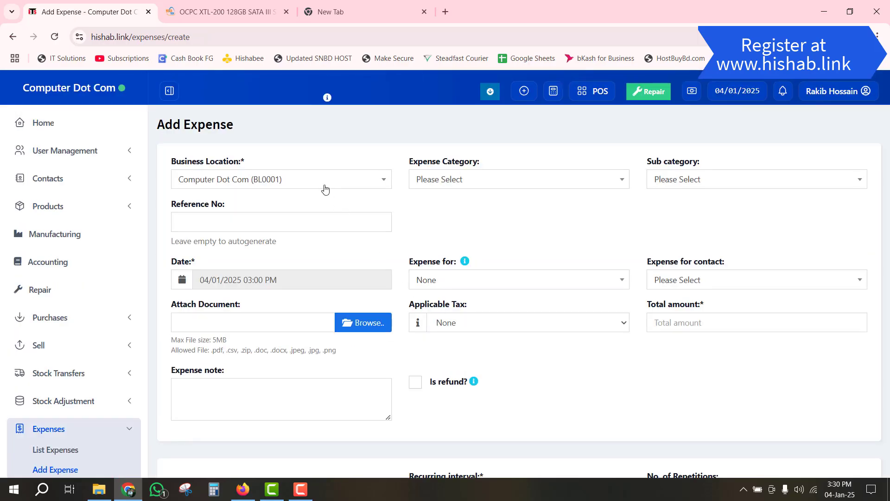
{"action": "left_click", "coordinate": [312, 184]}
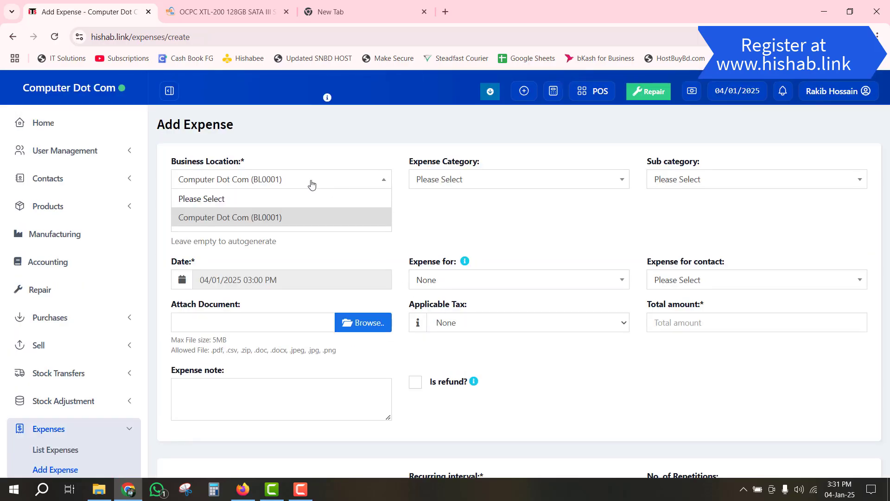
{"action": "left_click", "coordinate": [311, 184]}
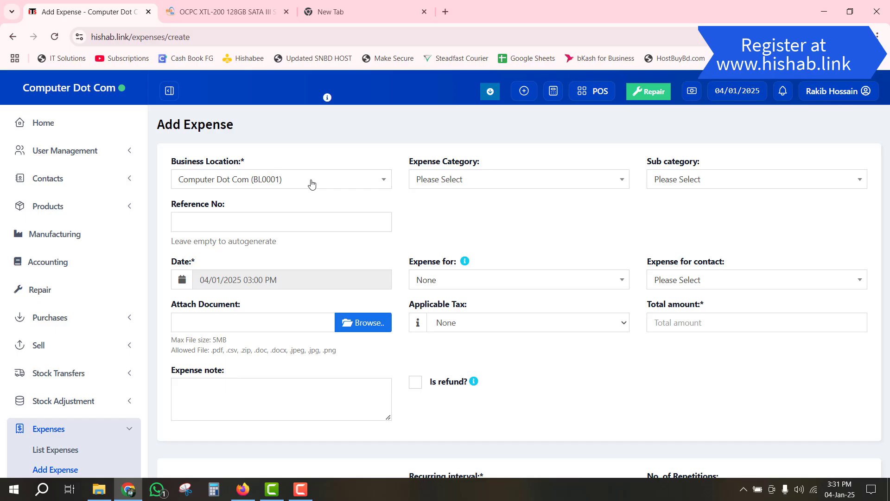
{"action": "left_click", "coordinate": [482, 185]}
{"action": "left_click", "coordinate": [448, 218]}
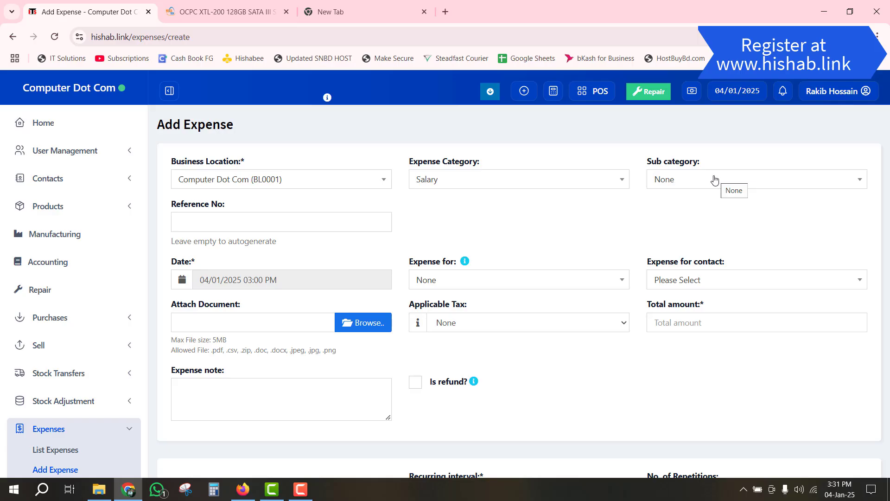
- Leave Reference No blank to autogenerate and open the Expense for choices
{"action": "scroll", "coordinate": [286, 240], "scroll_direction": "down", "scroll_amount": 2}
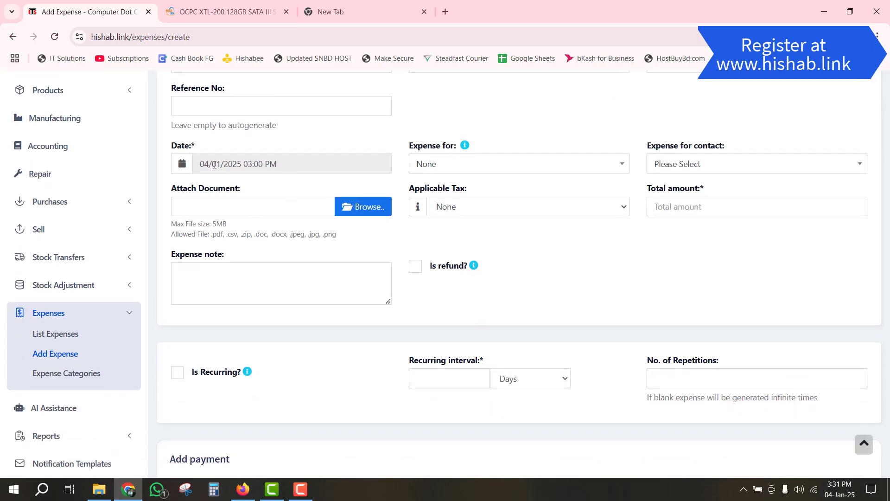
{"action": "left_click", "coordinate": [216, 102]}
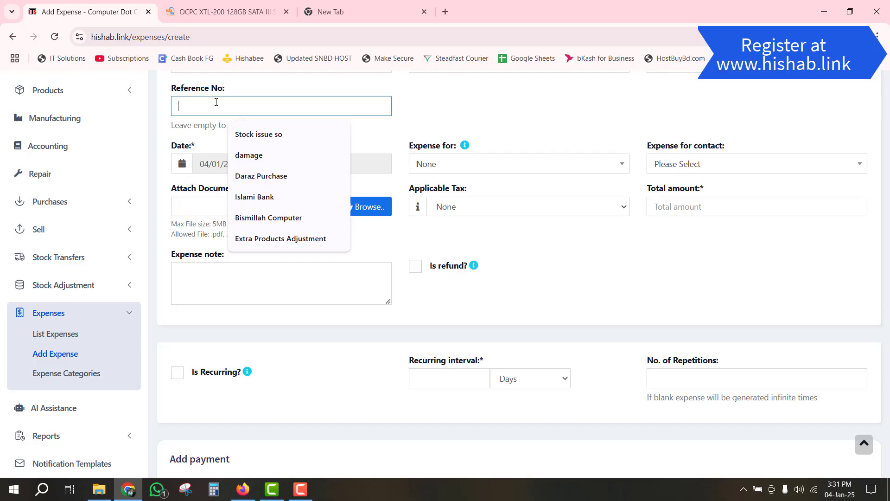
{"action": "left_click", "coordinate": [212, 125]}
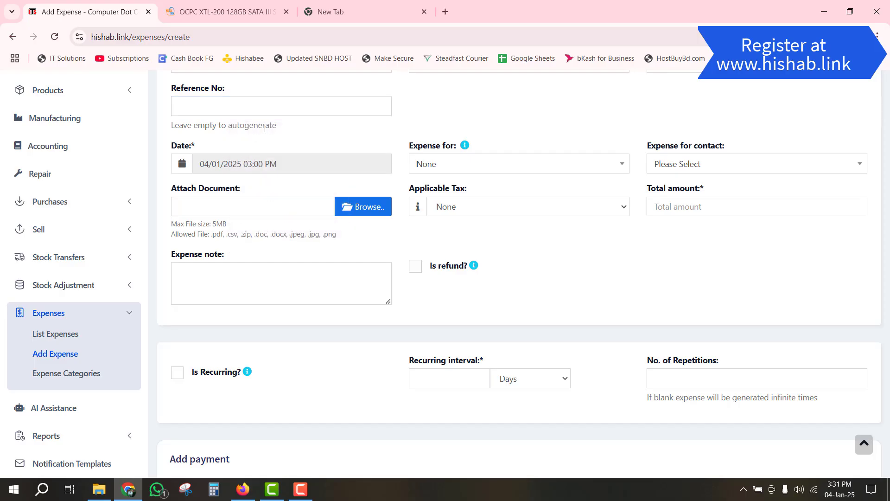
{"action": "left_click", "coordinate": [449, 167]}
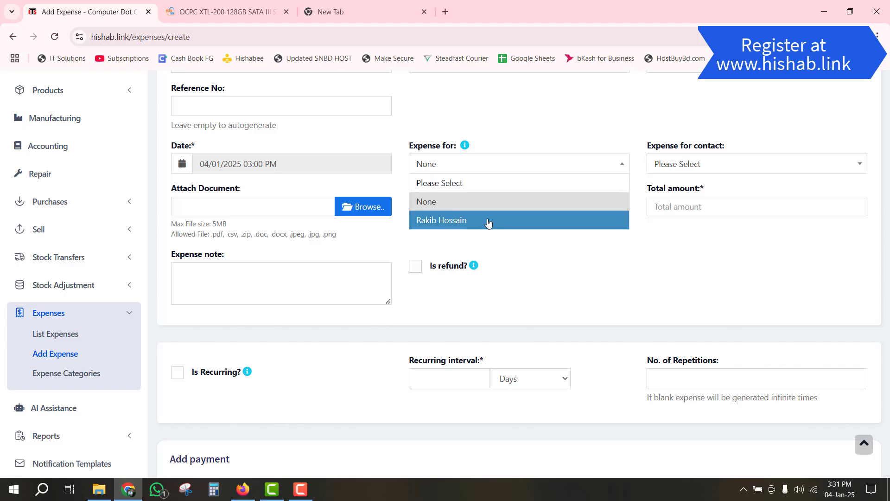
- Assign the salary expense to the staff member and to the third contact in the list
{"action": "left_click", "coordinate": [439, 220]}
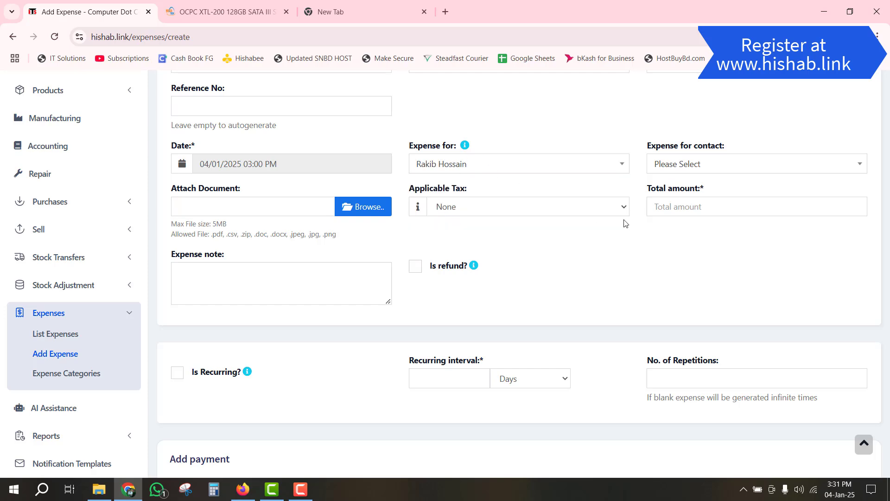
{"action": "scroll", "coordinate": [820, 163], "scroll_direction": "up", "scroll_amount": 3}
{"action": "scroll", "coordinate": [453, 255], "scroll_direction": "down", "scroll_amount": 3}
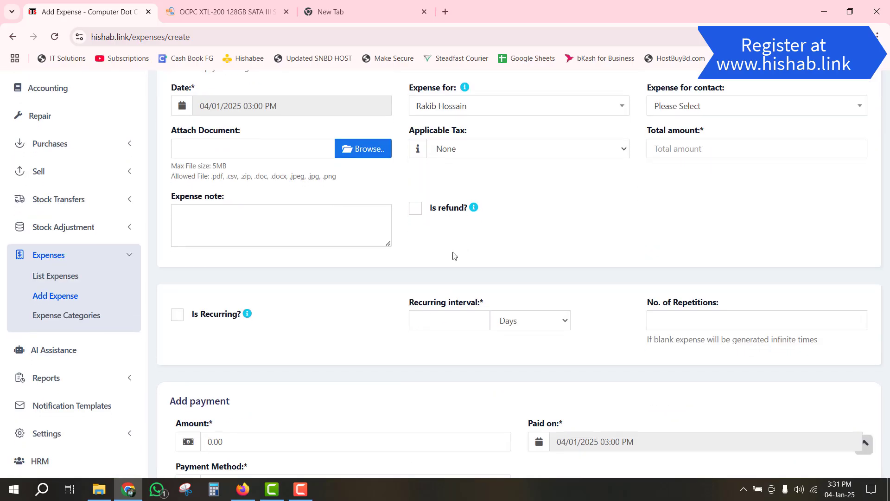
{"action": "left_click", "coordinate": [724, 112]}
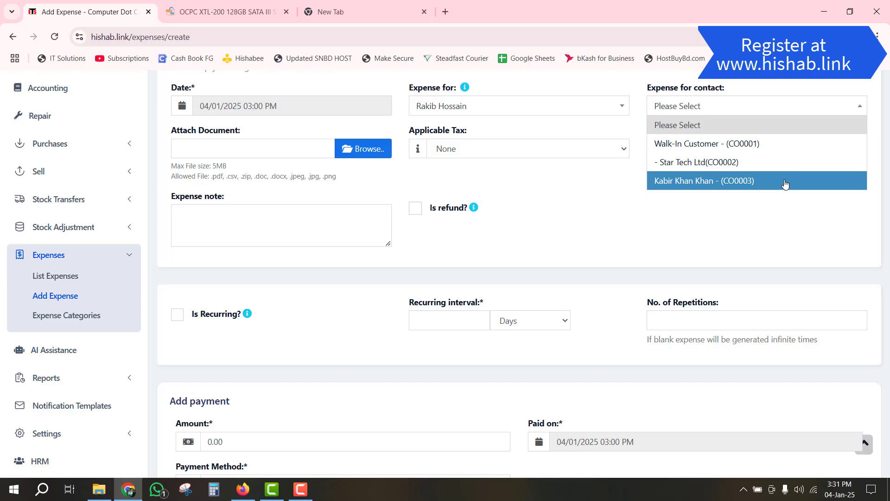
{"action": "left_click", "coordinate": [644, 93]}
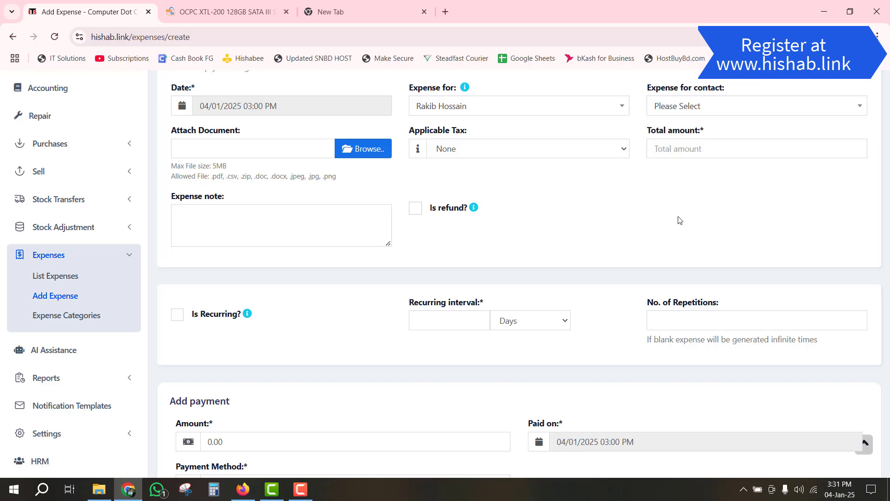
{"action": "left_click", "coordinate": [677, 107]}
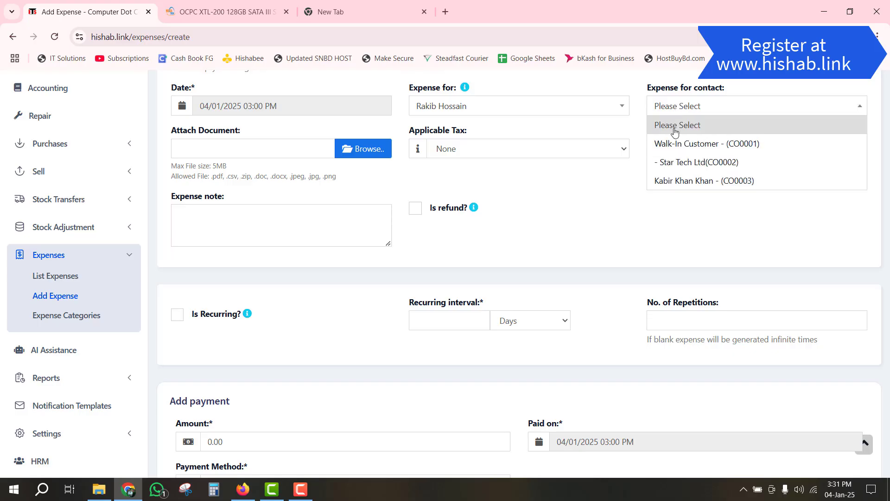
{"action": "left_click", "coordinate": [685, 184]}
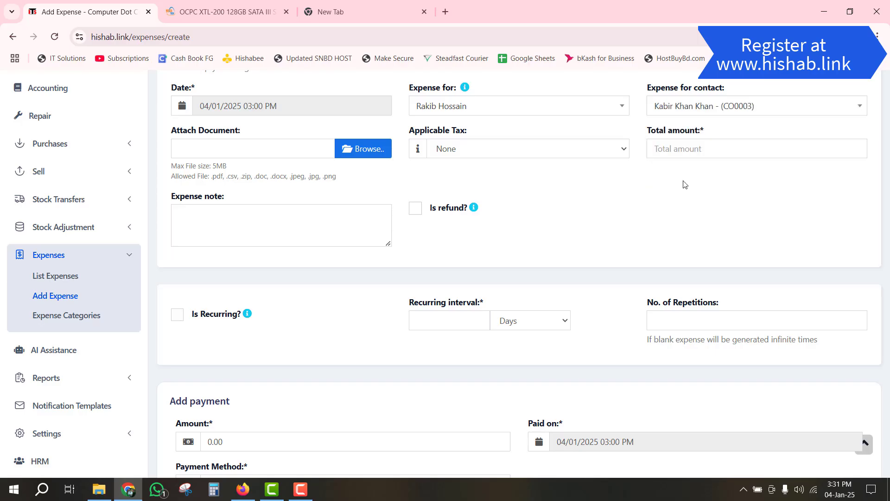
- Enter a total amount of 5000 and the note 'Dec Months salary'
{"action": "left_click", "coordinate": [674, 154]}
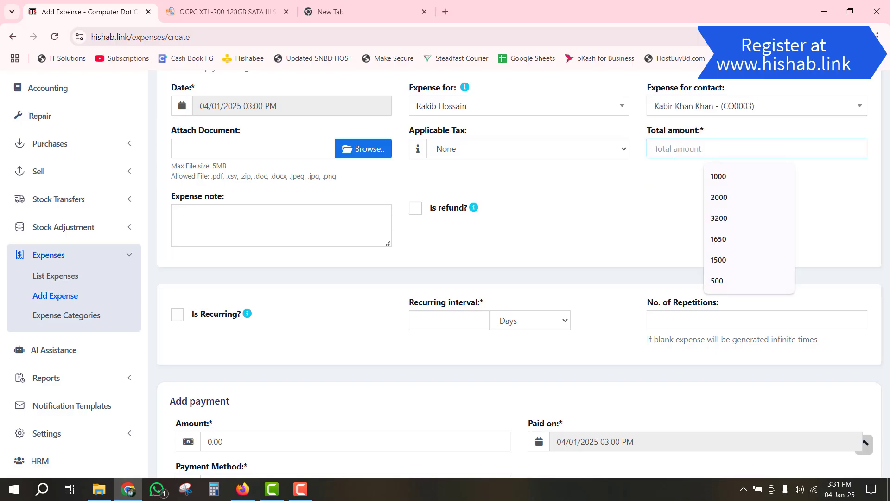
{"action": "type", "text": "5000"}
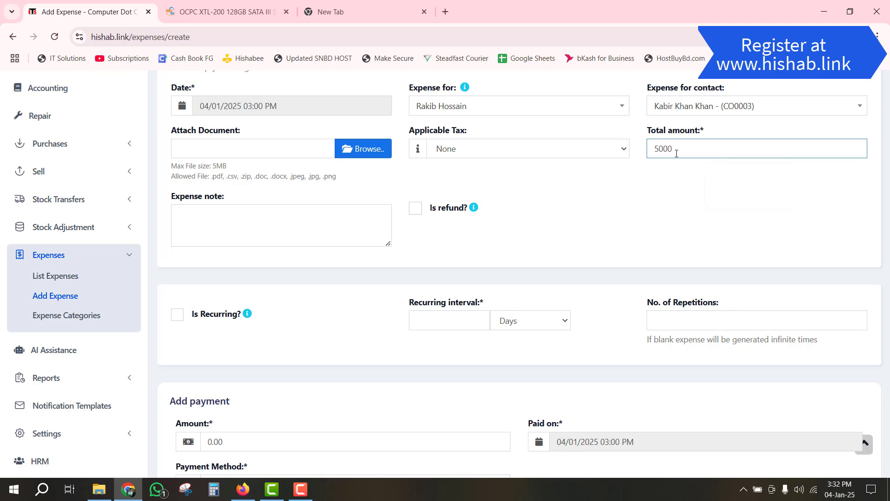
{"action": "left_click", "coordinate": [588, 226]}
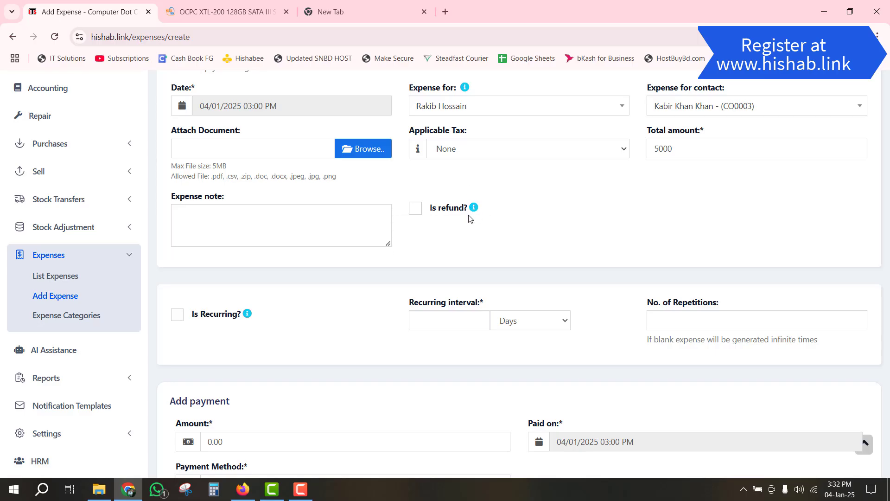
{"action": "mouse_move", "coordinate": [475, 213]}
{"action": "left_click", "coordinate": [334, 225]}
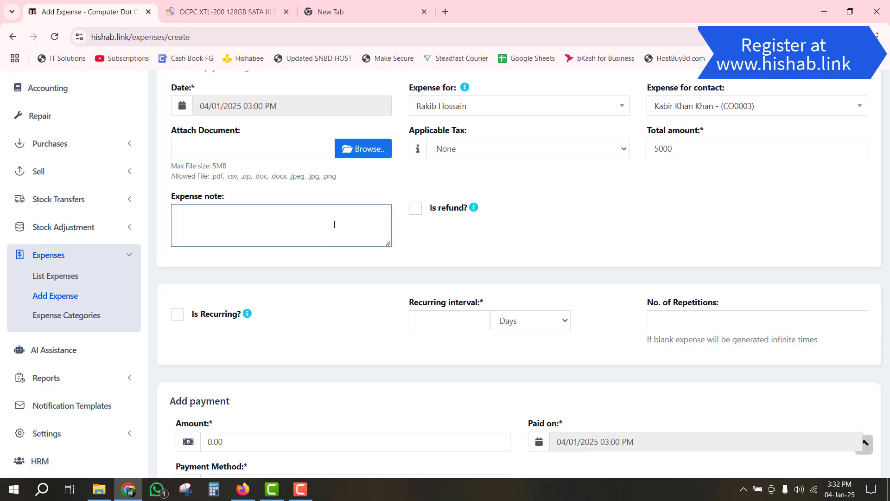
{"action": "type", "text": "Dec Months salary"}
{"action": "scroll", "coordinate": [225, 304], "scroll_direction": "down", "scroll_amount": 2}
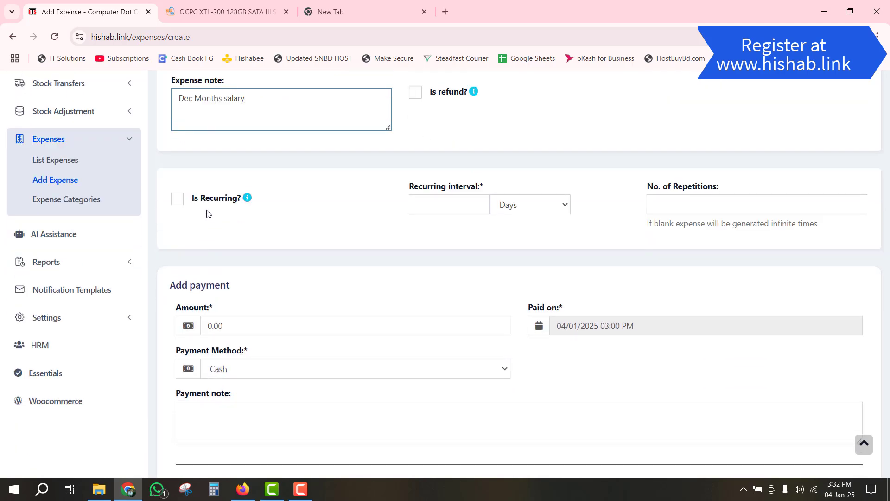
- Make the expense recurring monthly, repeating on the 30th
{"action": "left_click", "coordinate": [177, 200]}
{"action": "left_click", "coordinate": [543, 206]}
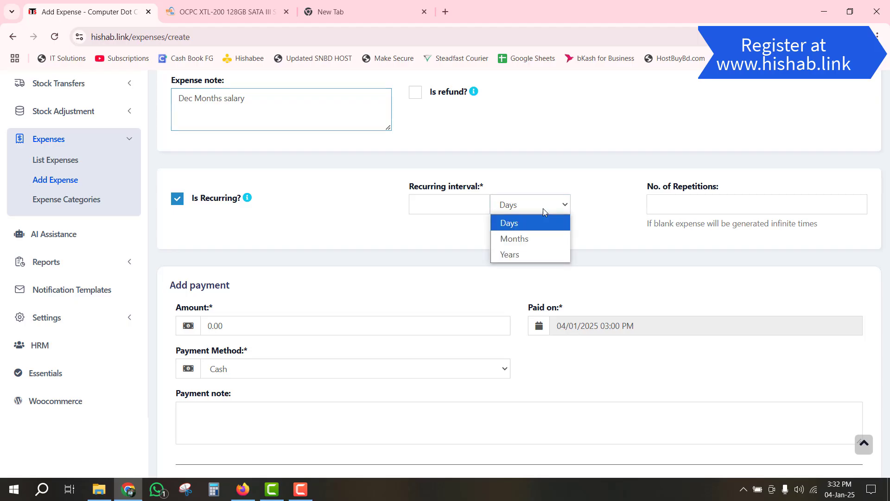
{"action": "left_click", "coordinate": [529, 239]}
{"action": "left_click", "coordinate": [274, 263]}
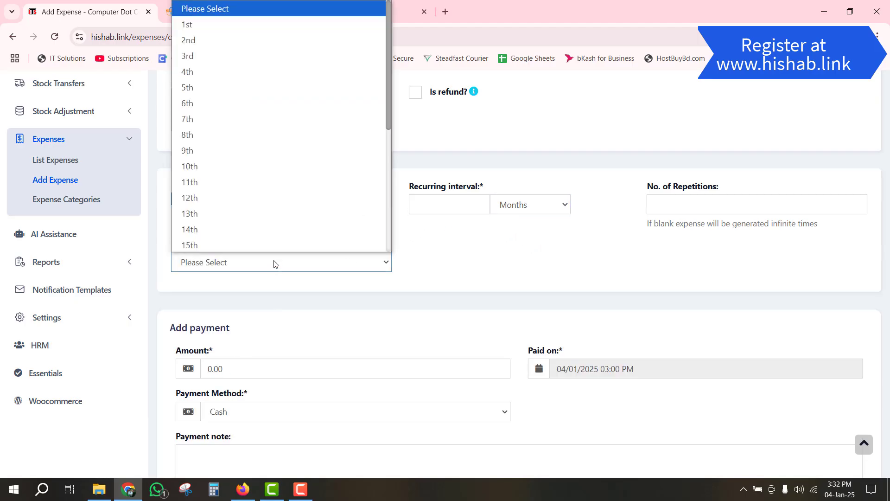
{"action": "scroll", "coordinate": [282, 213], "scroll_direction": "down", "scroll_amount": 5}
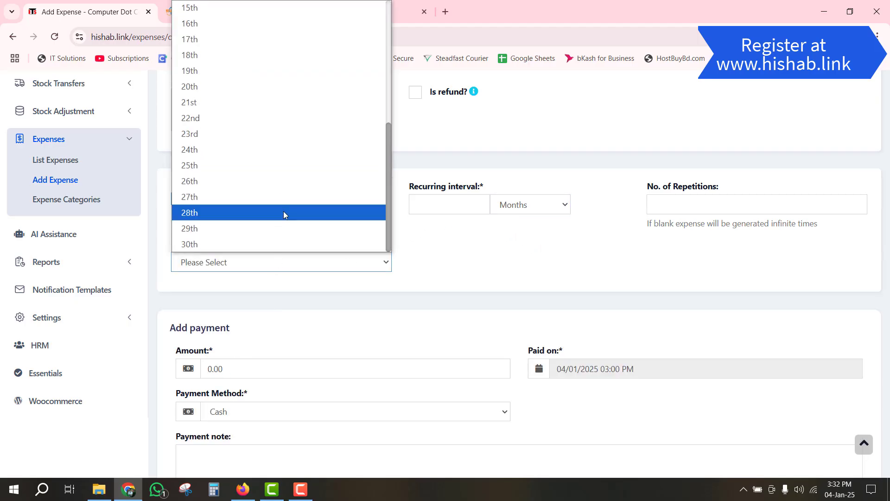
{"action": "left_click", "coordinate": [241, 240]}
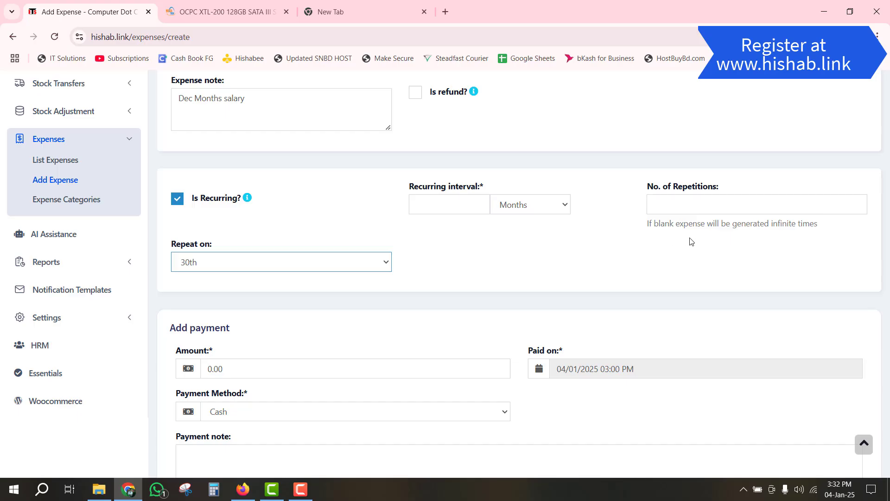
- Set 12 repetitions and a recurring interval of 1 month
{"action": "left_click", "coordinate": [680, 207]}
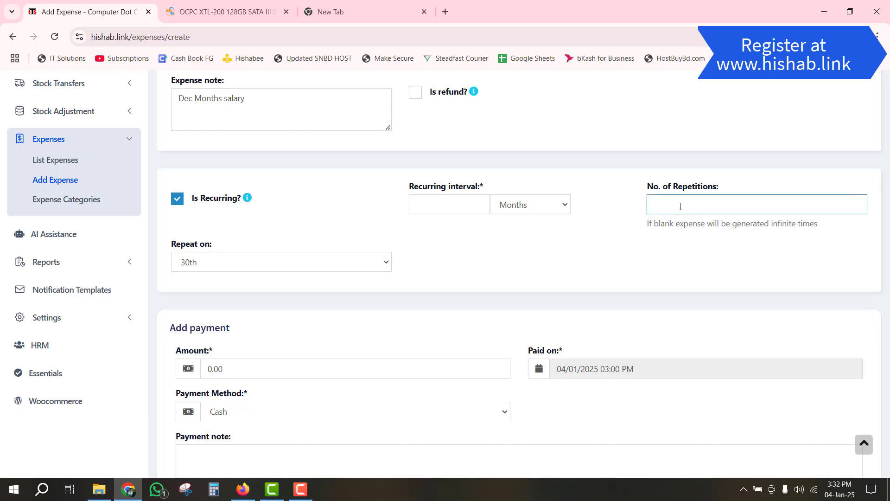
{"action": "type", "text": "12"}
{"action": "left_click", "coordinate": [462, 199]}
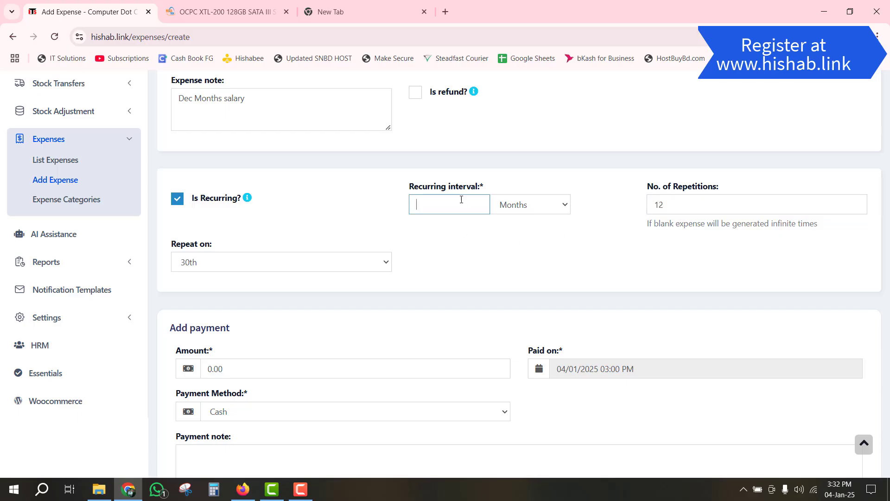
{"action": "left_click", "coordinate": [529, 204]}
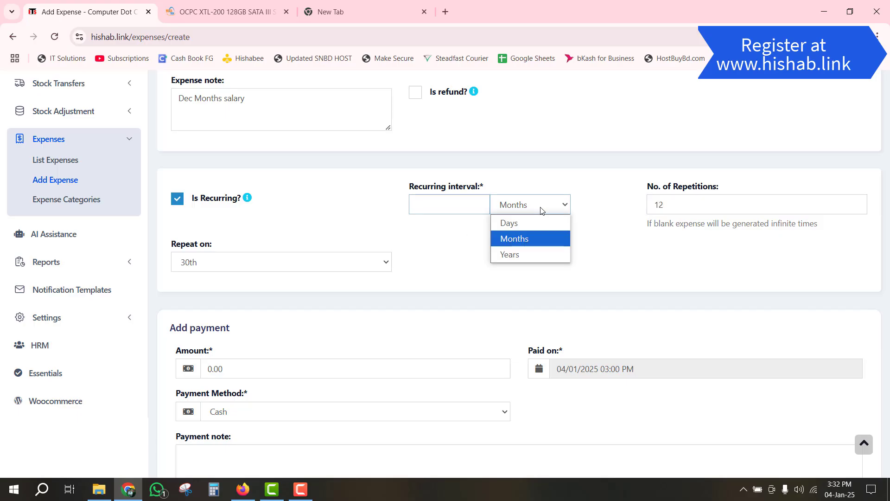
{"action": "left_click", "coordinate": [510, 237]}
{"action": "left_click", "coordinate": [442, 205]}
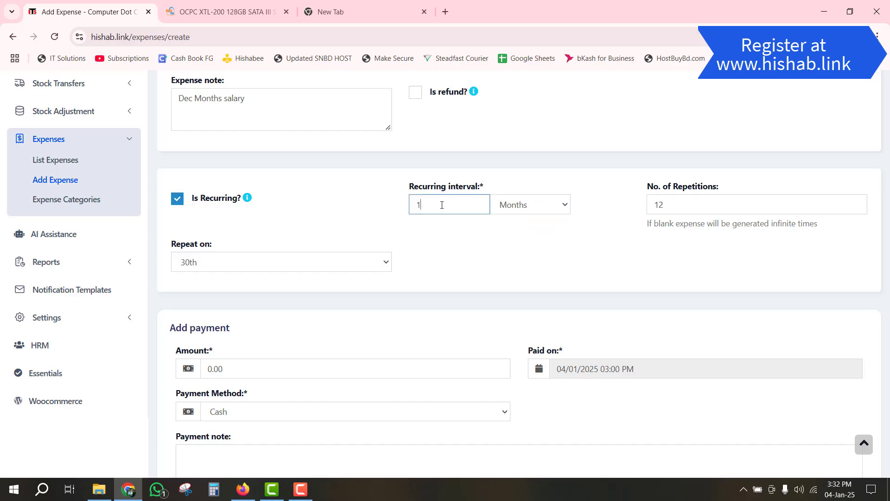
{"action": "type", "text": "1"}
{"action": "left_click", "coordinate": [477, 246]}
{"action": "scroll", "coordinate": [472, 248], "scroll_direction": "down", "scroll_amount": 1}
{"action": "scroll", "coordinate": [371, 246], "scroll_direction": "down", "scroll_amount": 2}
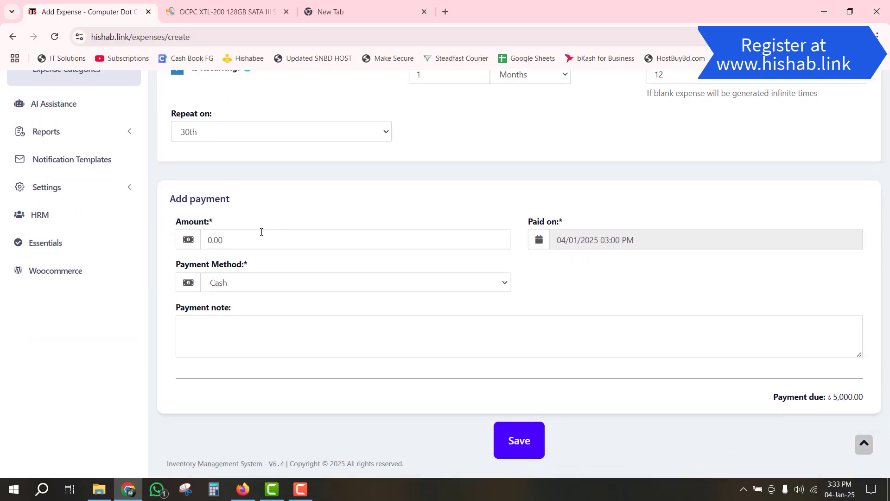
{"action": "scroll", "coordinate": [563, 232], "scroll_direction": "up", "scroll_amount": 6}
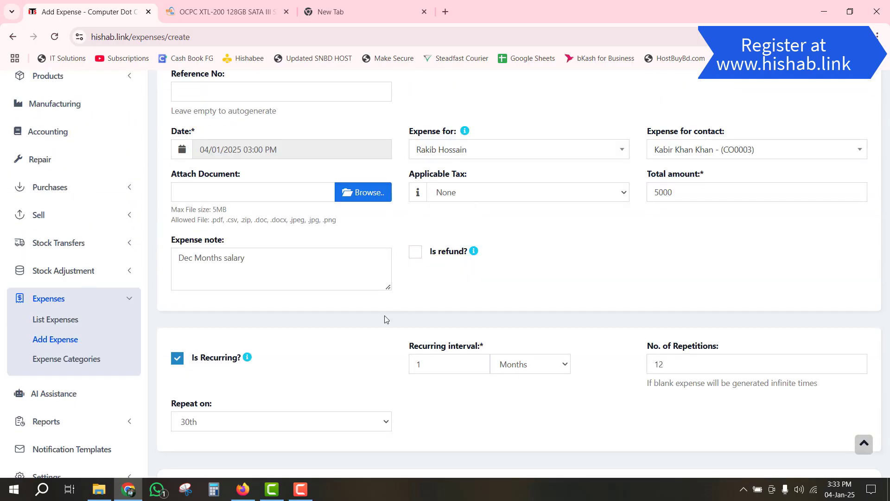
{"action": "scroll", "coordinate": [384, 319], "scroll_direction": "down", "scroll_amount": 5}
- Add a 3000 payment dated today with the payment note 'Cash in hand'
{"action": "left_click", "coordinate": [243, 298]}
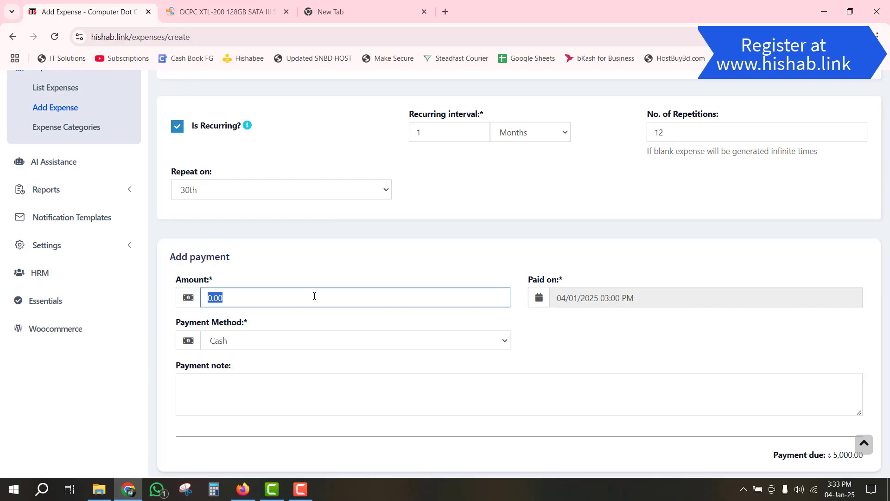
{"action": "type", "text": "3000"}
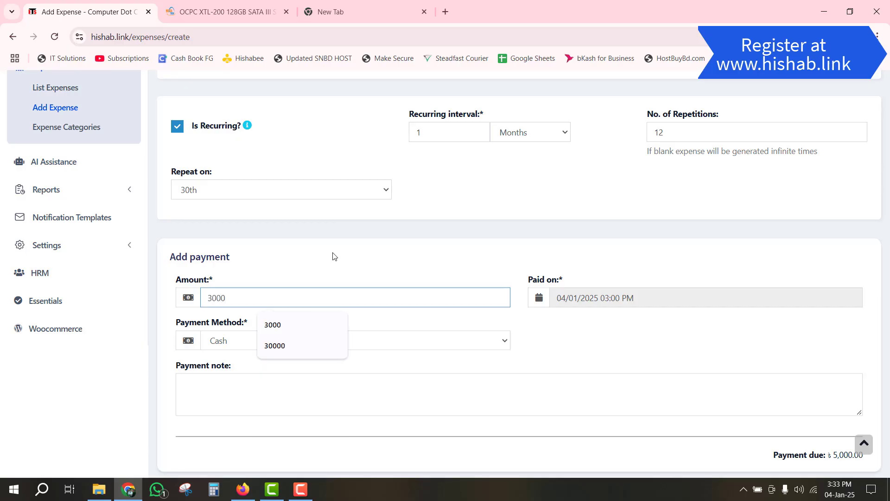
{"action": "left_click", "coordinate": [369, 276]}
{"action": "left_click", "coordinate": [586, 298]}
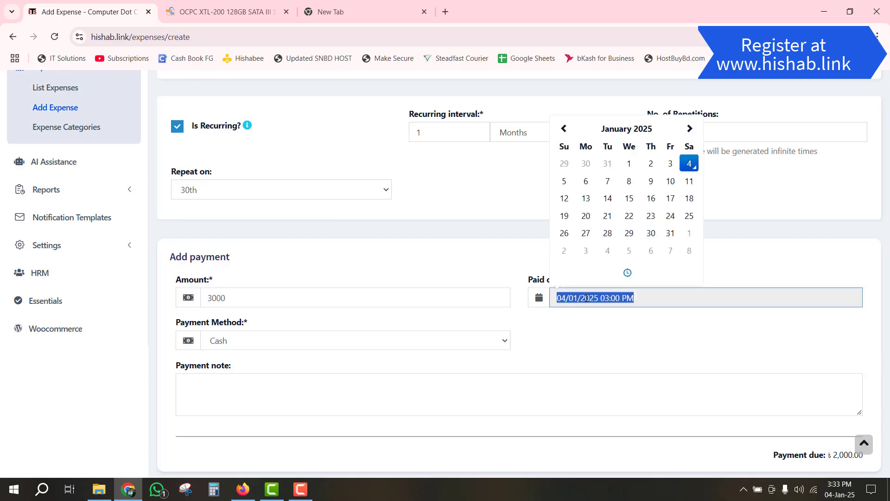
{"action": "left_click", "coordinate": [571, 331]}
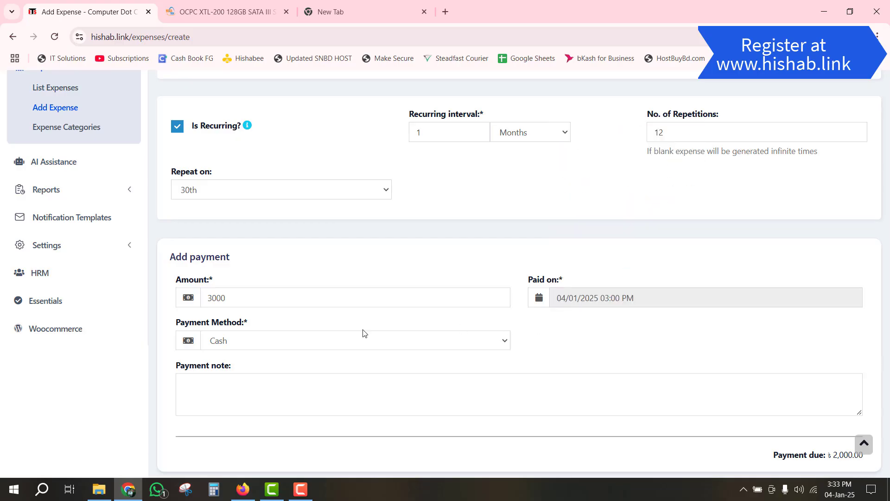
{"action": "scroll", "coordinate": [278, 345], "scroll_direction": "down", "scroll_amount": 2}
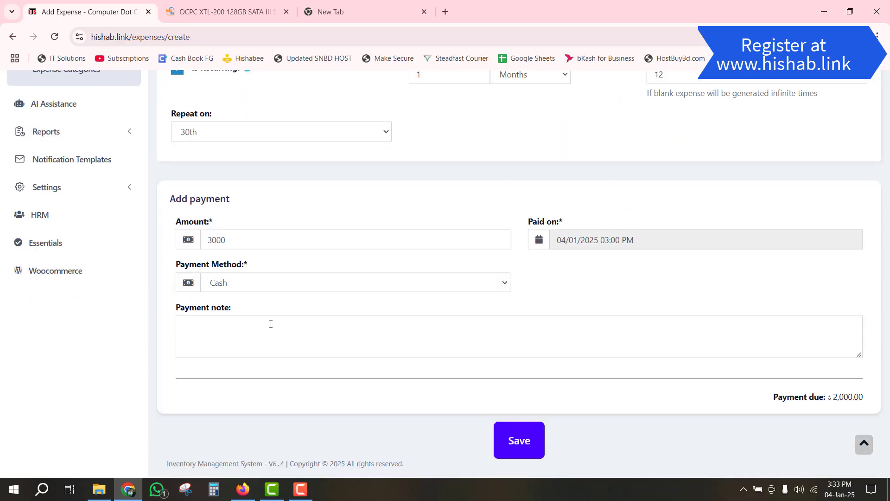
{"action": "left_click", "coordinate": [253, 340]}
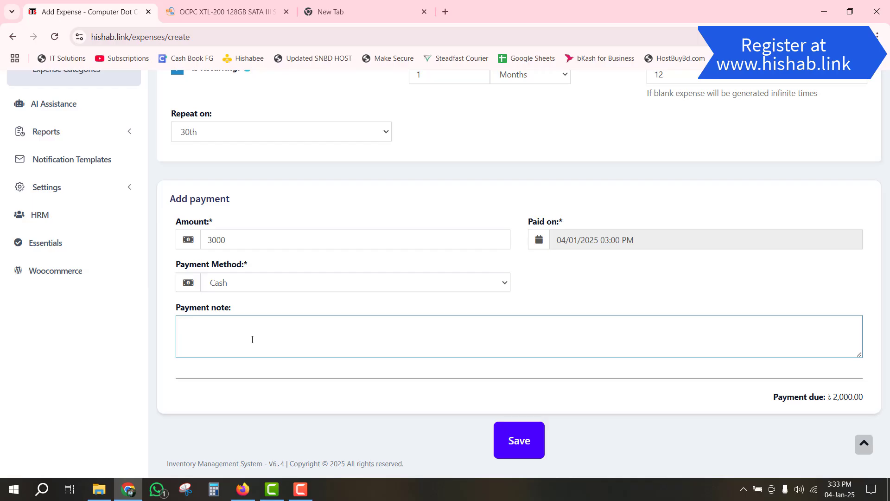
{"action": "type", "text": "Cash in hand"}
- Save the expense and review the new EP2025/0001 row showing 5,000.00 total and 2,000.00 due
{"action": "left_click", "coordinate": [510, 443]}
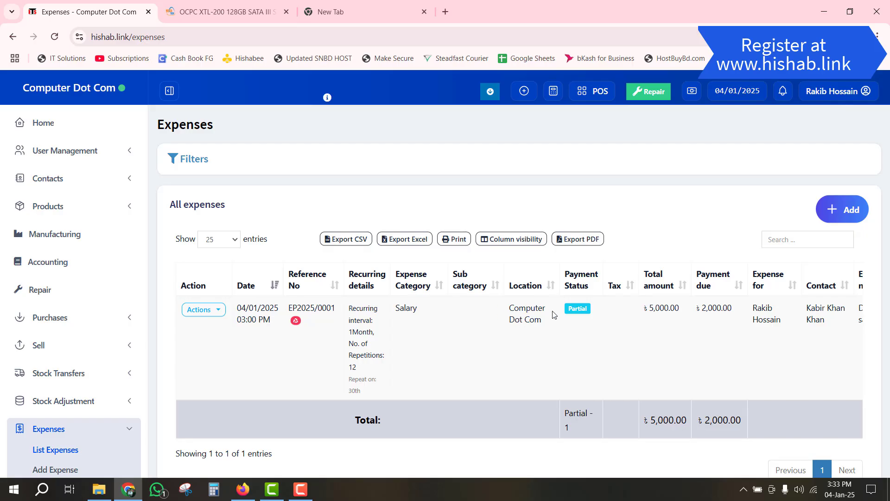
{"action": "double_click", "coordinate": [523, 309]}
{"action": "scroll", "coordinate": [736, 391], "scroll_direction": "down", "scroll_amount": 3}
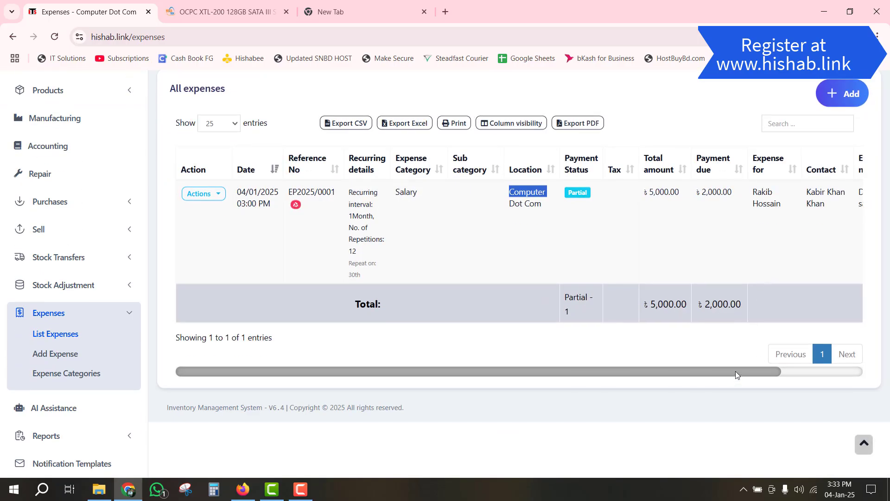
{"action": "left_click_drag", "start_coordinate": [736, 371], "coordinate": [483, 327]}
{"action": "left_click", "coordinate": [117, 310]}
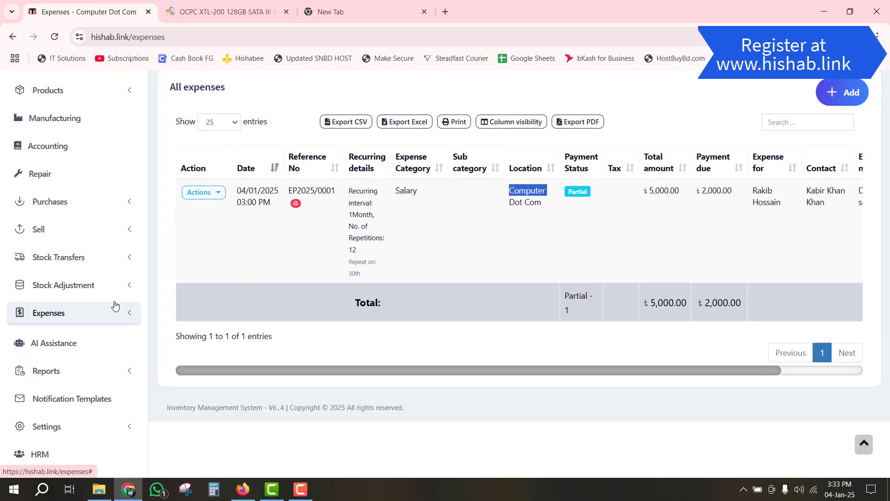
- Open the Purchase & Sale Report and highlight Total Purchase 7,000.00, Total Sale 1,700 and their due amounts
{"action": "left_click", "coordinate": [63, 371]}
{"action": "scroll", "coordinate": [75, 369], "scroll_direction": "down", "scroll_amount": 4}
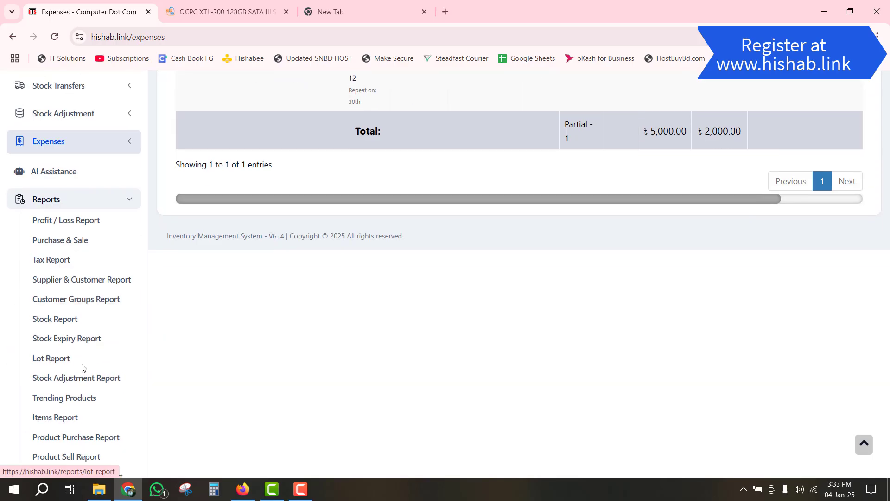
{"action": "left_click", "coordinate": [48, 238]}
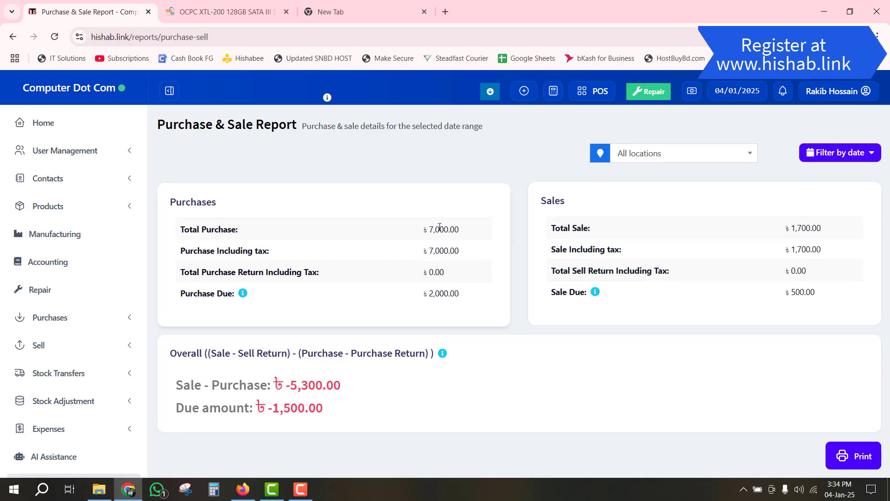
{"action": "double_click", "coordinate": [482, 240]}
{"action": "left_click_drag", "start_coordinate": [432, 294], "coordinate": [450, 294]}
{"action": "left_click", "coordinate": [469, 303]}
{"action": "left_click_drag", "start_coordinate": [788, 228], "coordinate": [814, 228]}
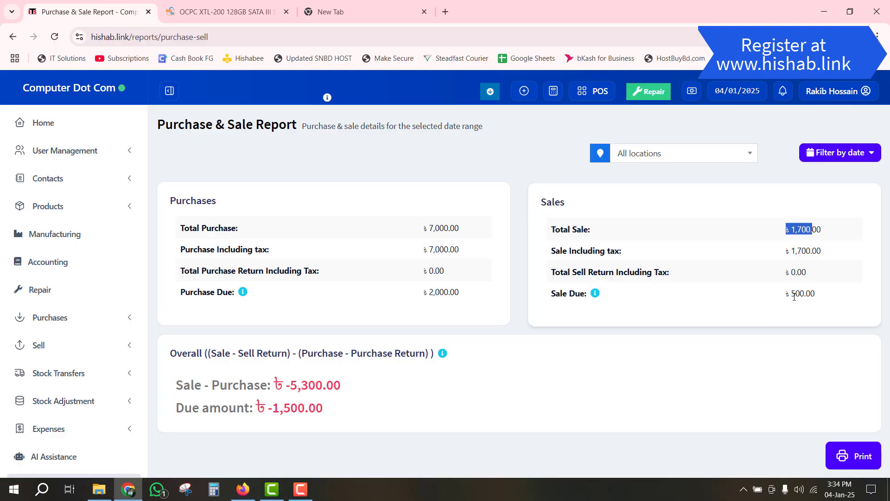
{"action": "left_click_drag", "start_coordinate": [791, 295], "coordinate": [830, 302]}
- Highlight the overall figures: Sale - Purchase -5,300.00 and Due amount -1,500.00
{"action": "scroll", "coordinate": [487, 306], "scroll_direction": "down", "scroll_amount": 3}
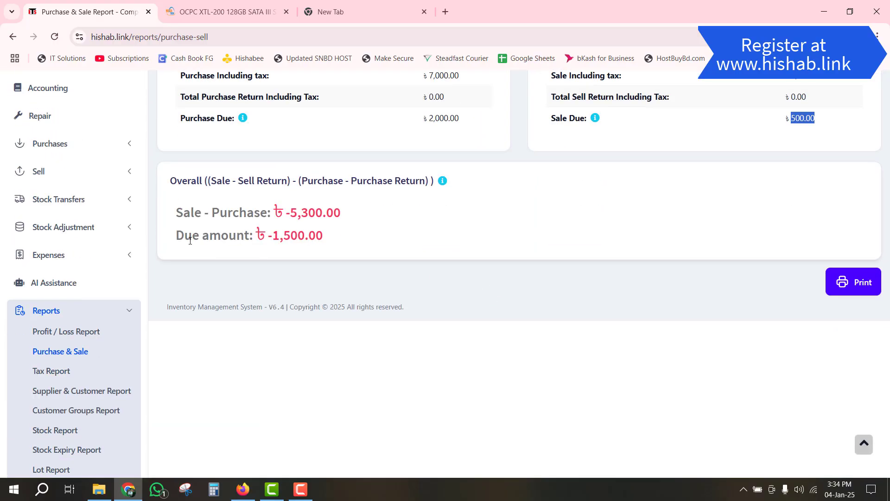
{"action": "scroll", "coordinate": [347, 237], "scroll_direction": "up", "scroll_amount": 1}
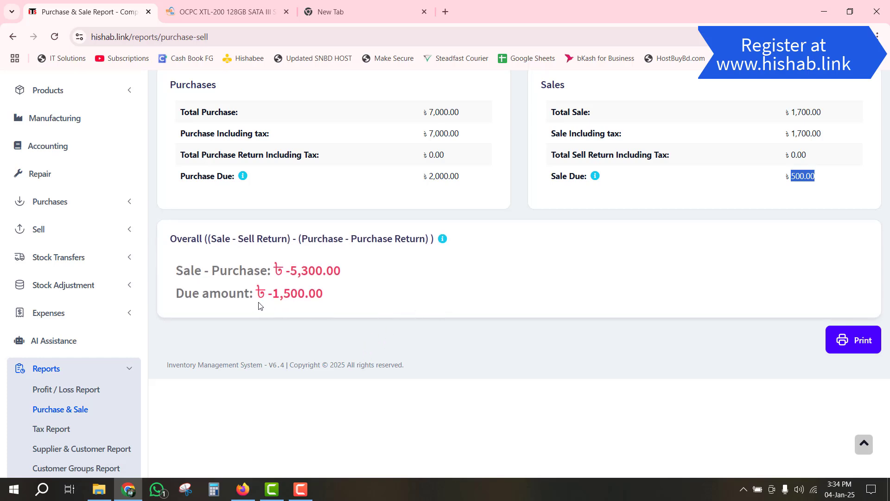
{"action": "scroll", "coordinate": [493, 280], "scroll_direction": "up", "scroll_amount": 1}
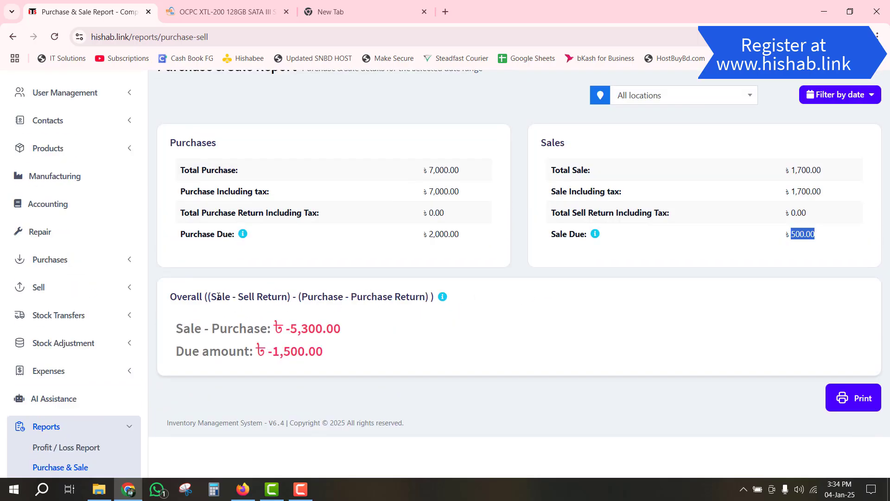
{"action": "left_click_drag", "start_coordinate": [218, 296], "coordinate": [258, 302]}
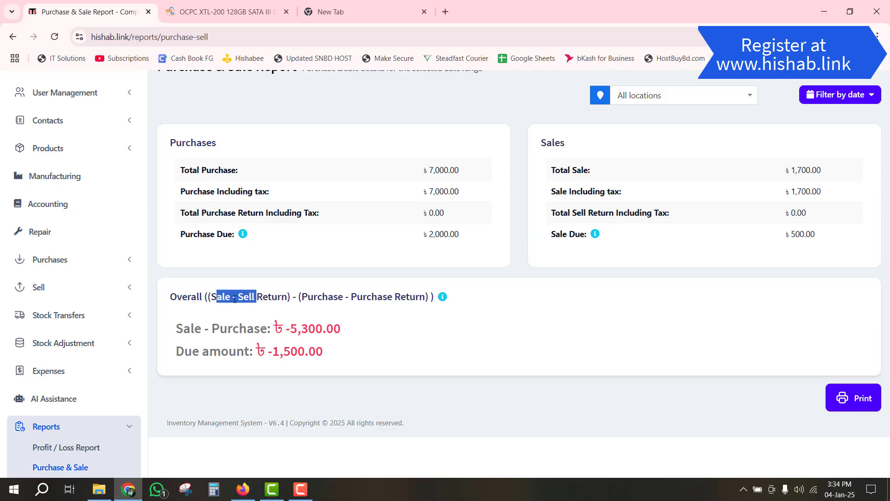
{"action": "left_click_drag", "start_coordinate": [339, 301], "coordinate": [400, 308]}
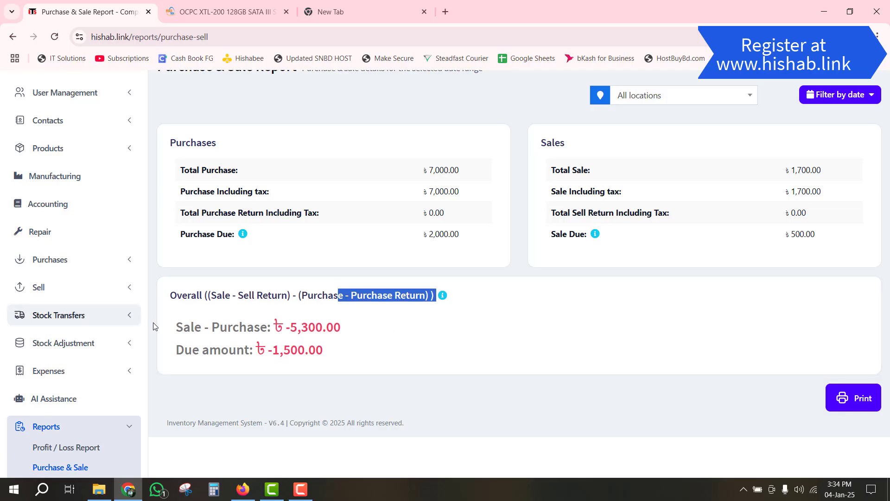
{"action": "left_click_drag", "start_coordinate": [183, 328], "coordinate": [282, 330]}
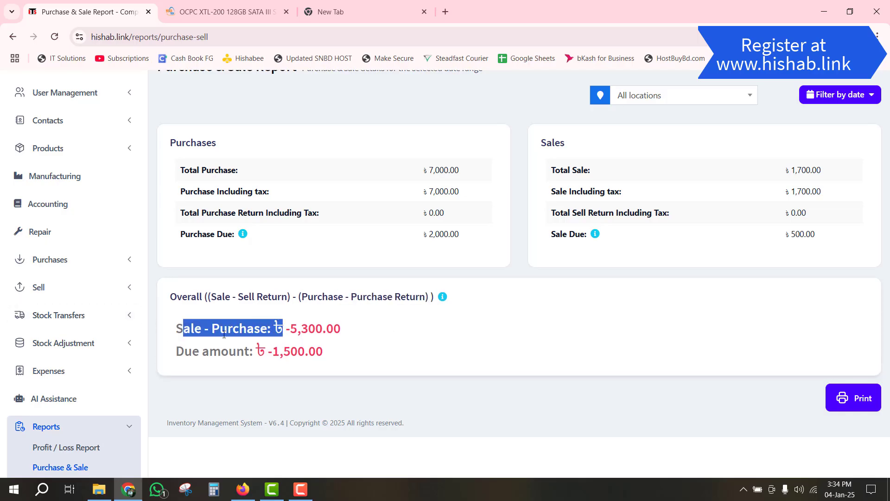
{"action": "left_click", "coordinate": [321, 327]}
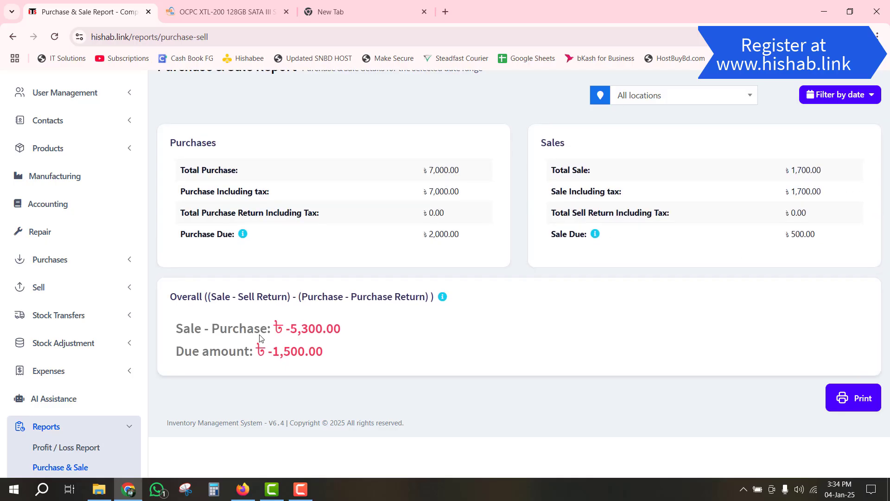
{"action": "left_click_drag", "start_coordinate": [289, 325], "coordinate": [333, 330]}
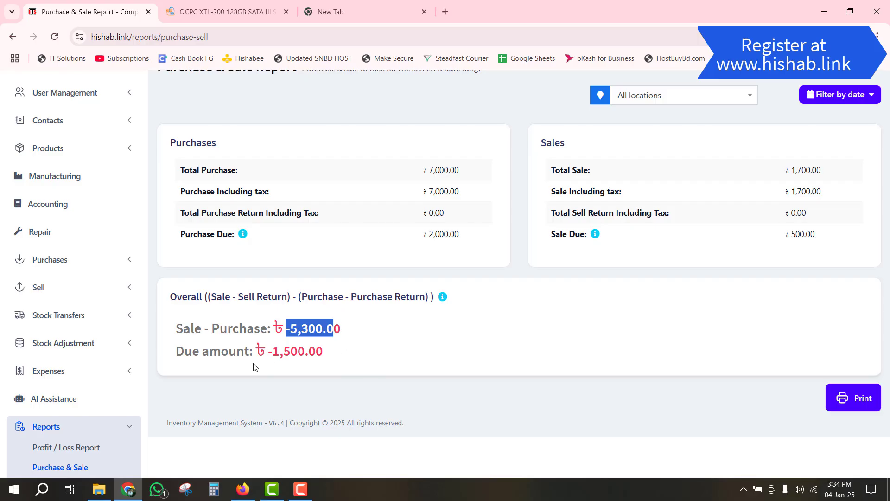
{"action": "left_click_drag", "start_coordinate": [279, 347], "coordinate": [324, 351]}
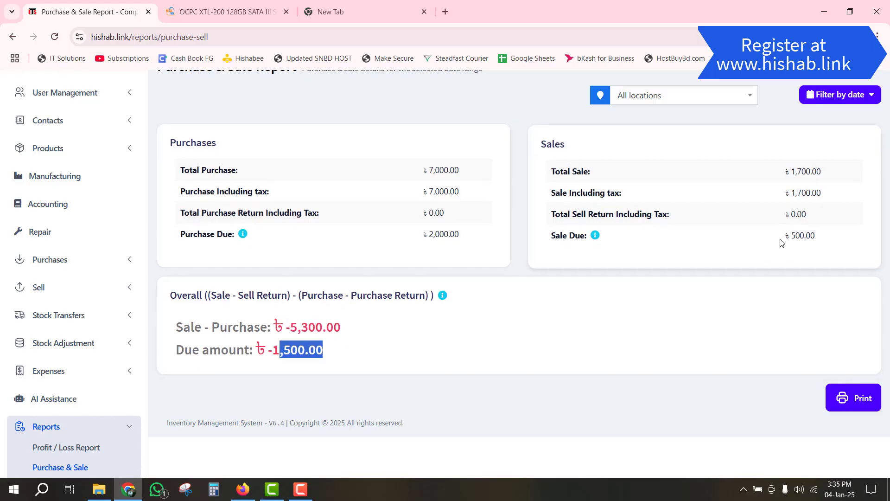
{"action": "left_click_drag", "start_coordinate": [795, 235], "coordinate": [816, 235]}
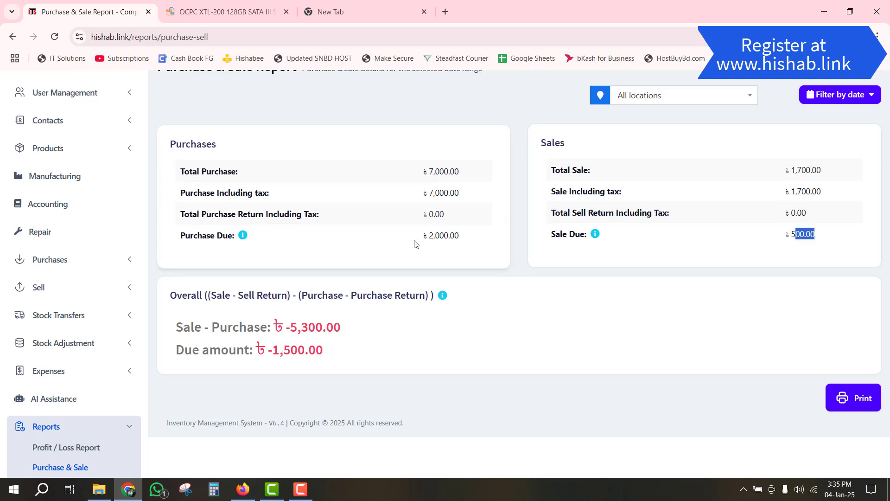
{"action": "triple_click", "coordinate": [432, 235]}
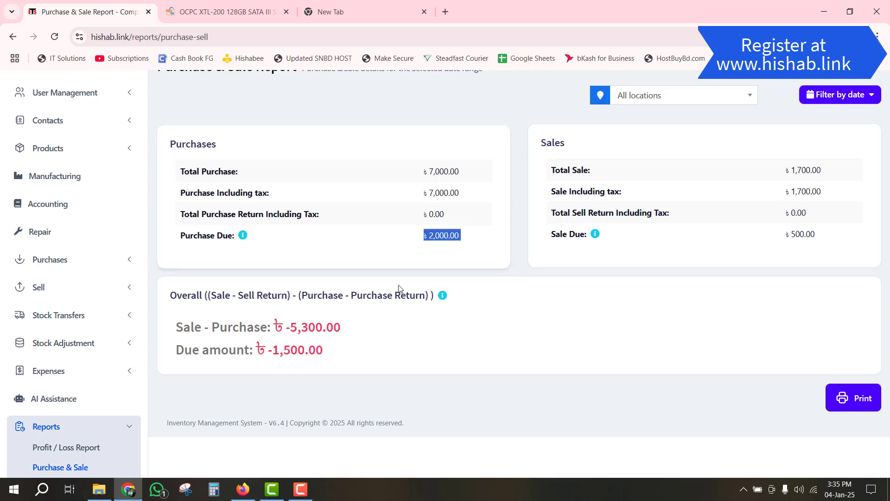
{"action": "left_click", "coordinate": [271, 353]}
{"action": "left_click_drag", "start_coordinate": [272, 354], "coordinate": [319, 351]}
{"action": "left_click", "coordinate": [411, 347]}
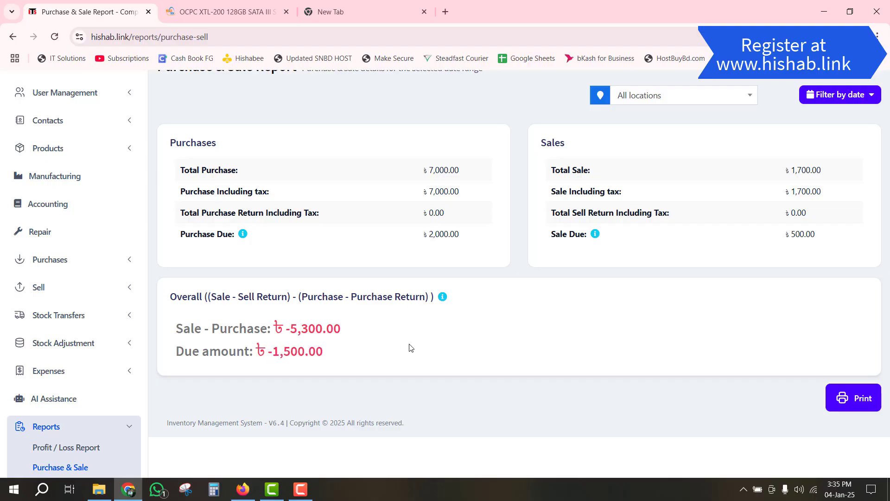
{"action": "scroll", "coordinate": [414, 334], "scroll_direction": "down", "scroll_amount": 3}
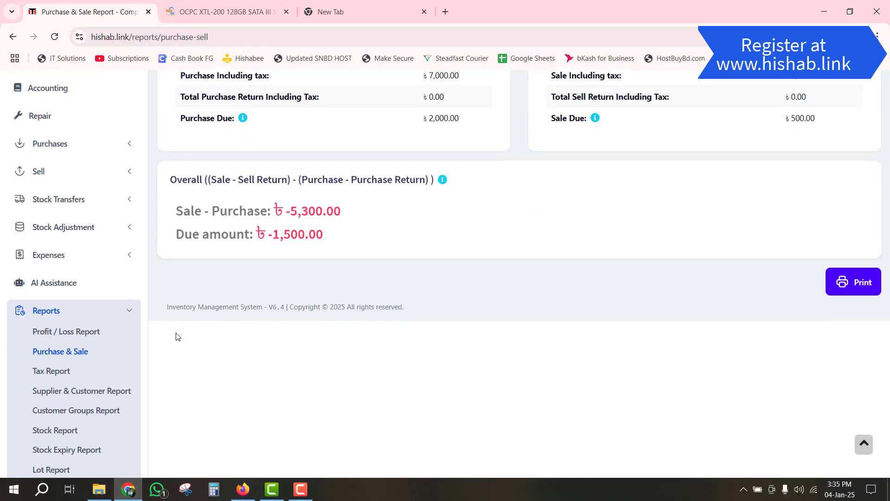
- Open the Profit / Loss Report limited to today, 04/01/2025
{"action": "left_click", "coordinate": [93, 333]}
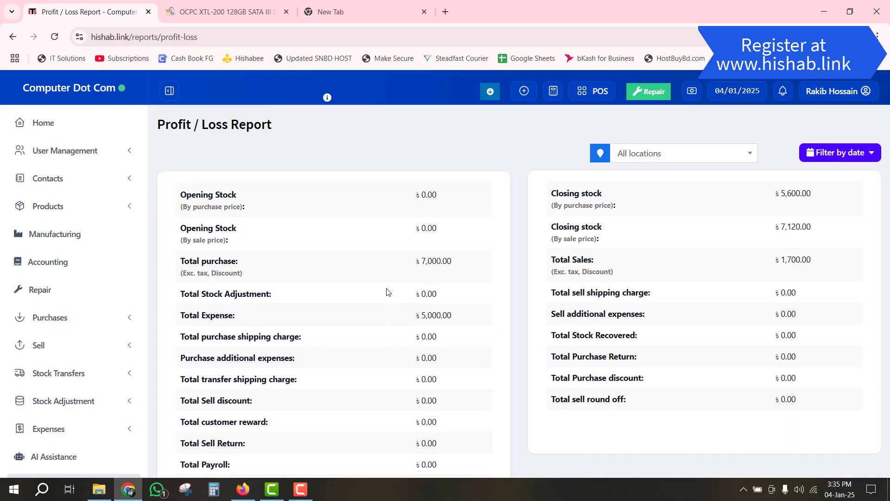
{"action": "scroll", "coordinate": [441, 320], "scroll_direction": "down", "scroll_amount": 5}
{"action": "scroll", "coordinate": [612, 339], "scroll_direction": "up", "scroll_amount": 5}
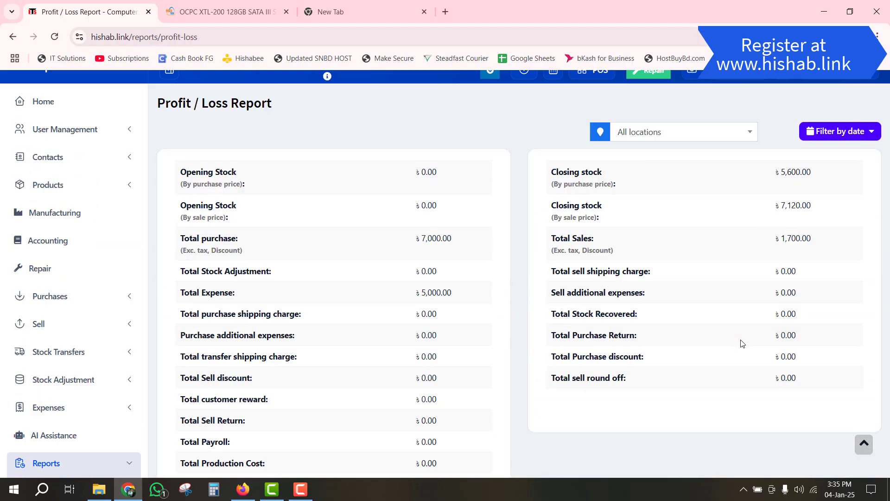
{"action": "left_click", "coordinate": [841, 153]}
{"action": "left_click", "coordinate": [830, 175]}
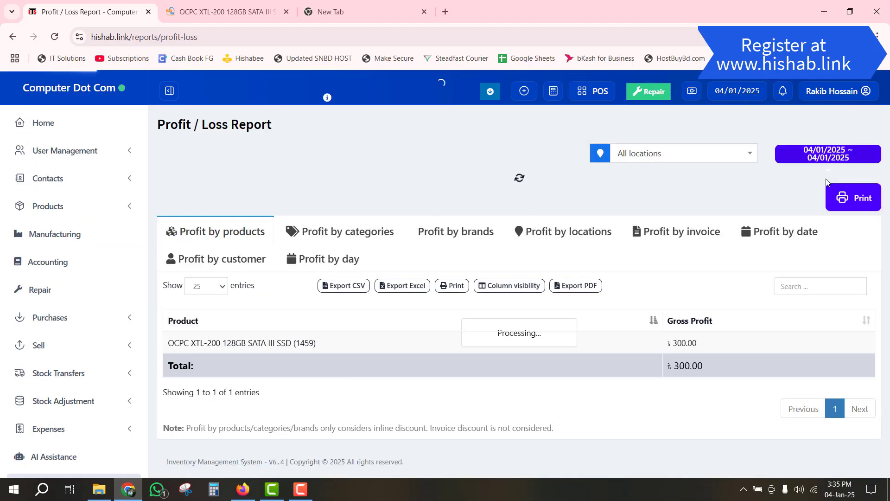
{"action": "scroll", "coordinate": [370, 368], "scroll_direction": "down", "scroll_amount": 6}
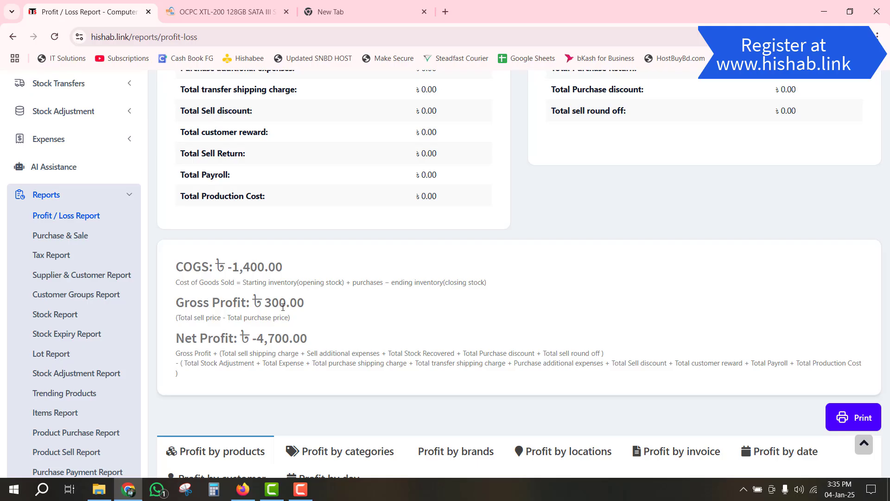
- Highlight Gross Profit 300.00 and the Net Profit value -4,700.00 with their formulas
{"action": "left_click_drag", "start_coordinate": [283, 306], "coordinate": [293, 320]}
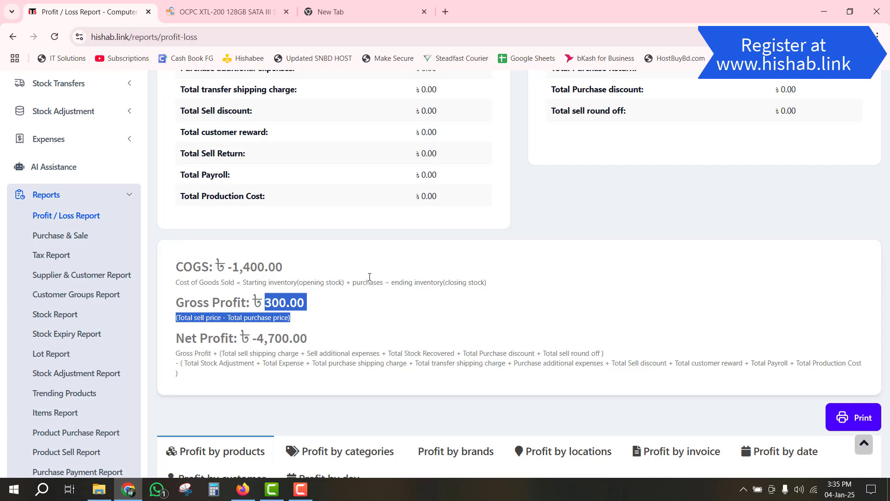
{"action": "scroll", "coordinate": [352, 280], "scroll_direction": "down", "scroll_amount": 1}
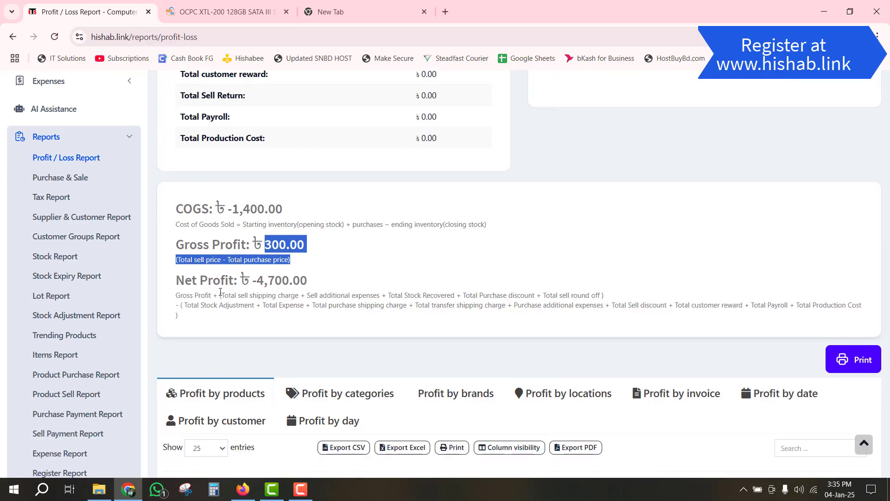
{"action": "left_click_drag", "start_coordinate": [186, 293], "coordinate": [315, 280]}
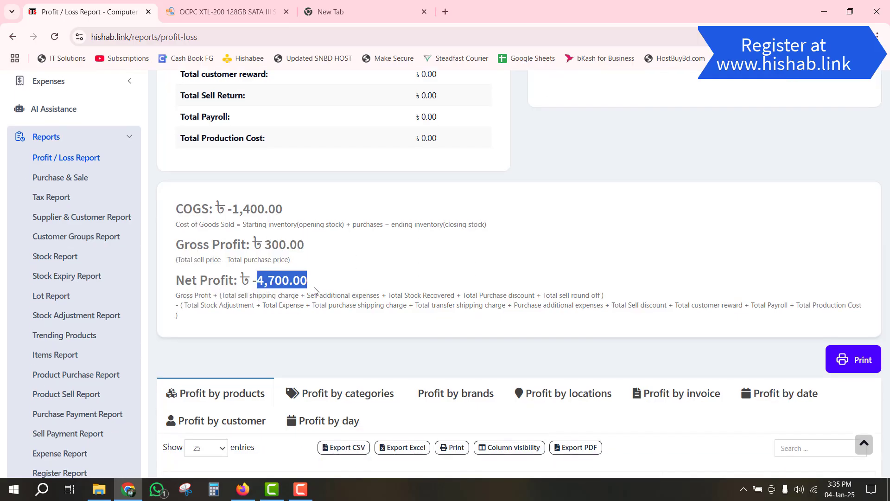
{"action": "left_click", "coordinate": [347, 278]}
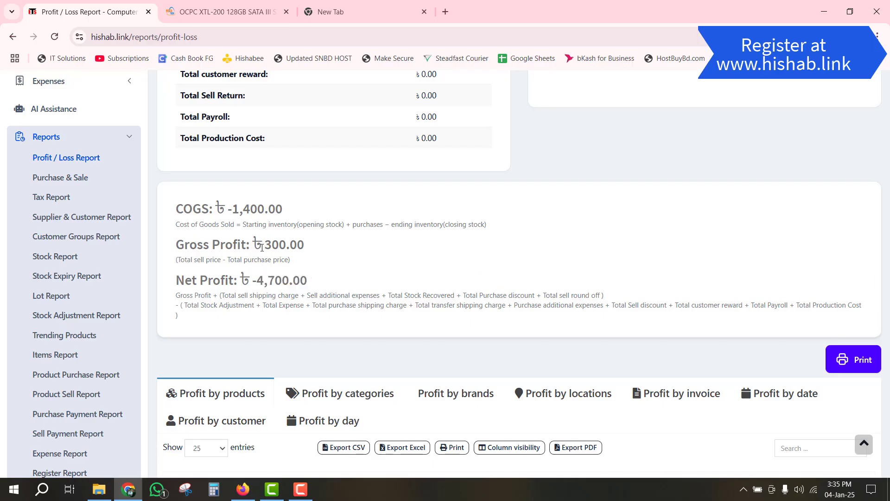
{"action": "left_click_drag", "start_coordinate": [265, 245], "coordinate": [317, 263]}
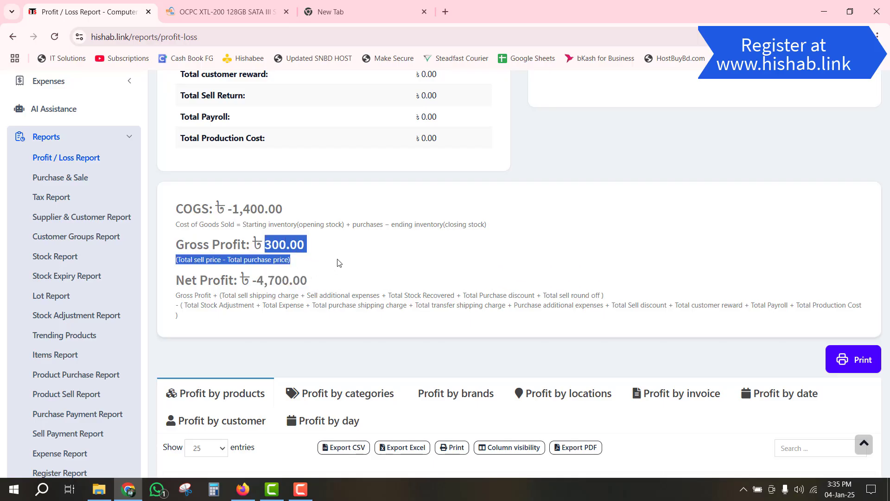
{"action": "left_click", "coordinate": [338, 263]}
{"action": "left_click_drag", "start_coordinate": [259, 284], "coordinate": [298, 284]}
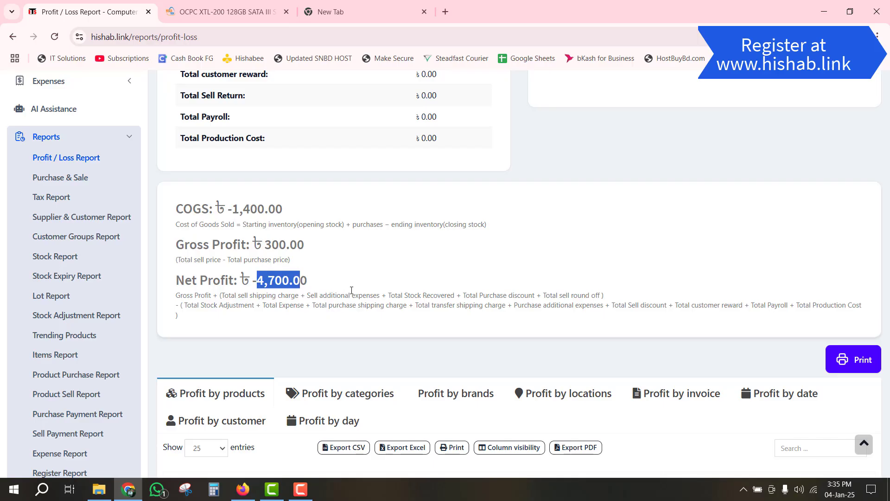
{"action": "scroll", "coordinate": [352, 290], "scroll_direction": "down", "scroll_amount": 1}
{"action": "scroll", "coordinate": [348, 299], "scroll_direction": "up", "scroll_amount": 9}
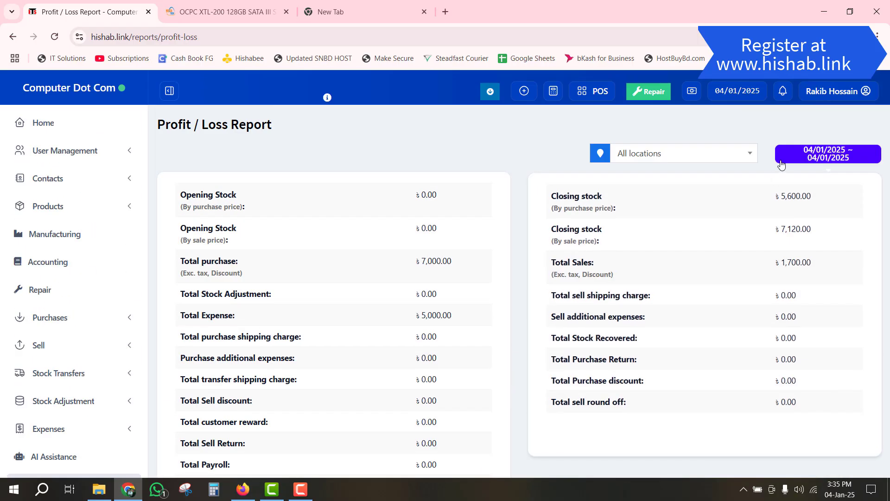
- Compare the report for Last 7 Days, This Month, Last Month and Last Year, ending on This Year
{"action": "left_click", "coordinate": [782, 162]}
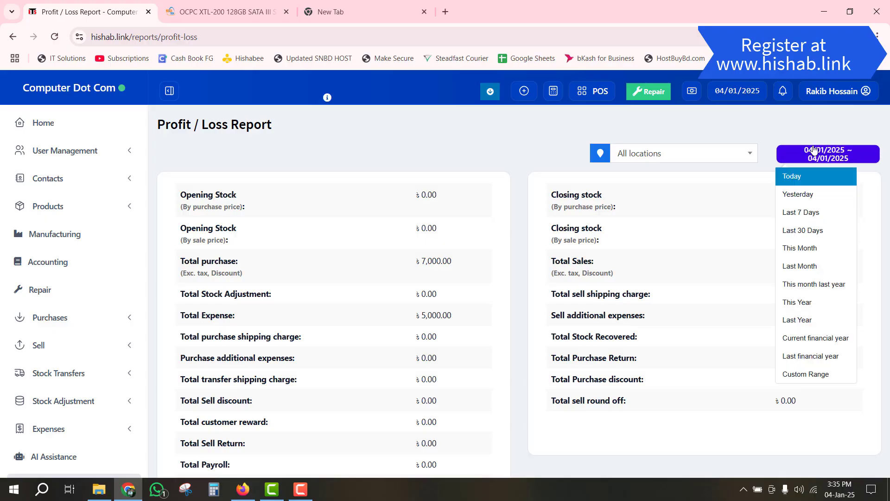
{"action": "left_click", "coordinate": [818, 216]}
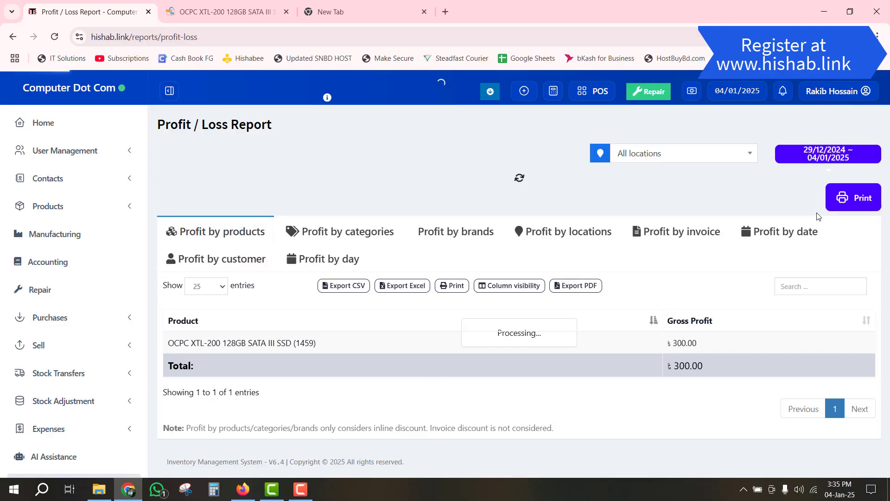
{"action": "left_click", "coordinate": [830, 161]}
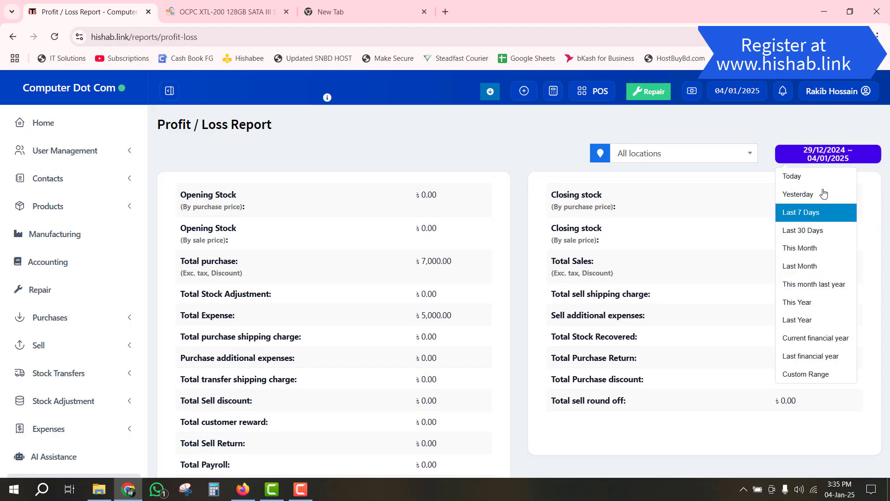
{"action": "left_click", "coordinate": [817, 252]}
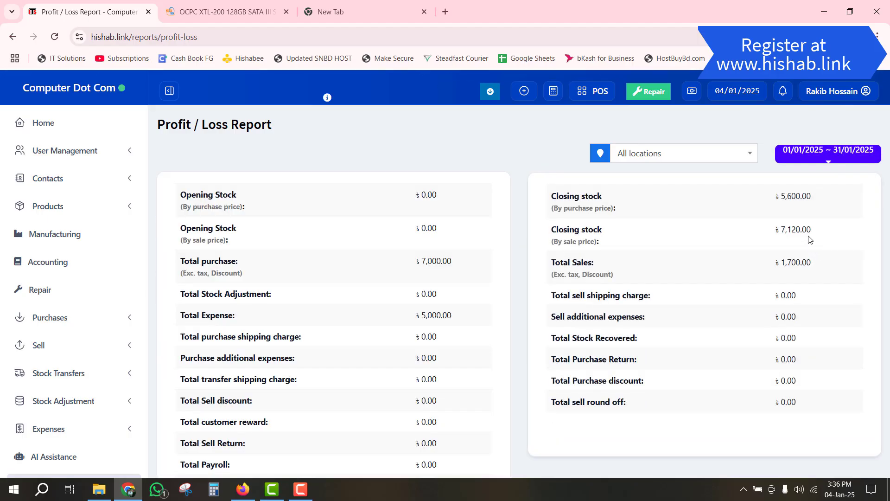
{"action": "left_click", "coordinate": [829, 154]}
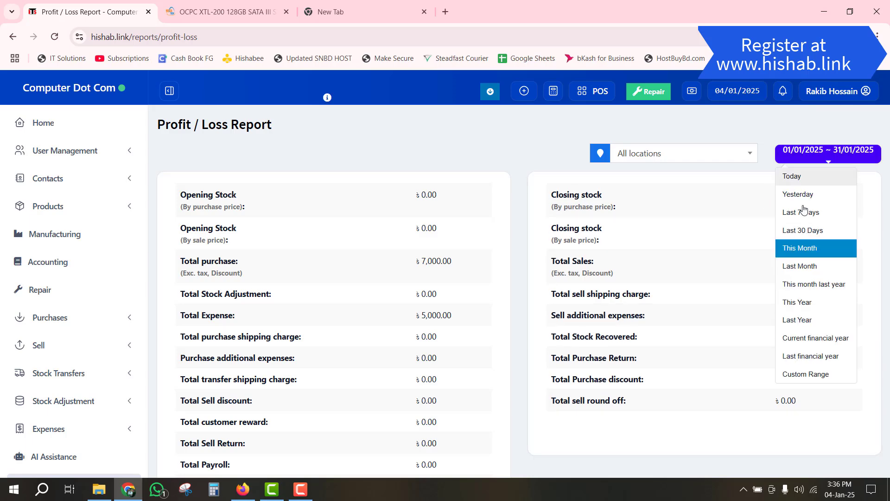
{"action": "left_click", "coordinate": [835, 268]}
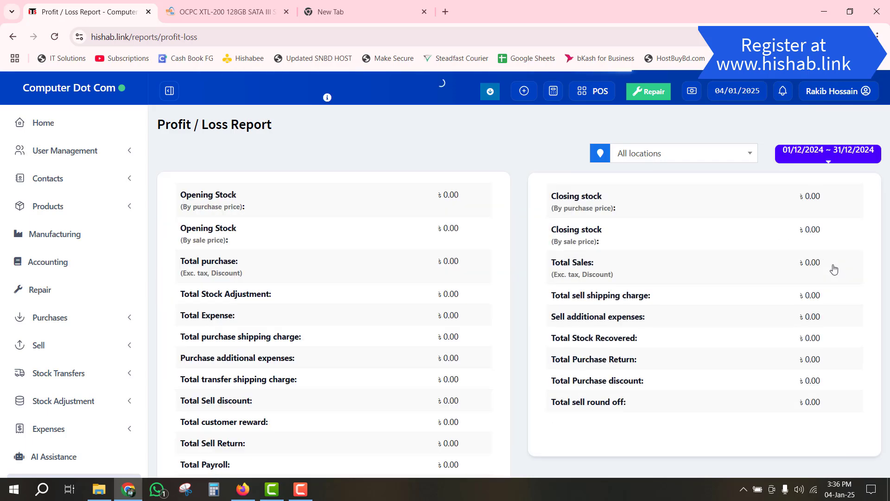
{"action": "left_click", "coordinate": [817, 155]}
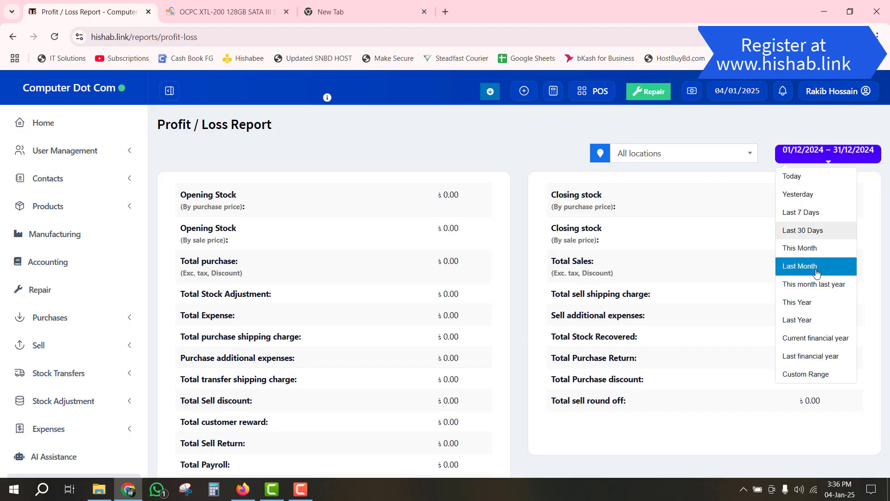
{"action": "left_click", "coordinate": [817, 320]}
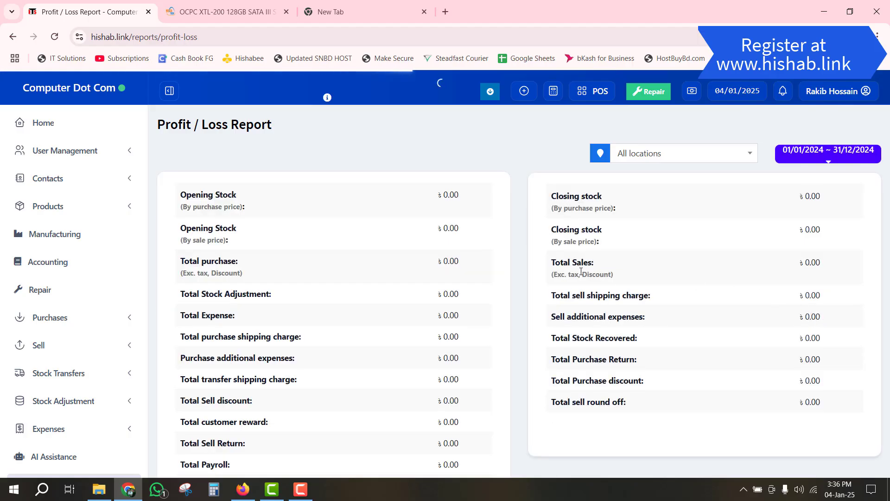
{"action": "left_click", "coordinate": [817, 155]}
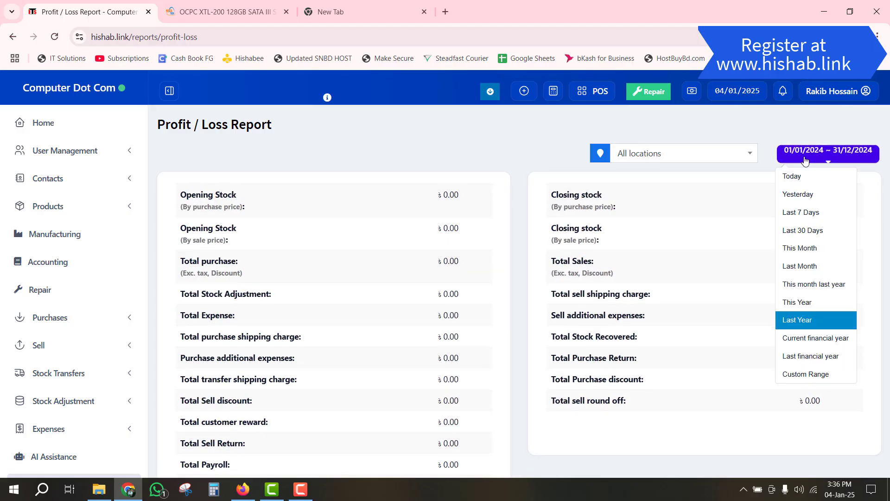
{"action": "left_click", "coordinate": [816, 300]}
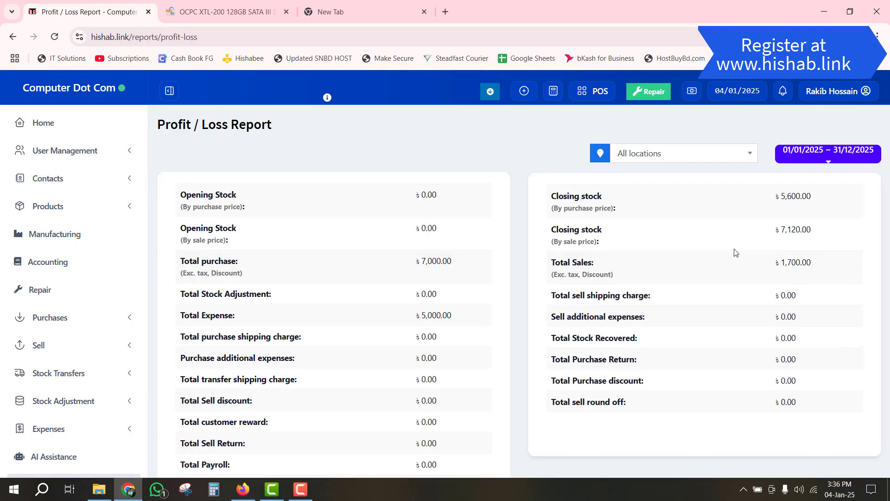
{"action": "scroll", "coordinate": [437, 292], "scroll_direction": "down", "scroll_amount": 5}
{"action": "scroll", "coordinate": [536, 300], "scroll_direction": "up", "scroll_amount": 5}
- Review gross profit by products, then by categories, brands and locations
{"action": "scroll", "coordinate": [260, 281], "scroll_direction": "down", "scroll_amount": 10}
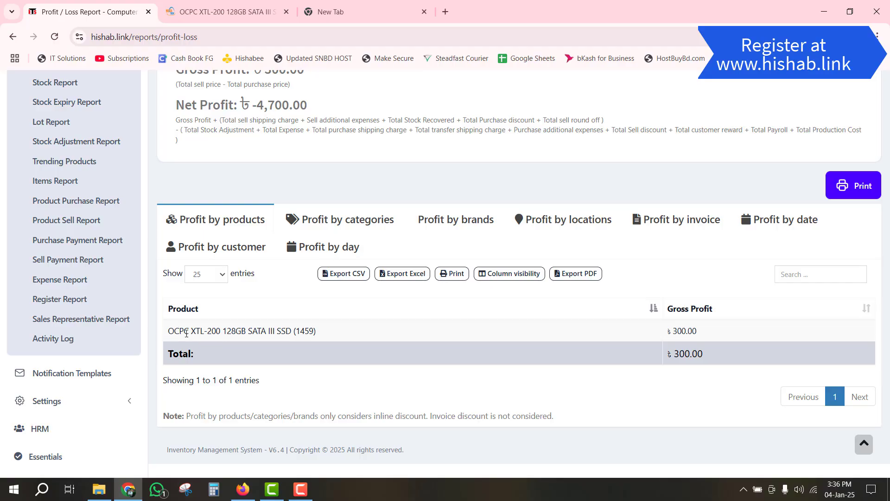
{"action": "left_click_drag", "start_coordinate": [184, 331], "coordinate": [318, 341]}
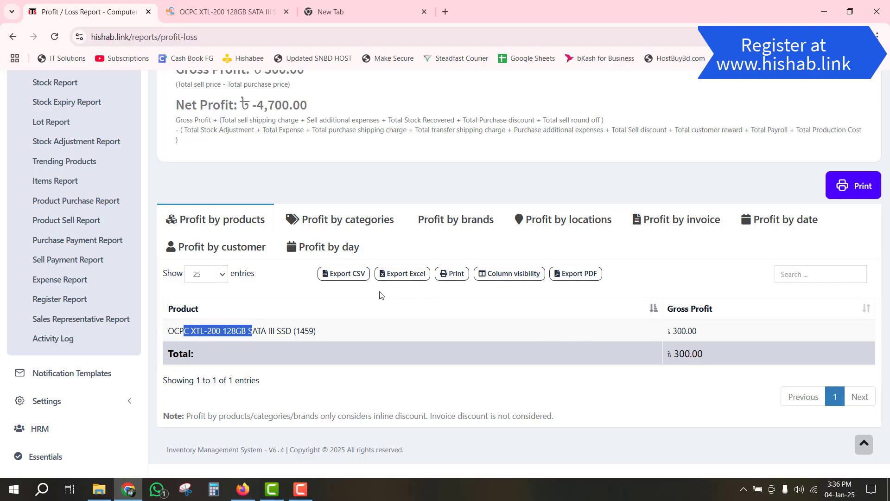
{"action": "left_click", "coordinate": [344, 221]}
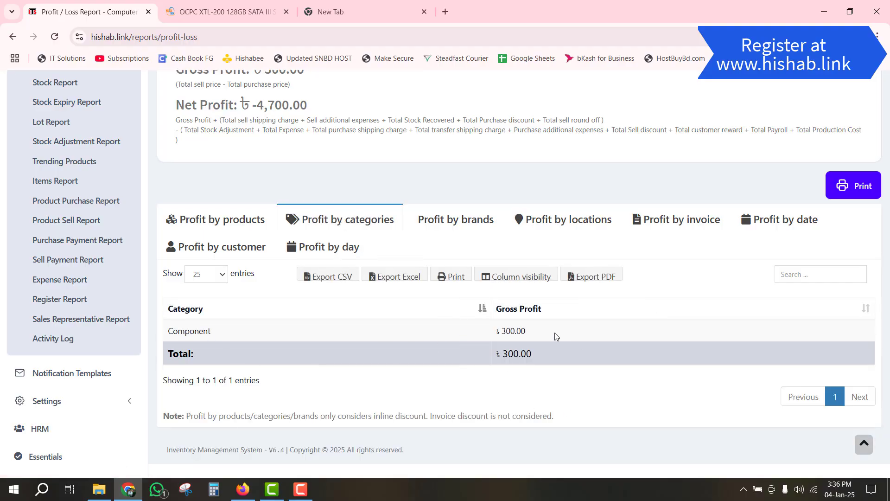
{"action": "double_click", "coordinate": [518, 332]}
{"action": "left_click", "coordinate": [459, 221]}
{"action": "left_click", "coordinate": [561, 227]}
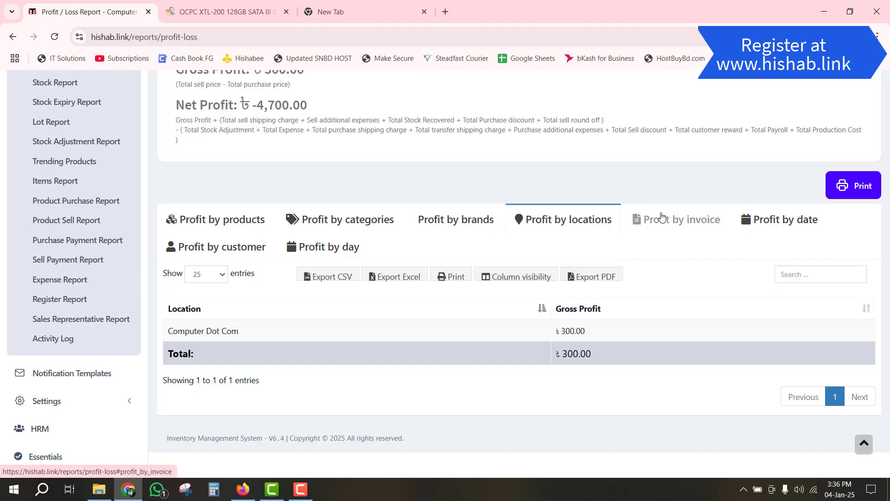
- Show profit by invoice, viewing invoice 0001's details, then by date and by customer
{"action": "left_click", "coordinate": [654, 232]}
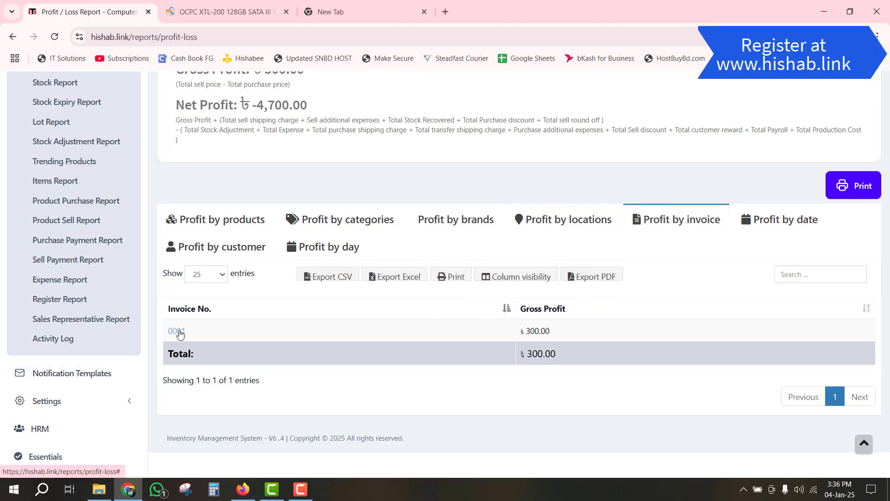
{"action": "left_click", "coordinate": [177, 332]}
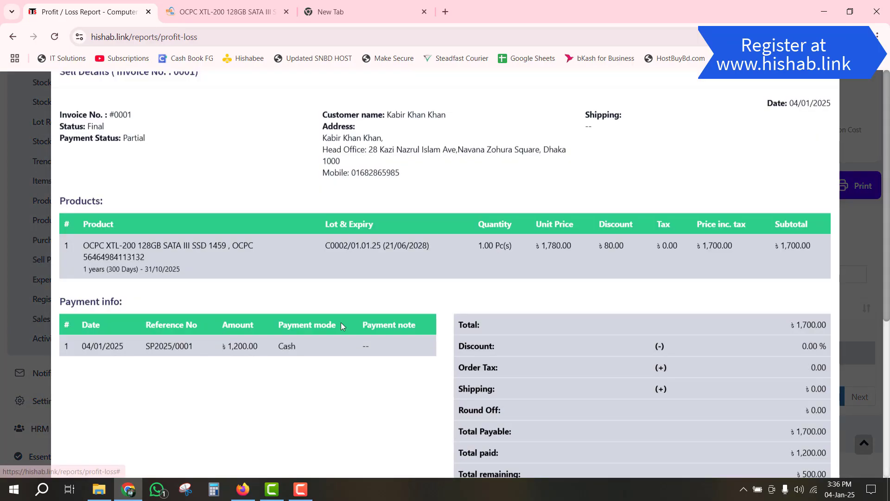
{"action": "scroll", "coordinate": [444, 221], "scroll_direction": "down", "scroll_amount": 5}
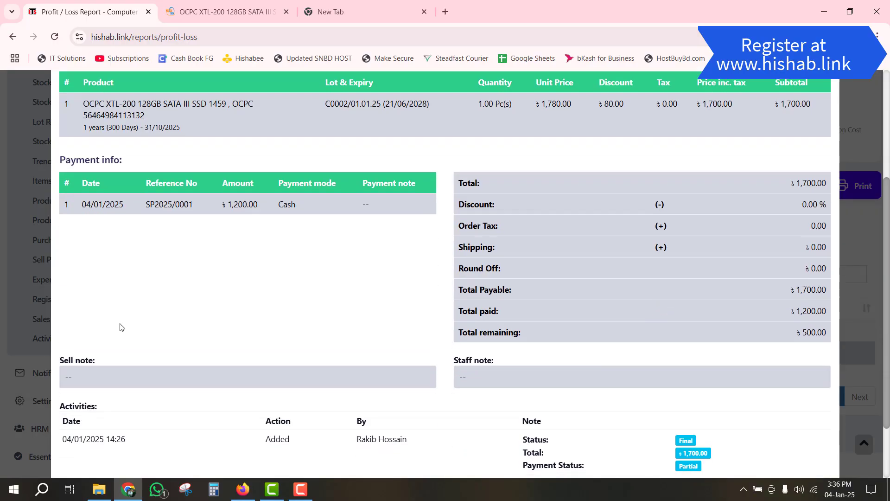
{"action": "left_click", "coordinate": [26, 323]}
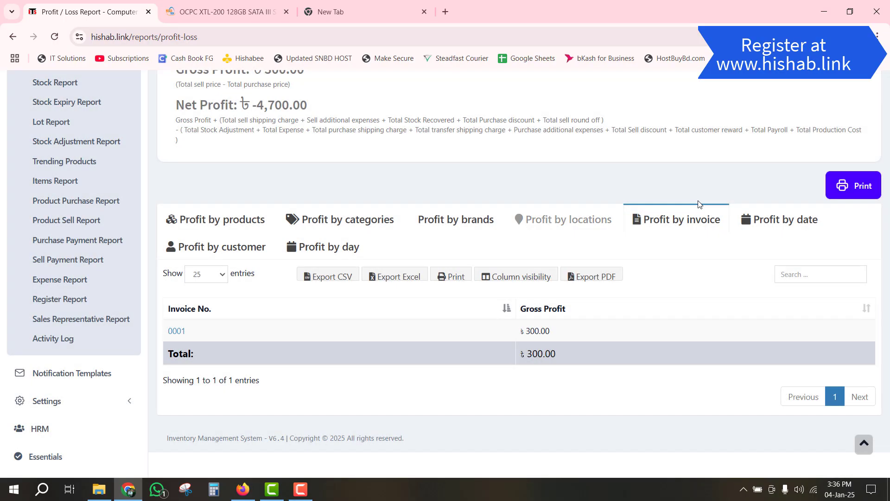
{"action": "left_click", "coordinate": [774, 225]}
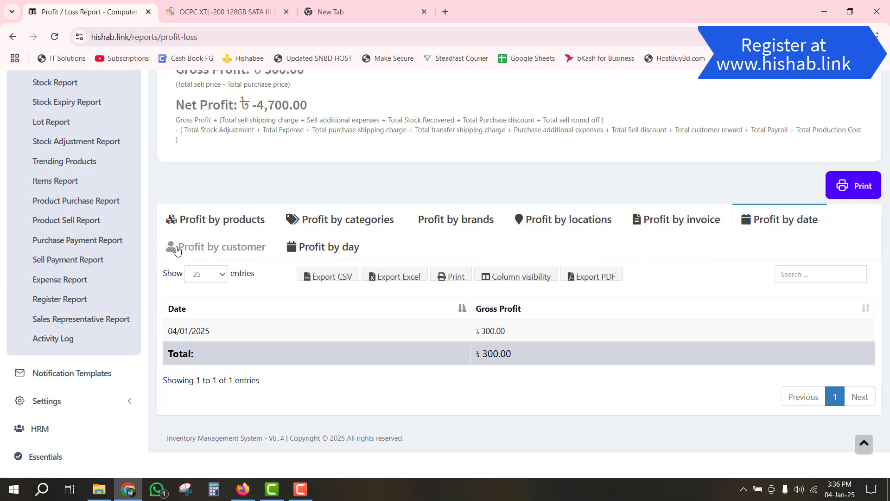
{"action": "left_click", "coordinate": [229, 252]}
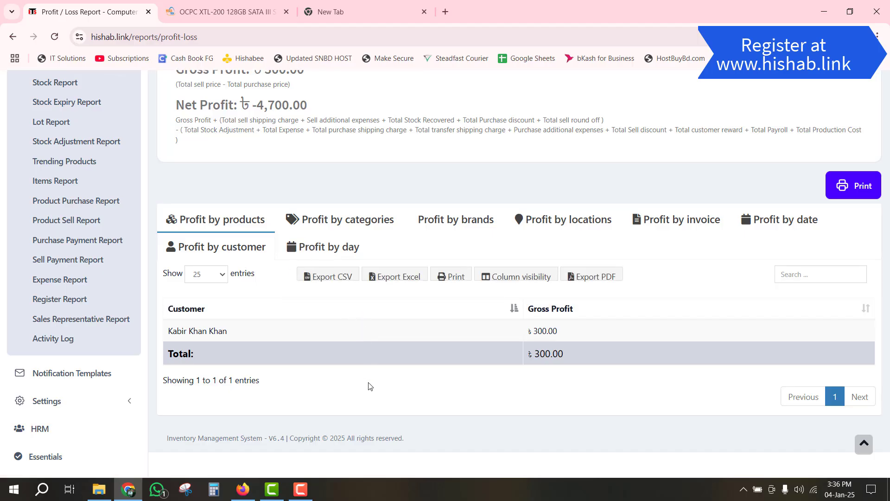
{"action": "scroll", "coordinate": [447, 332], "scroll_direction": "down", "scroll_amount": 1}
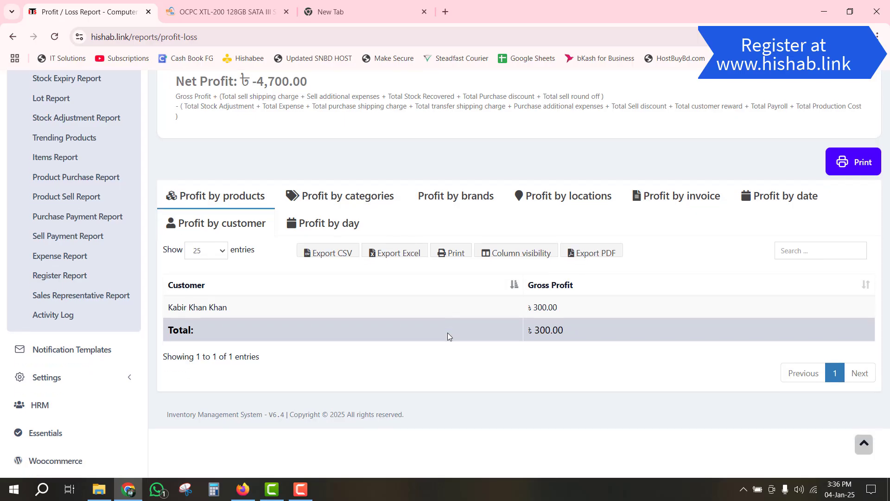
{"action": "scroll", "coordinate": [464, 348], "scroll_direction": "up", "scroll_amount": 10}
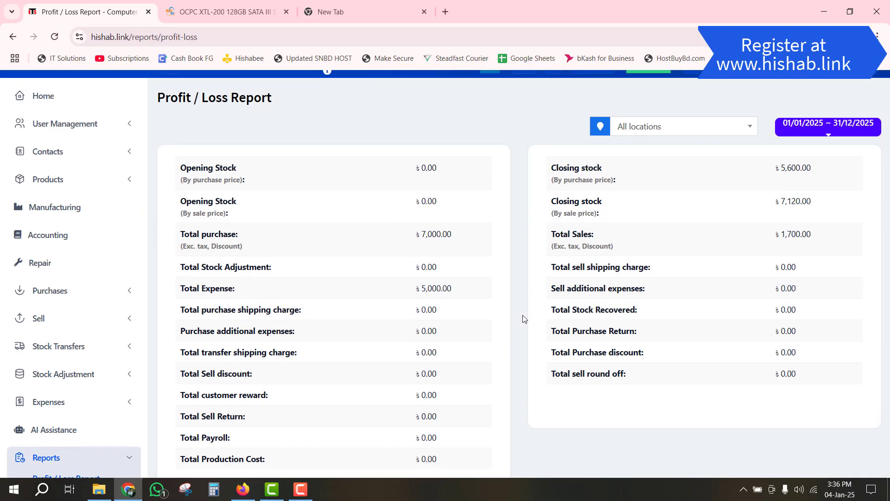
{"action": "scroll", "coordinate": [524, 318], "scroll_direction": "up", "scroll_amount": 1}
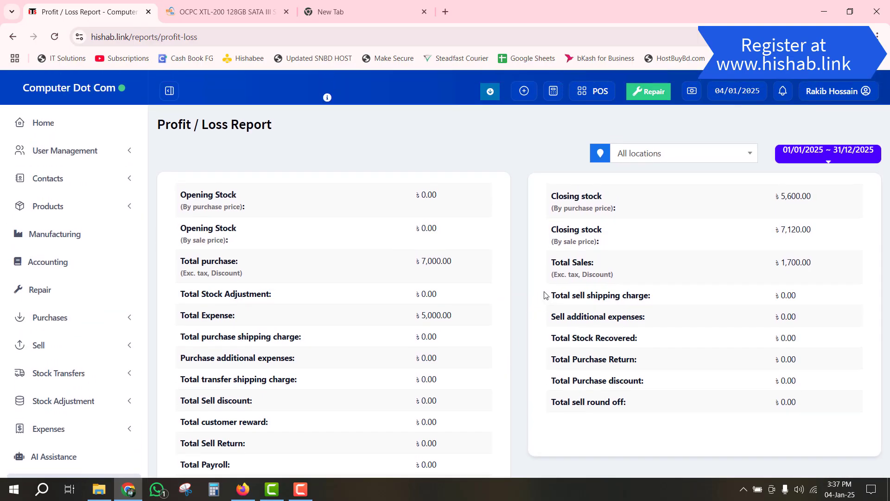